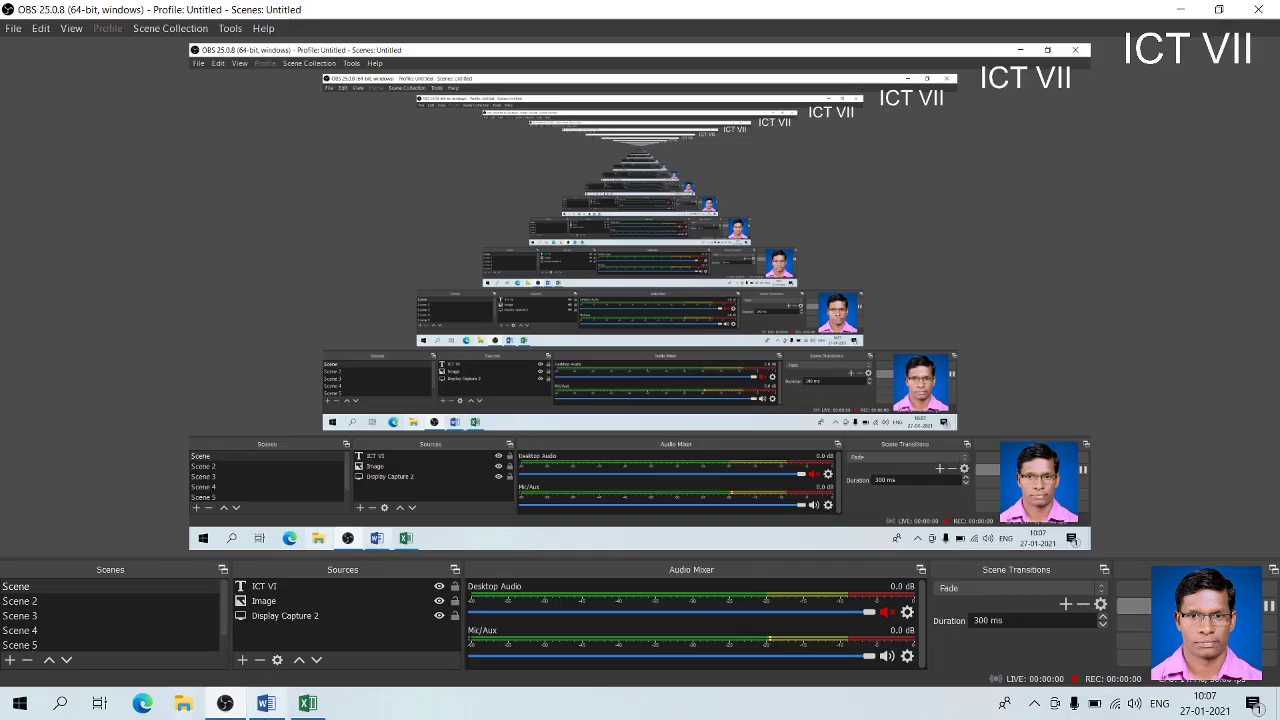
Bring the VII_MS EXCEL Word notes in front of the OBS Studio window
click(265, 703)
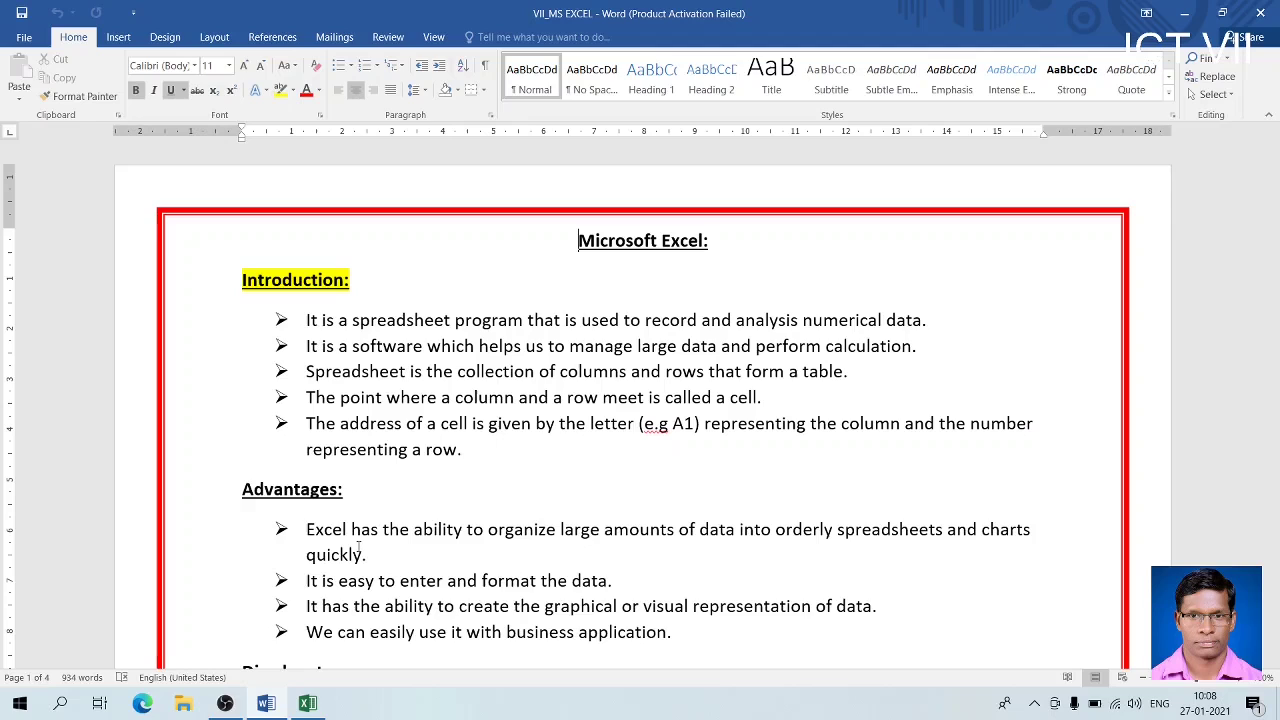
Highlight the first Introduction bullet, starting with 'It is a spreadsheet program'
click(305, 320)
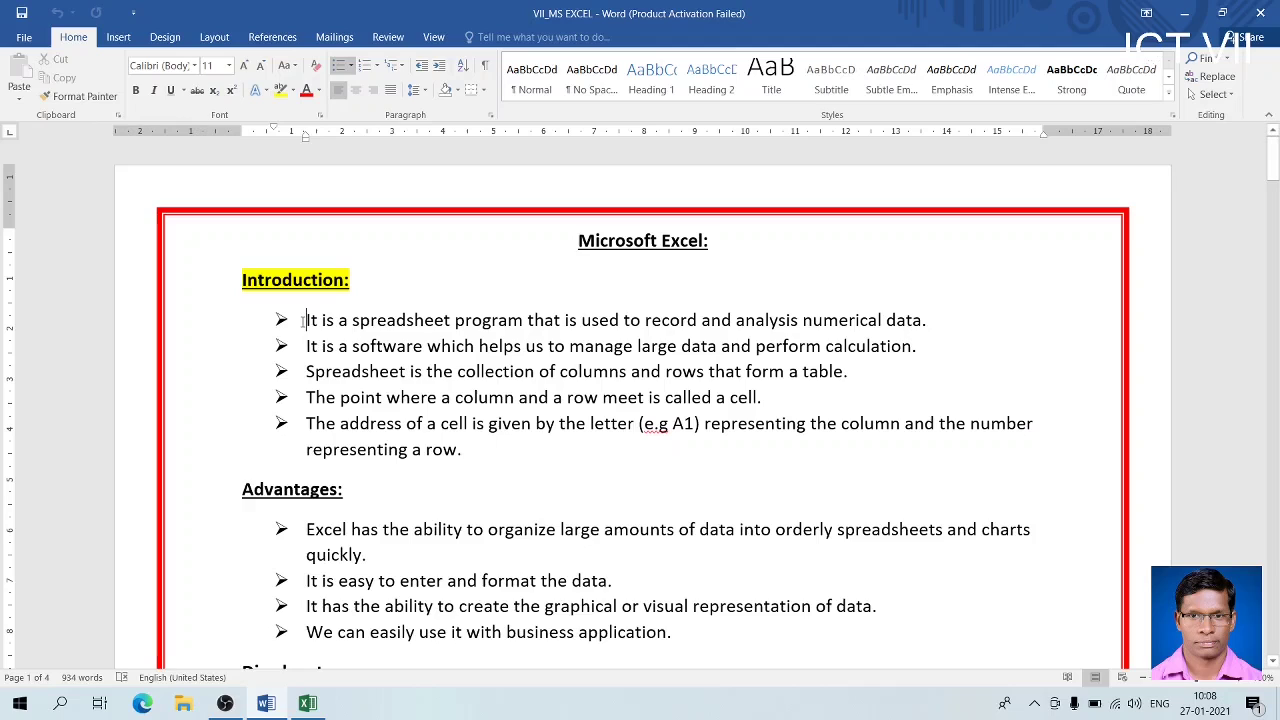
drag(302, 321, 524, 322)
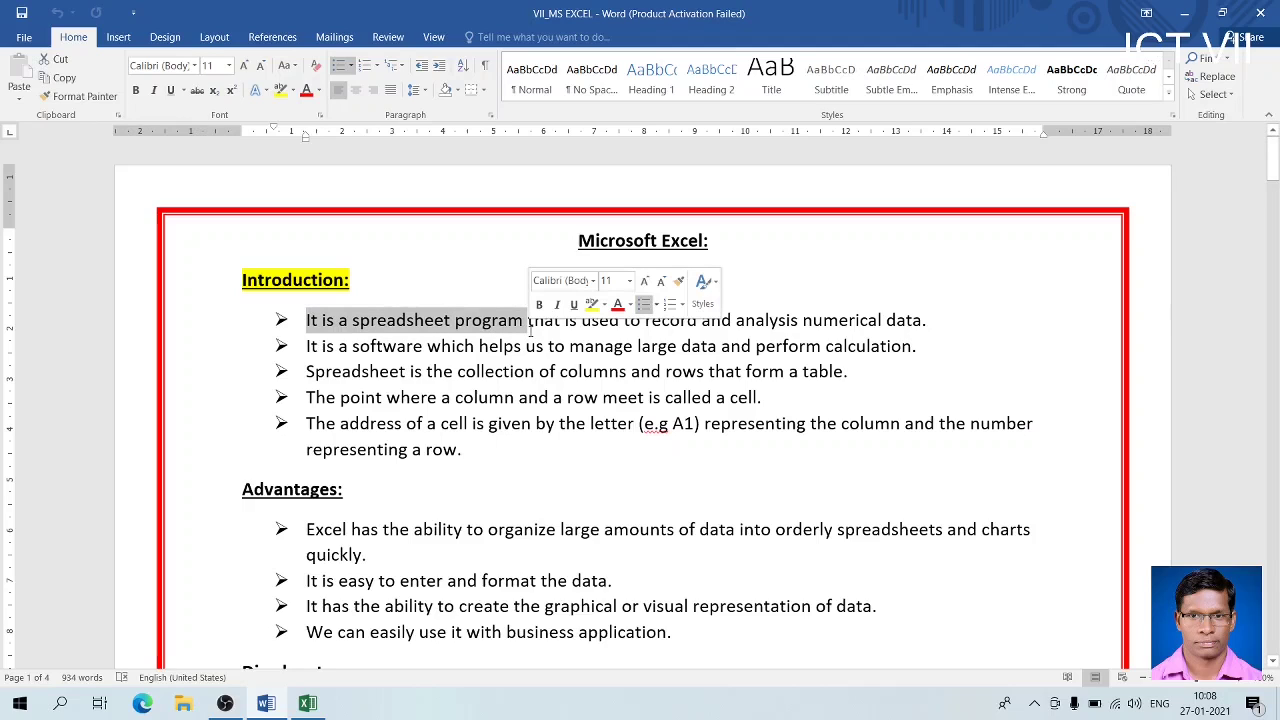
click(623, 322)
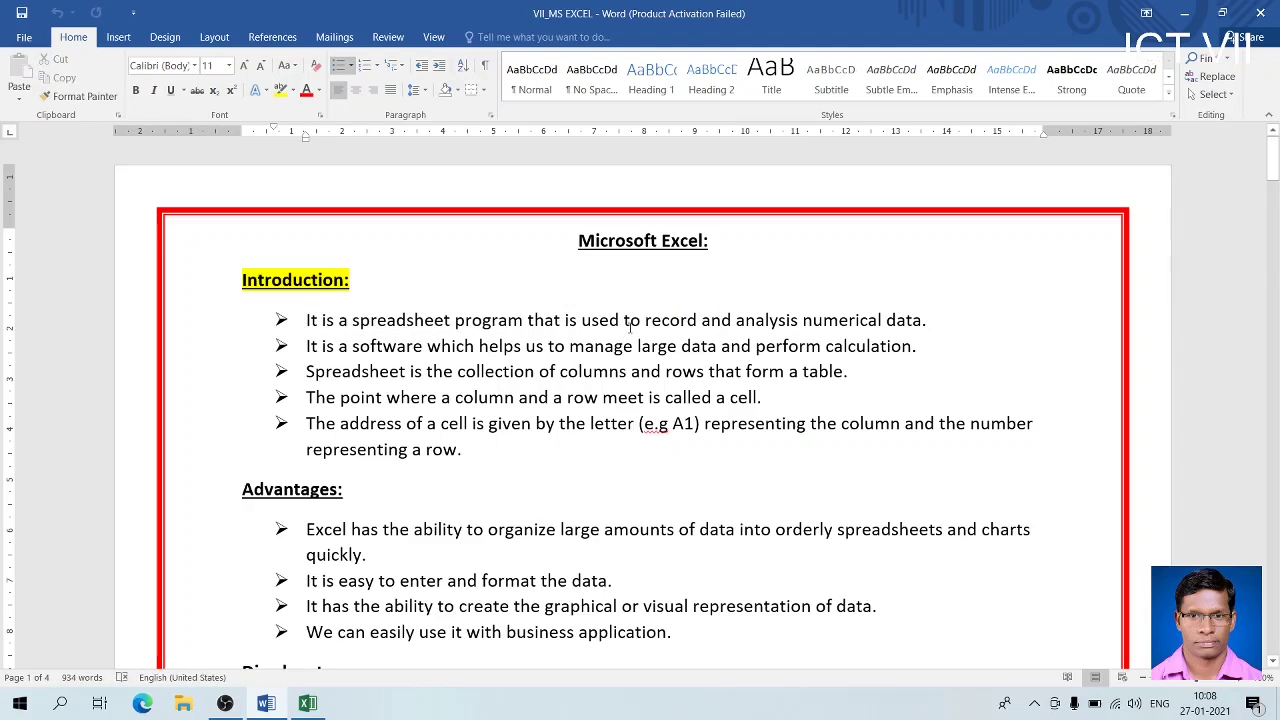
drag(623, 322, 928, 330)
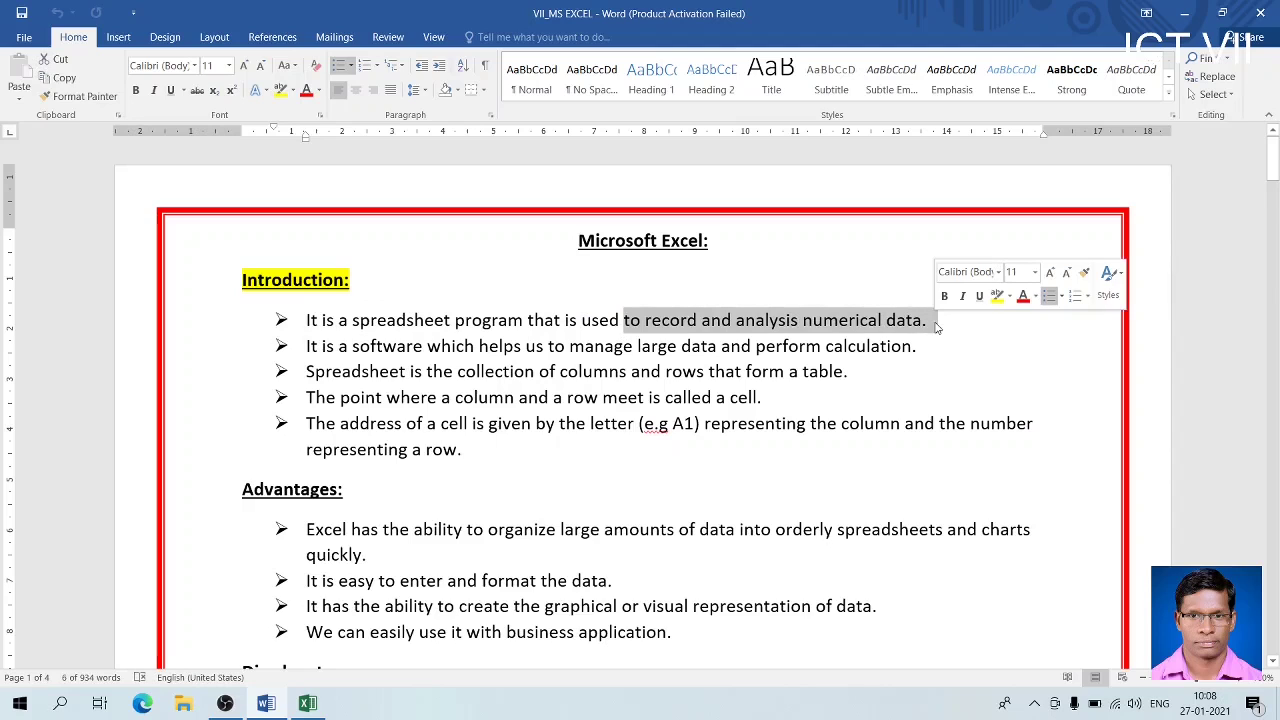
click(918, 336)
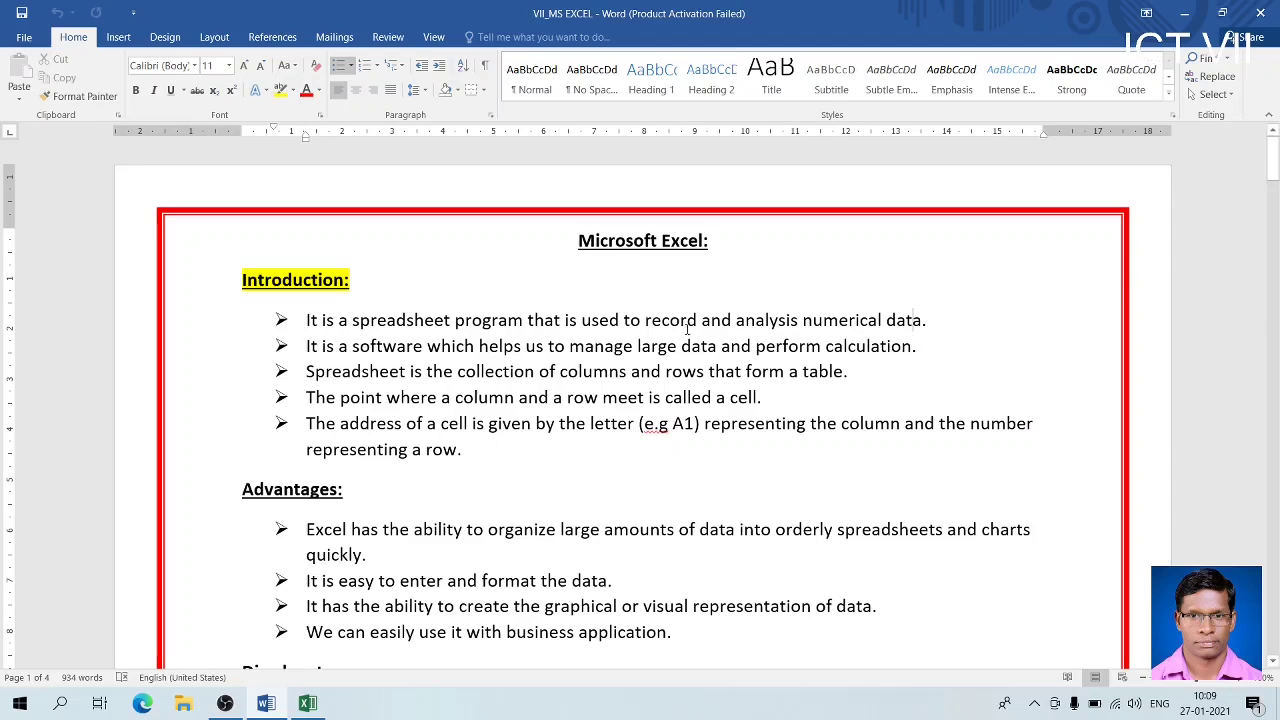
Highlight the second bullet and 'collection of columns and rows', then switch to Excel
drag(414, 352, 866, 356)
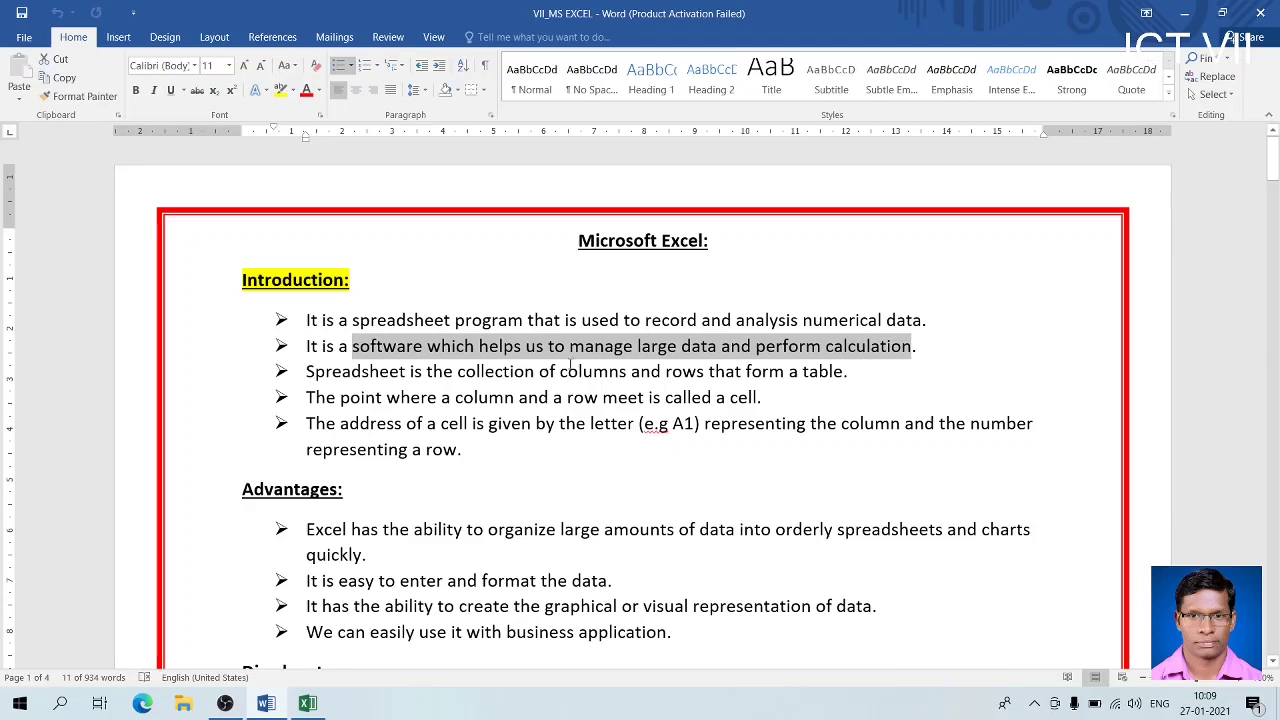
drag(469, 371, 721, 378)
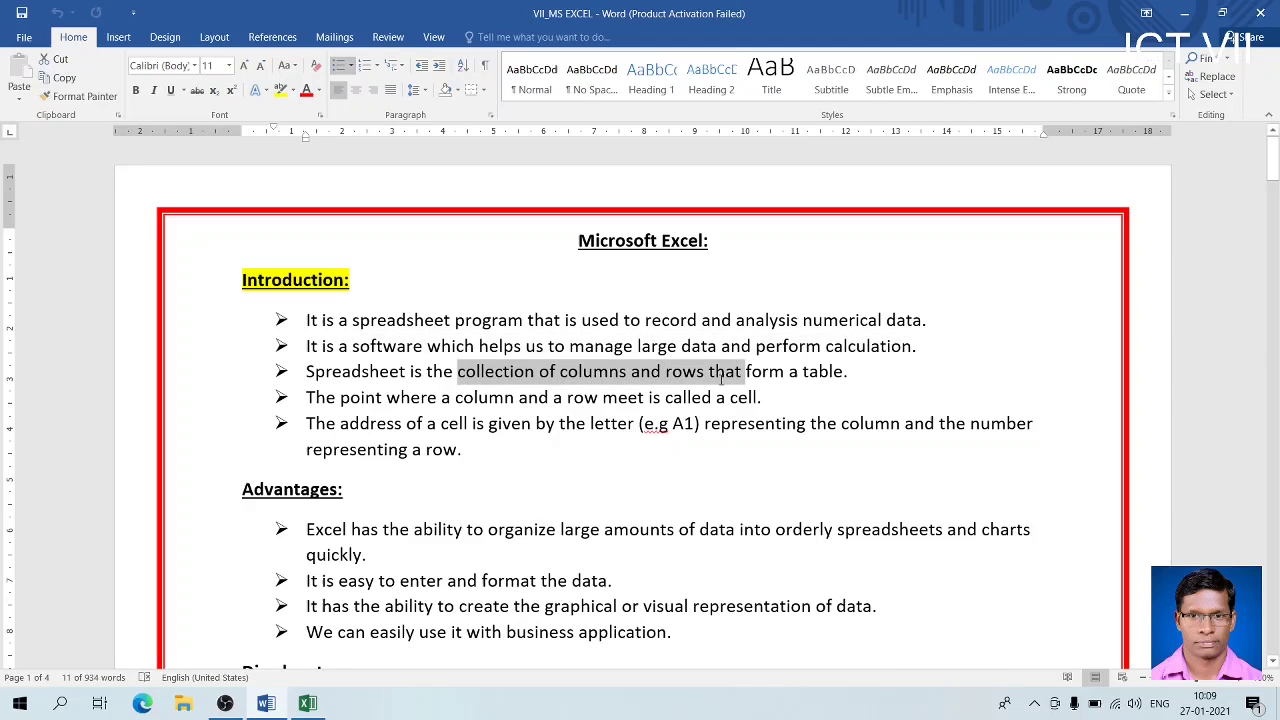
click(816, 380)
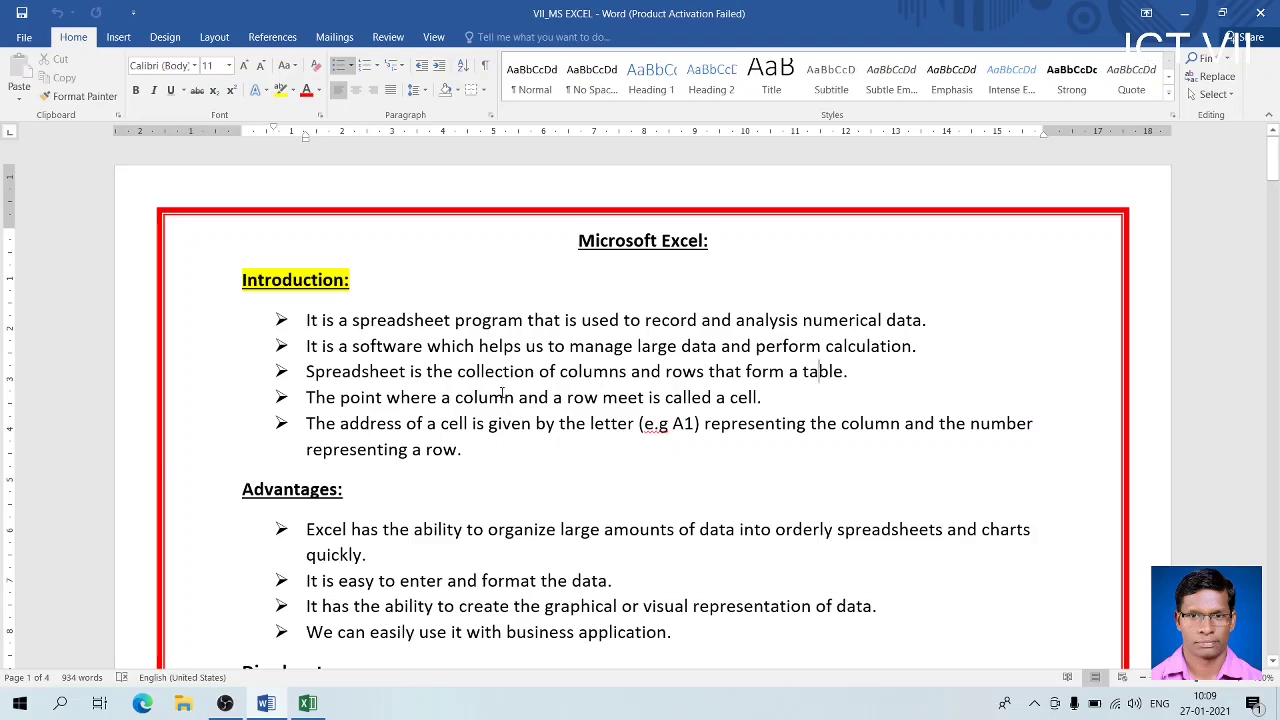
key(alt+Tab)
key(alt+Tab)
key(alt+Tab)
key(Tab)
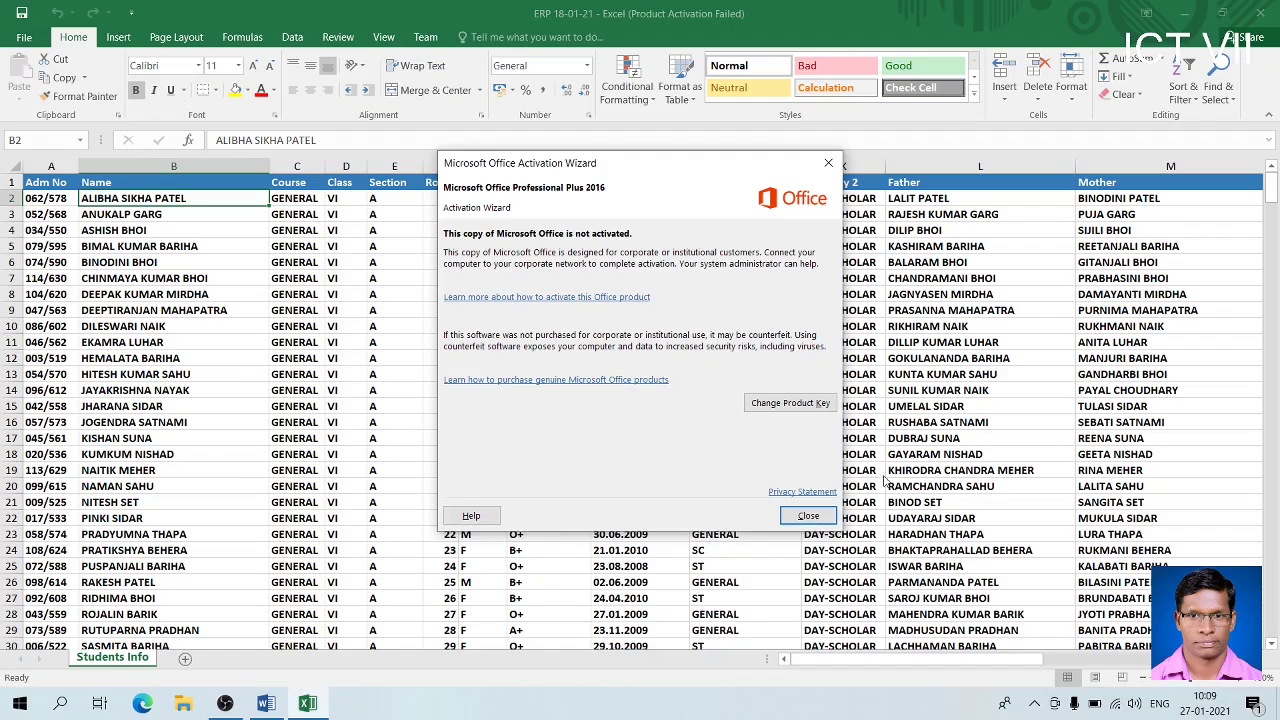
Close the Activation Wizard, select column A, row 2 and cell F3, then return to Word
click(806, 516)
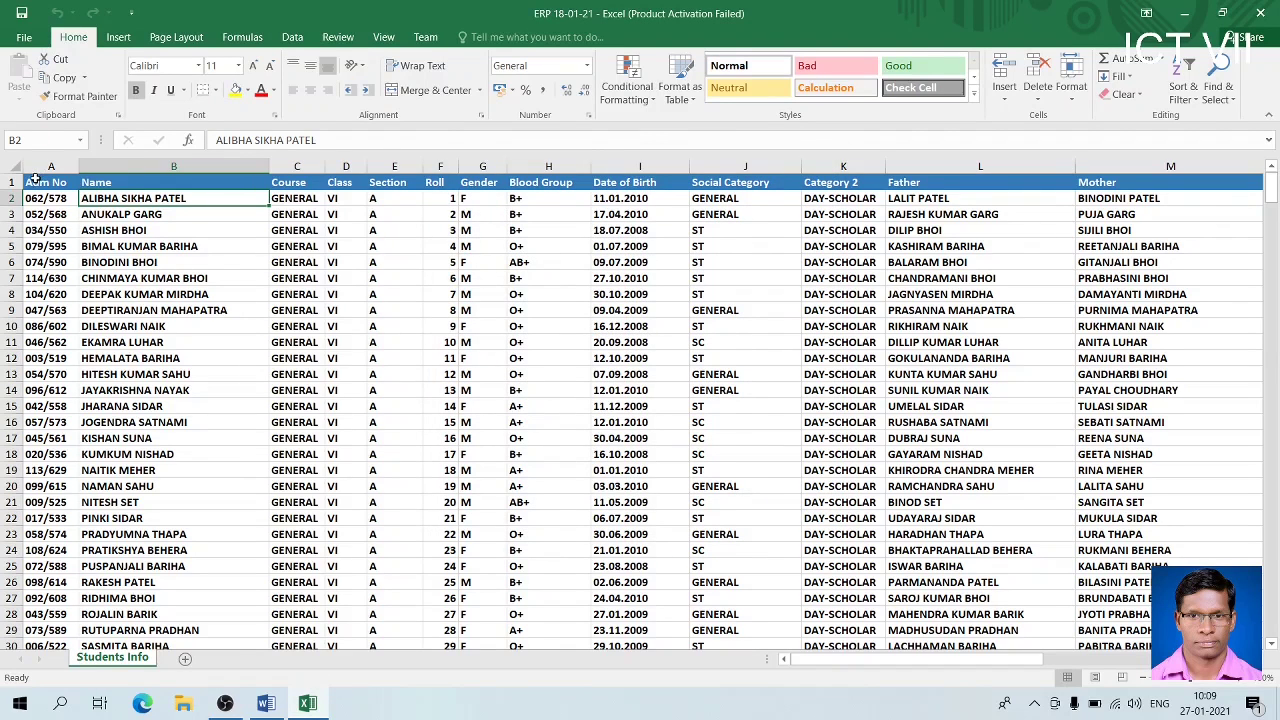
click(35, 167)
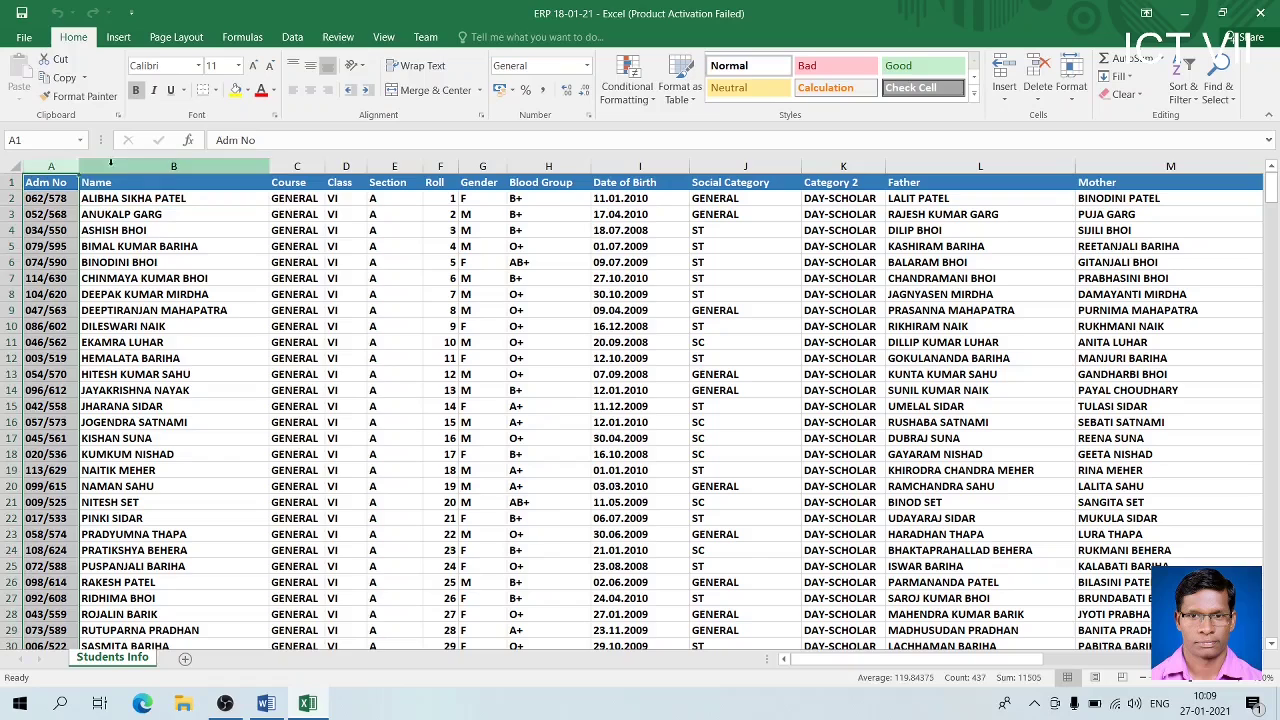
click(8, 198)
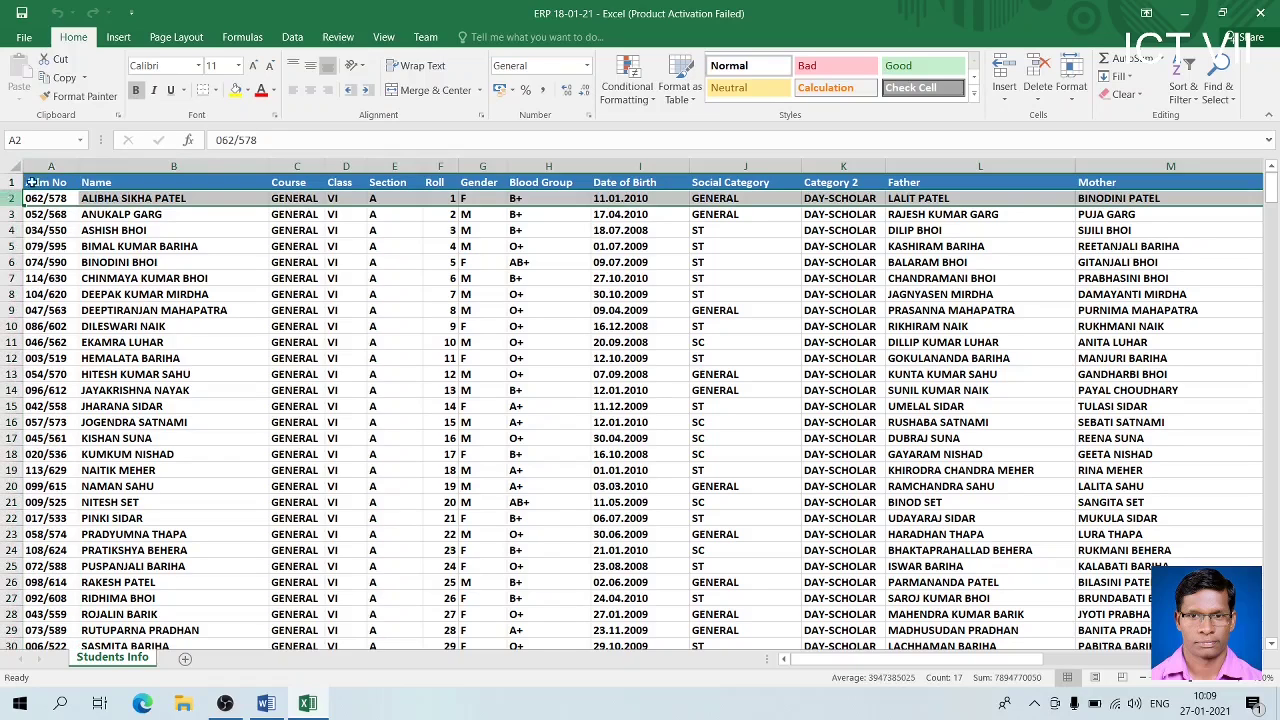
click(437, 213)
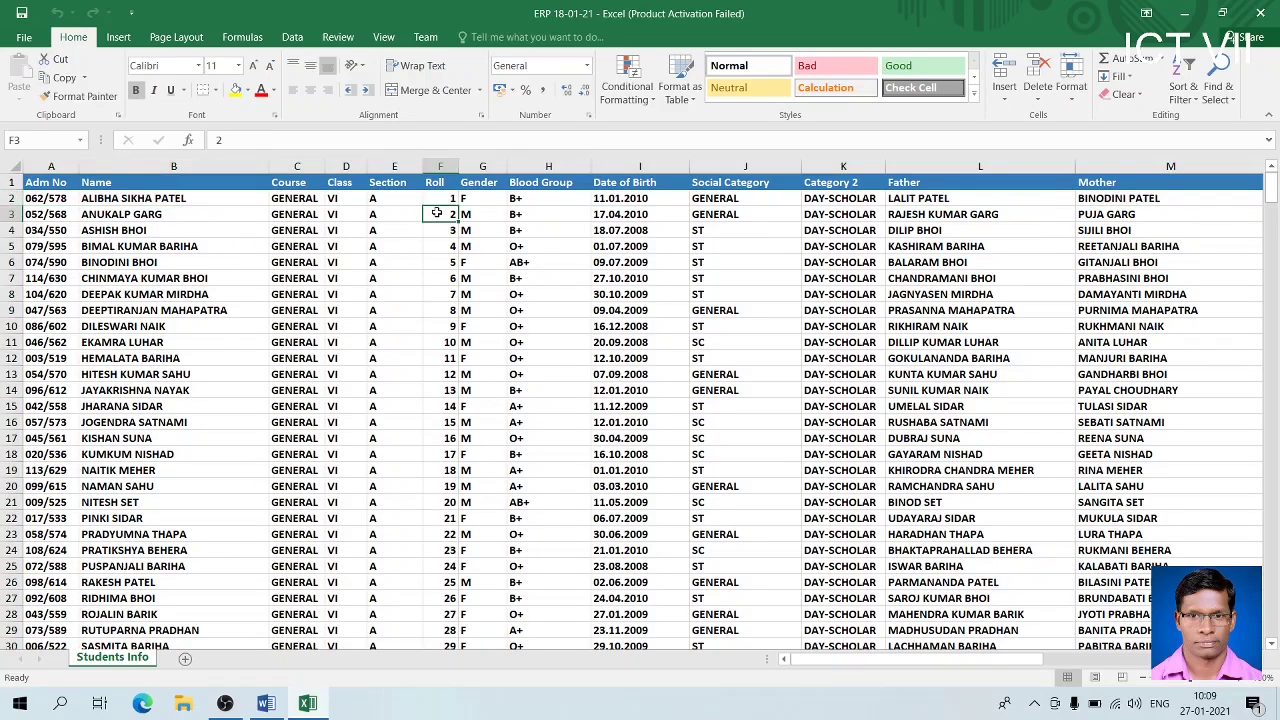
key(alt+Tab)
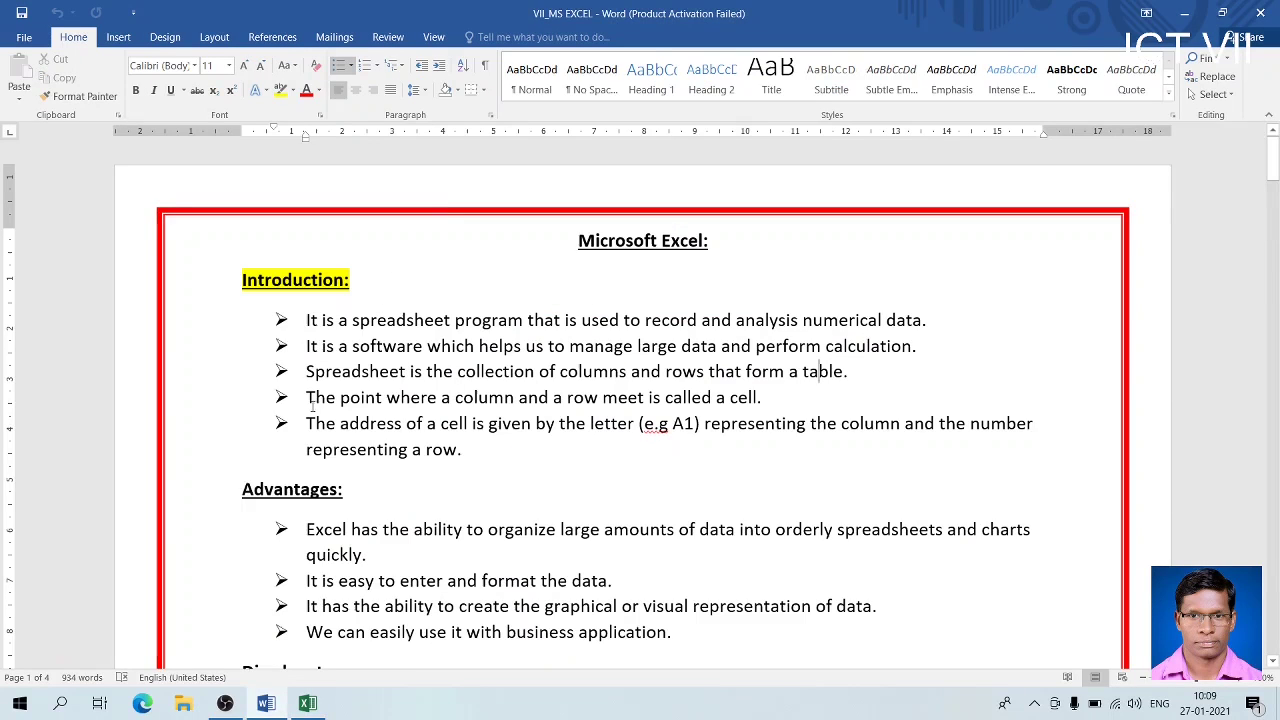
Select the fourth bullet on where columns and rows meet, then switch to Excel
drag(305, 397, 762, 402)
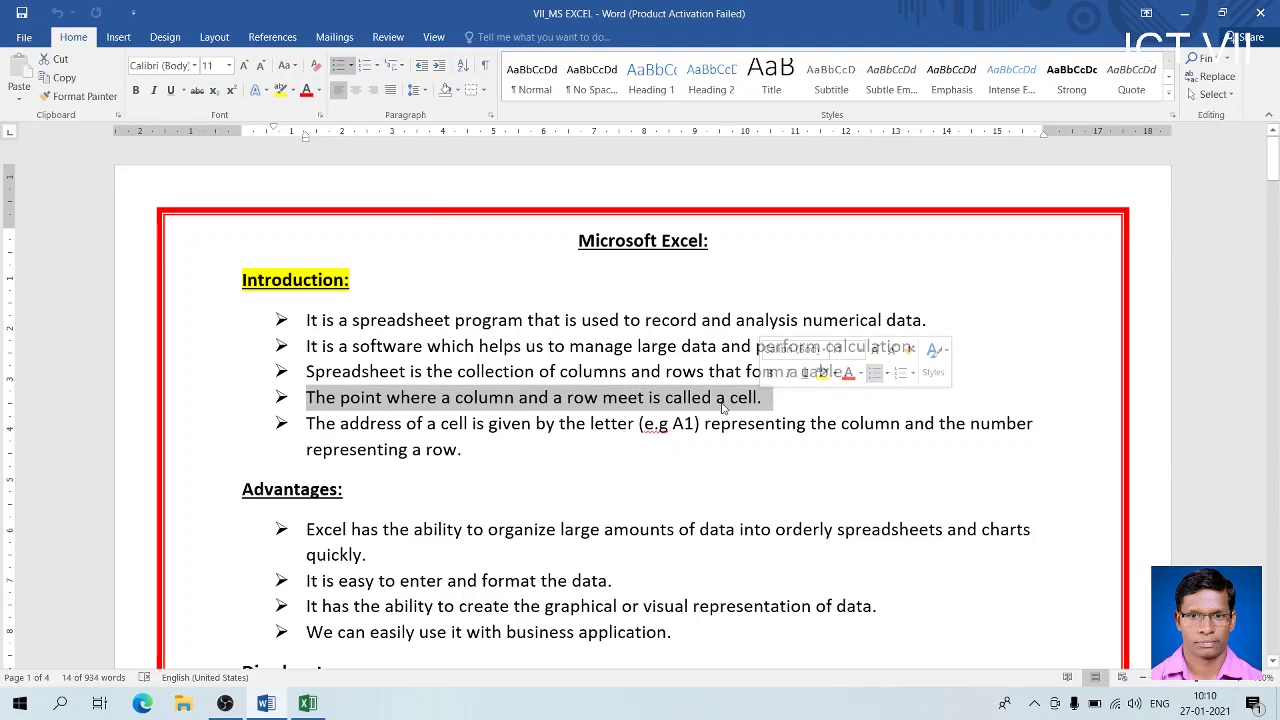
key(alt+Tab)
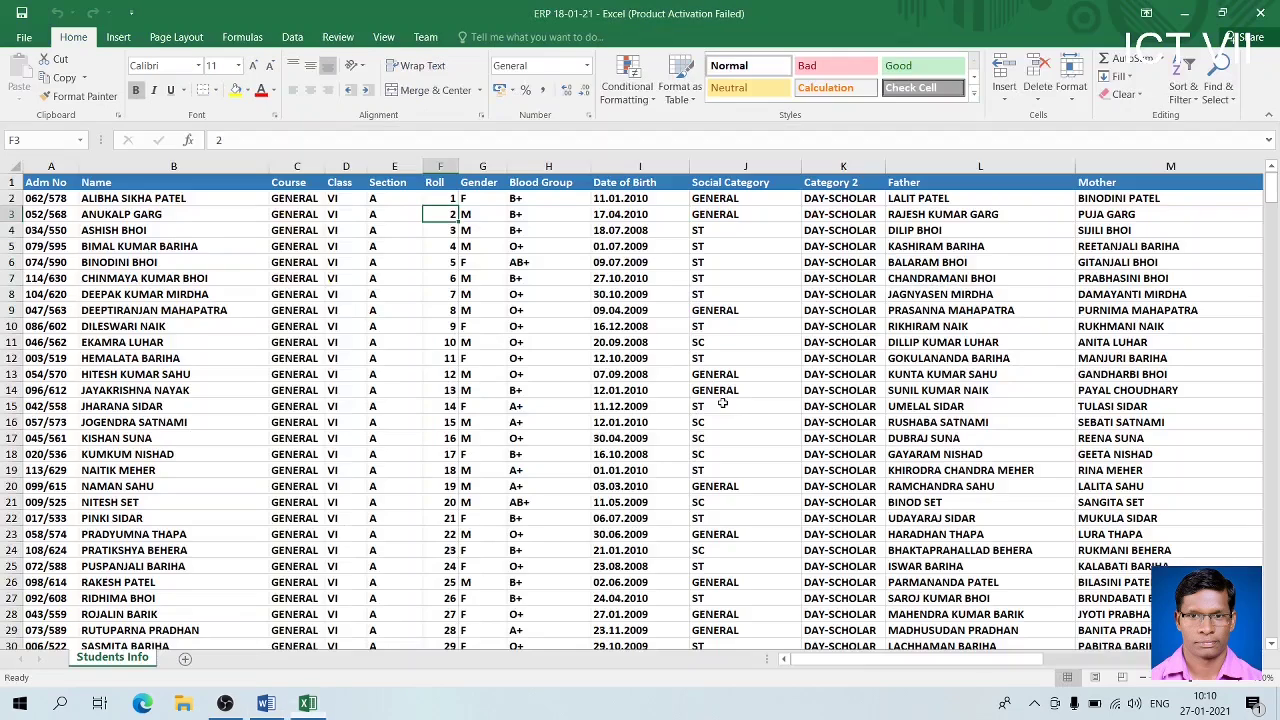
Move from cell B3 down the Name column to B15, then return to Word
click(194, 212)
key(Down)
key(Down)
key(Up)
key(Up)
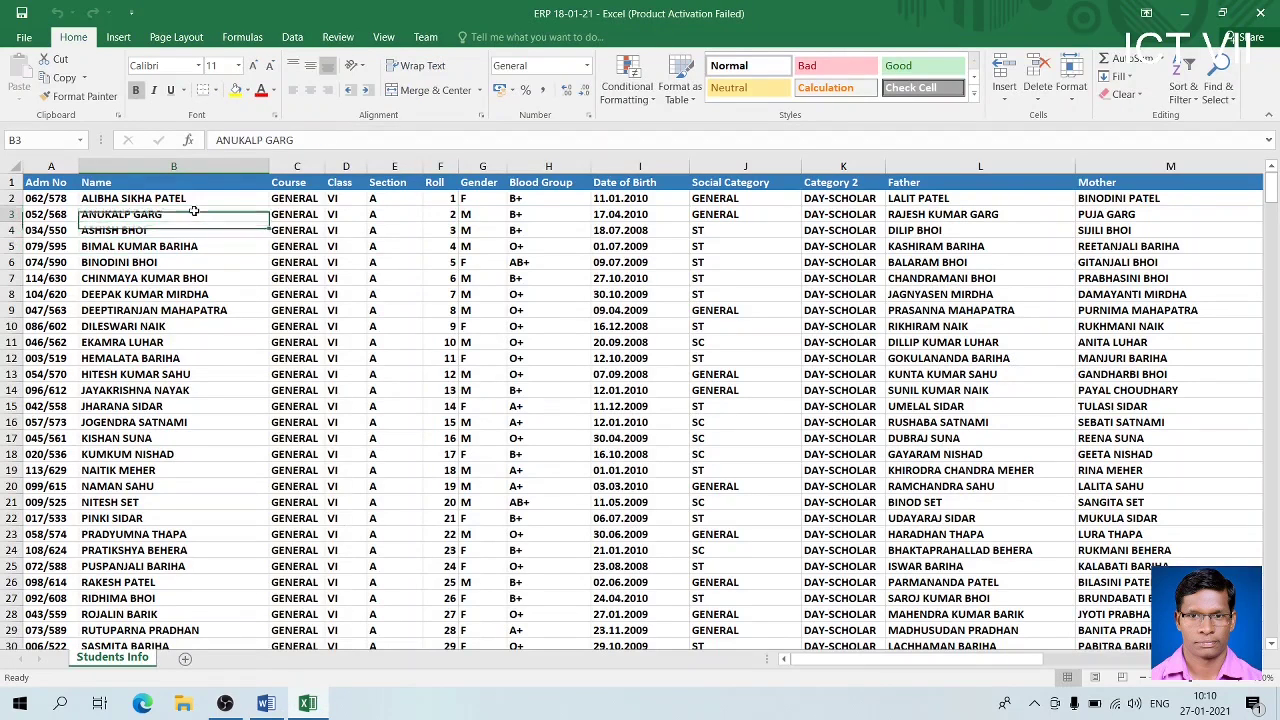
key(Up)
key(Down)
key(Down)
key(Down)
key(Down)
key(Down)
key(Down)
key(Down)
key(Down)
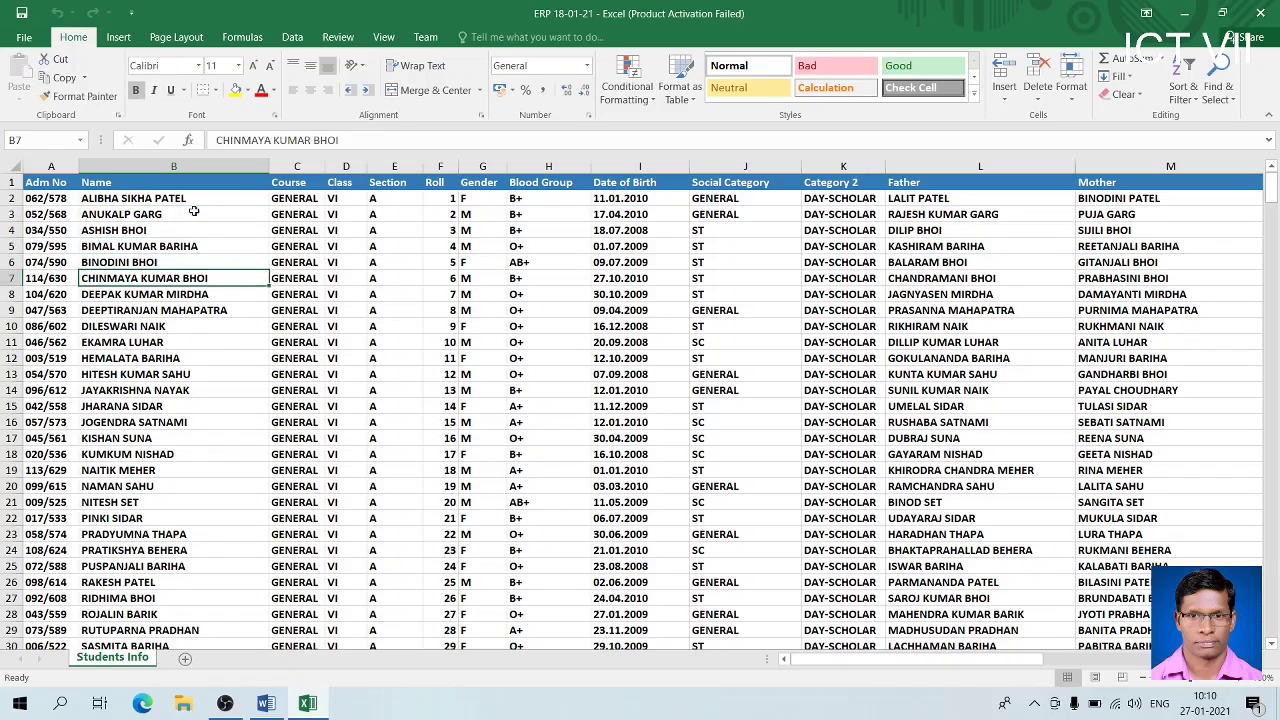
key(Down)
key(Down)
key(Down)
key(Down)
key(Down)
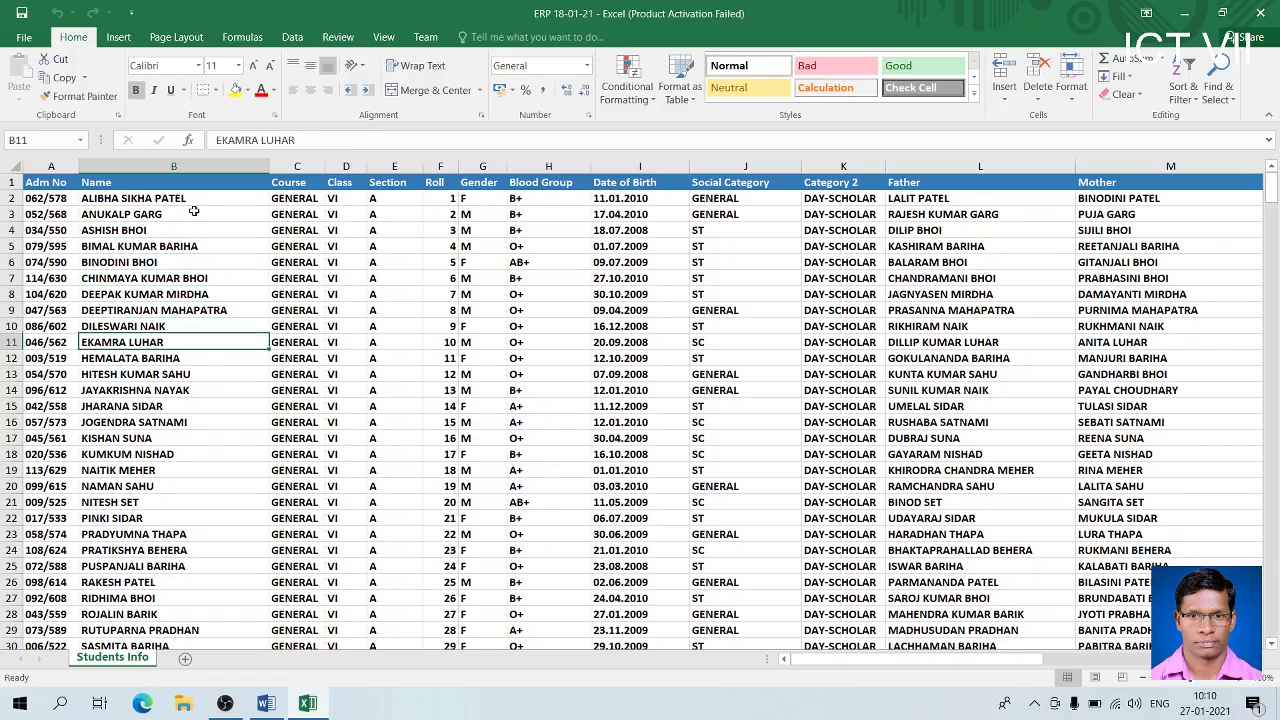
key(alt+Tab)
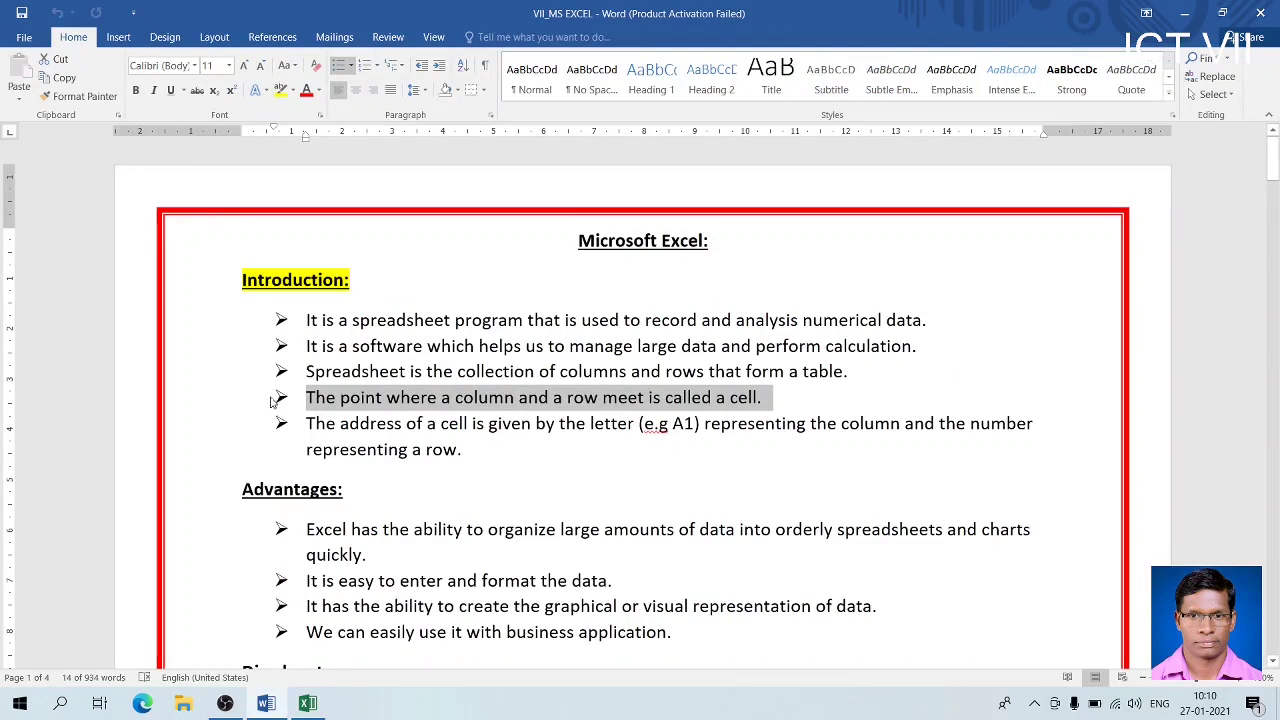
Highlight the bullet on cell addresses like A1, then switch back to Excel
drag(308, 423, 866, 426)
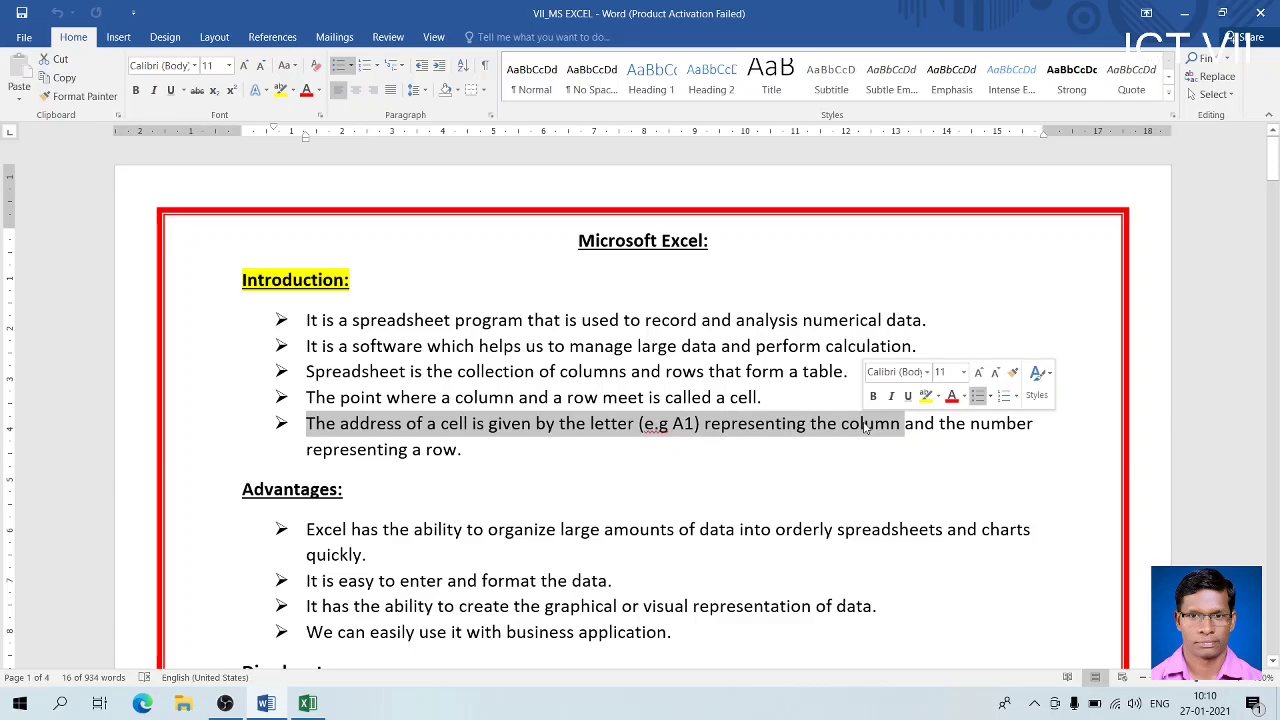
key(alt+Tab)
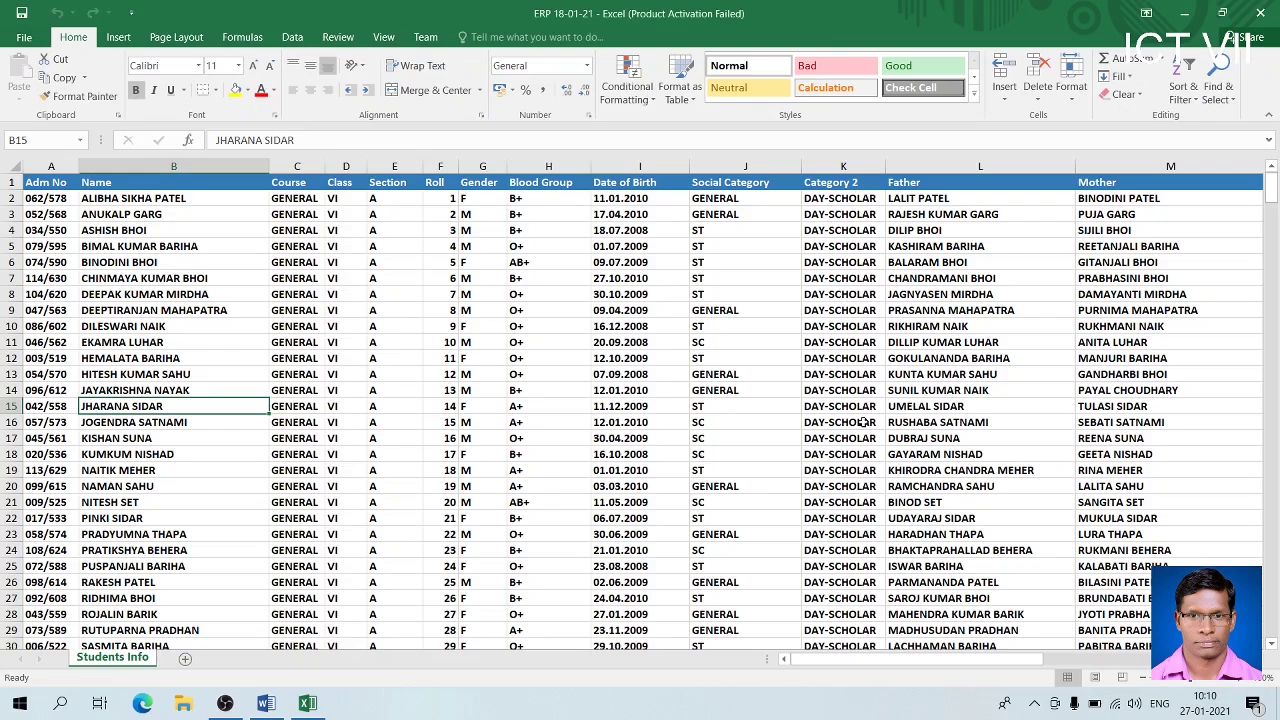
Show B15's address in the Name Box, step along row 15 and D13–D15, then return to Word
click(35, 140)
click(143, 406)
key(Left)
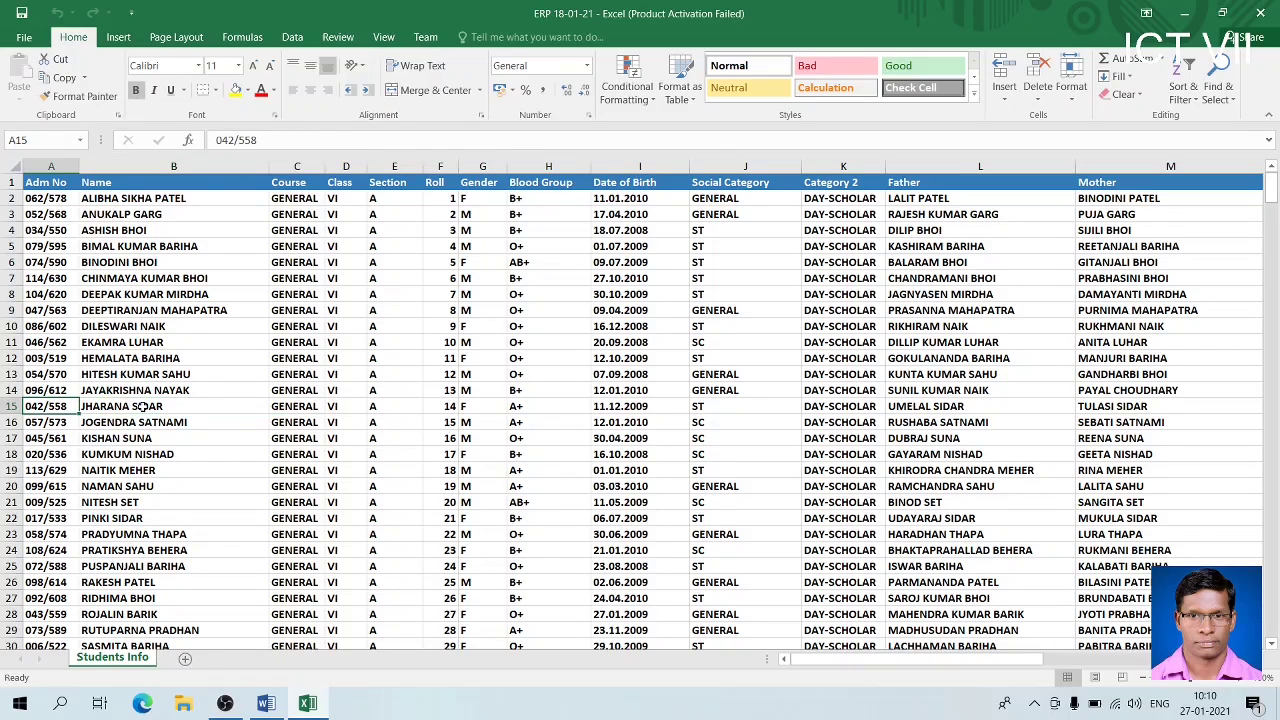
key(Right)
key(Right)
key(Right)
key(Right)
key(Right)
key(Right)
key(Right)
key(Right)
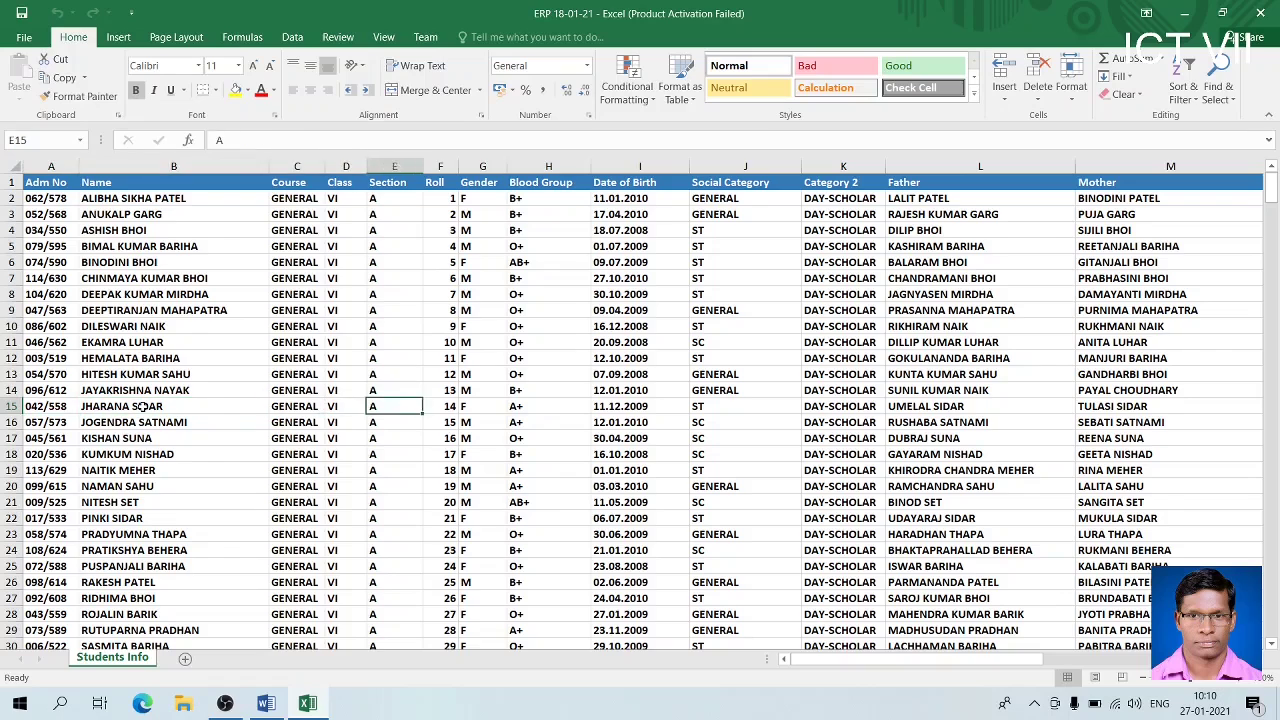
key(Left)
key(Left)
key(Left)
key(Left)
key(Left)
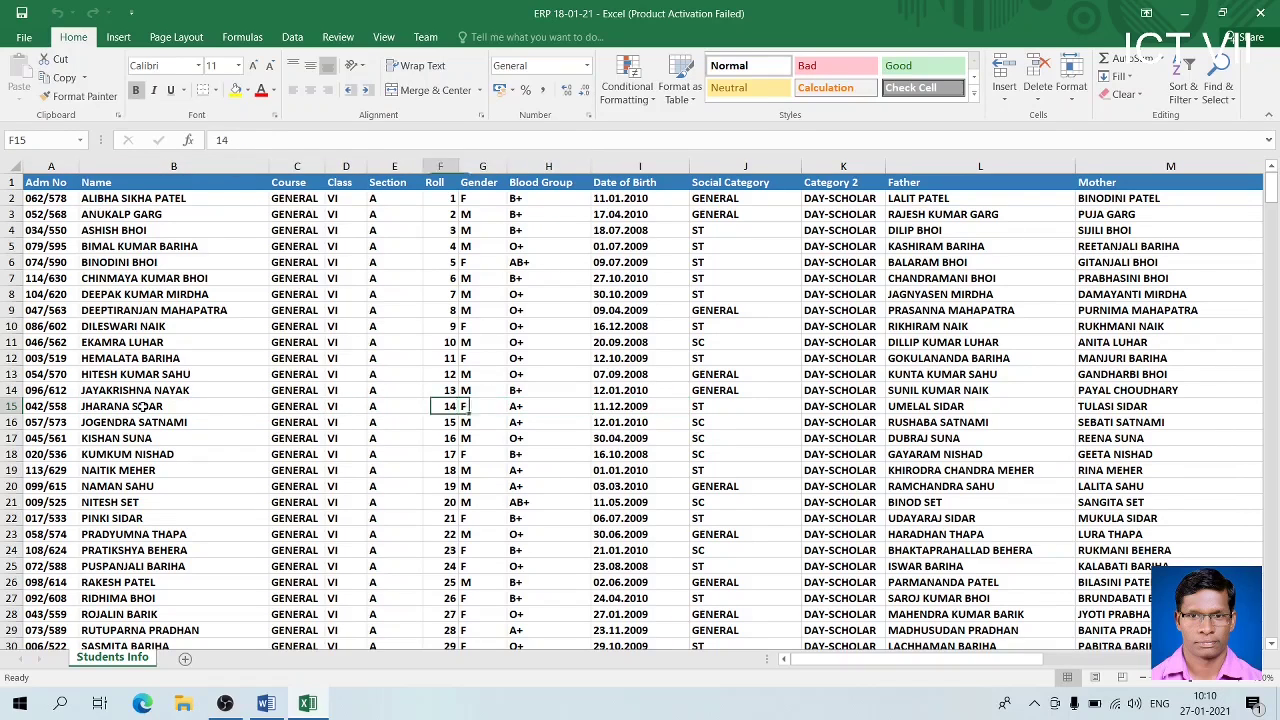
key(Up)
key(Up)
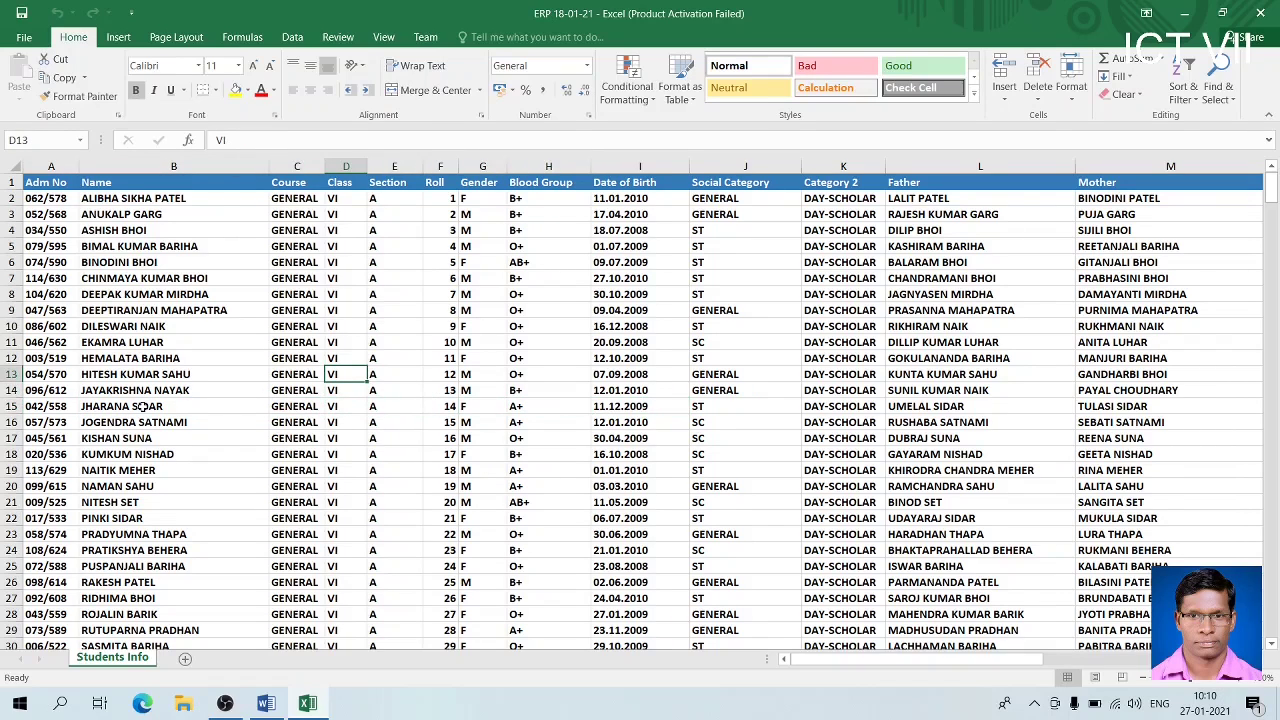
key(Down)
key(Down)
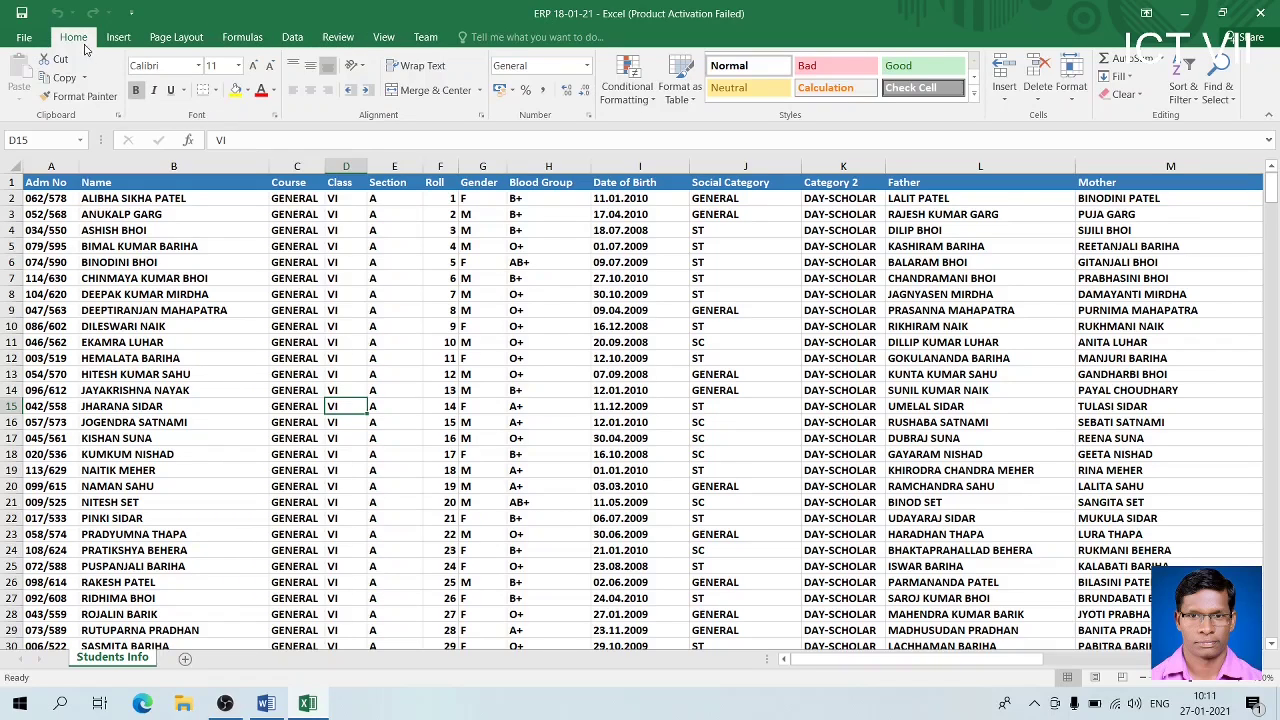
key(alt+Tab)
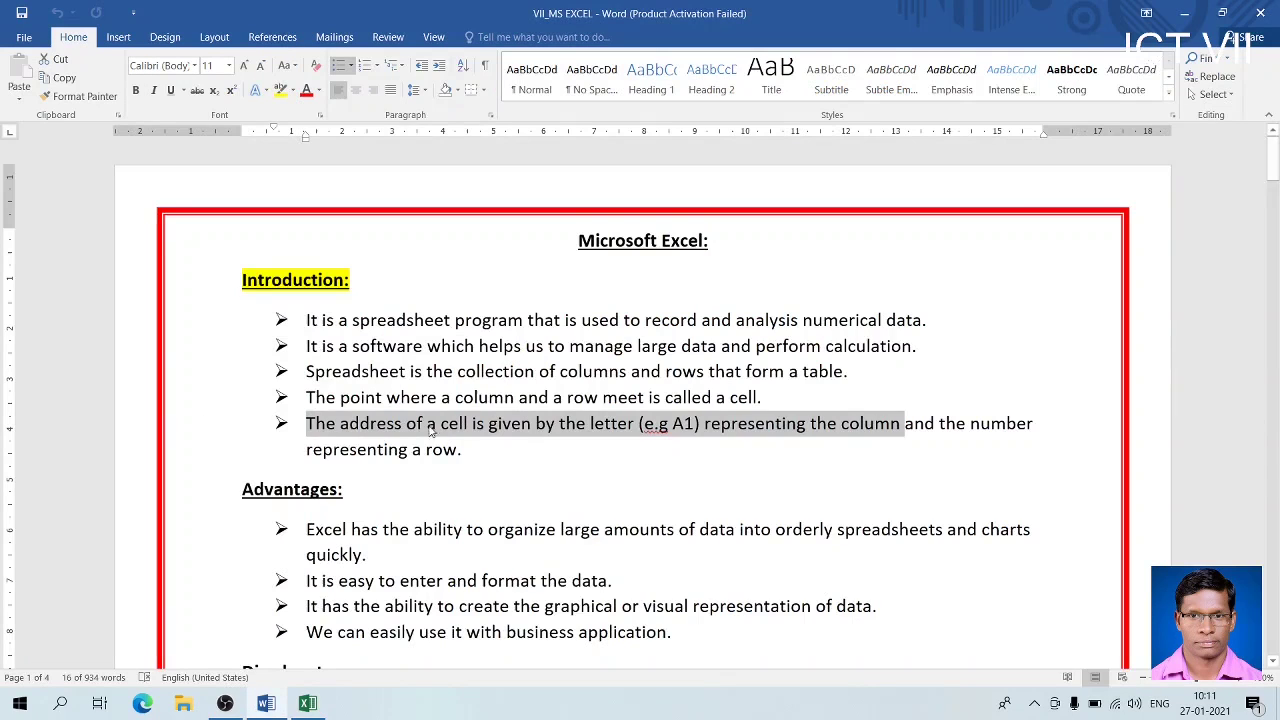
Switch from the OBS recorder through Word to the ERP 18-01-21 Excel workbook
click(225, 703)
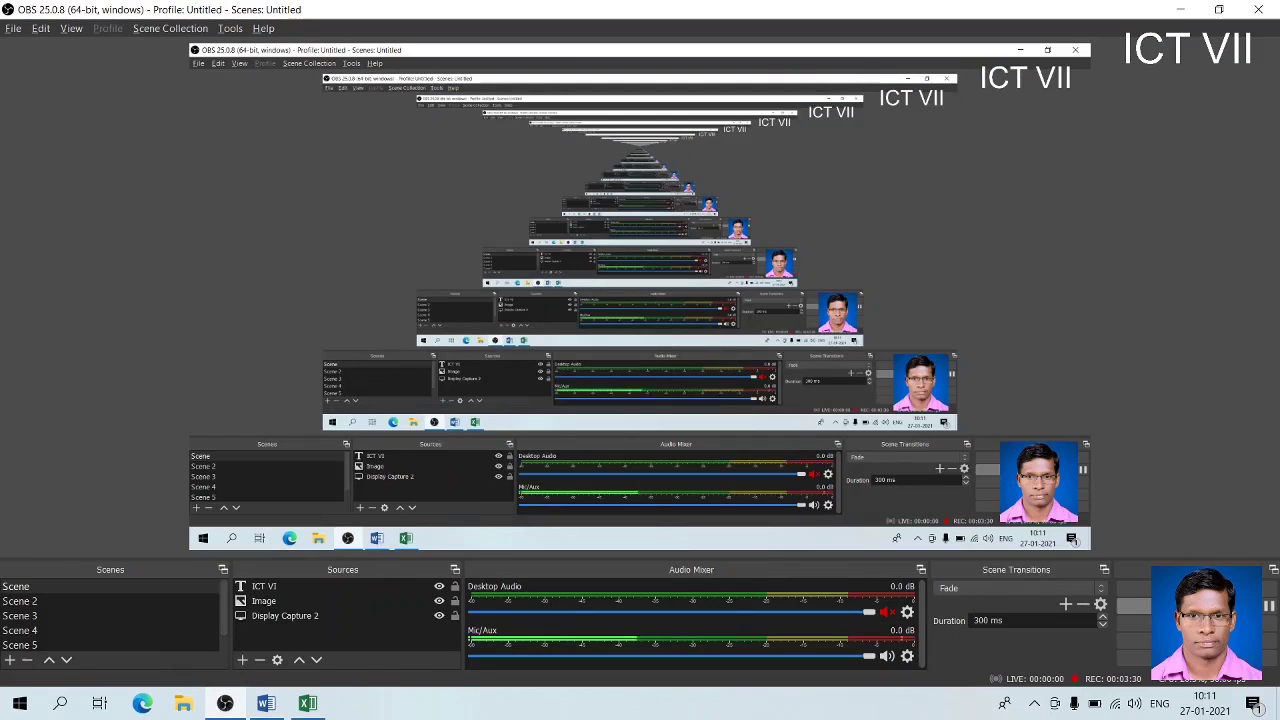
key(alt+Tab)
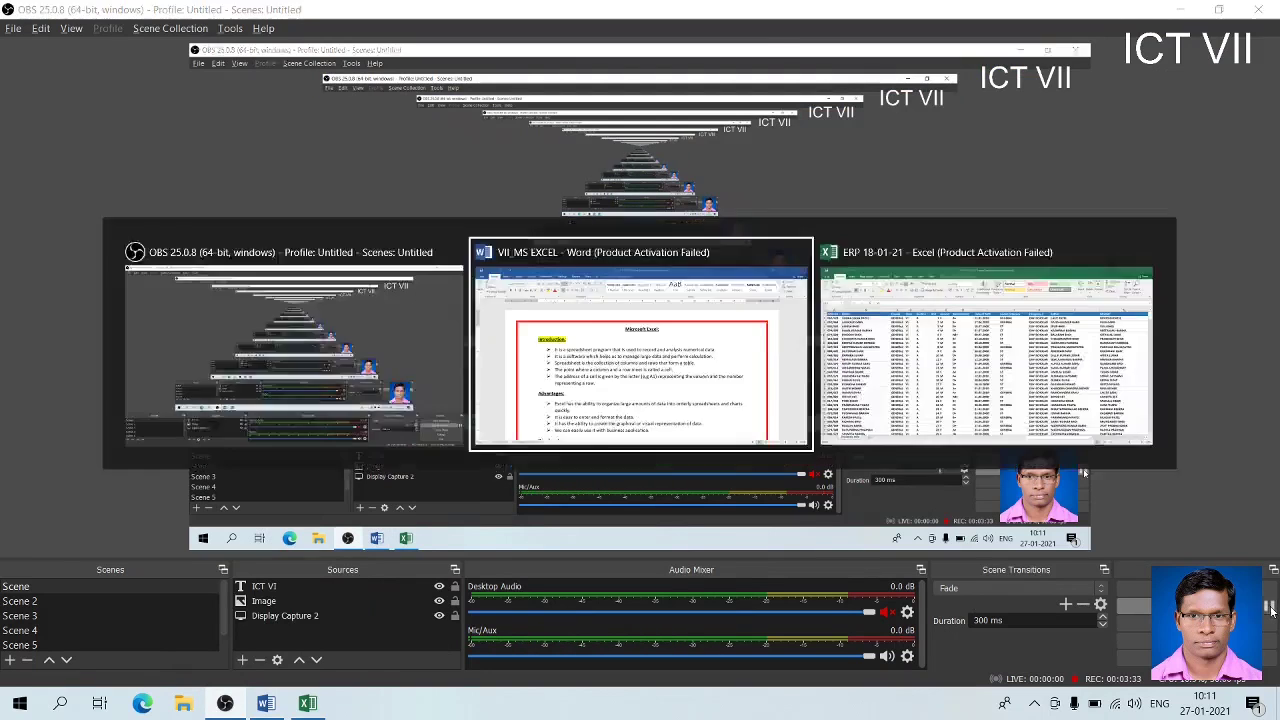
click(310, 705)
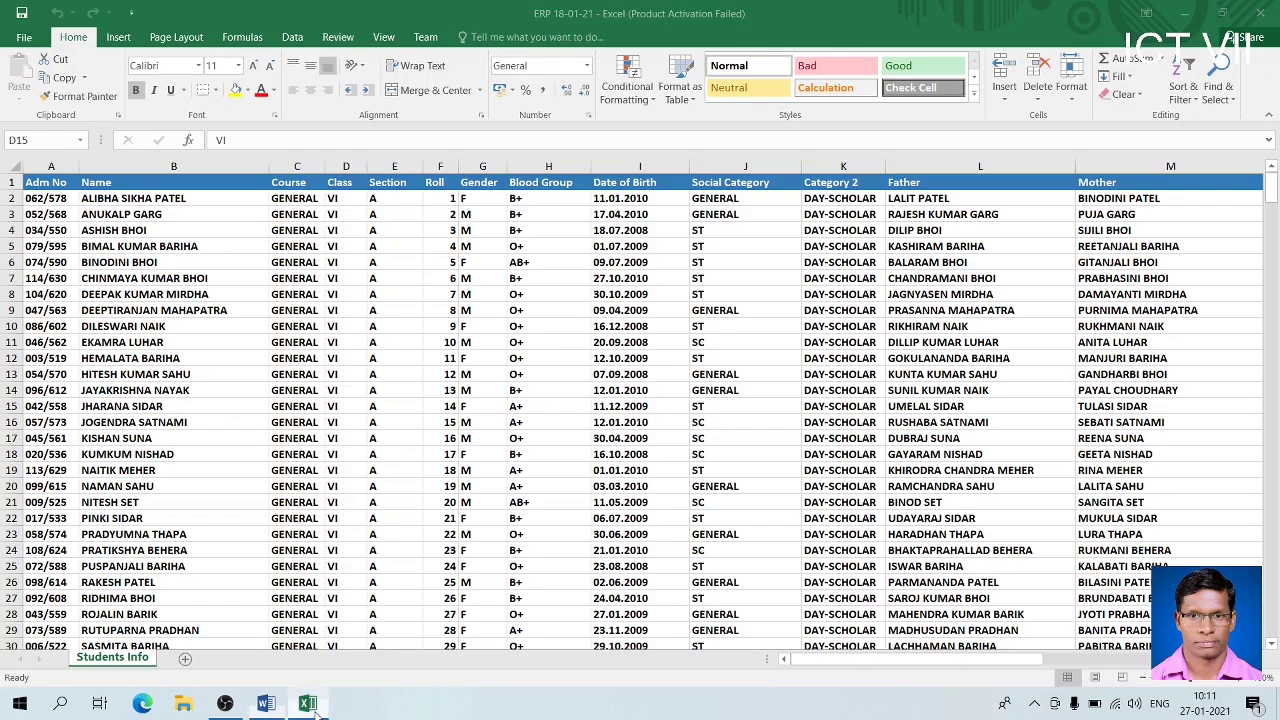
Select the Section column, rows 2 and 3, the Adm No column, then cell A2
click(397, 166)
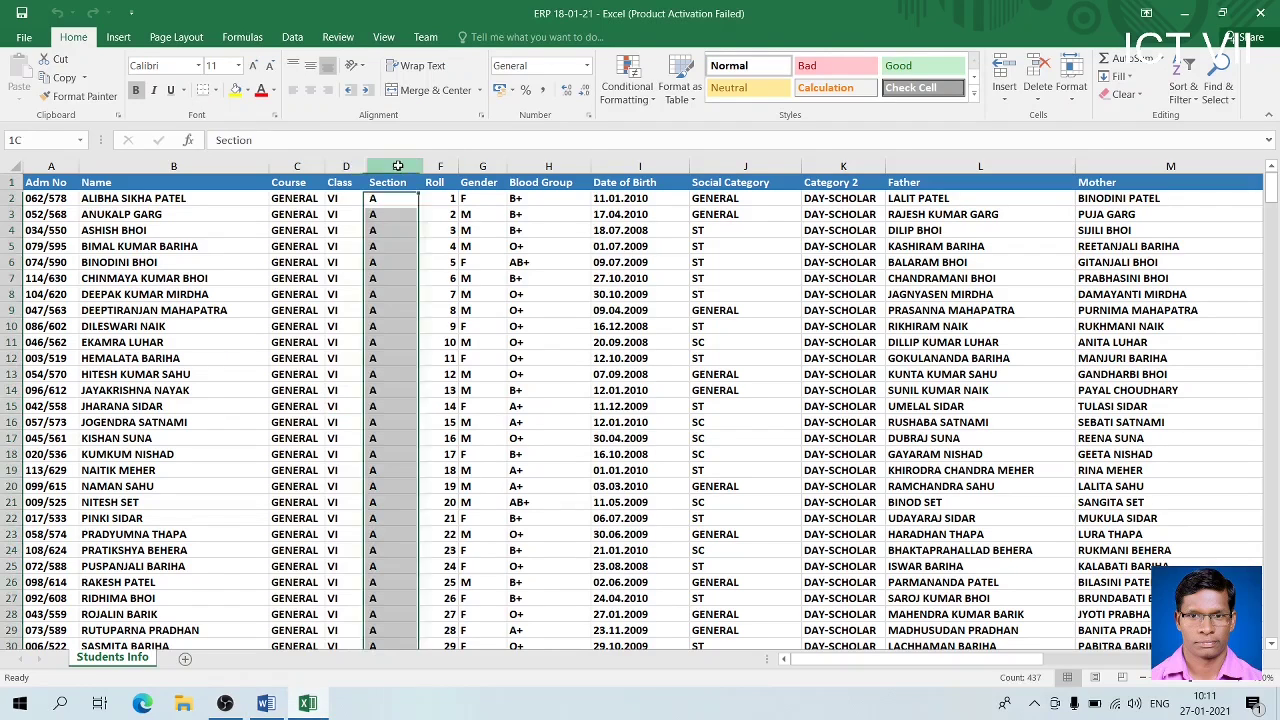
click(17, 199)
click(13, 214)
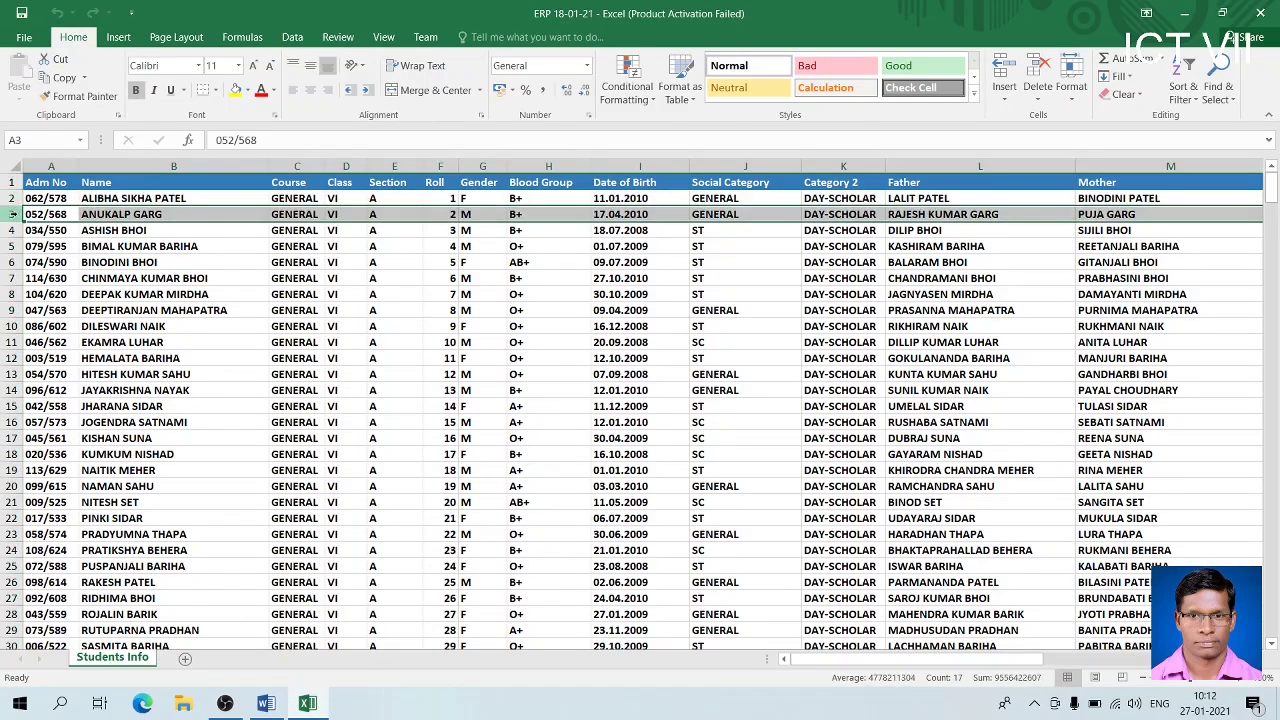
click(60, 166)
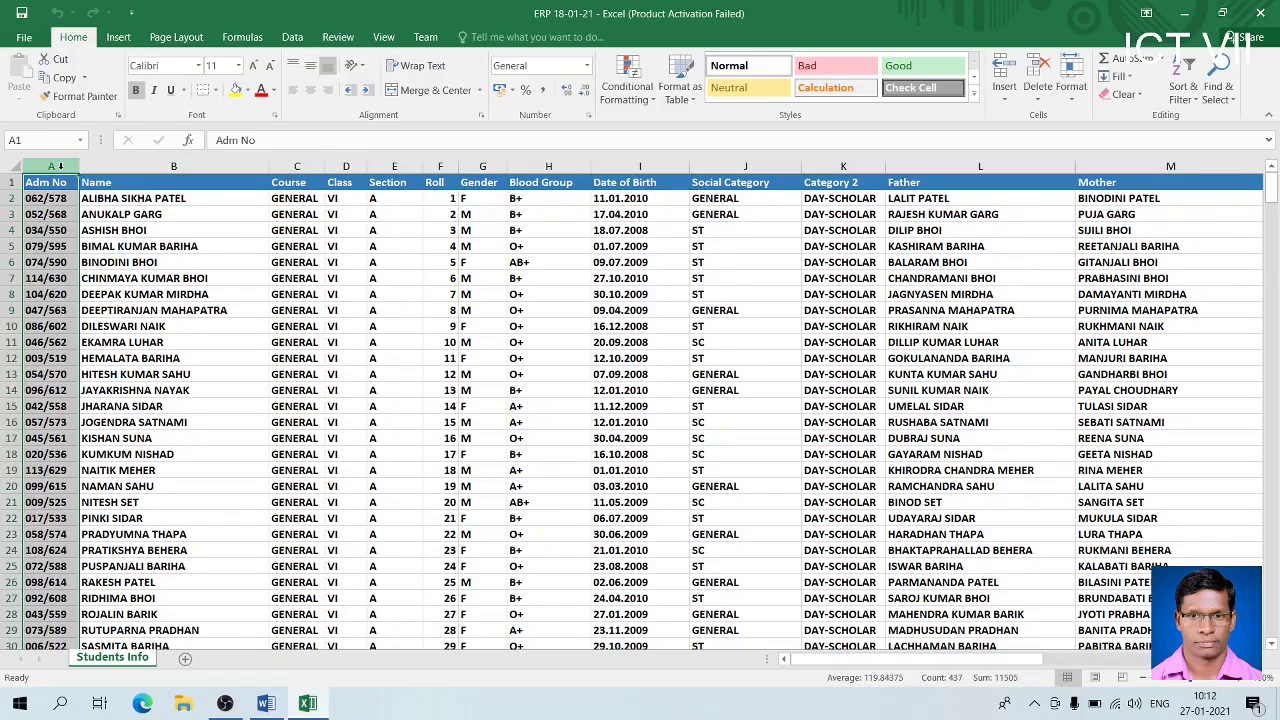
click(55, 197)
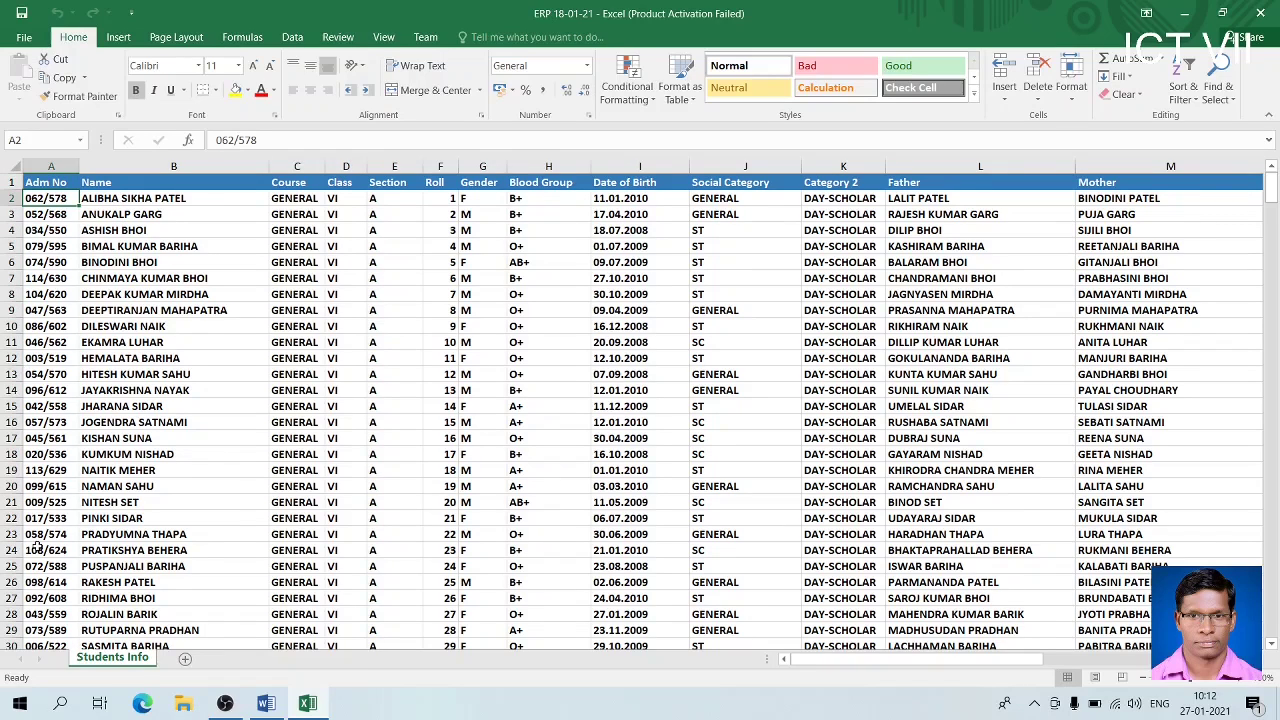
key(alt+Tab)
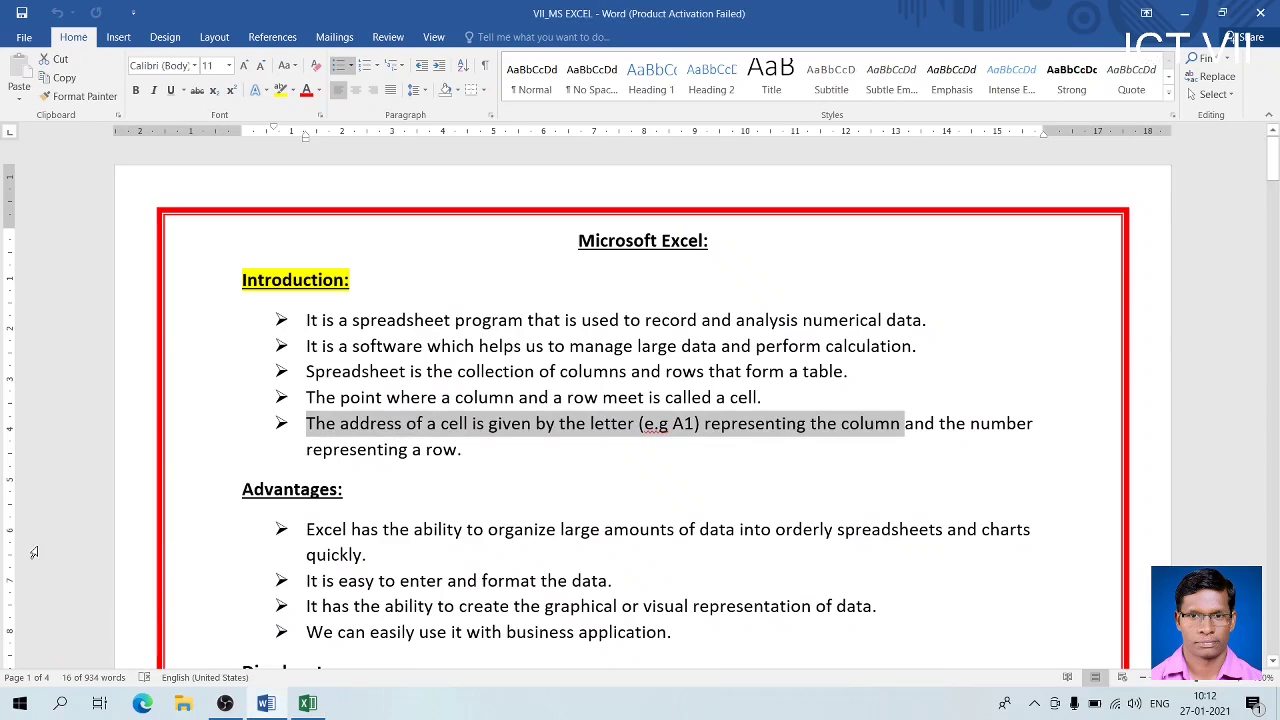
click(241, 490)
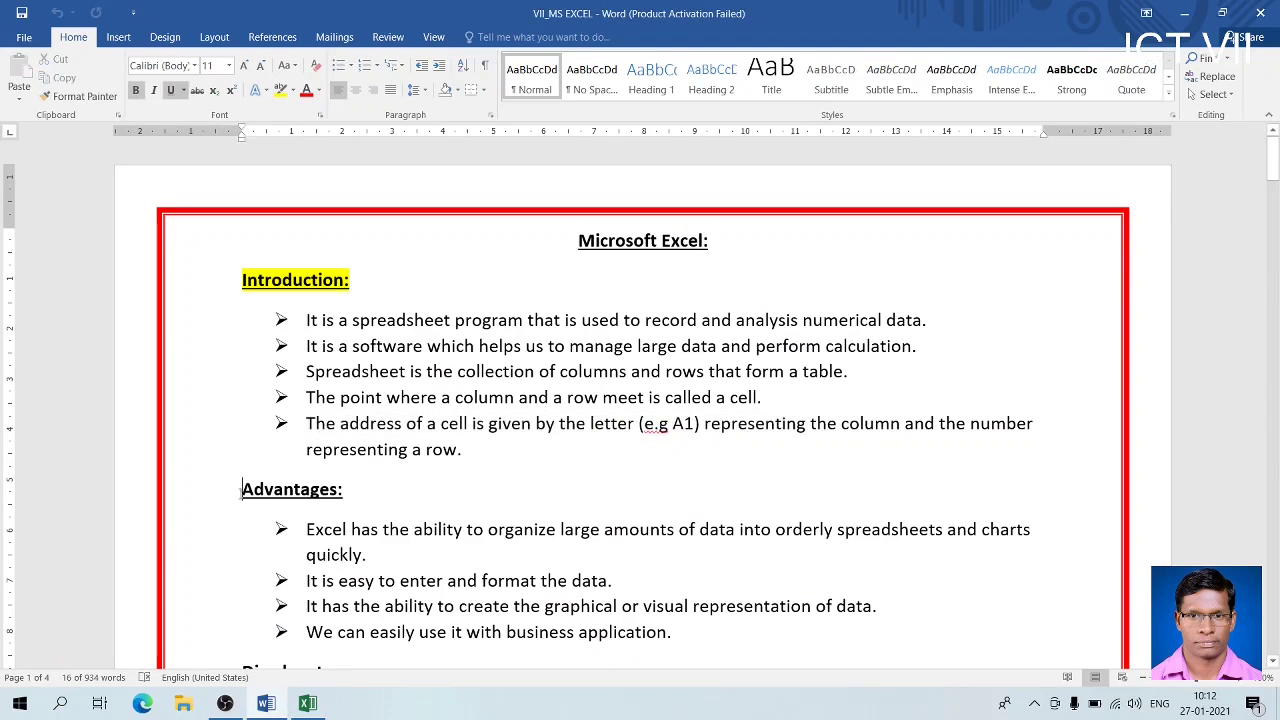
drag(1275, 170, 1275, 196)
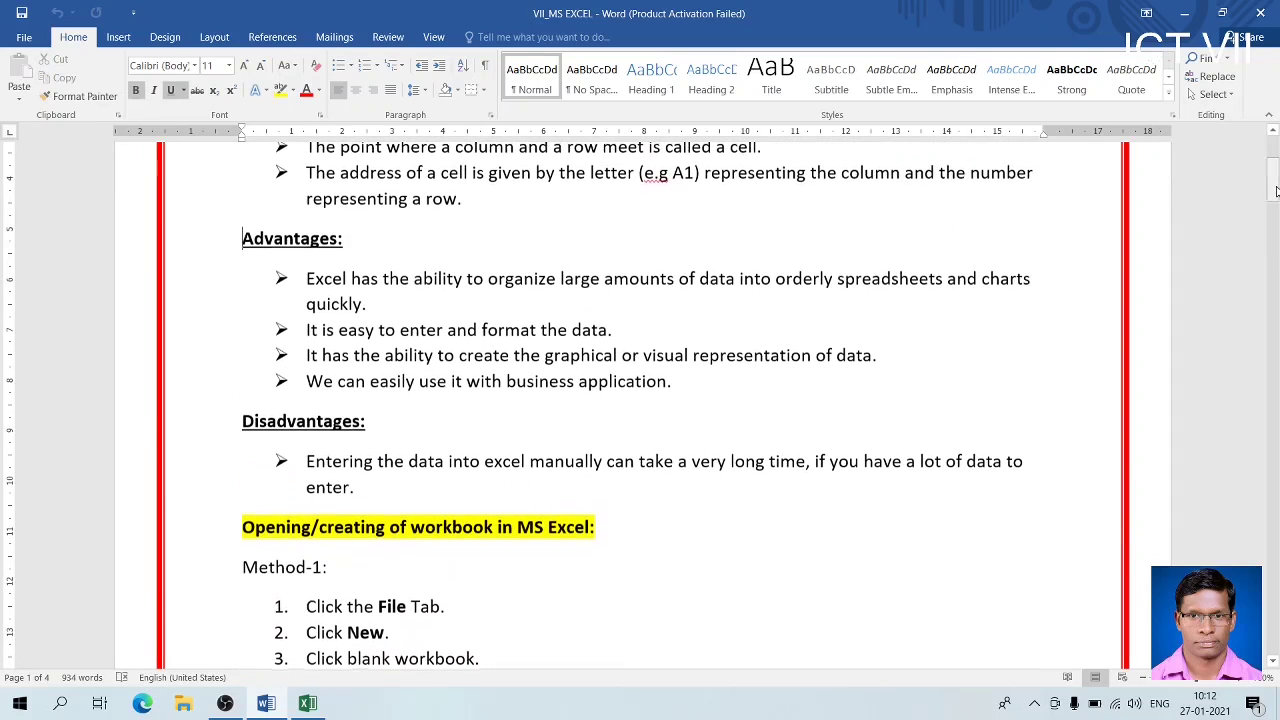
drag(306, 280, 1032, 281)
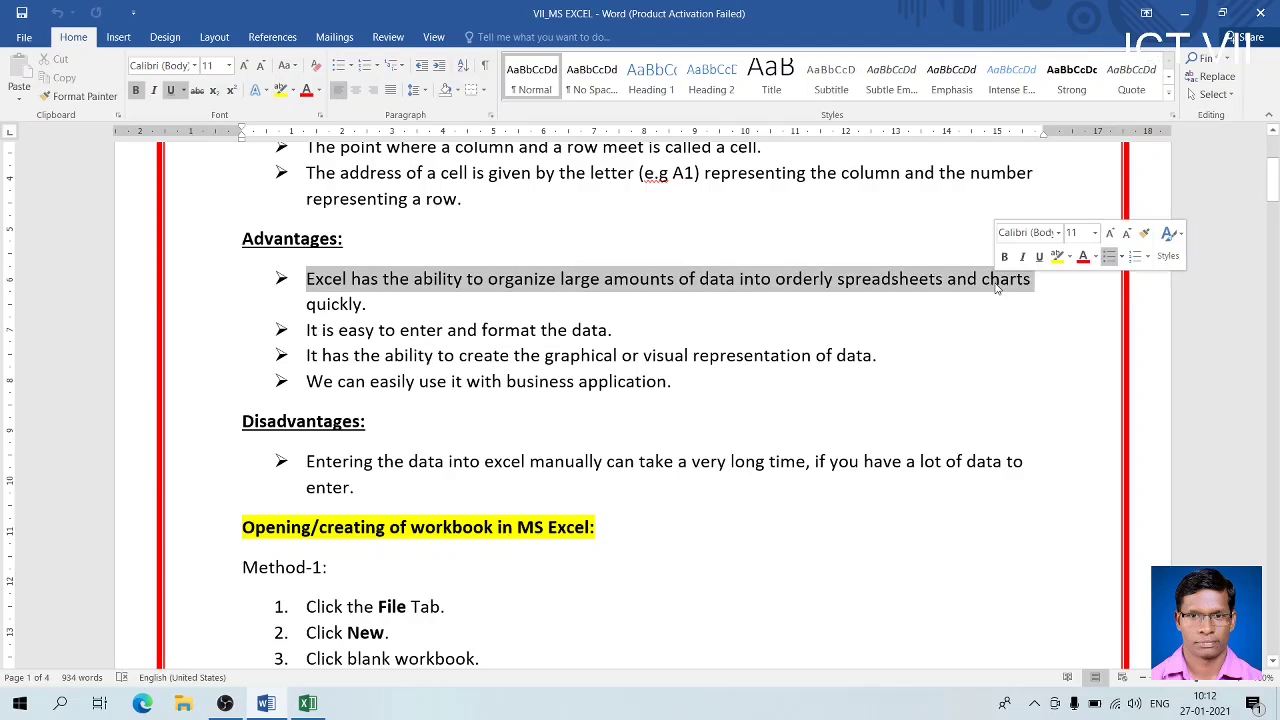
click(794, 281)
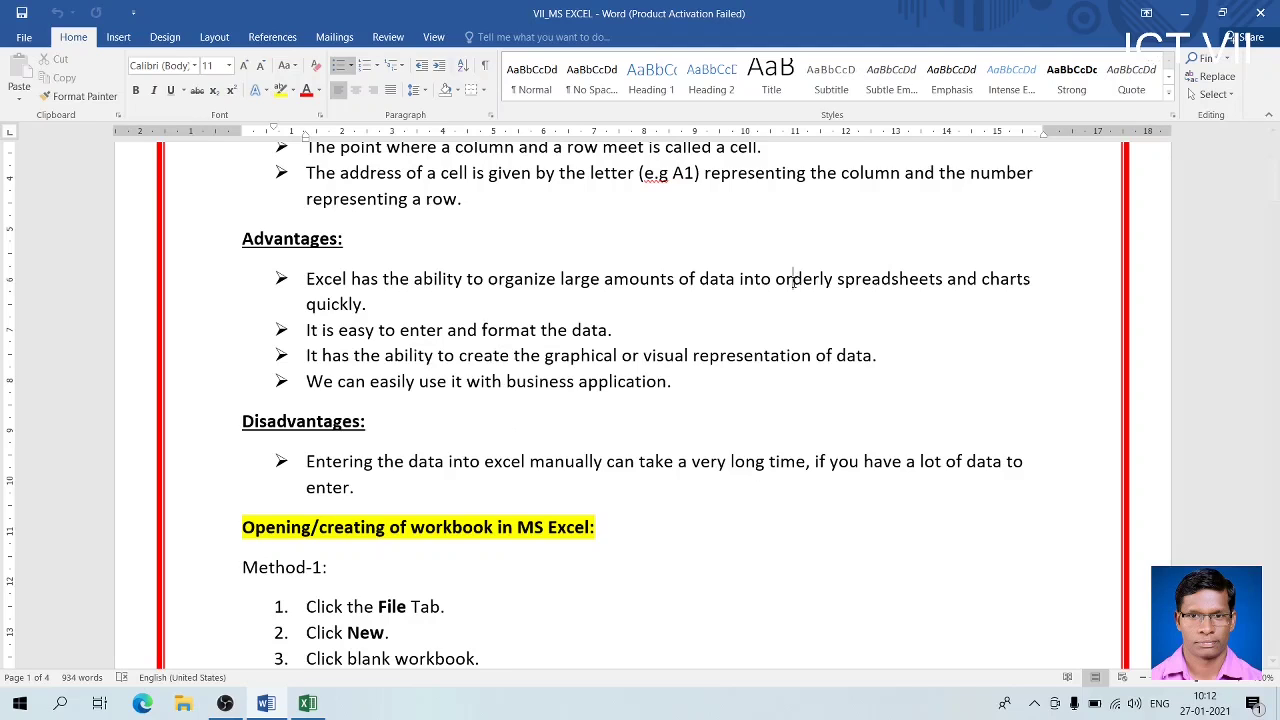
drag(621, 328, 309, 330)
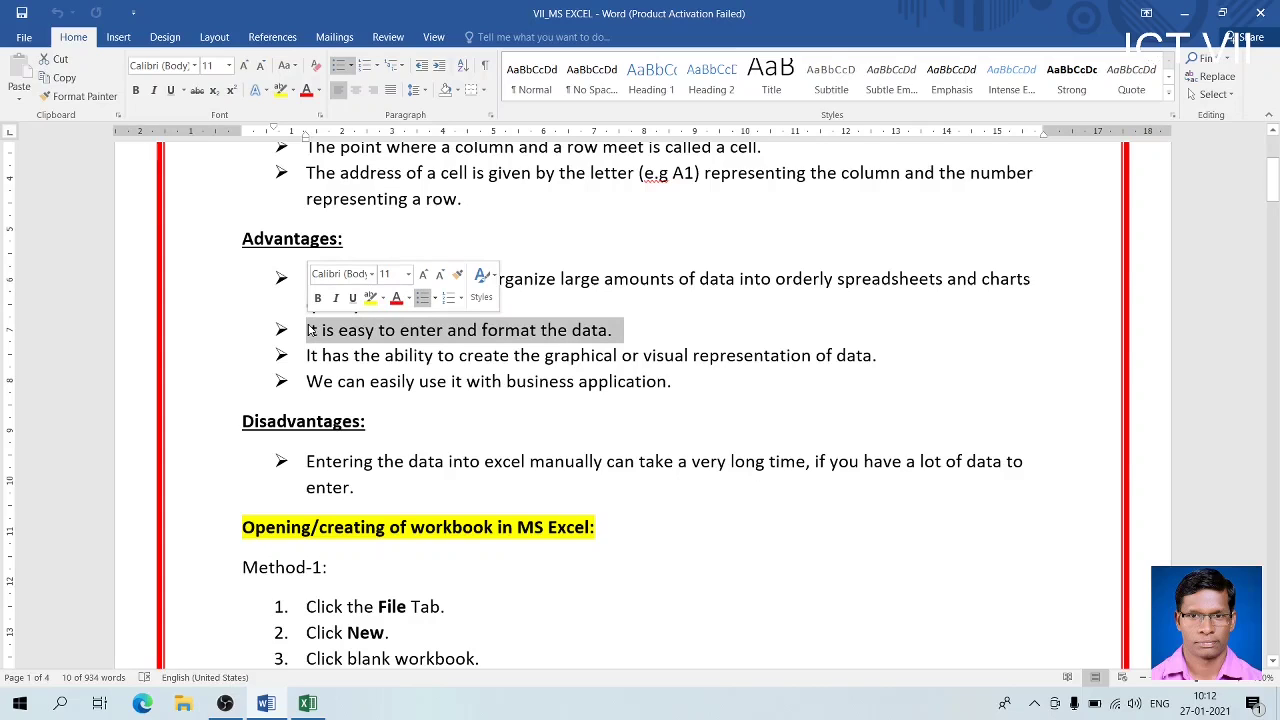
click(356, 333)
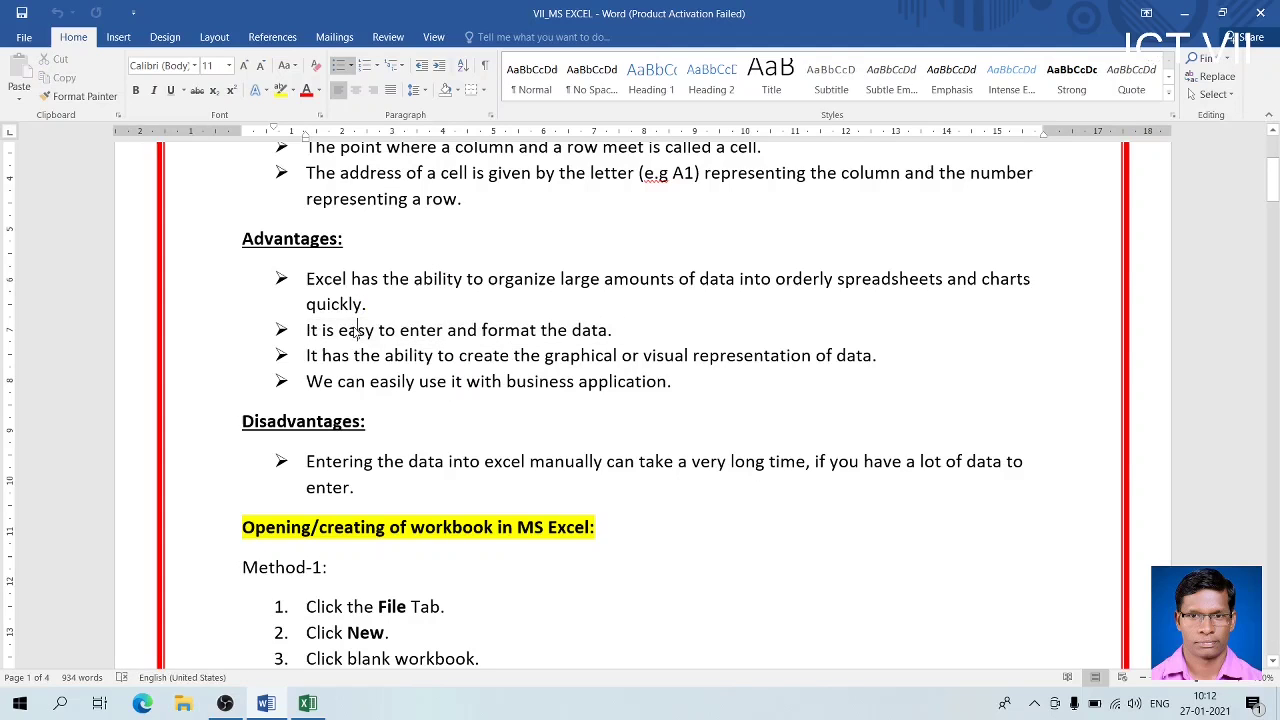
drag(306, 355, 886, 372)
click(694, 358)
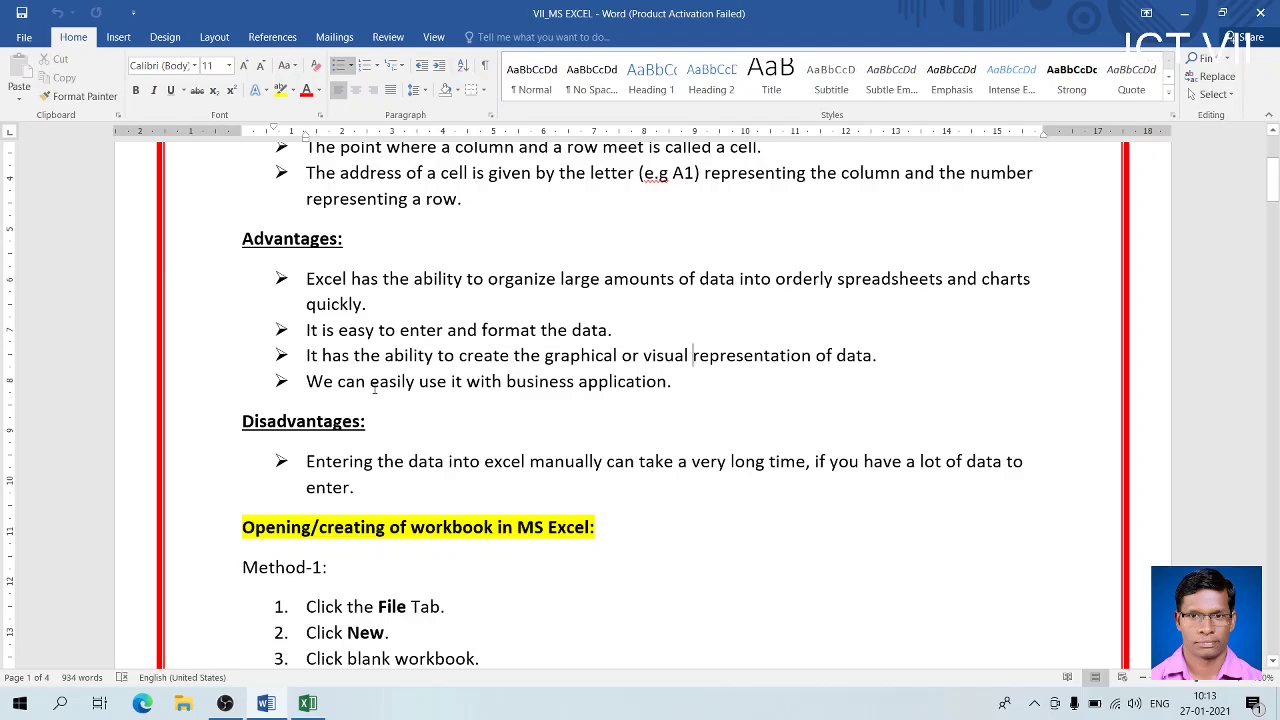
drag(371, 388, 666, 394)
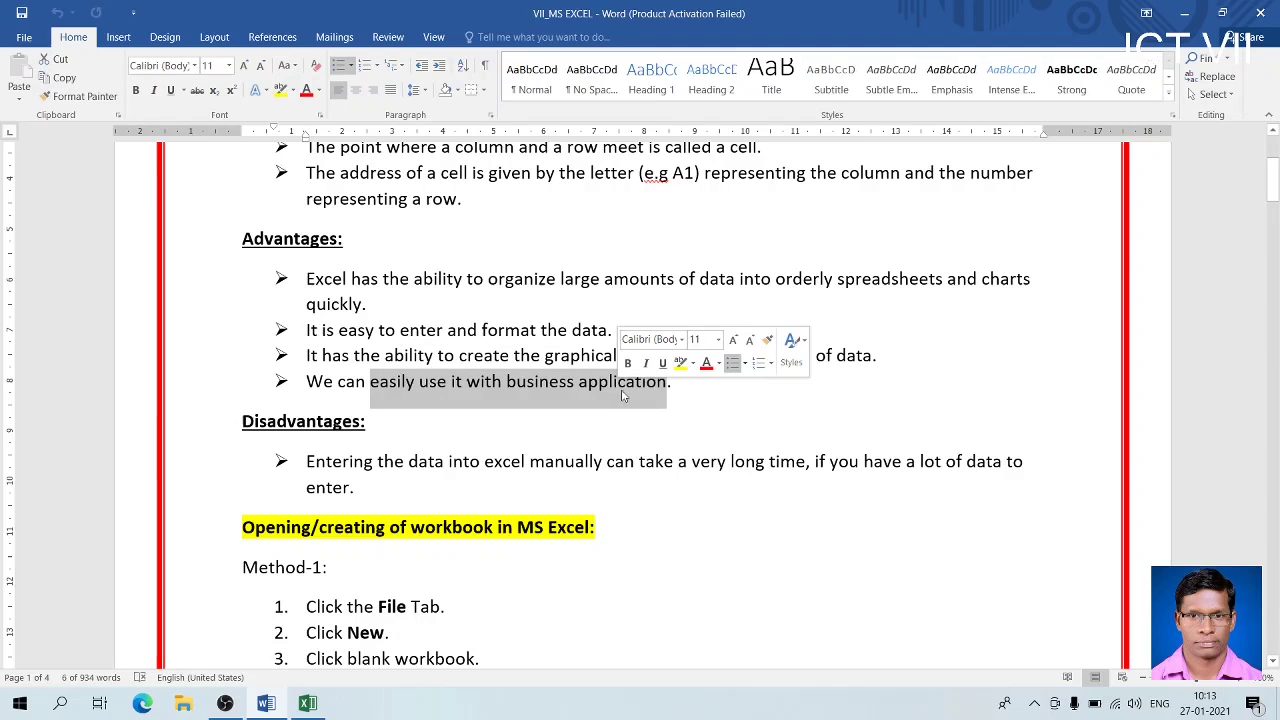
click(660, 401)
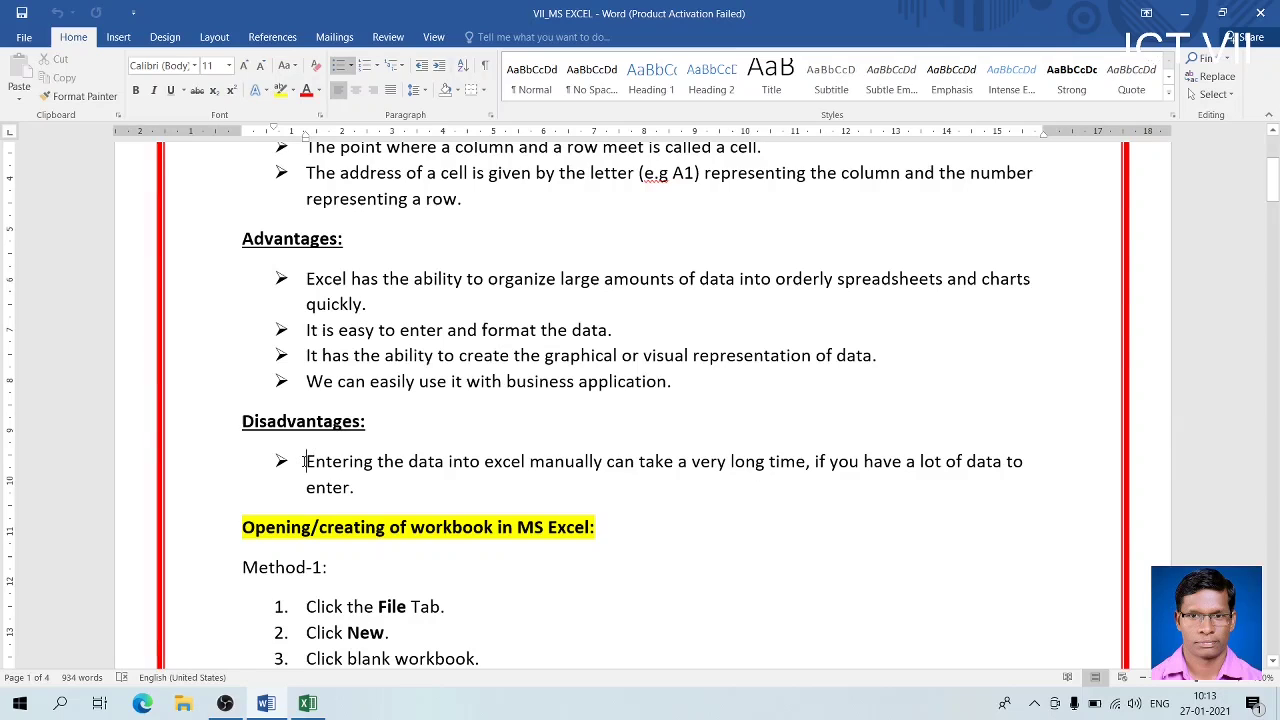
drag(302, 461, 354, 483)
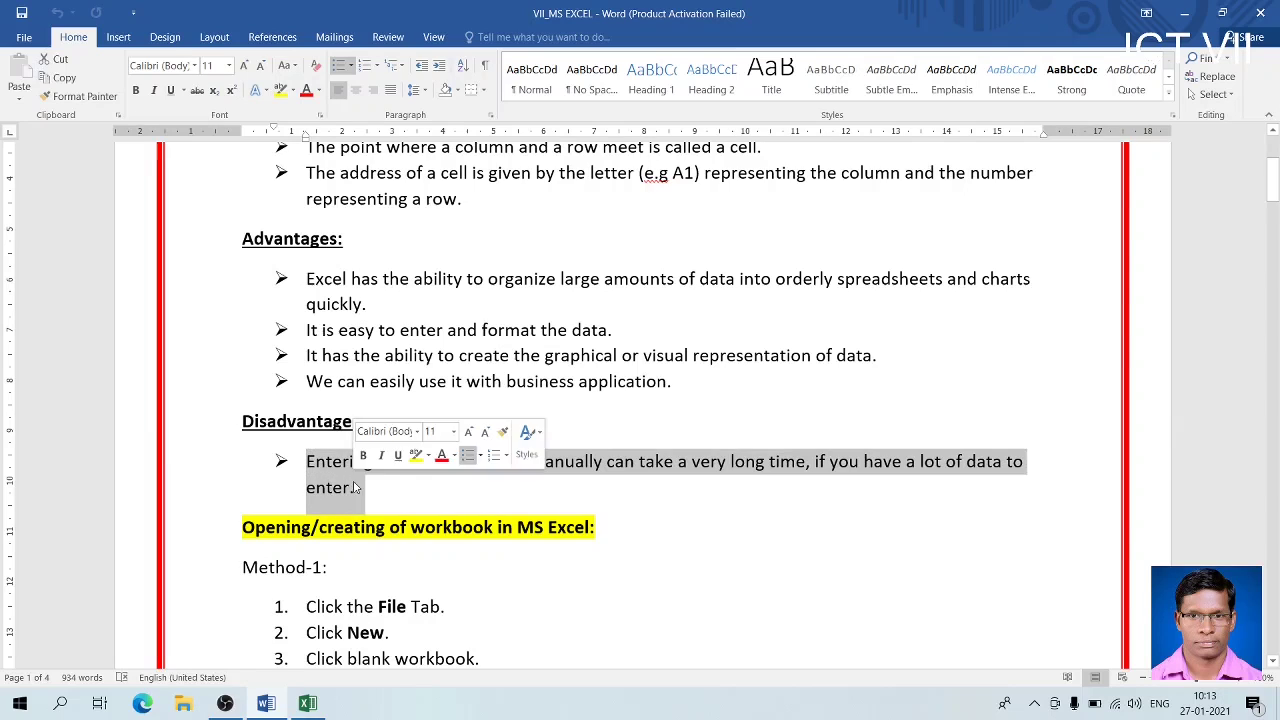
click(375, 497)
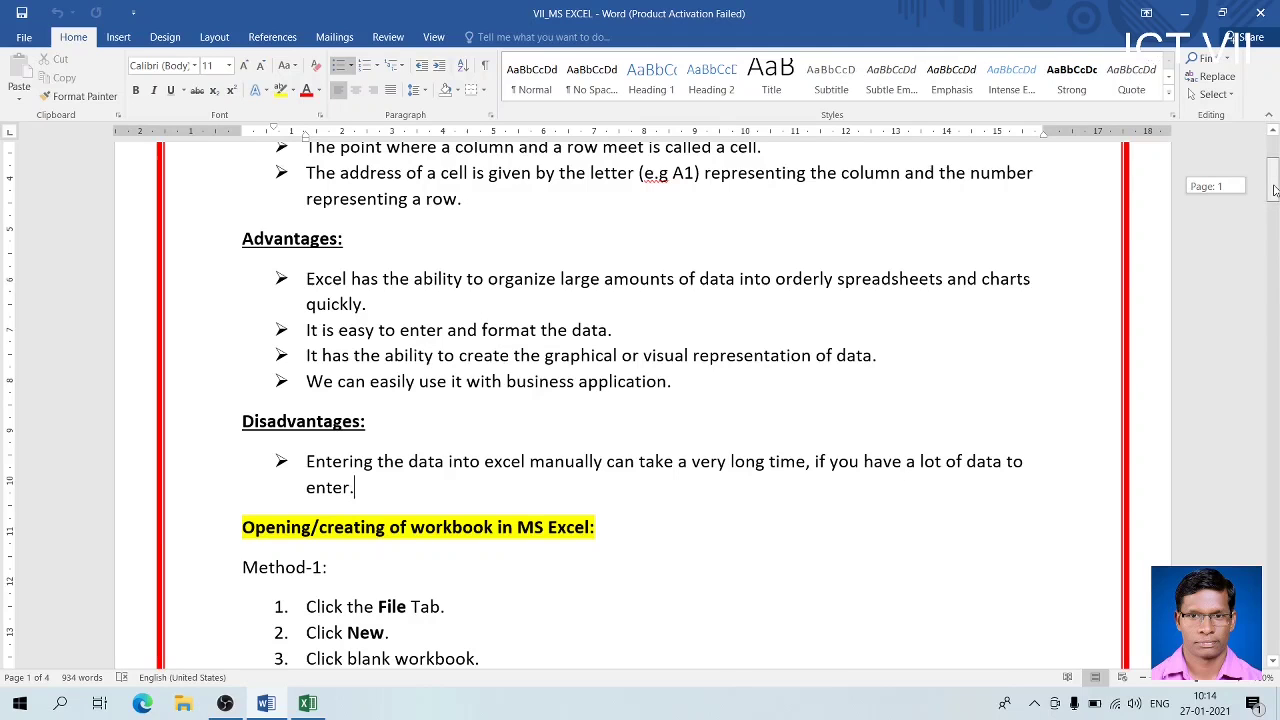
Scroll through the workbook-creation notes, then bring the ERP 18-01-21 Excel workbook forward
drag(1276, 190, 1276, 218)
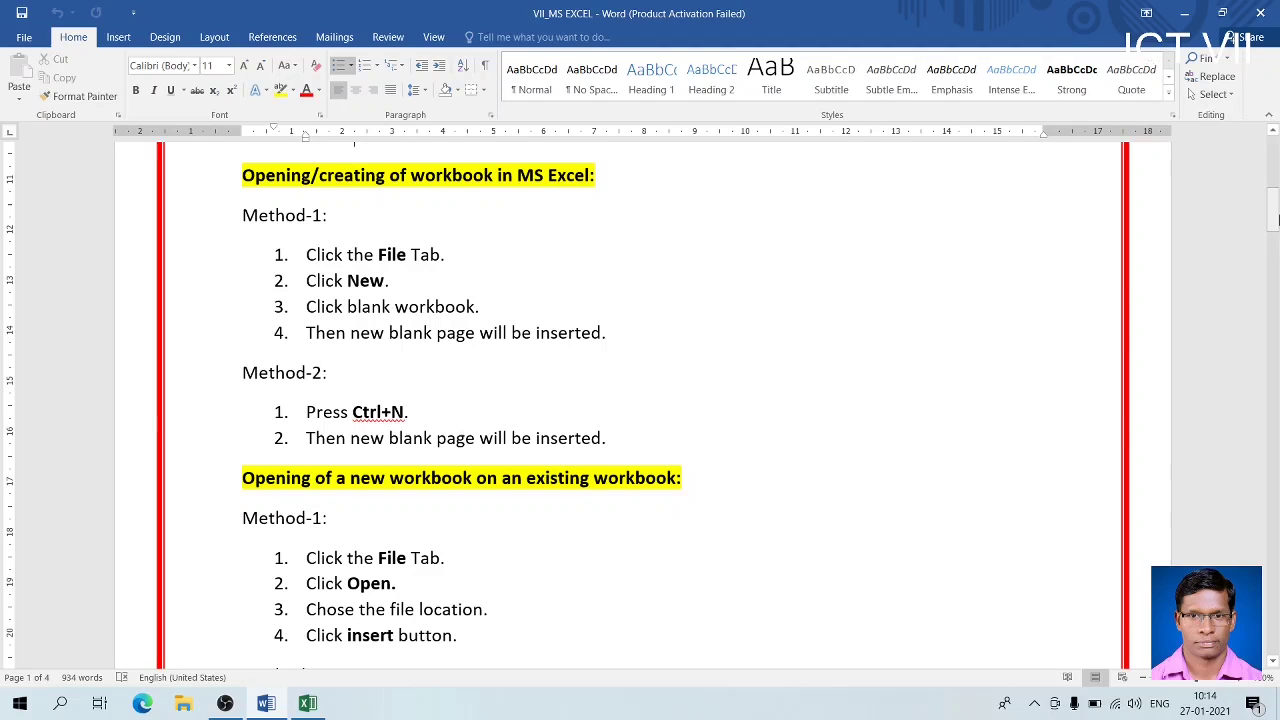
mouse_move(1273, 214)
mouse_down()
mouse_move(1275, 258)
mouse_move(1276, 190)
mouse_up()
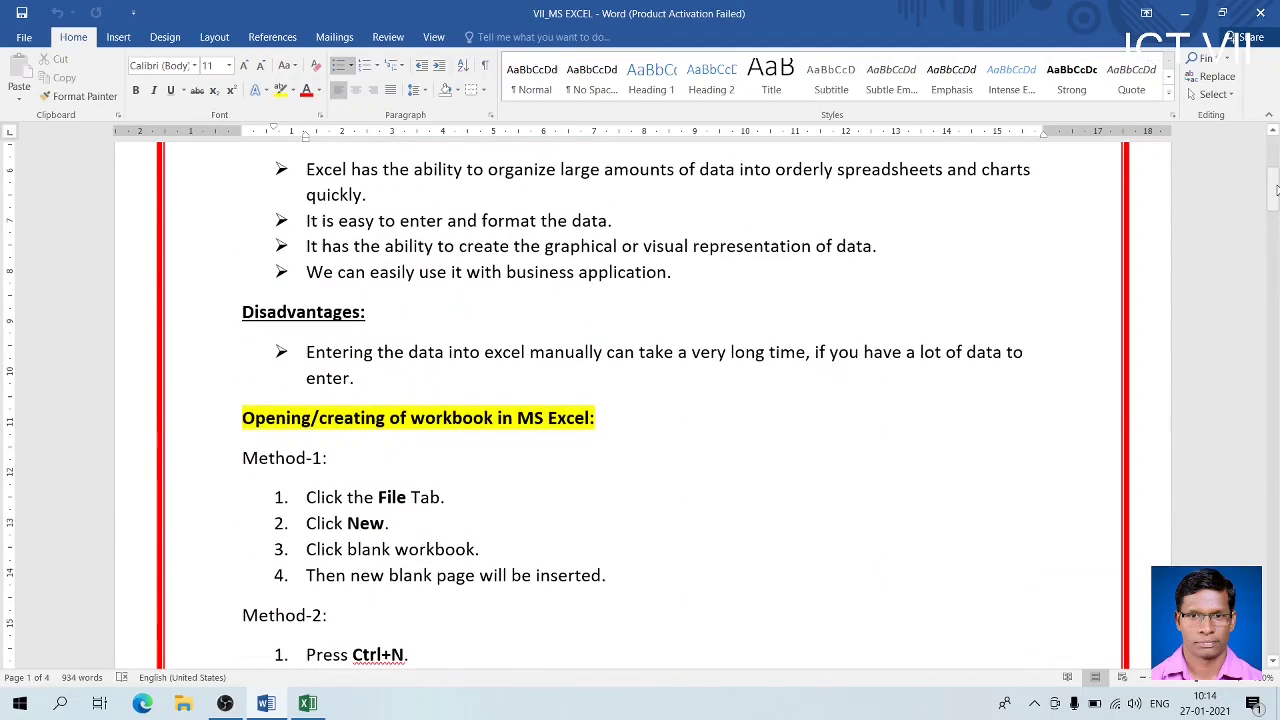
click(307, 703)
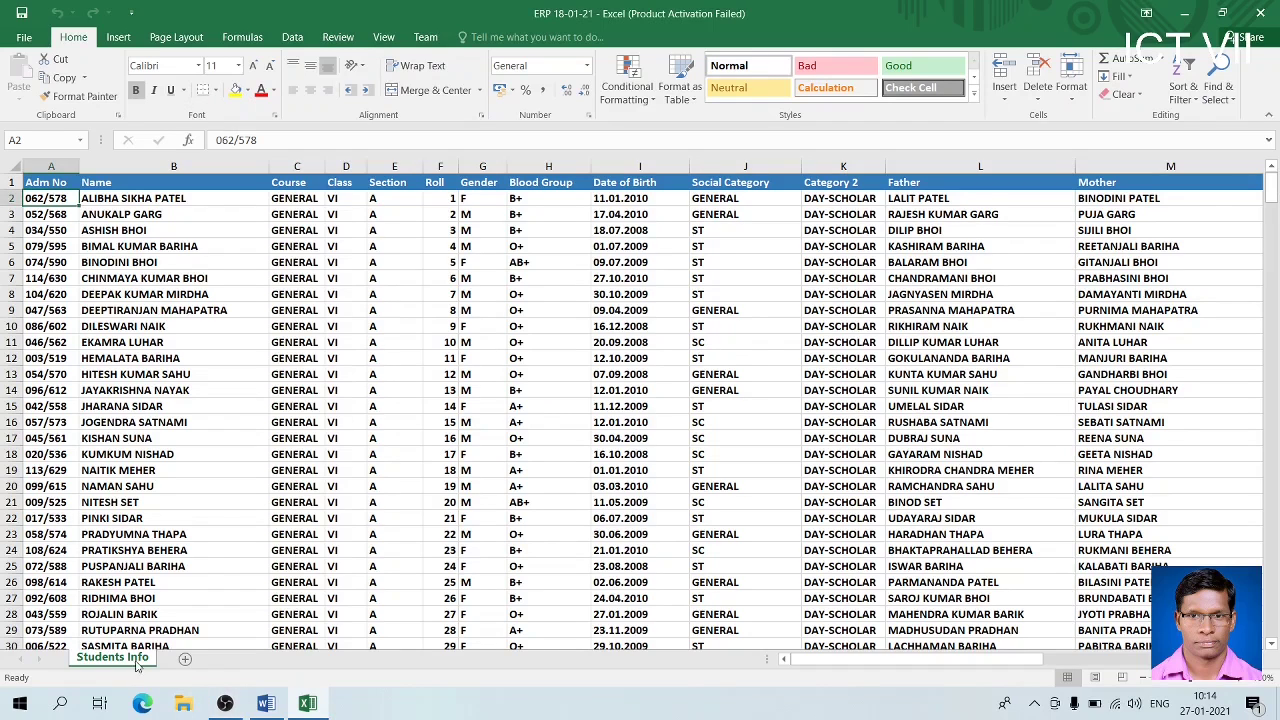
Add two blank sheets, Sheet1 and Sheet2, after the Students Info sheet
click(394, 406)
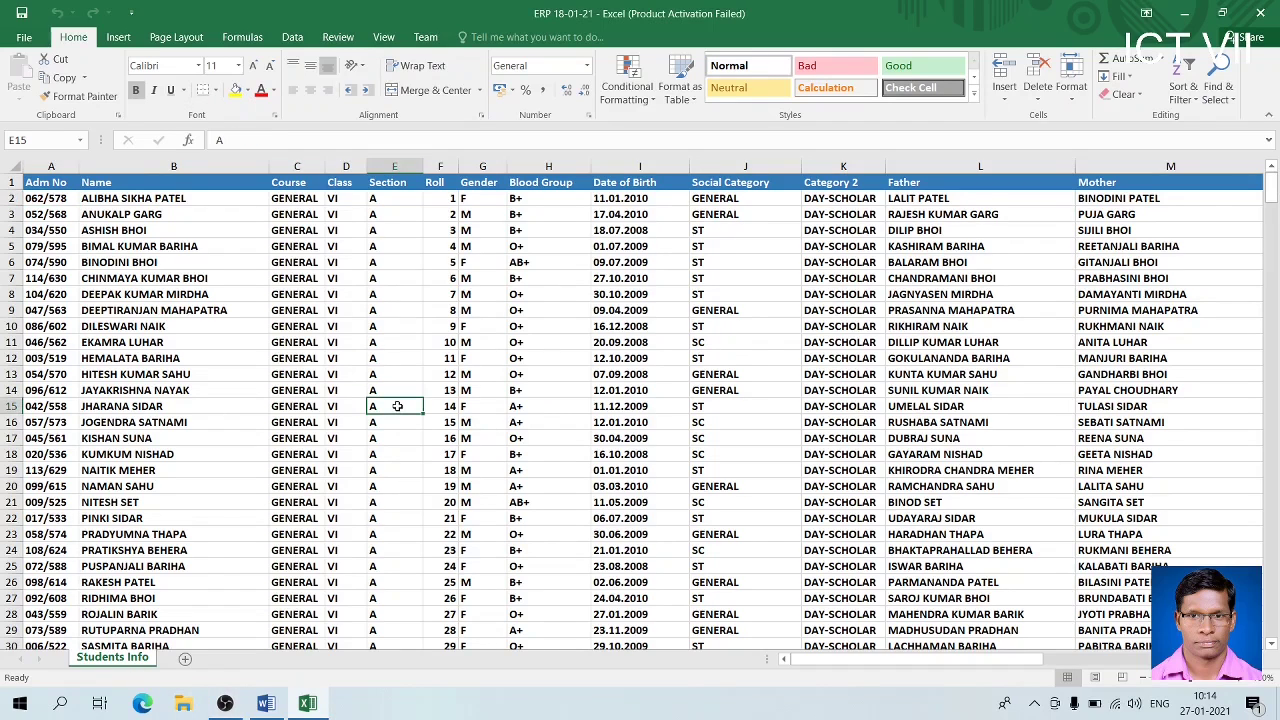
click(186, 661)
click(239, 659)
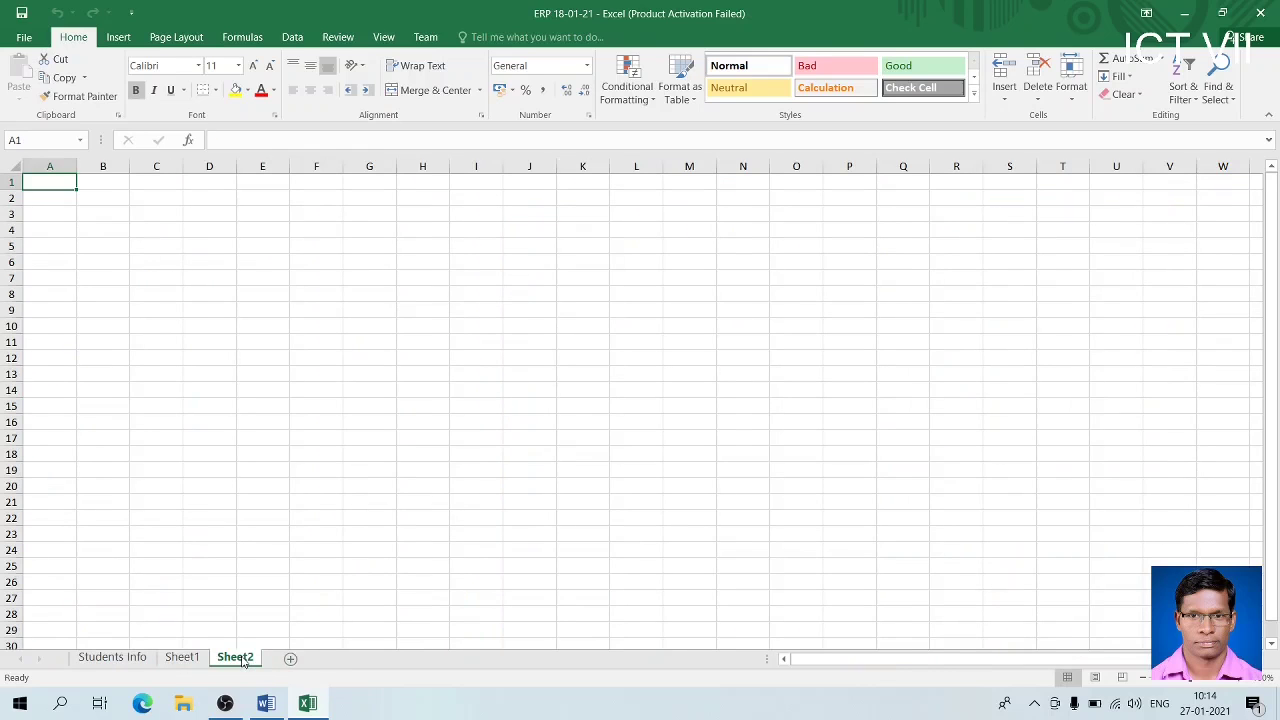
Look through the Students Info, Sheet1 and Sheet2 tabs, then return to the Word notes
click(125, 661)
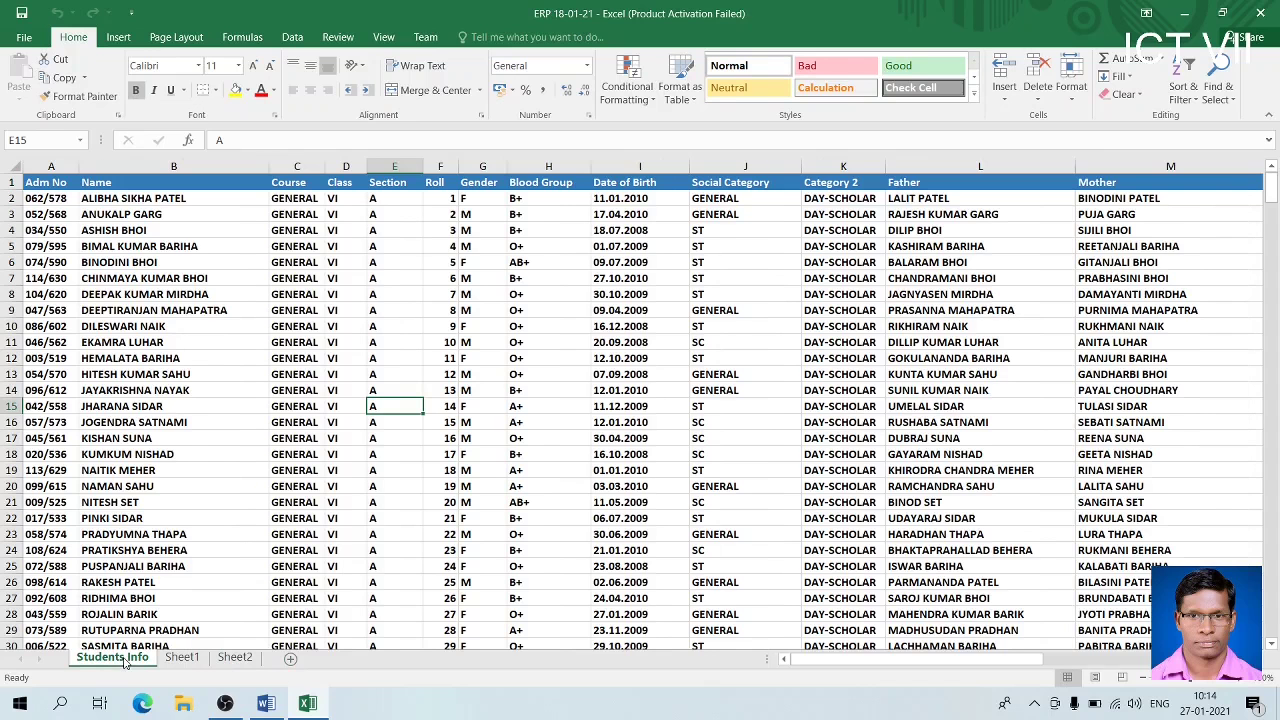
click(190, 660)
click(222, 663)
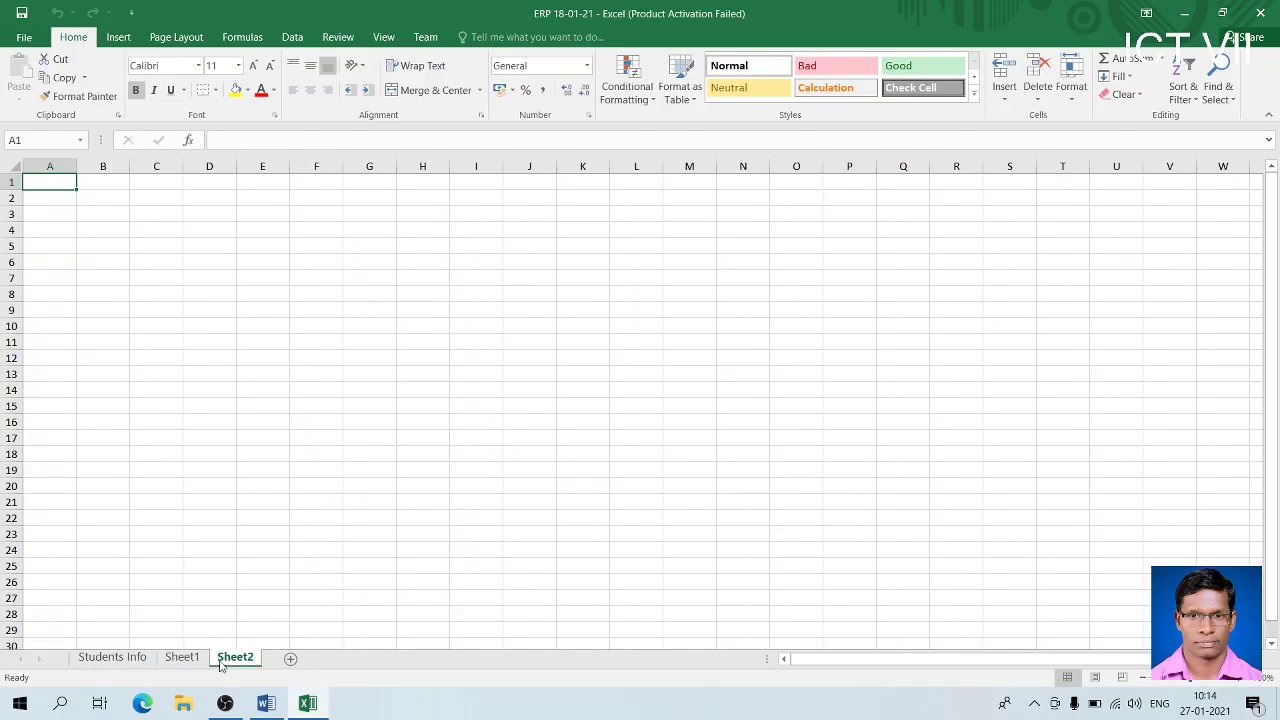
click(114, 661)
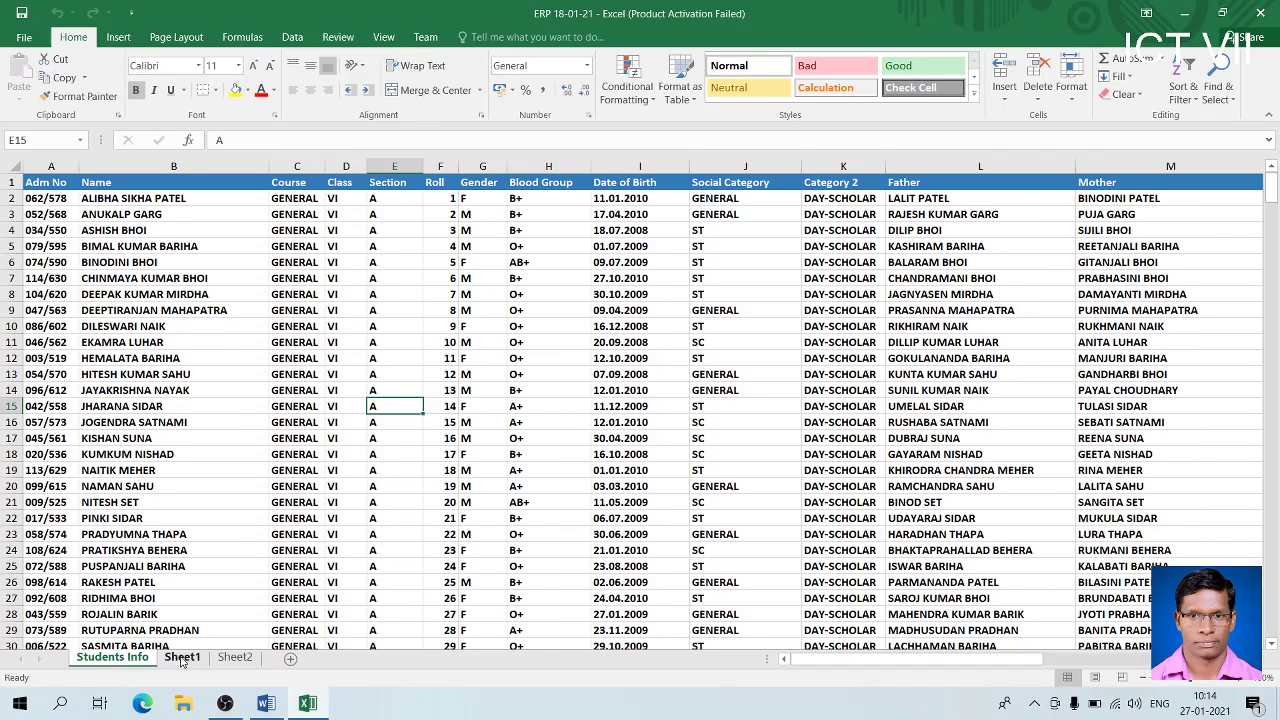
click(266, 703)
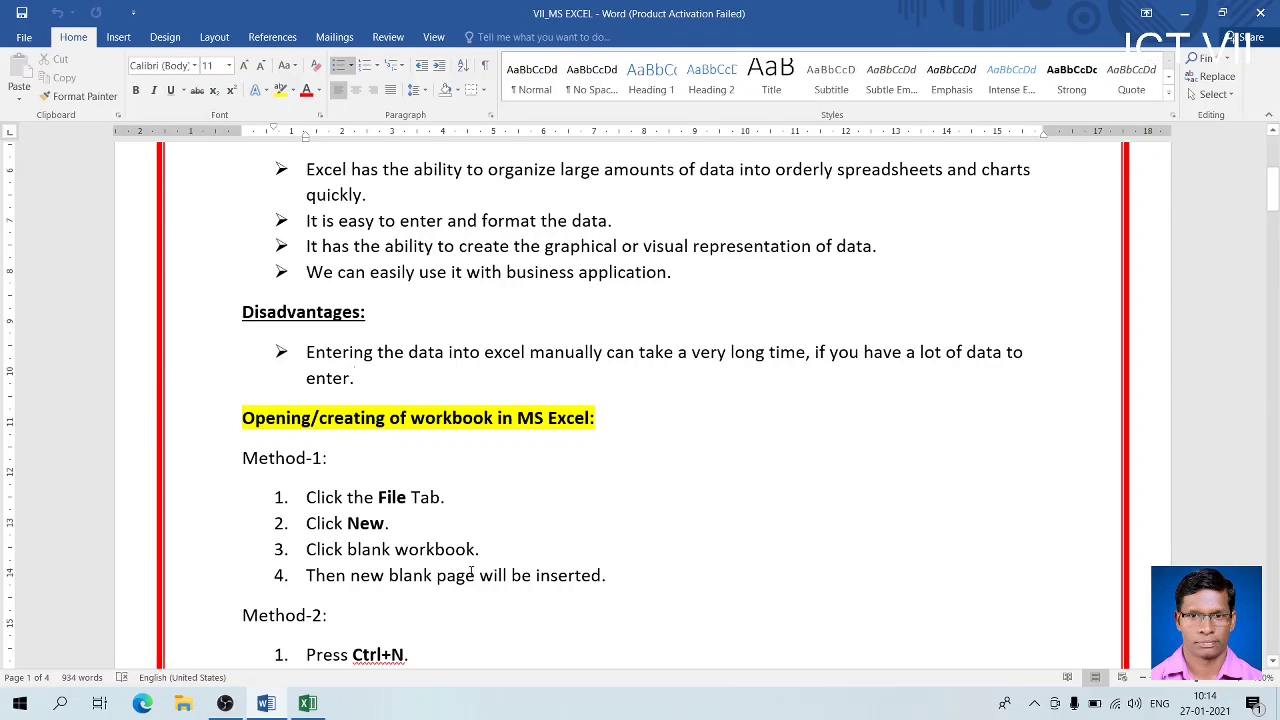
Create a new blank workbook, Book1, from Excel's File menu
key(alt+Tab)
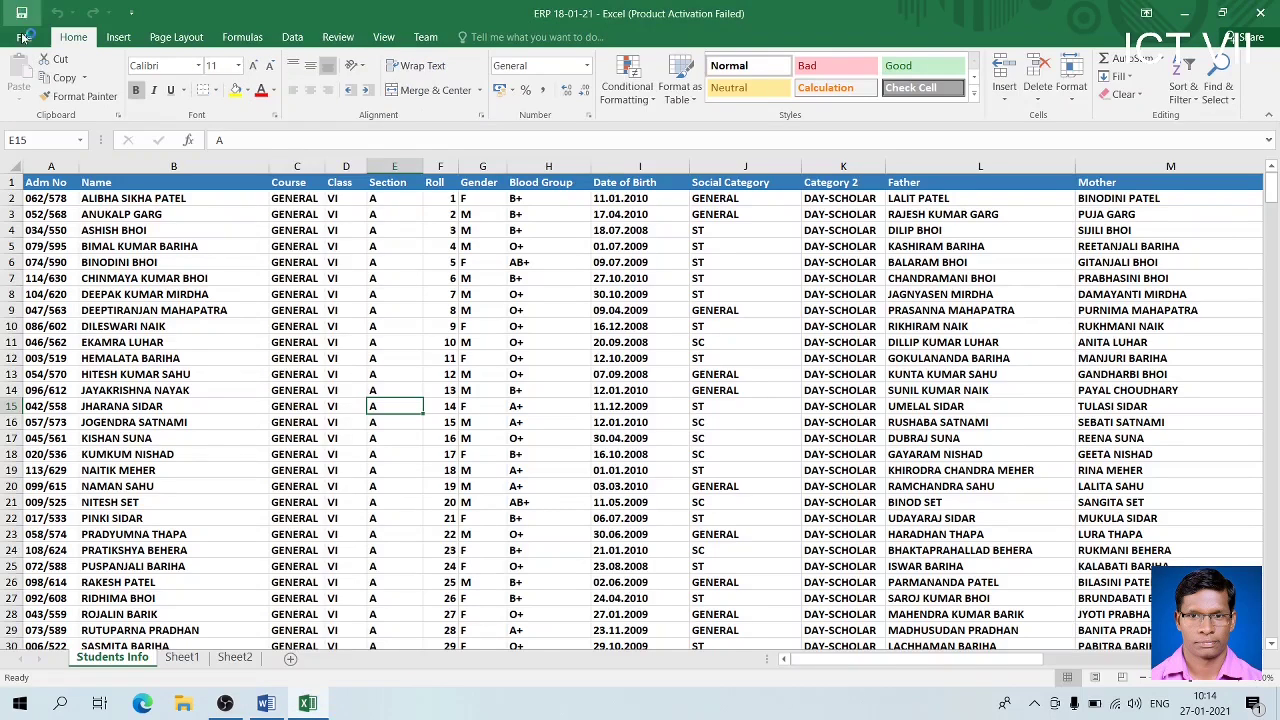
click(22, 37)
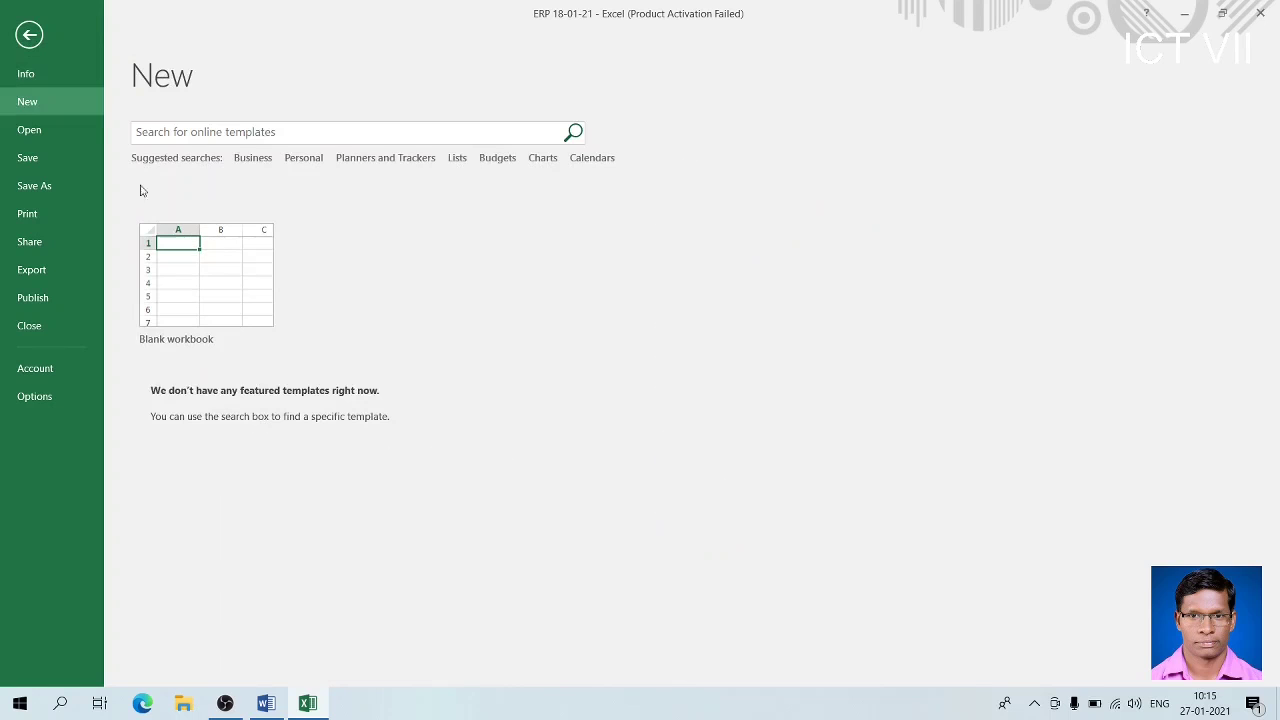
click(210, 288)
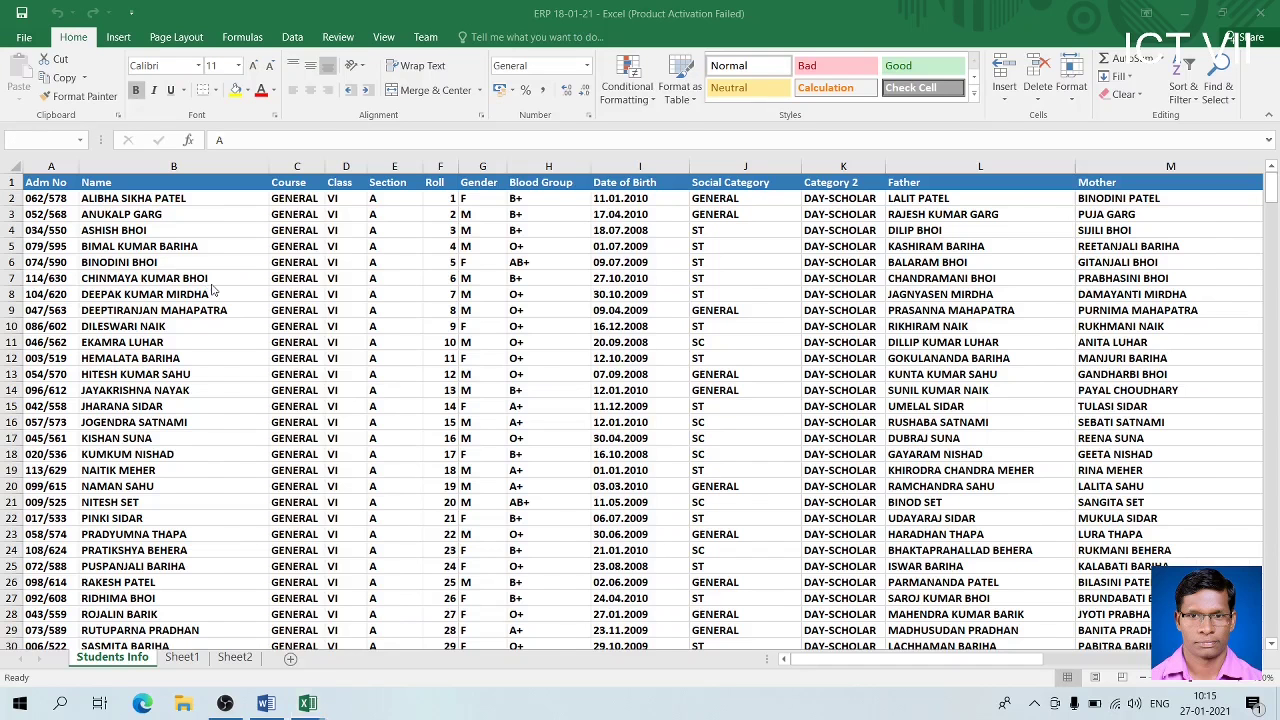
click(210, 285)
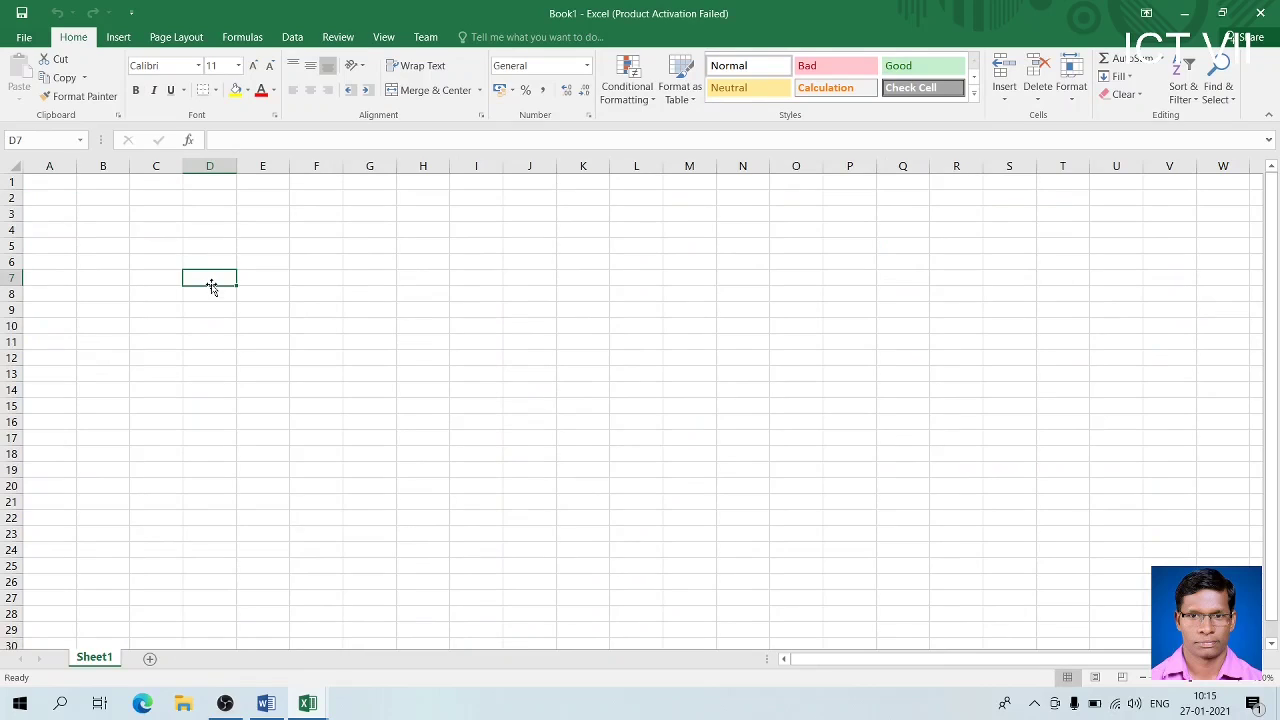
From ERP 18-01-21, create a second blank workbook, Book2, with Ctrl+N, then return to Word
key(alt+Tab)
key(alt+Tab)
key(alt+Tab)
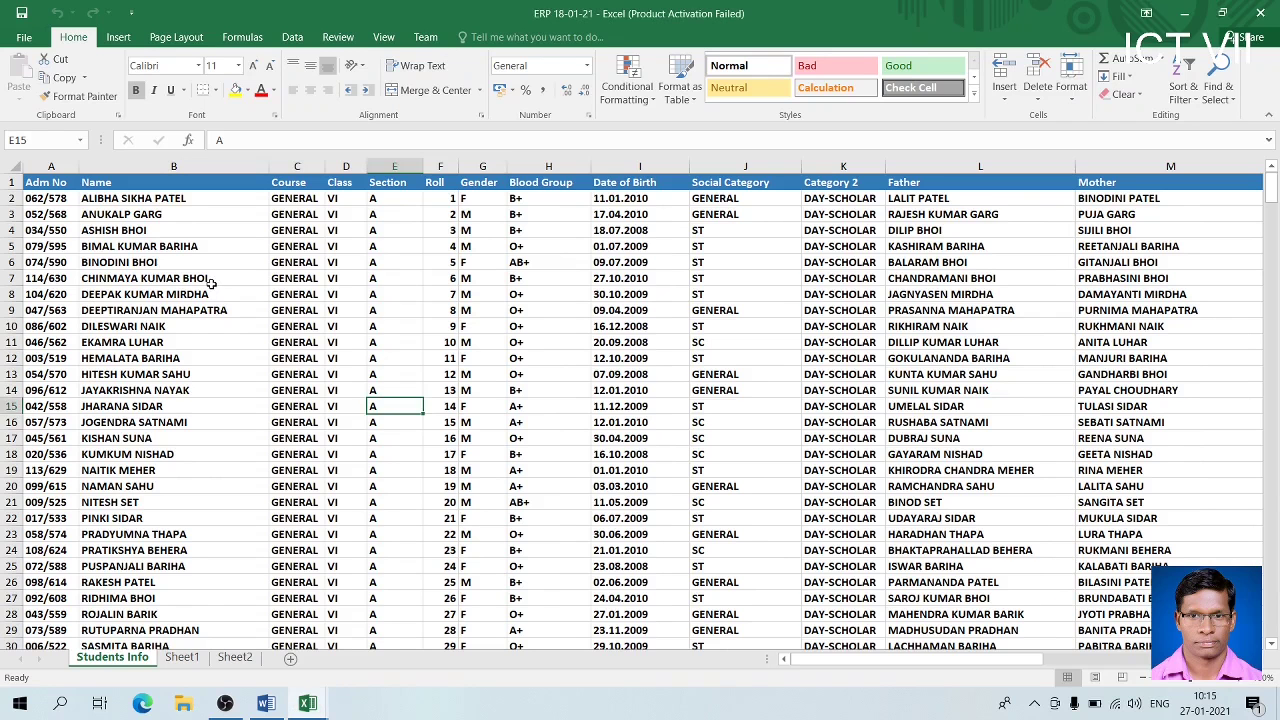
key(ctrl+n)
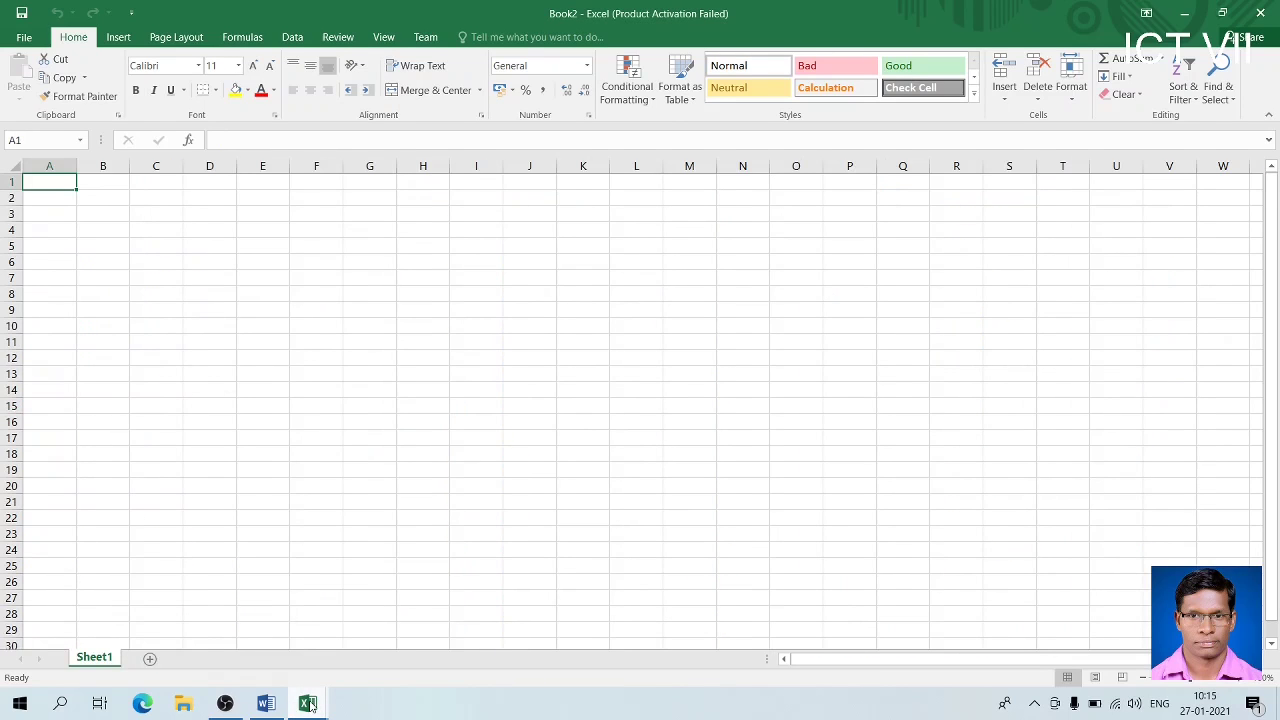
mouse_move(309, 704)
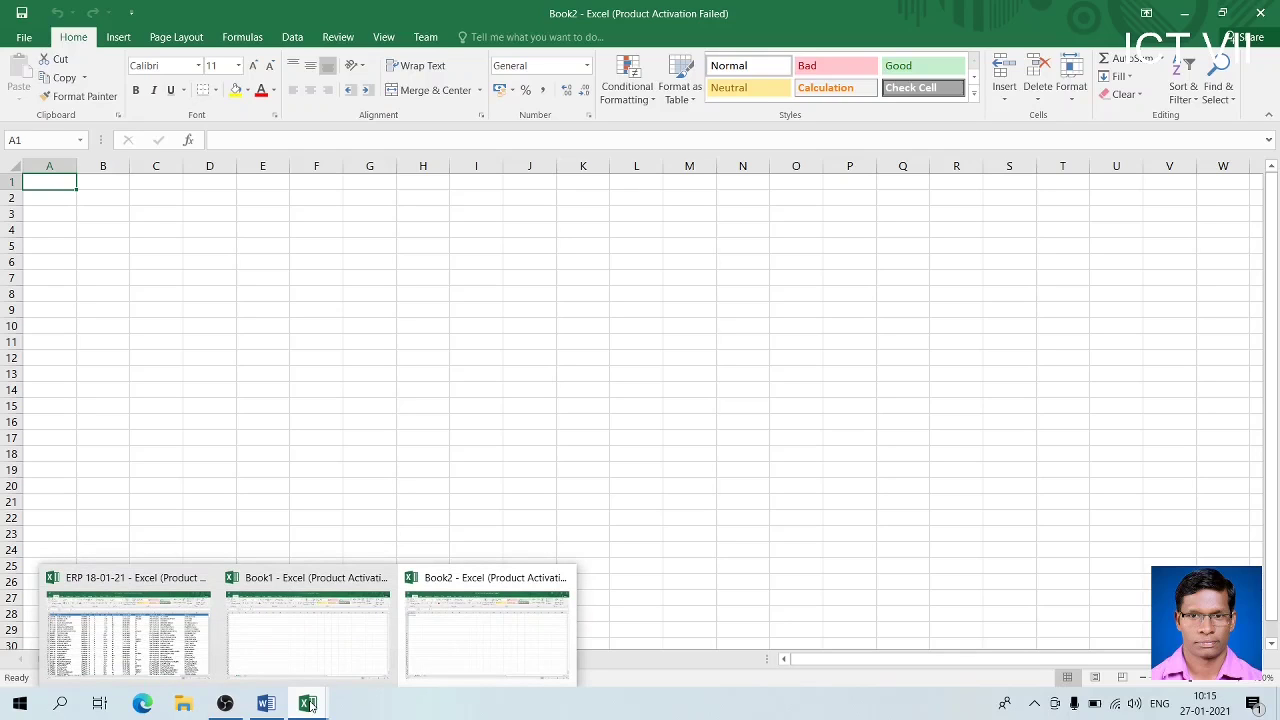
click(455, 668)
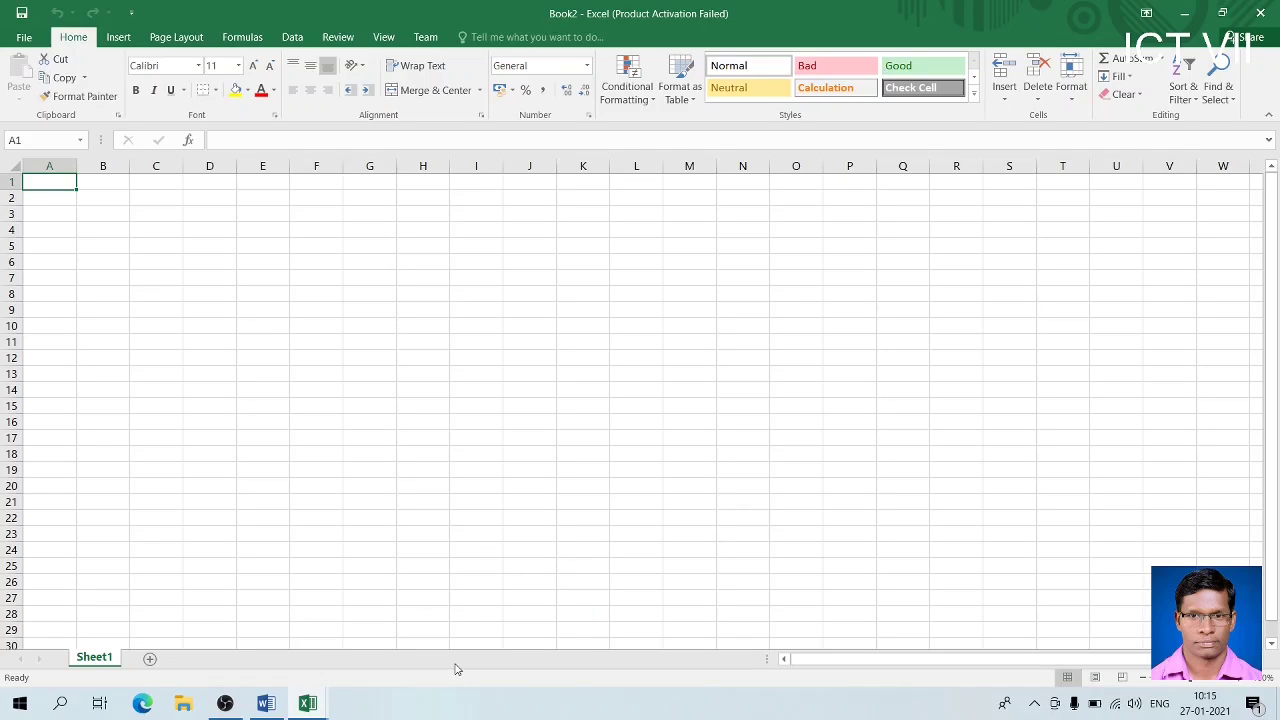
key(alt+Tab)
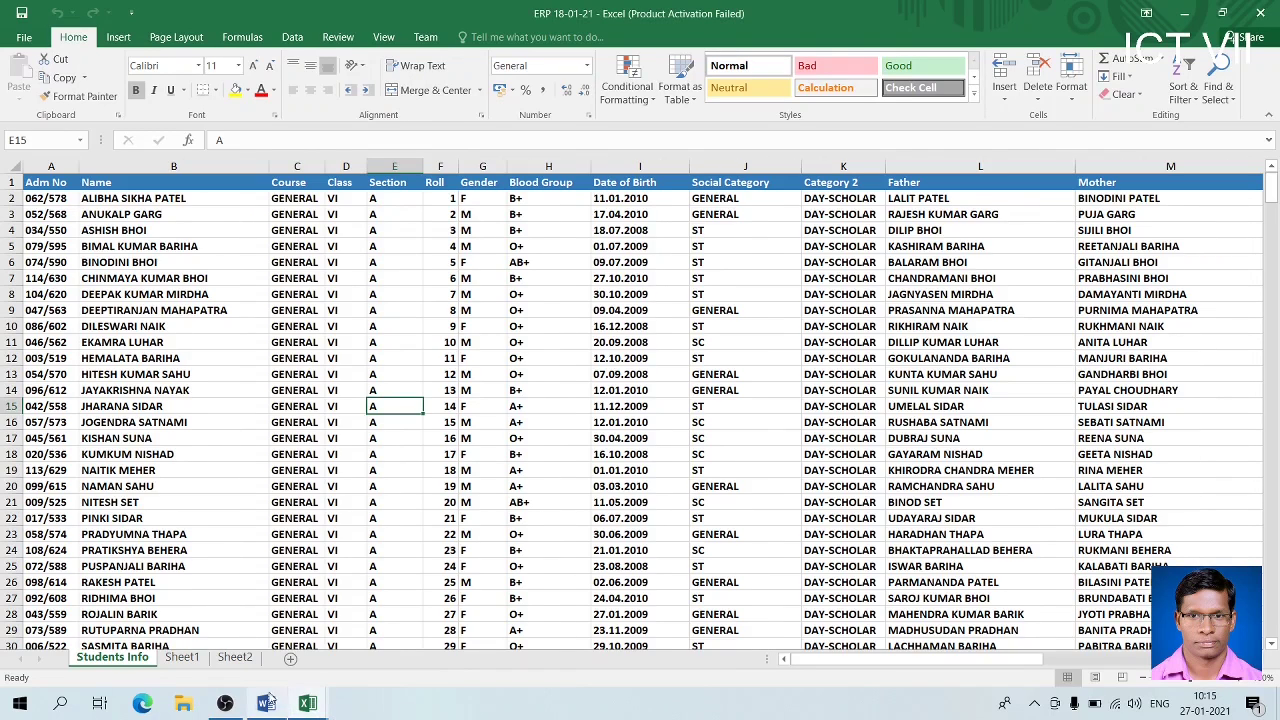
click(266, 704)
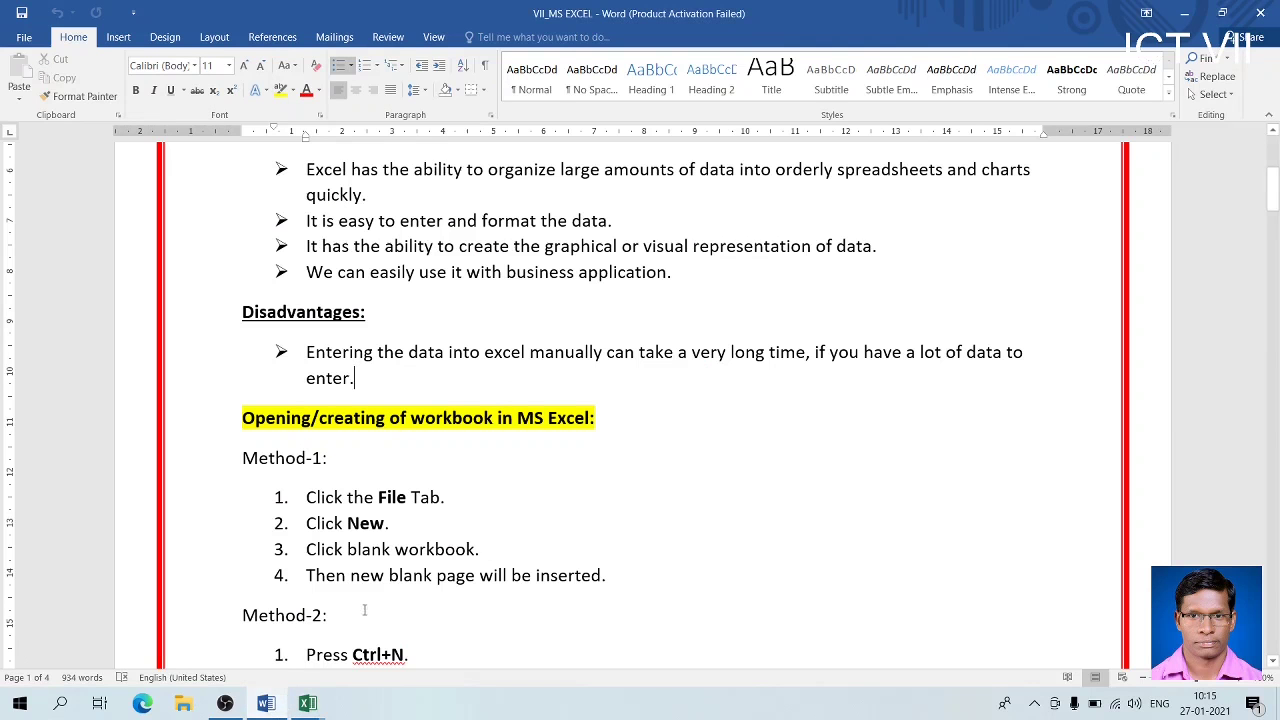
Bring up Excel's Open dialog through File > Open > This PC > Browse
key(Down)
key(Down)
key(Down)
key(Down)
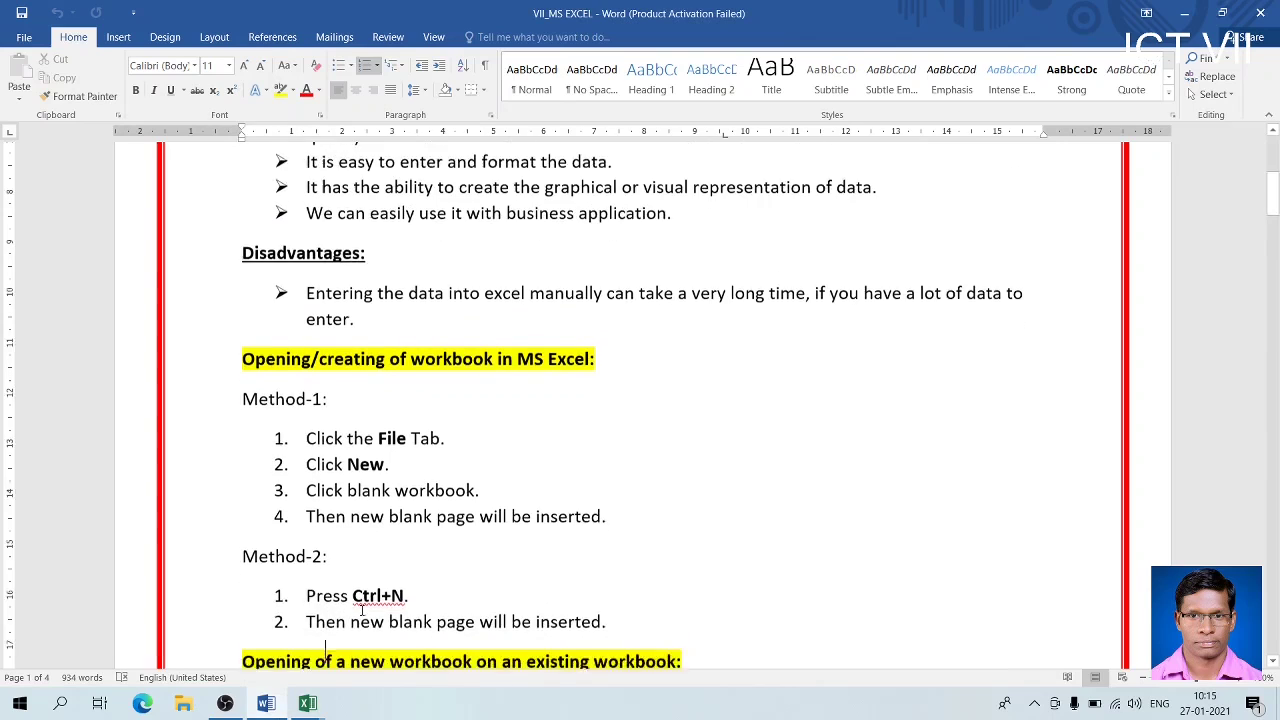
key(Down)
key(Down)
key(Down)
key(Down)
key(Down)
key(Down)
key(Down)
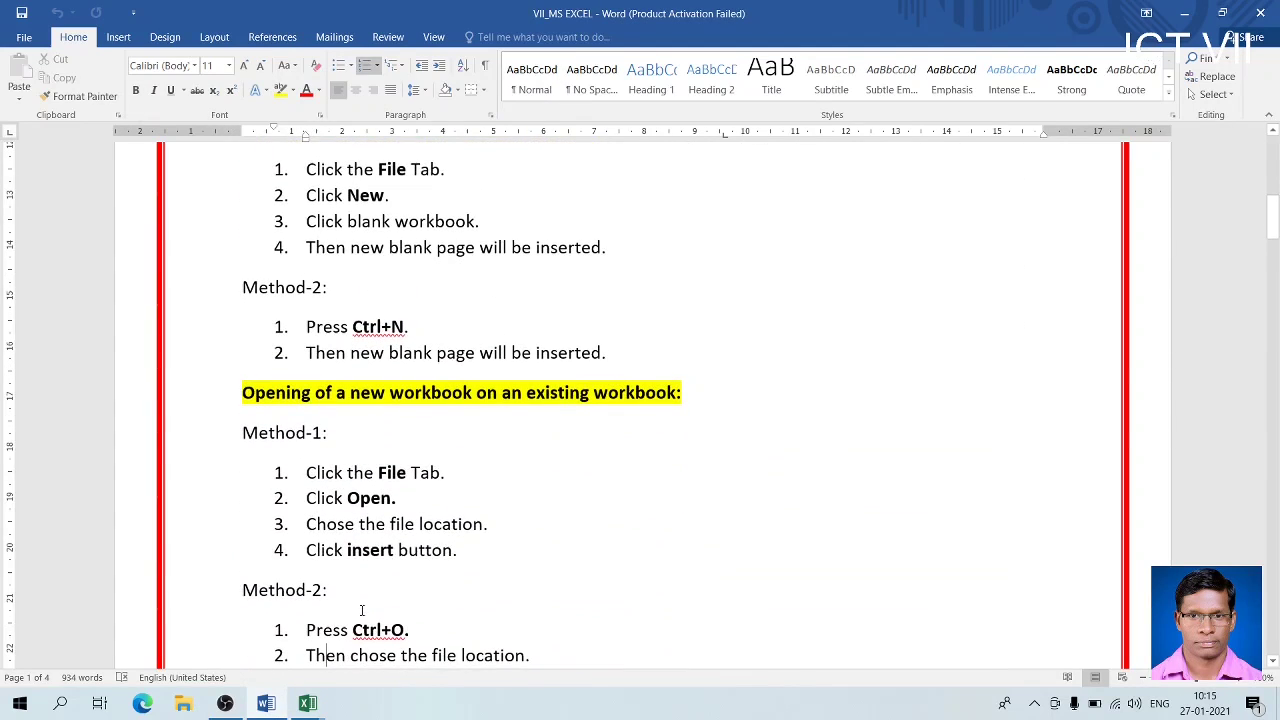
key(alt+Tab)
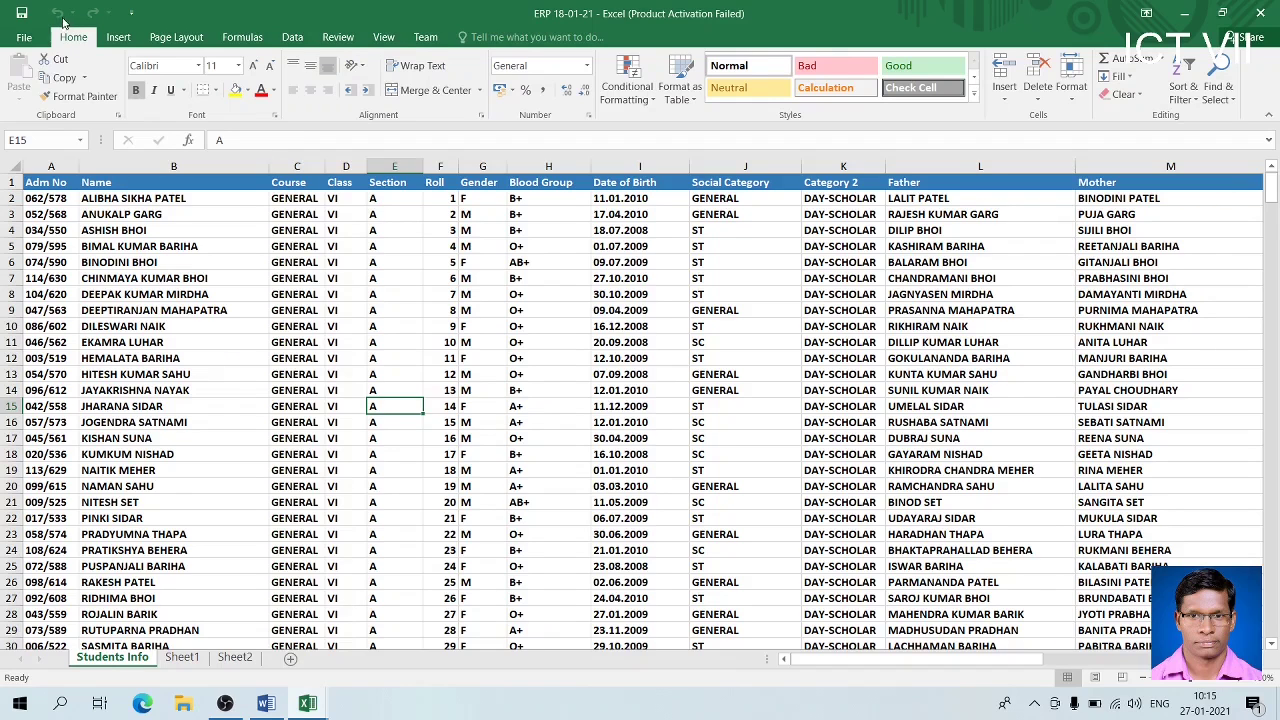
click(33, 37)
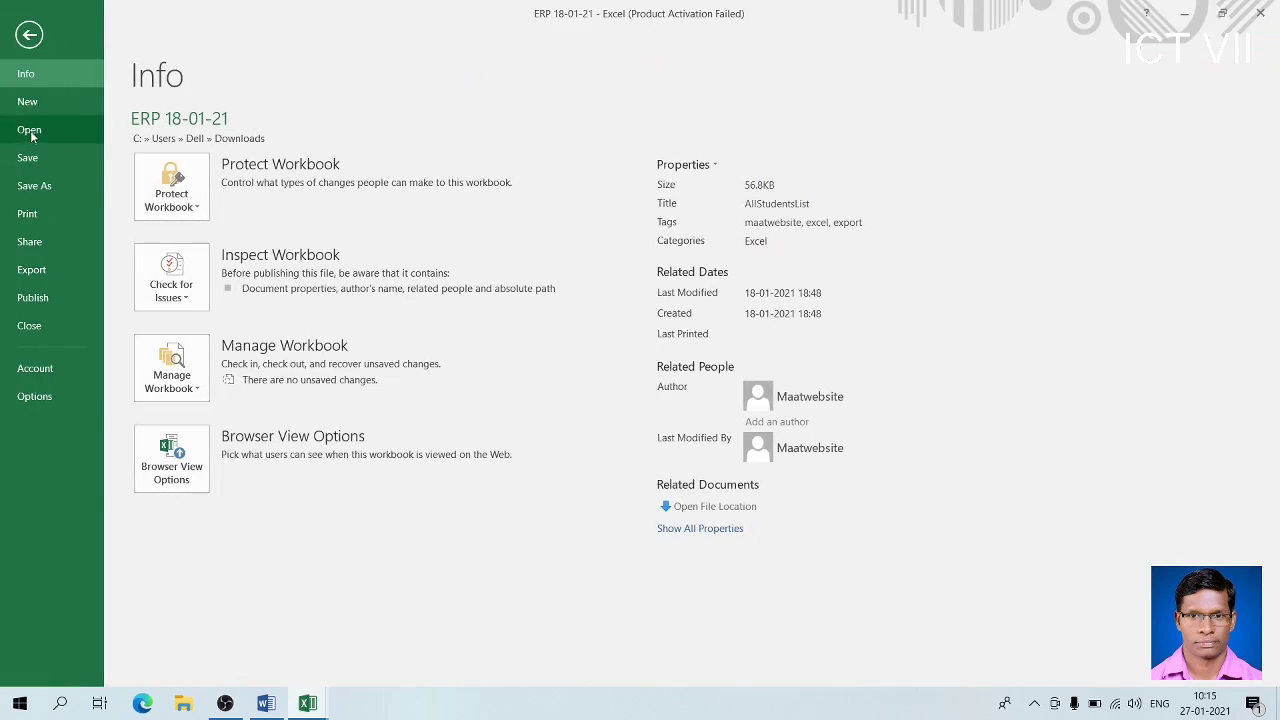
click(29, 130)
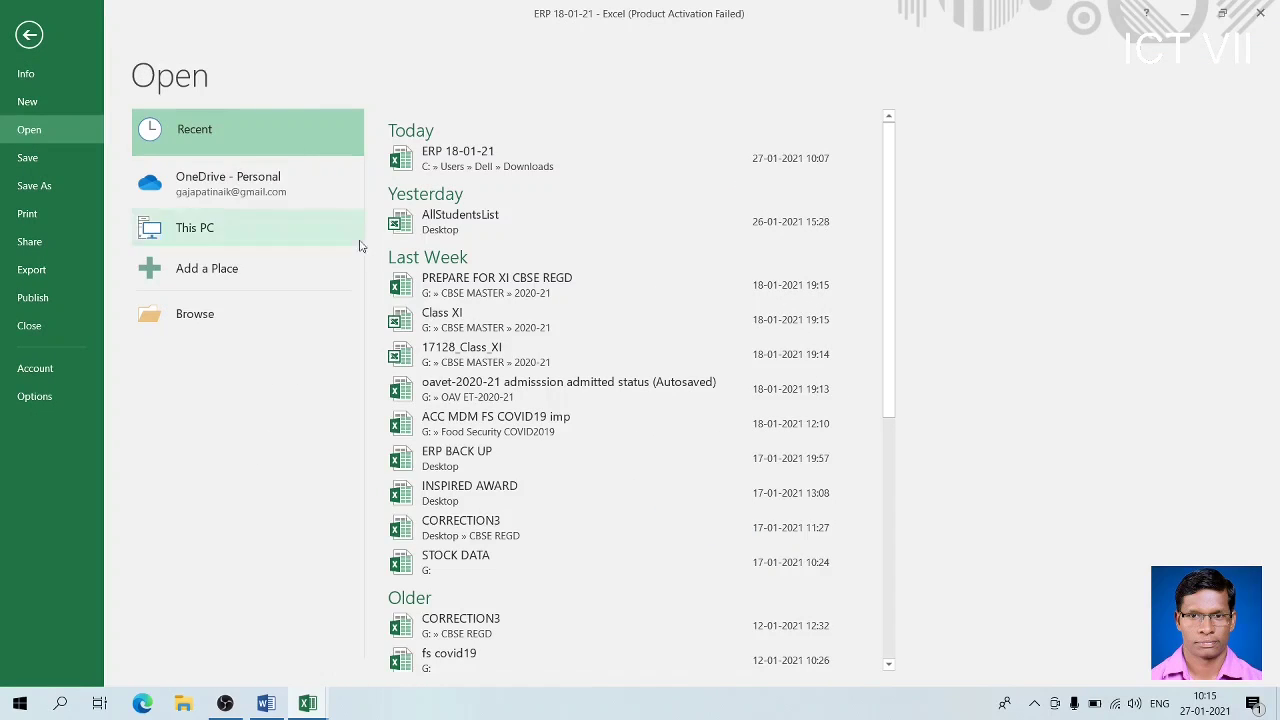
click(220, 231)
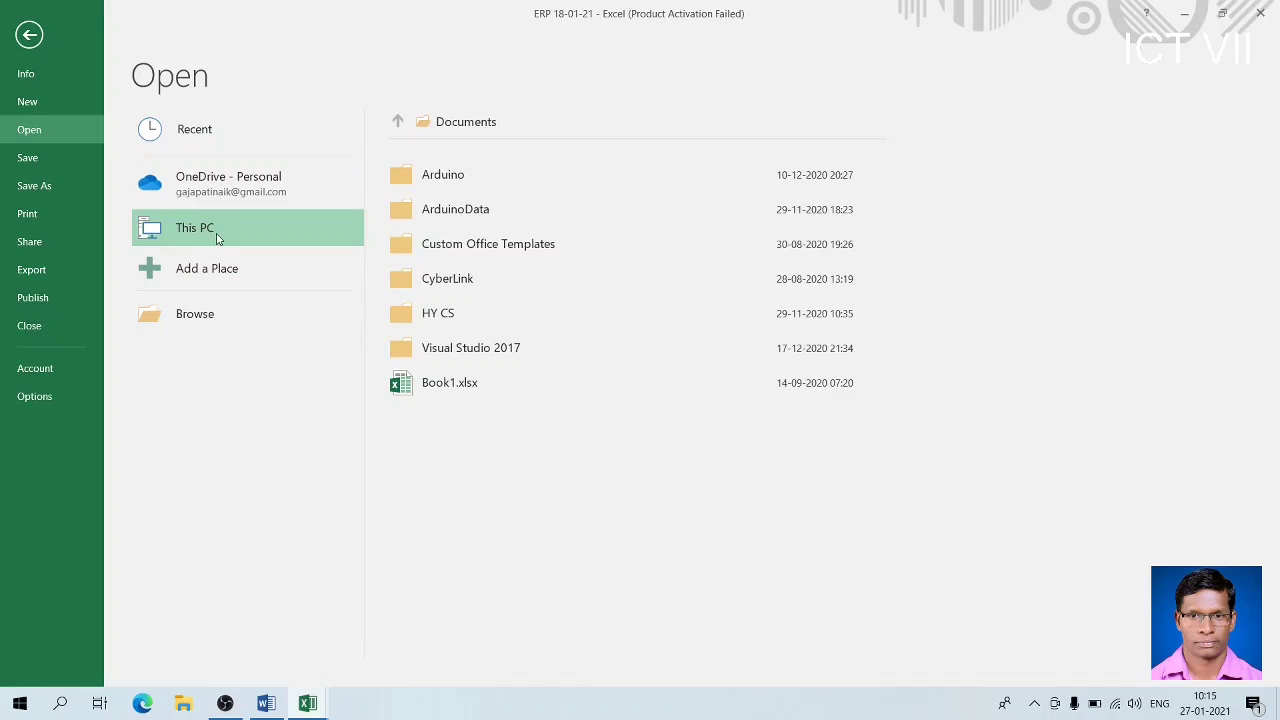
click(272, 313)
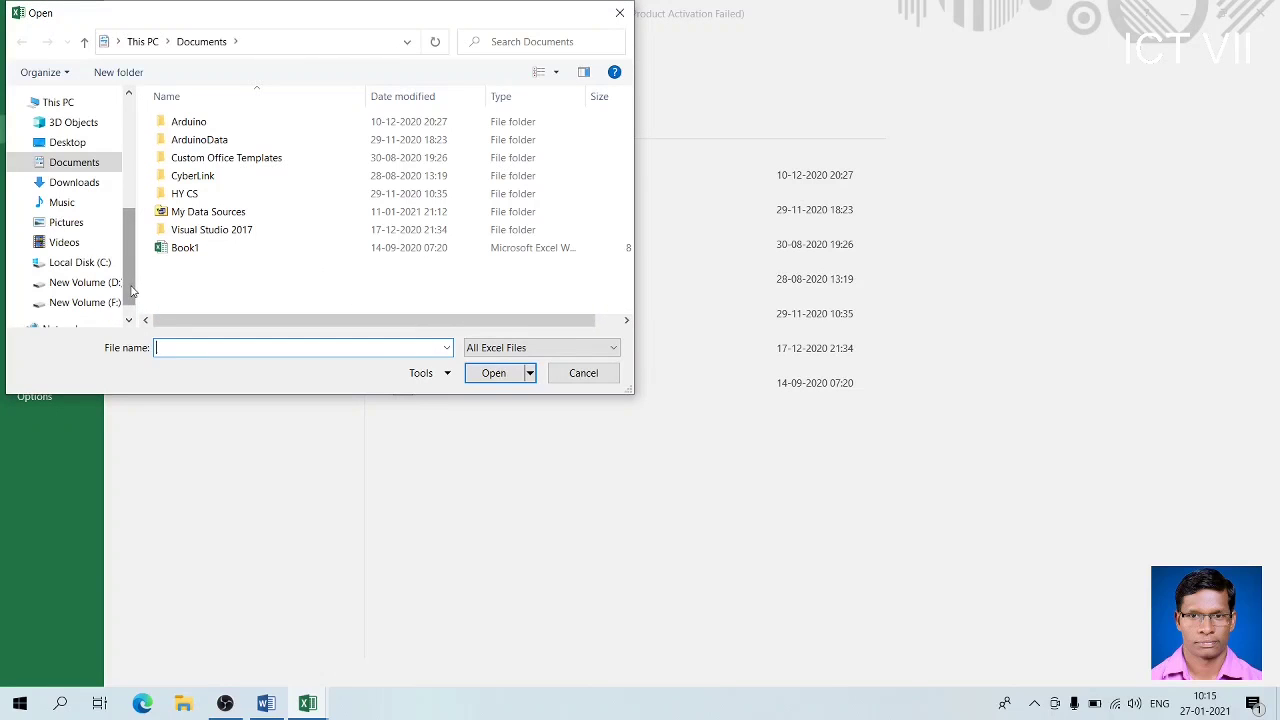
Open the 2019-20 OAV FREZORPUR workbook from drive F:, then close it and return to Word
scroll(131, 290, down, 1)
click(104, 277)
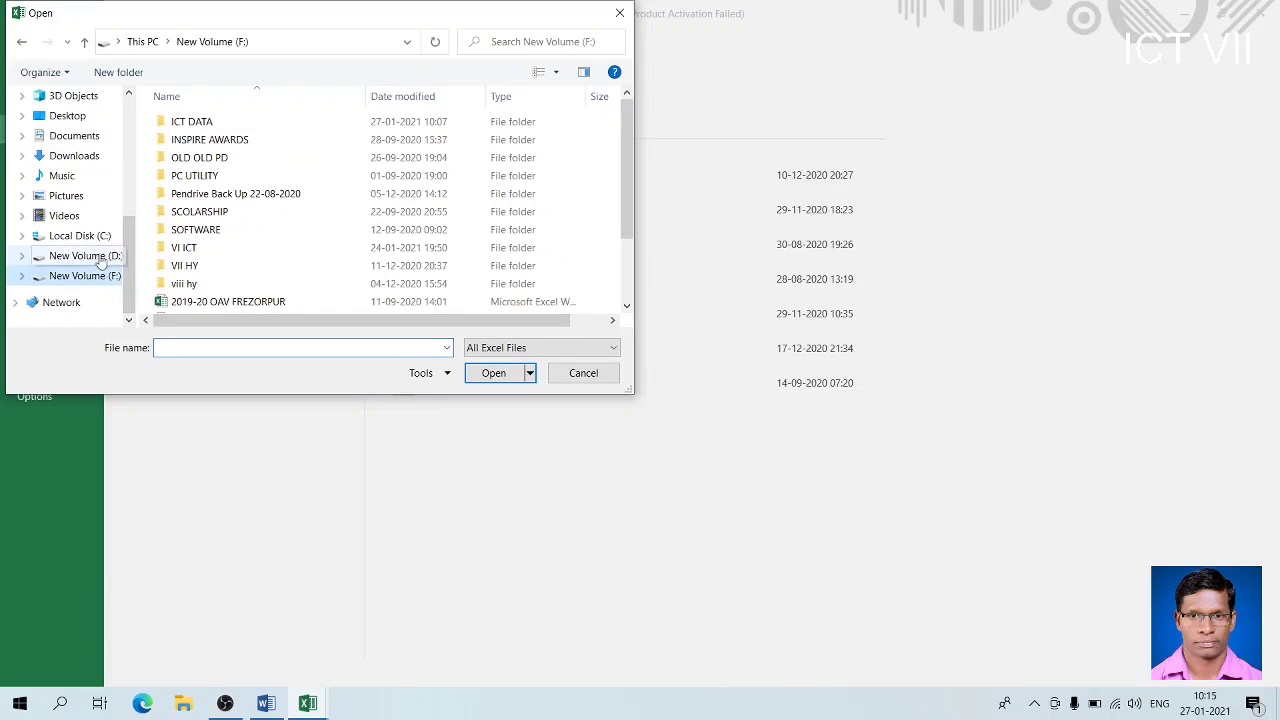
click(98, 257)
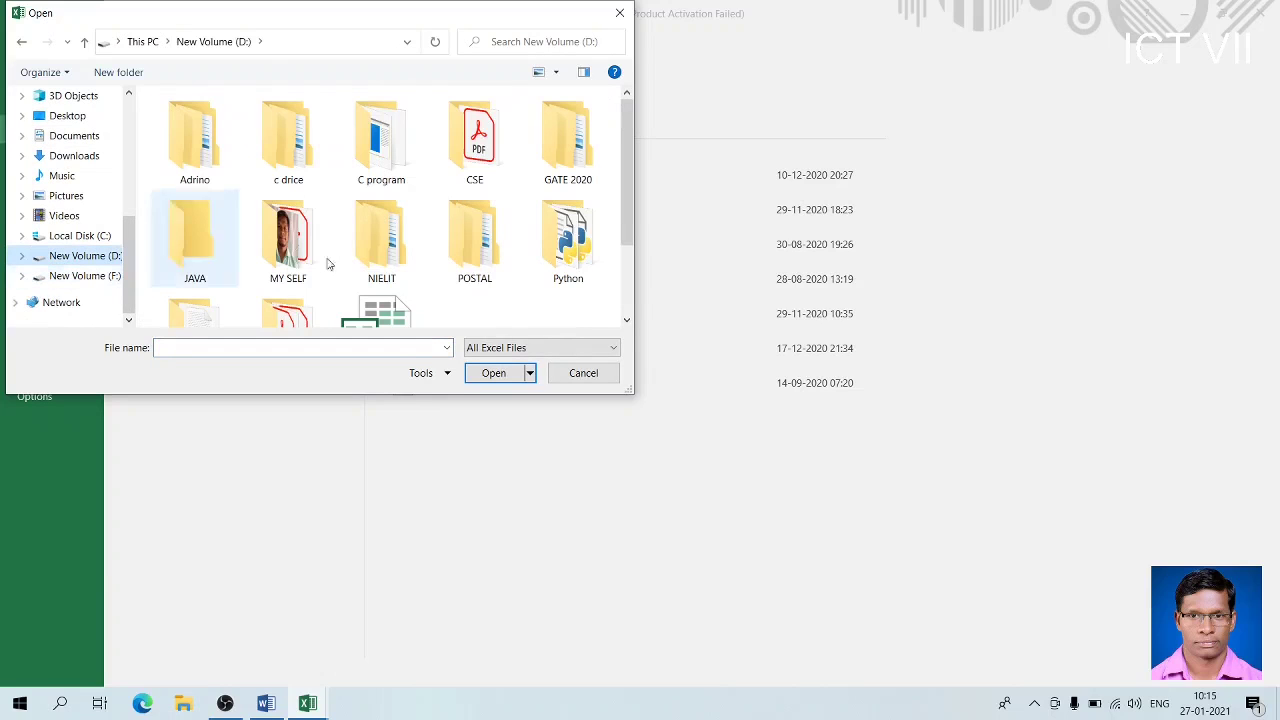
scroll(634, 210, down, 1)
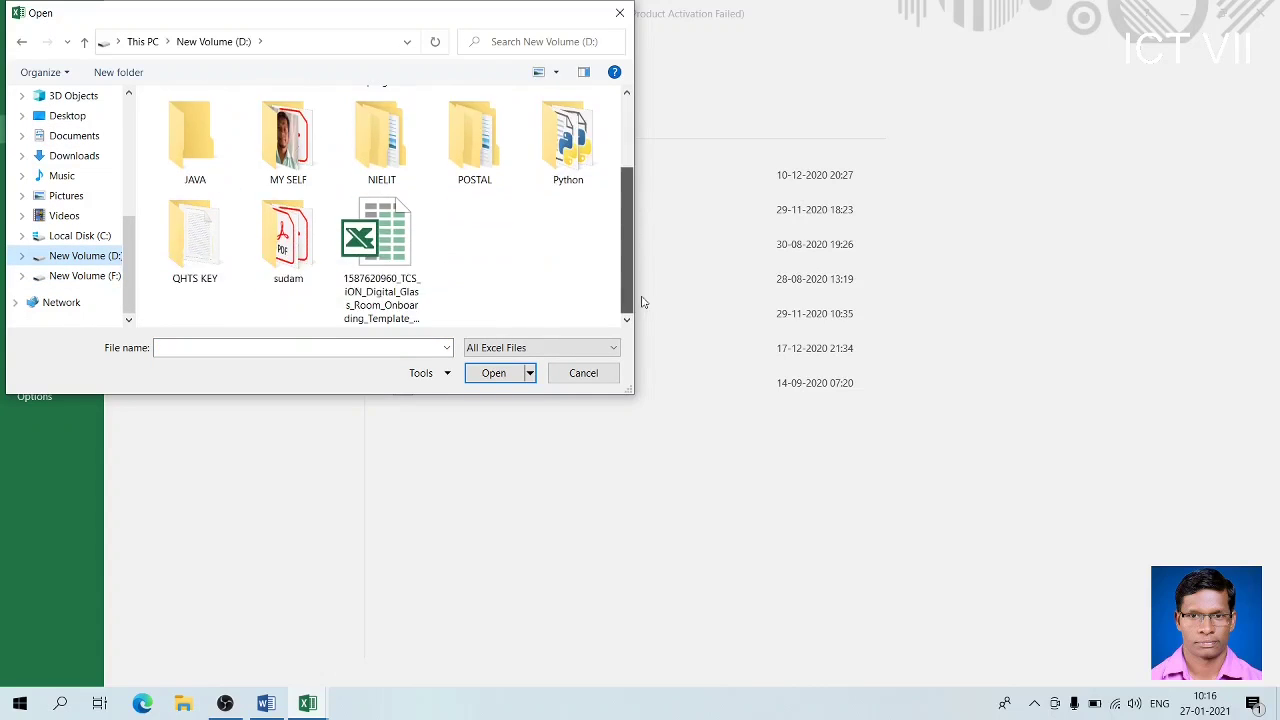
click(106, 280)
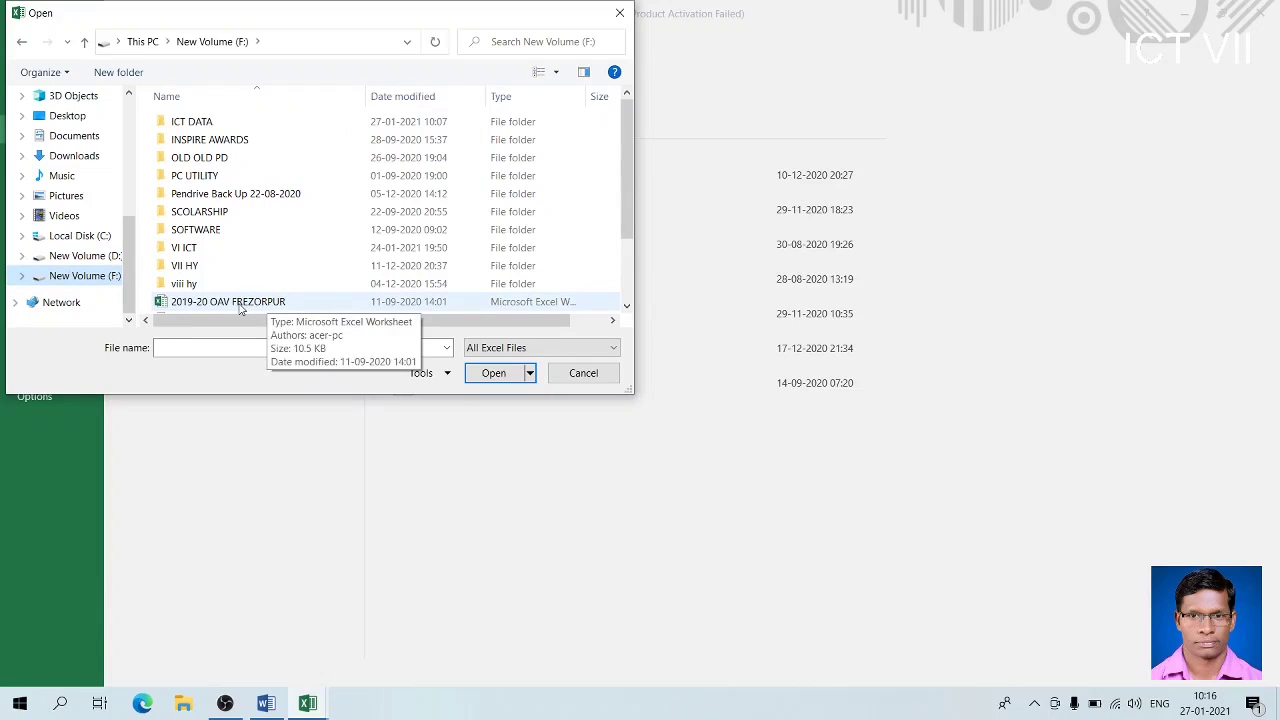
click(240, 303)
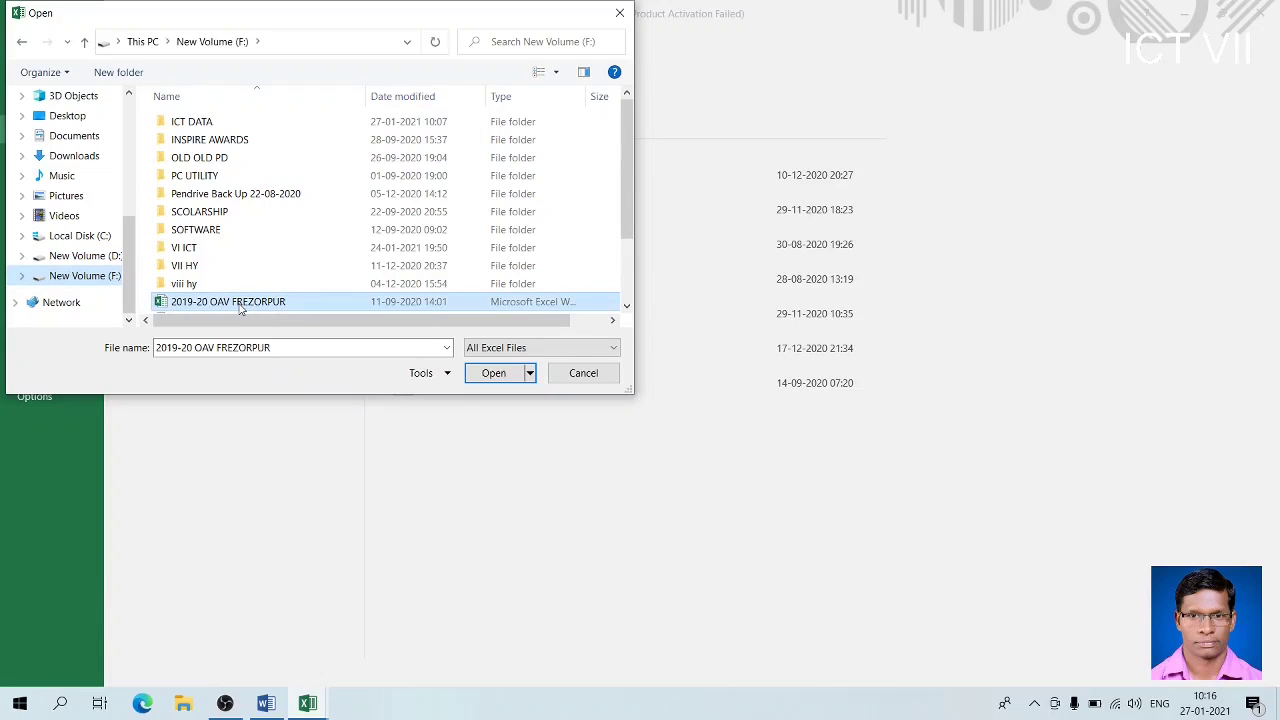
click(510, 379)
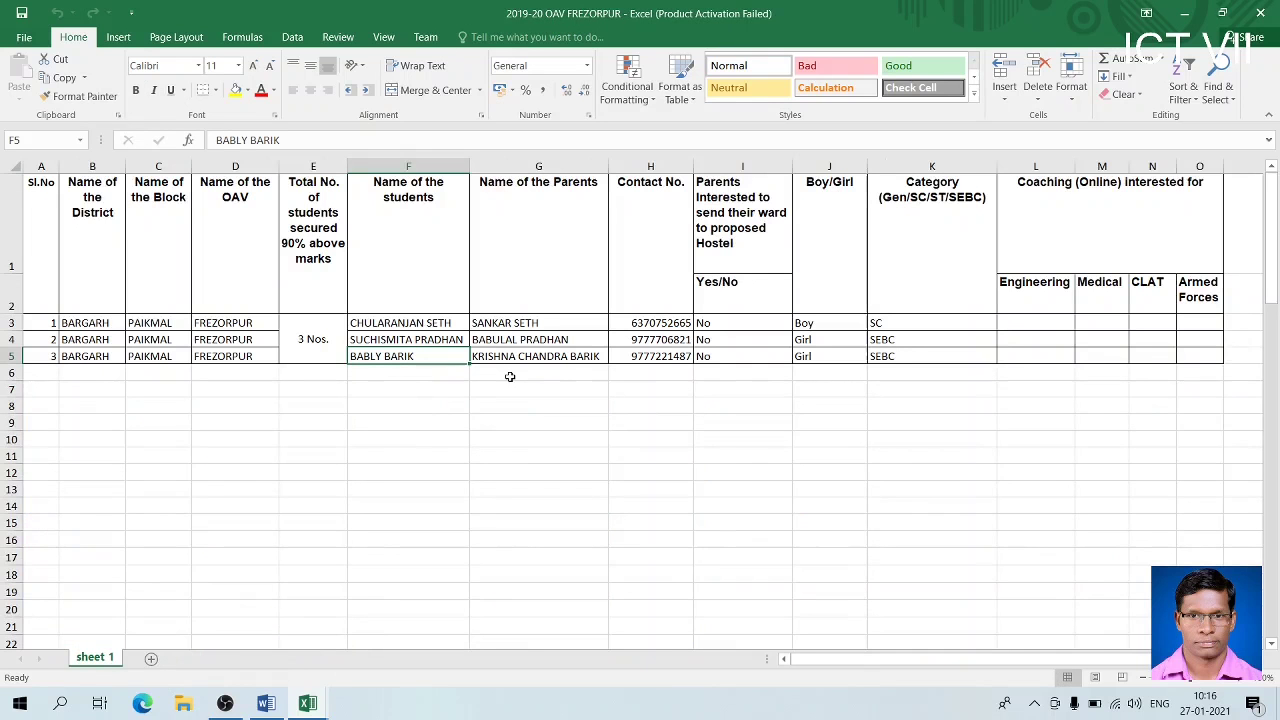
click(1272, 12)
key(alt+Tab)
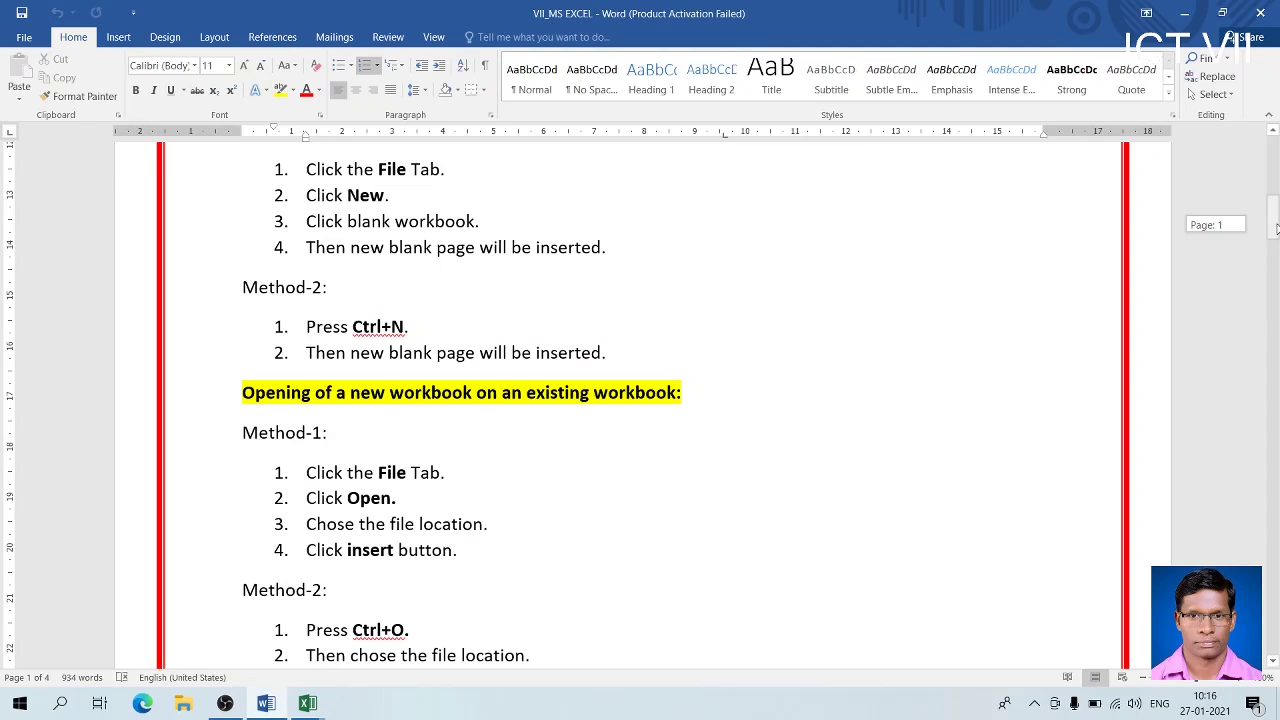
scroll(1260, 256, down, 3)
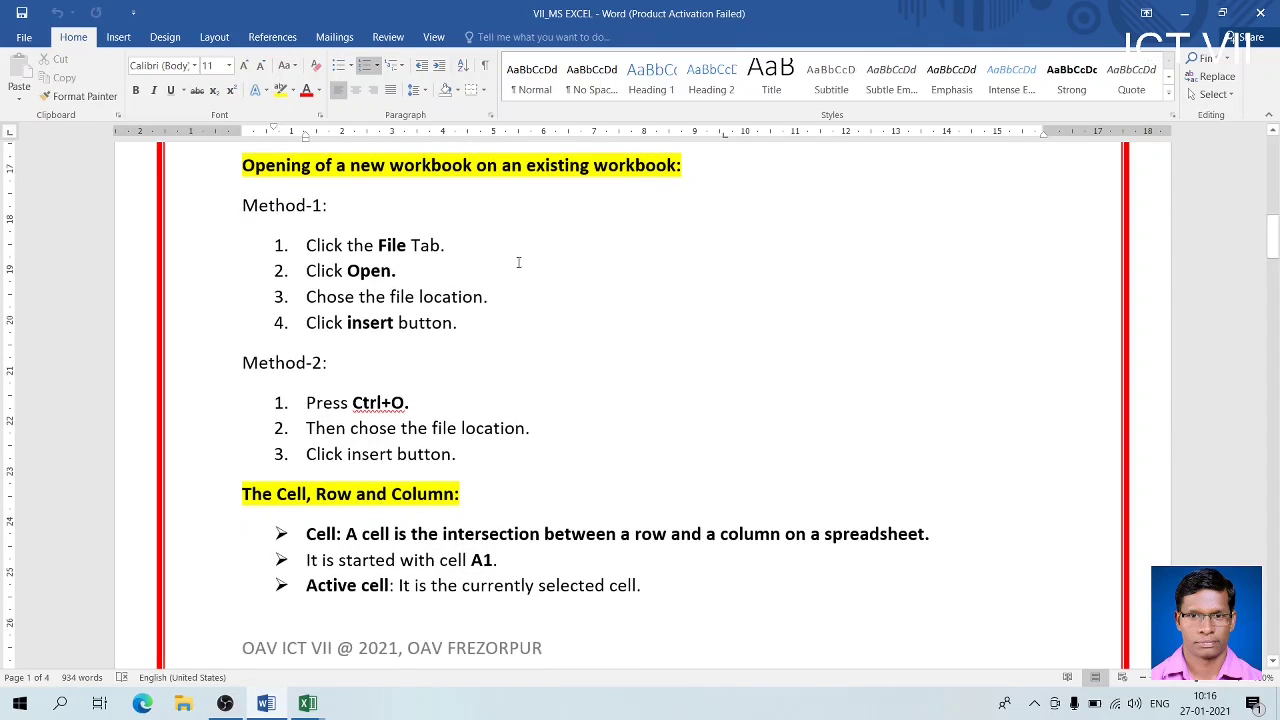
drag(481, 256, 383, 287)
click(506, 297)
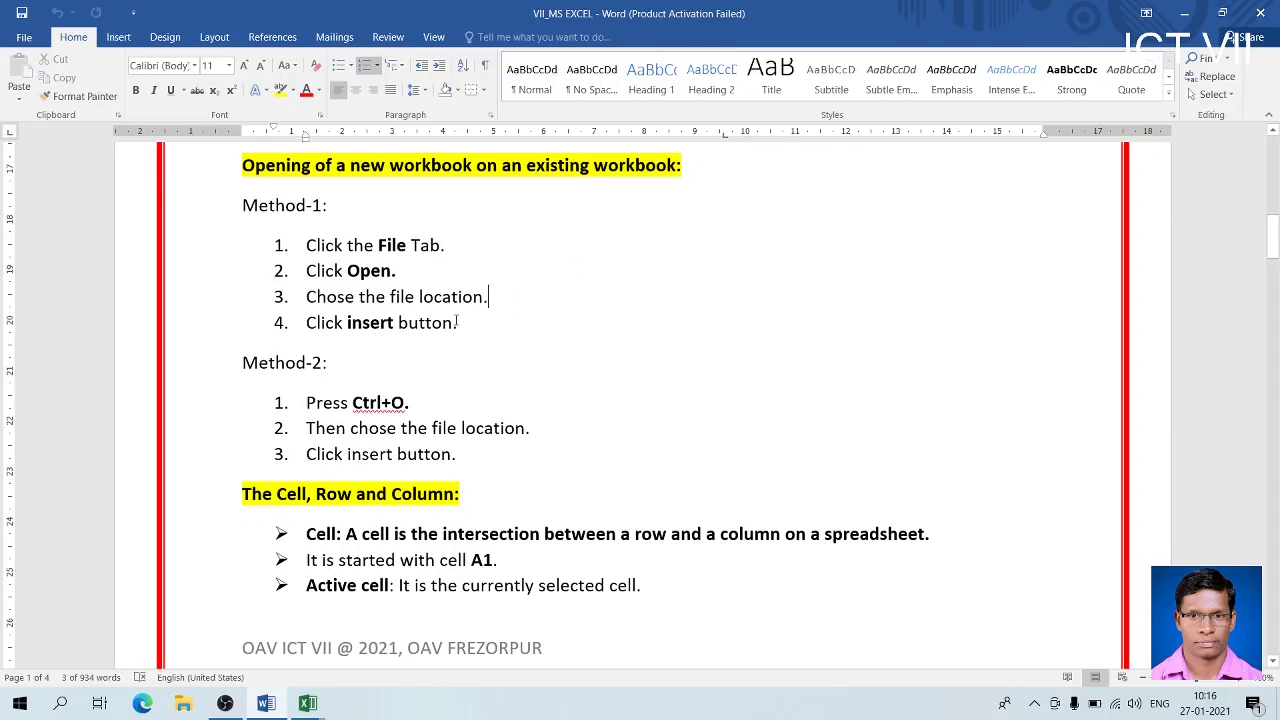
click(452, 322)
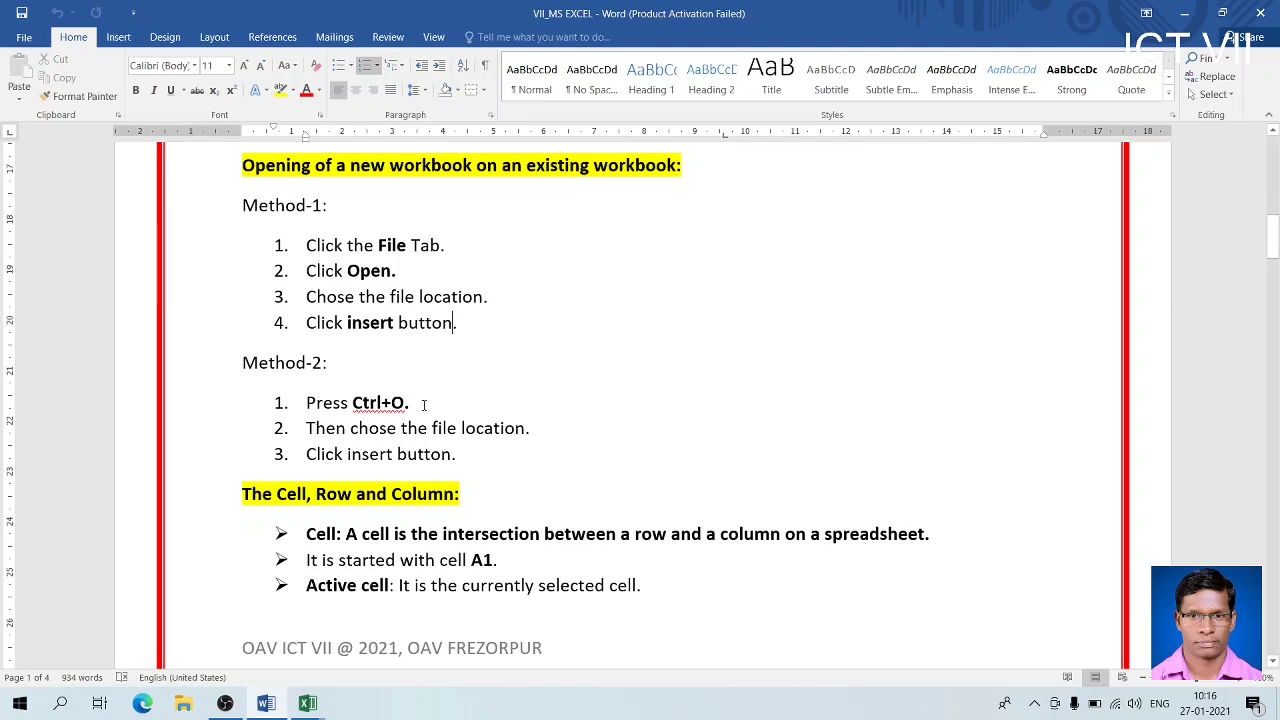
drag(423, 404, 305, 403)
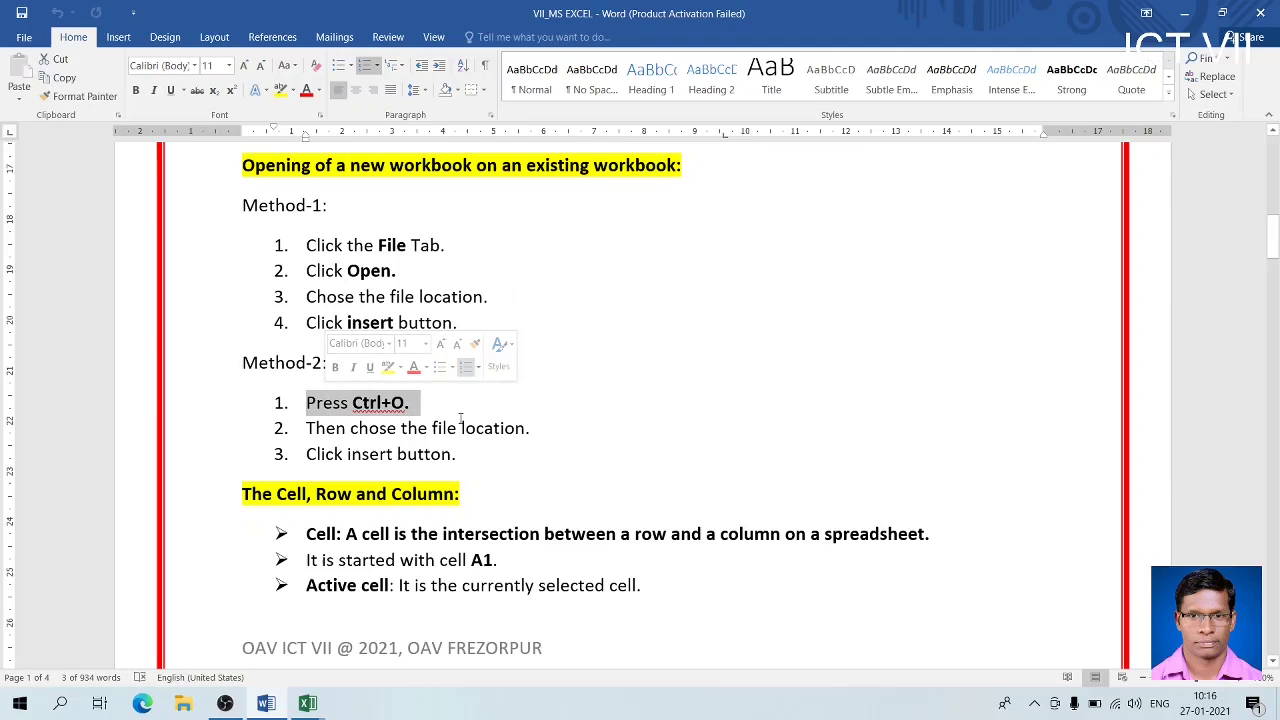
drag(528, 428, 352, 428)
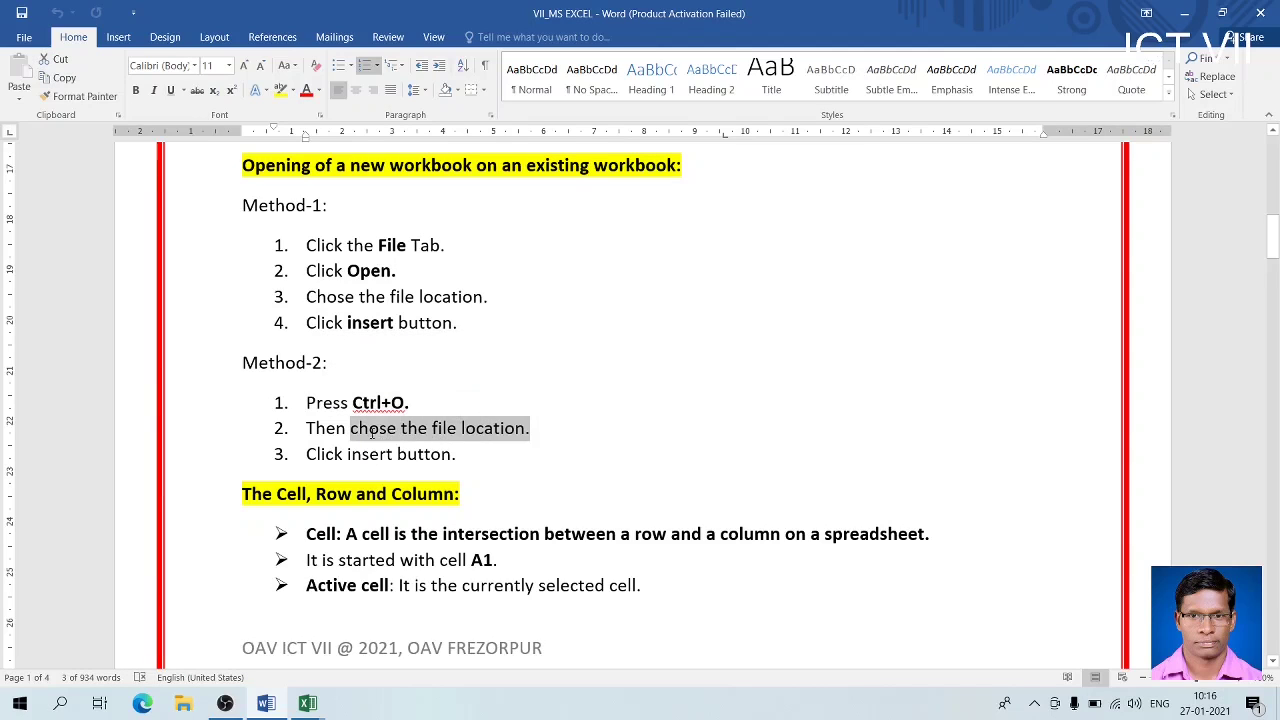
drag(456, 454, 347, 454)
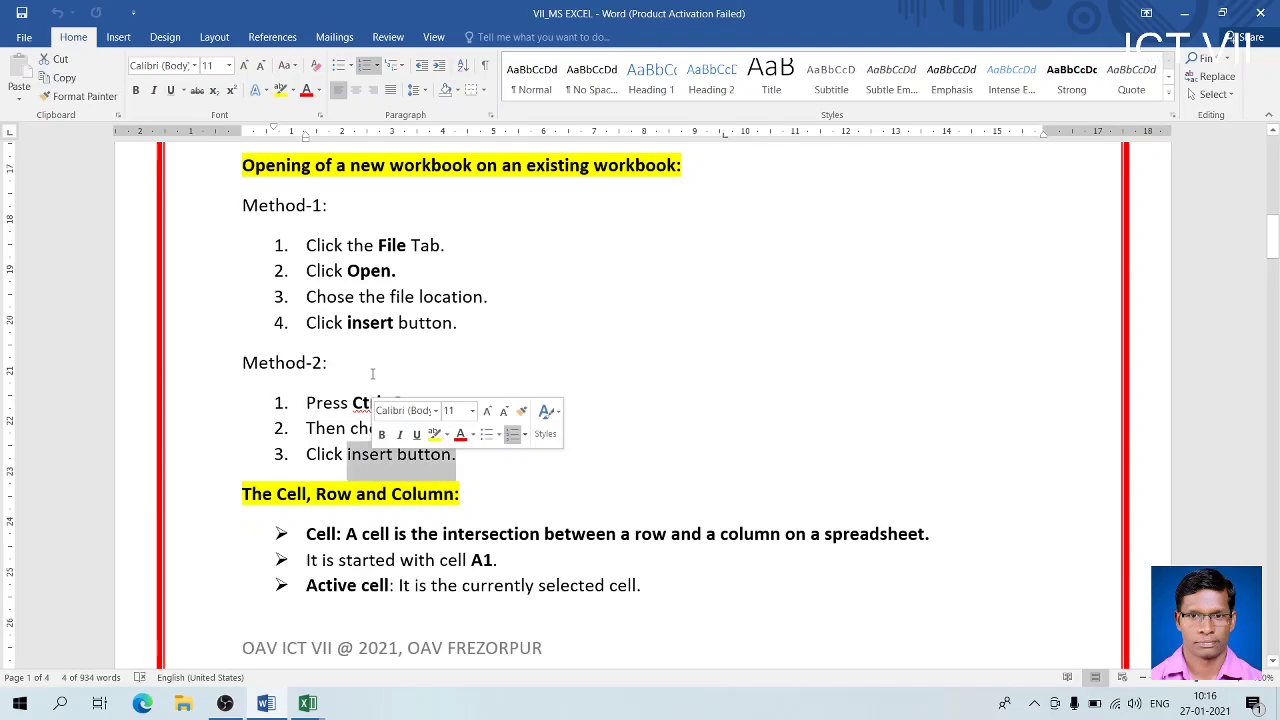
click(466, 456)
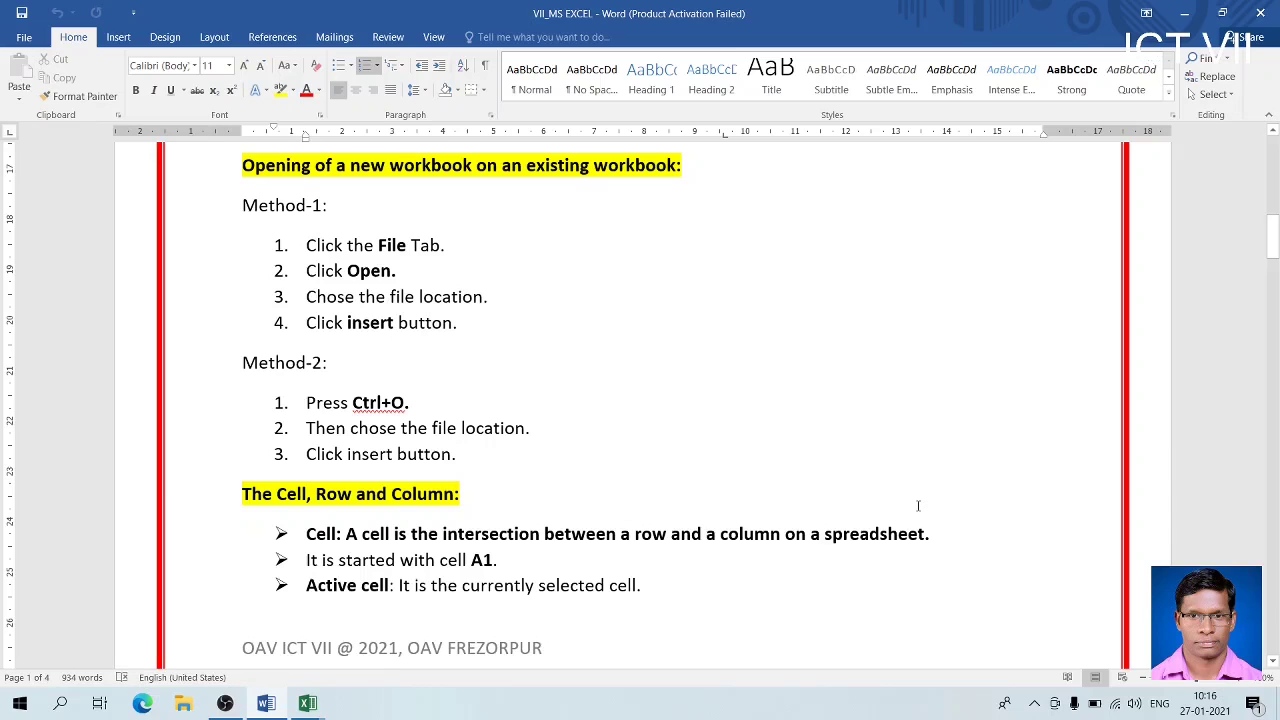
click(1273, 662)
scroll(1273, 665, down, 5)
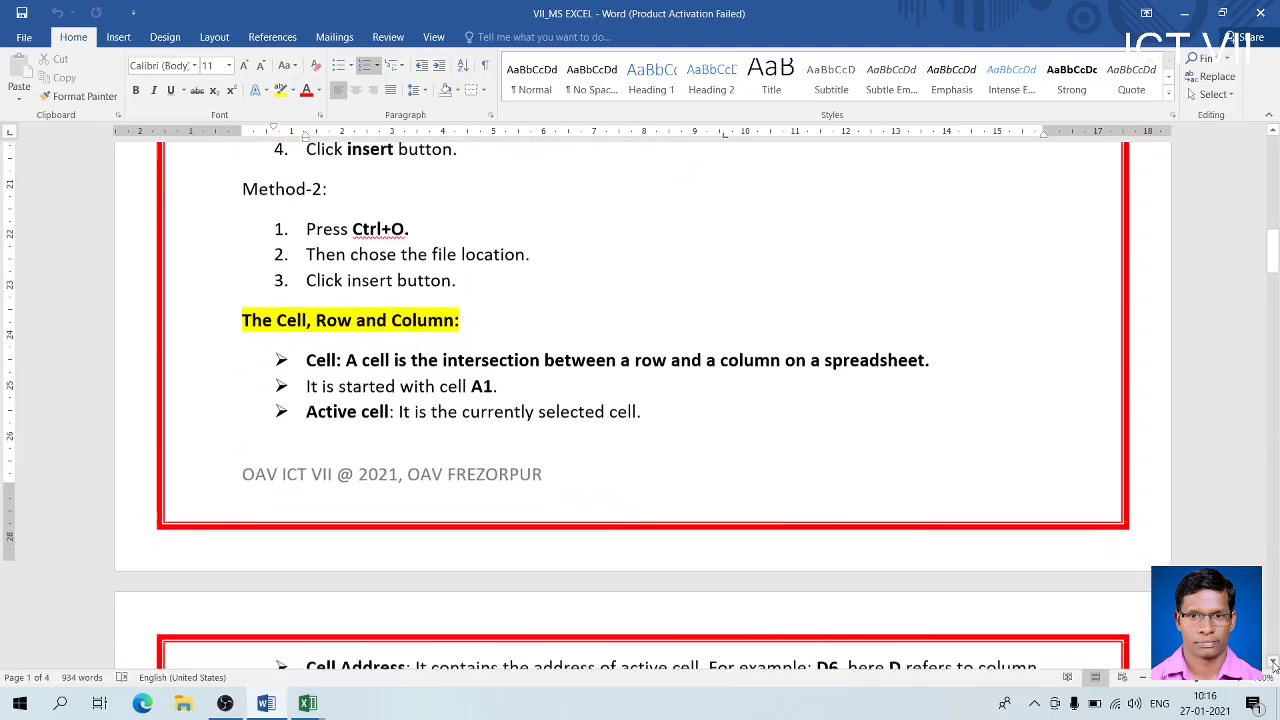
click(1273, 665)
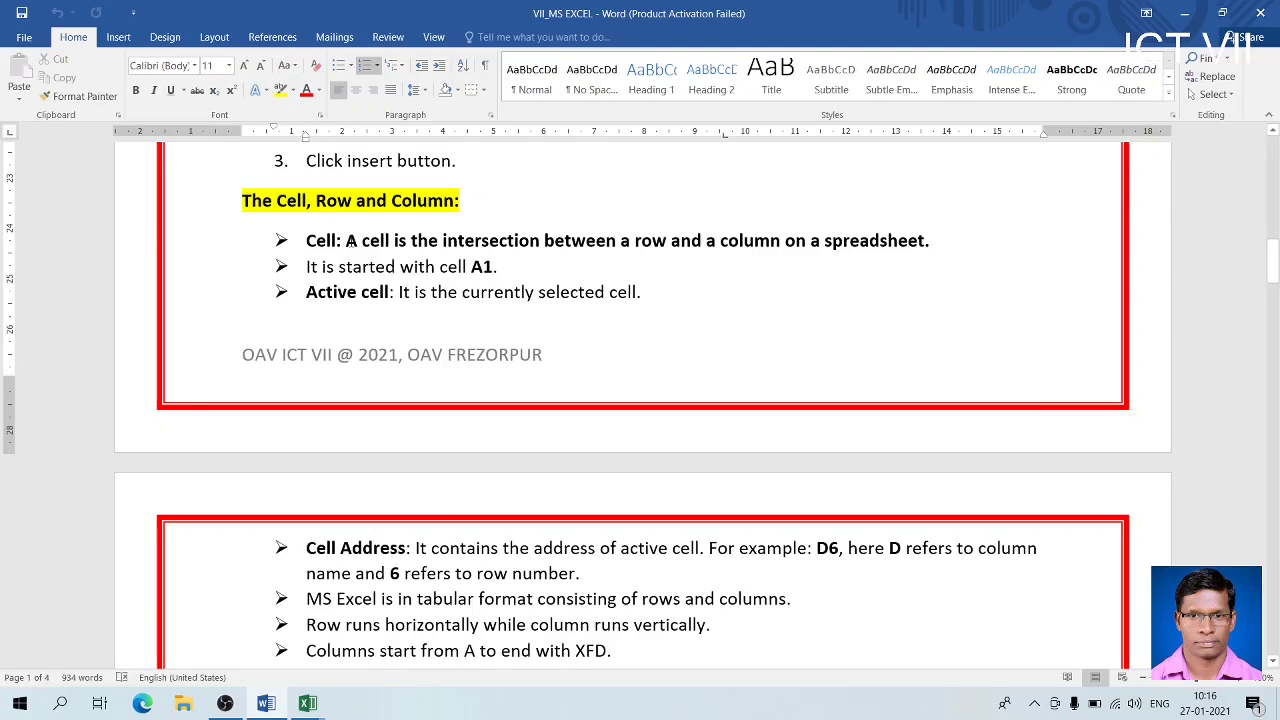
Highlight the sentence defining a cell in the notes, then deselect it
drag(346, 240, 886, 249)
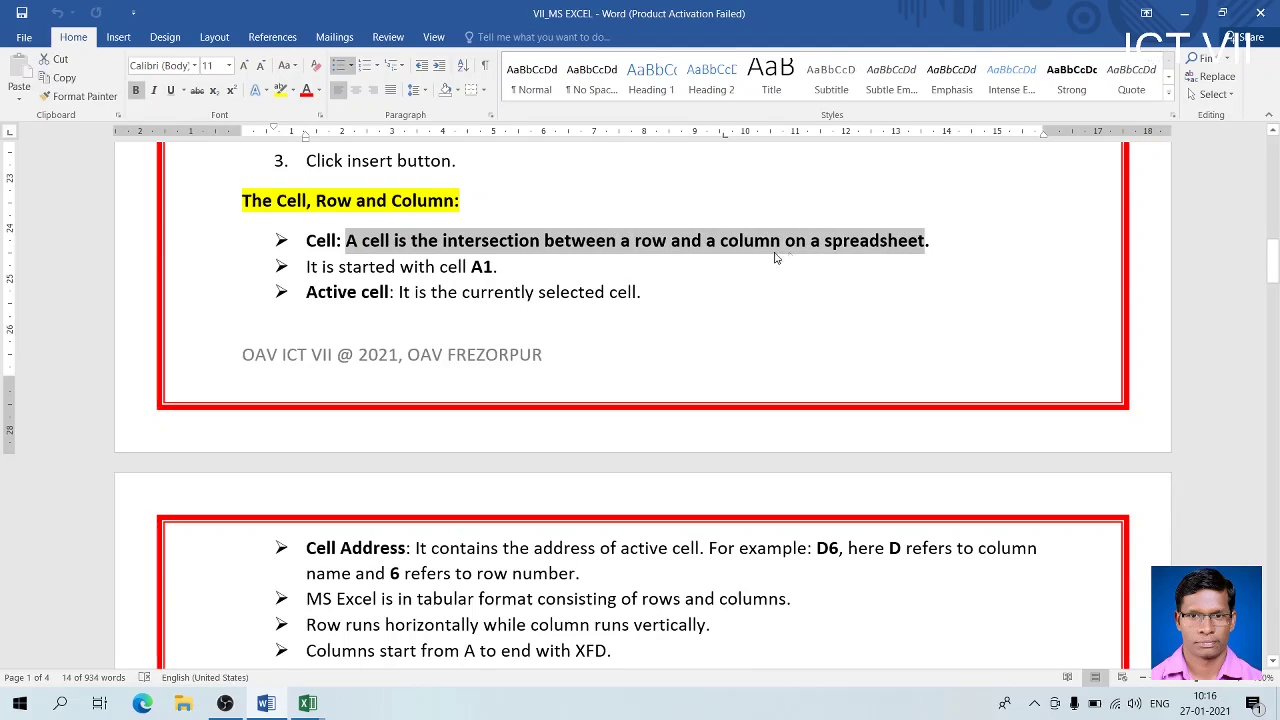
click(730, 258)
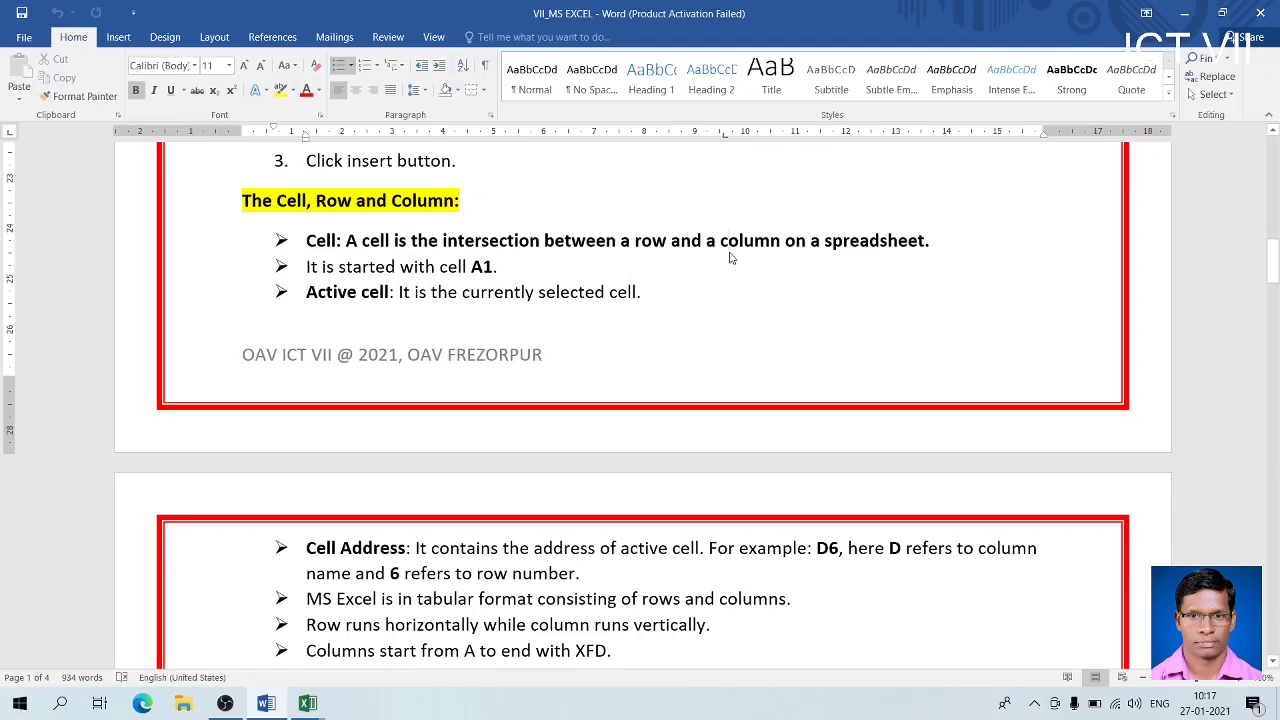
Switch to the blank Sheet1 and move the active cell around with the arrow keys
key(alt+Tab)
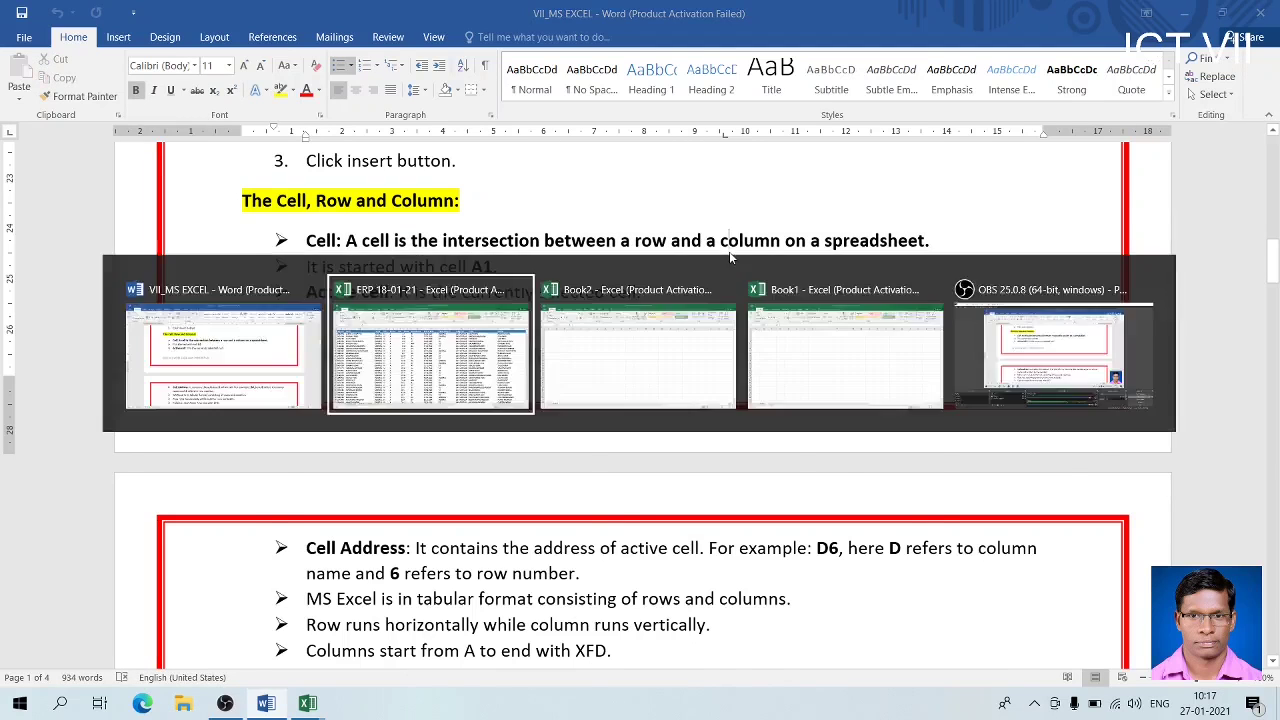
click(416, 298)
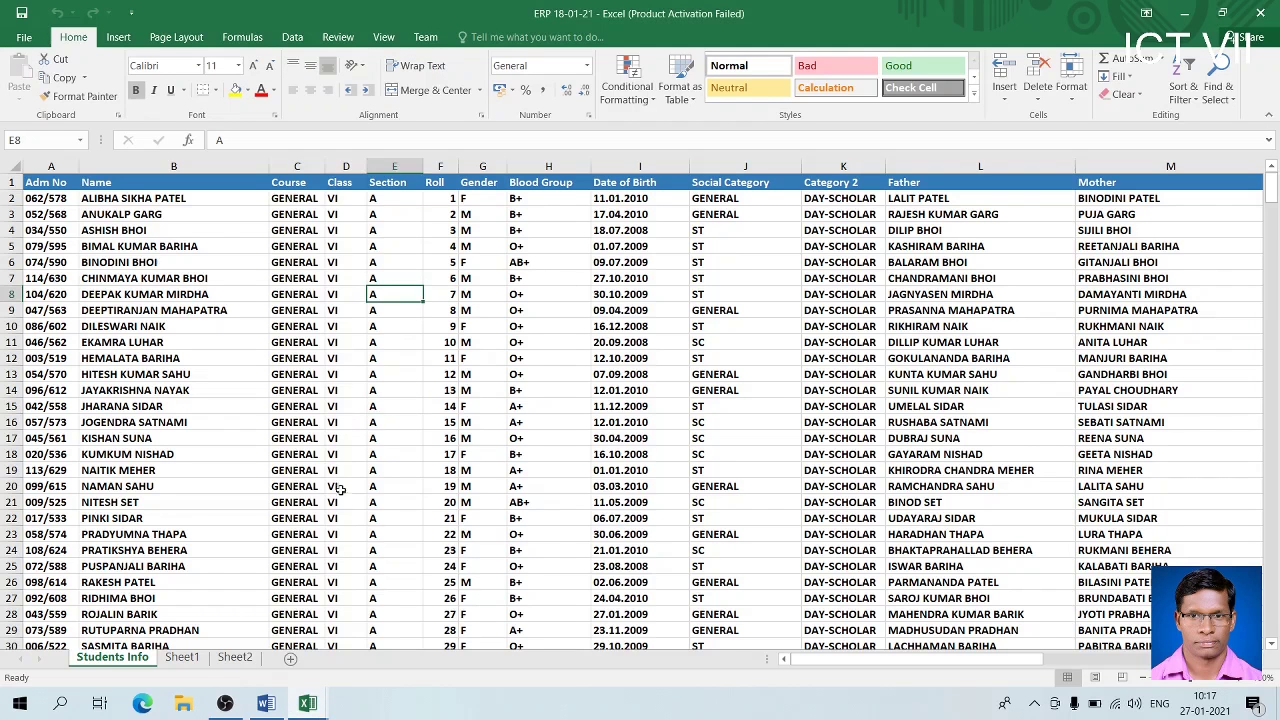
click(190, 660)
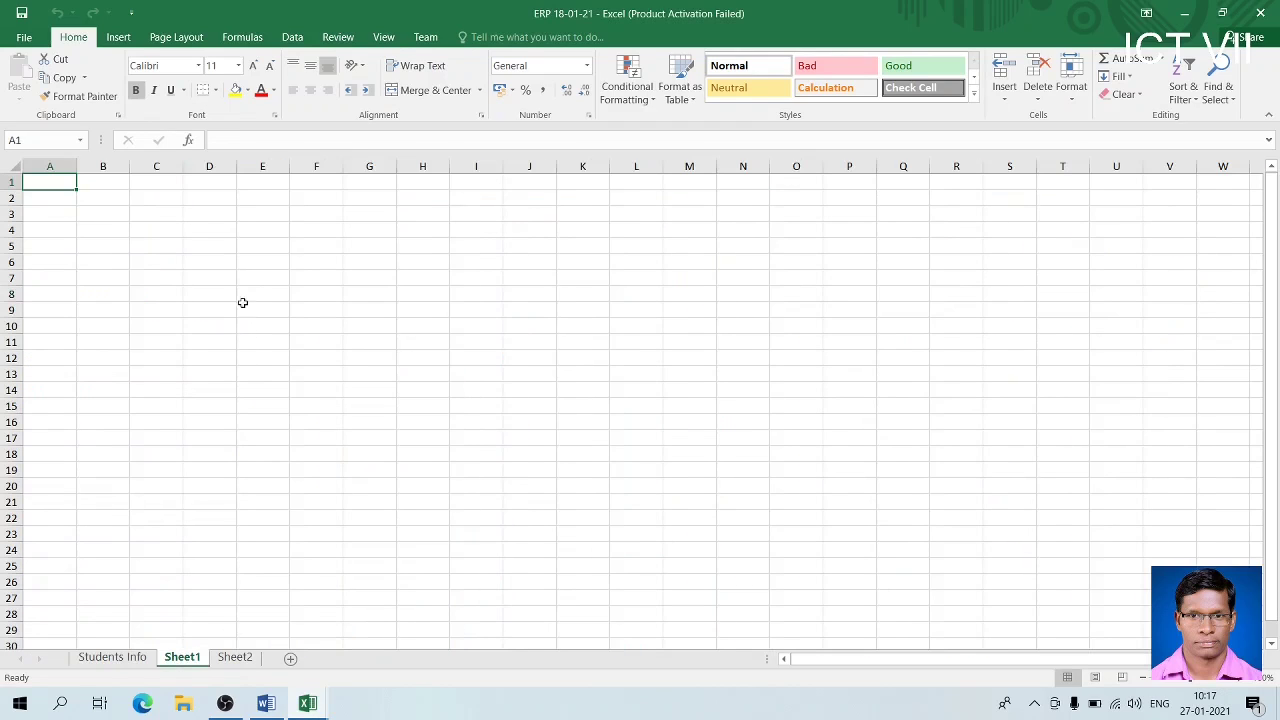
key(Right)
key(Right)
key(Up)
key(Up)
key(Up)
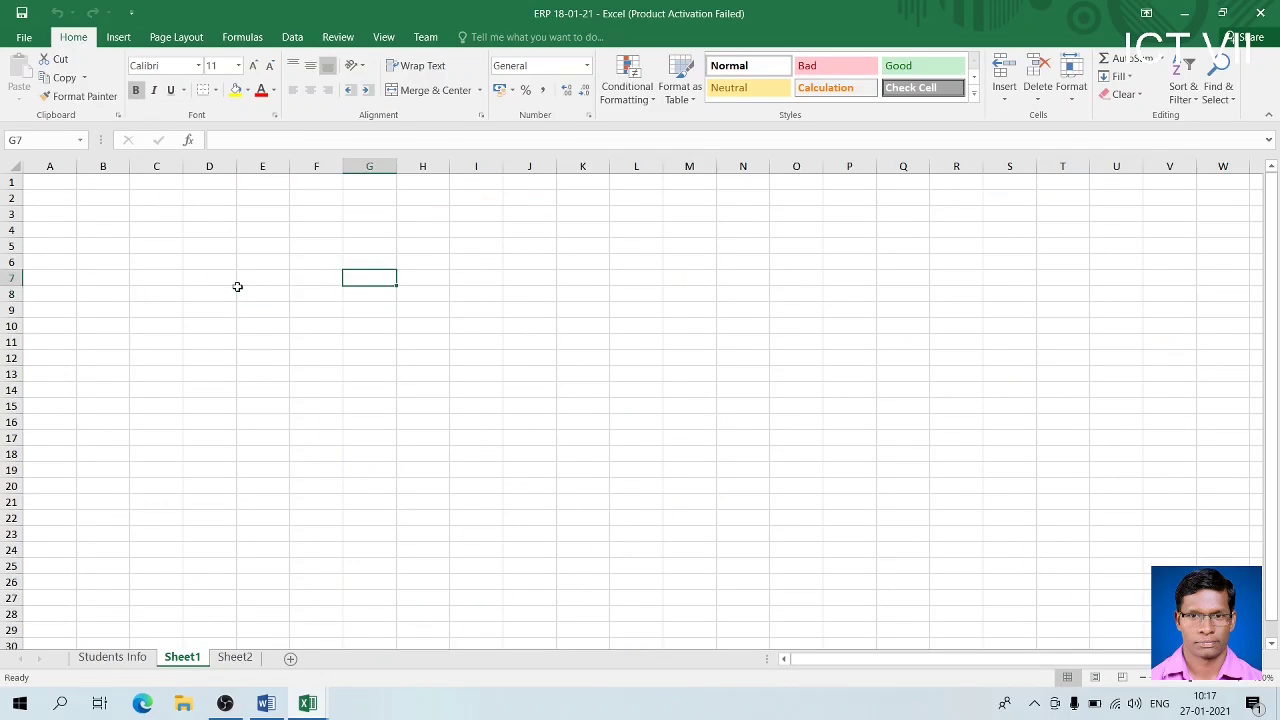
key(Up)
key(Left)
key(Left)
key(Left)
key(Left)
key(Left)
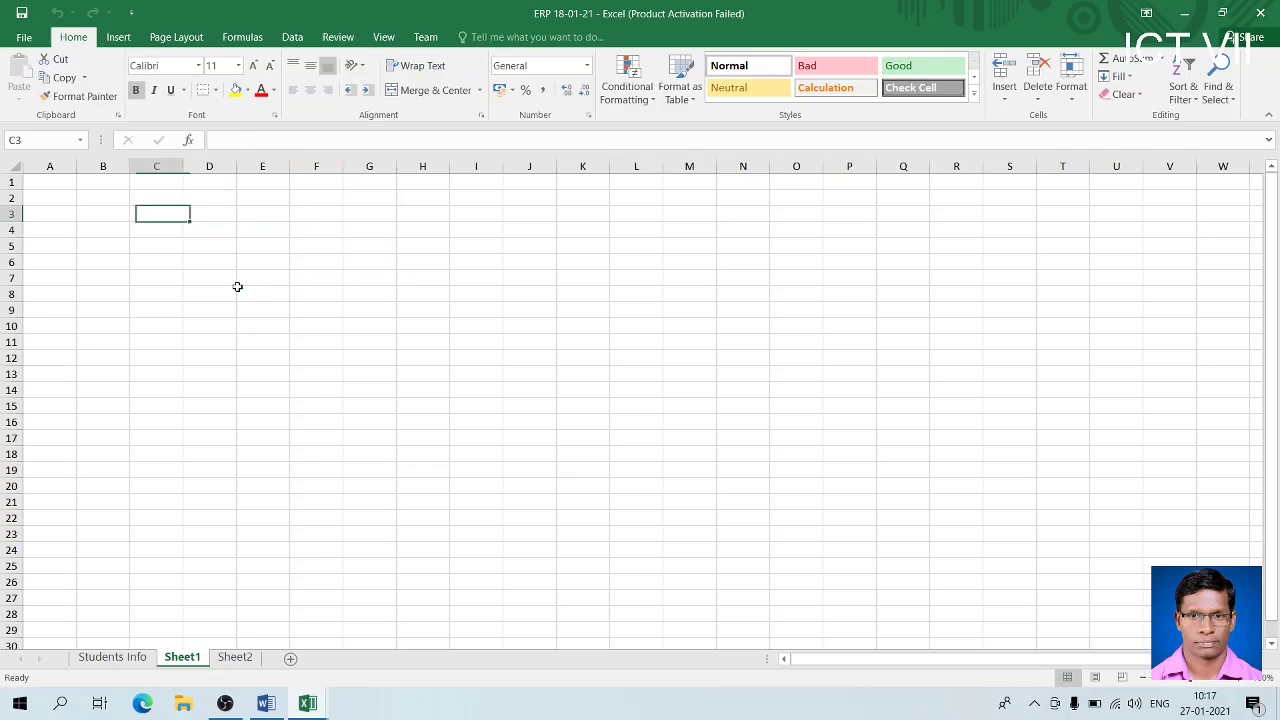
key(Down)
key(Down)
key(Down)
key(Down)
key(Right)
key(Right)
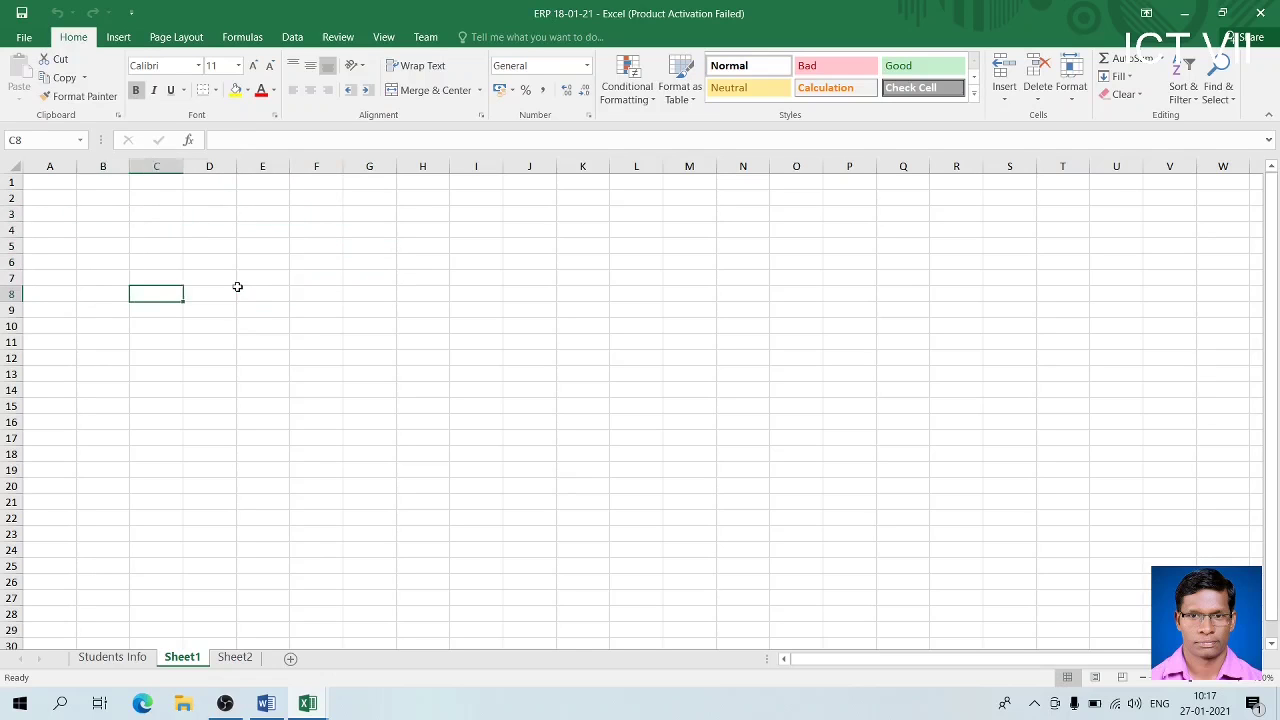
Check the A1 note in Word, then select A1 and arrow between A1, A2 and B1
key(alt+Tab)
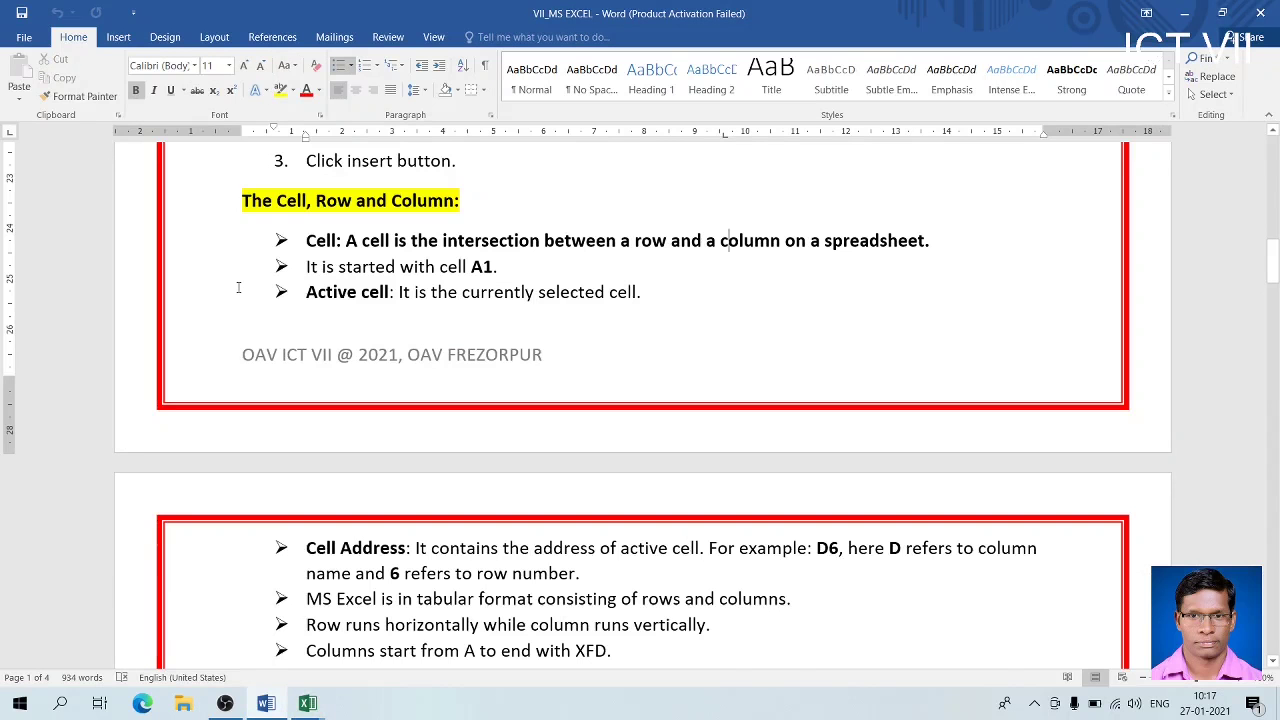
click(505, 266)
key(alt+Tab)
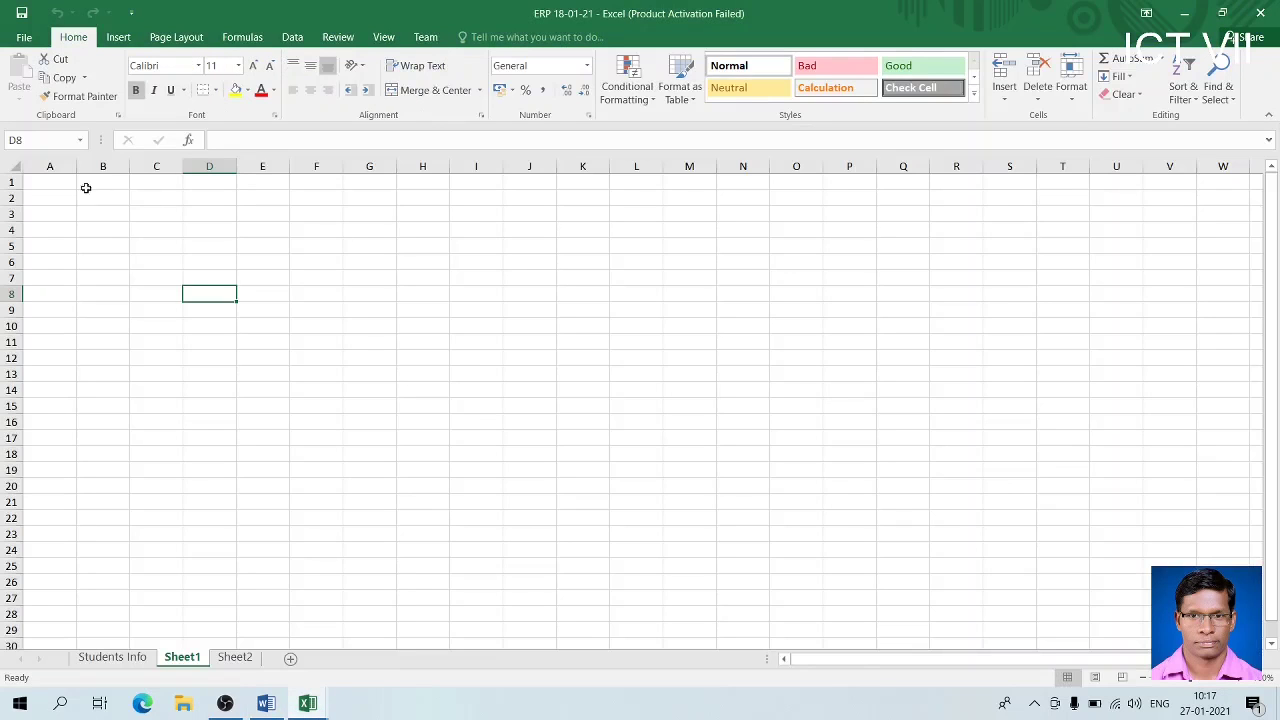
click(53, 183)
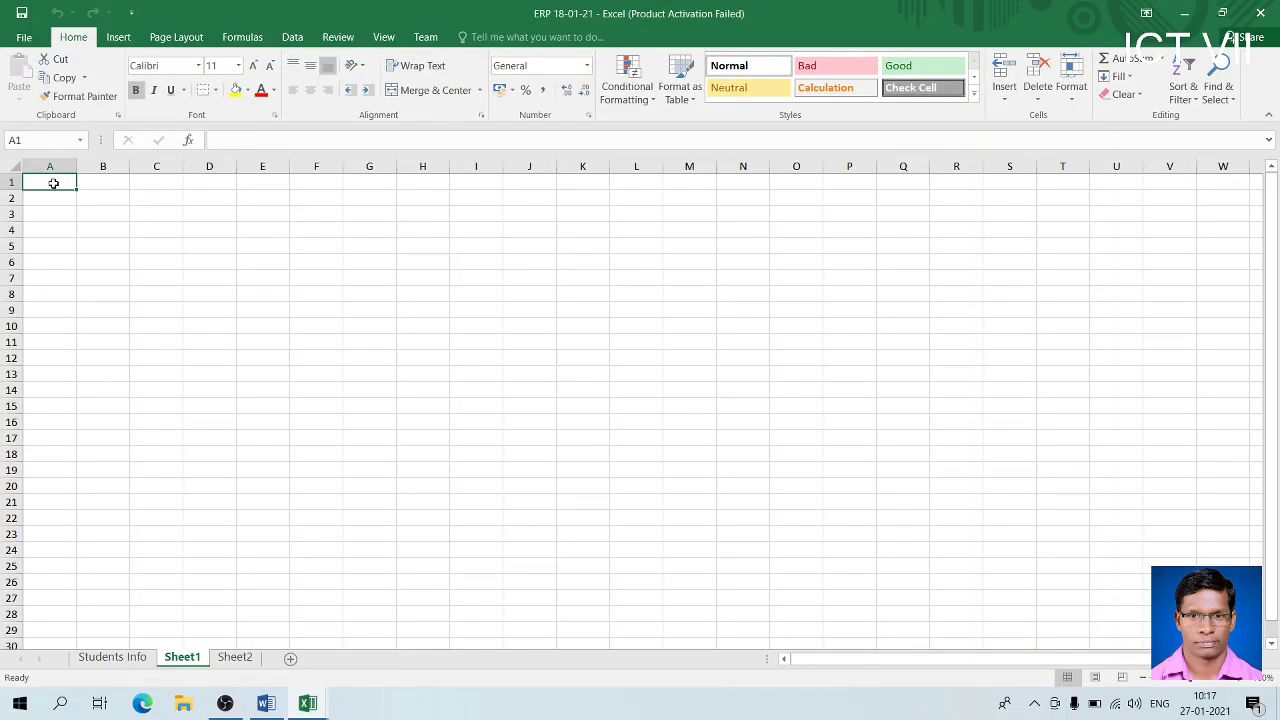
key(Down)
key(Down)
key(Up)
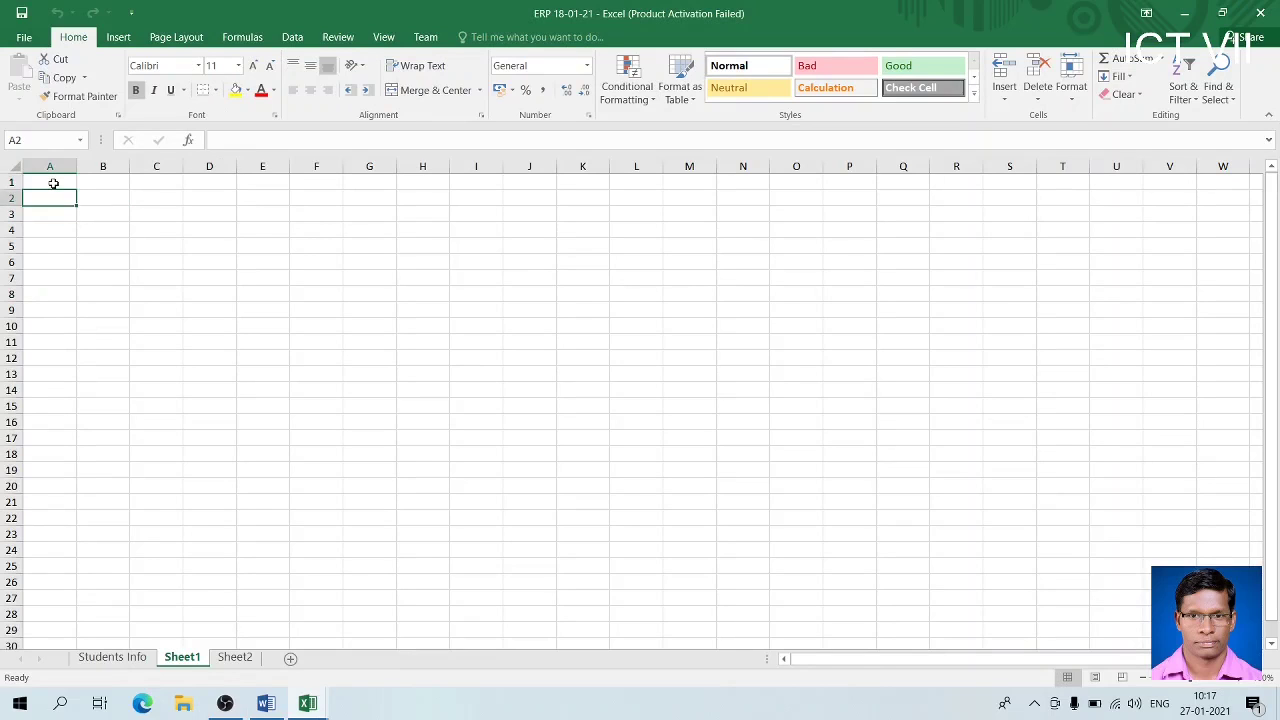
key(Up)
key(Down)
key(Down)
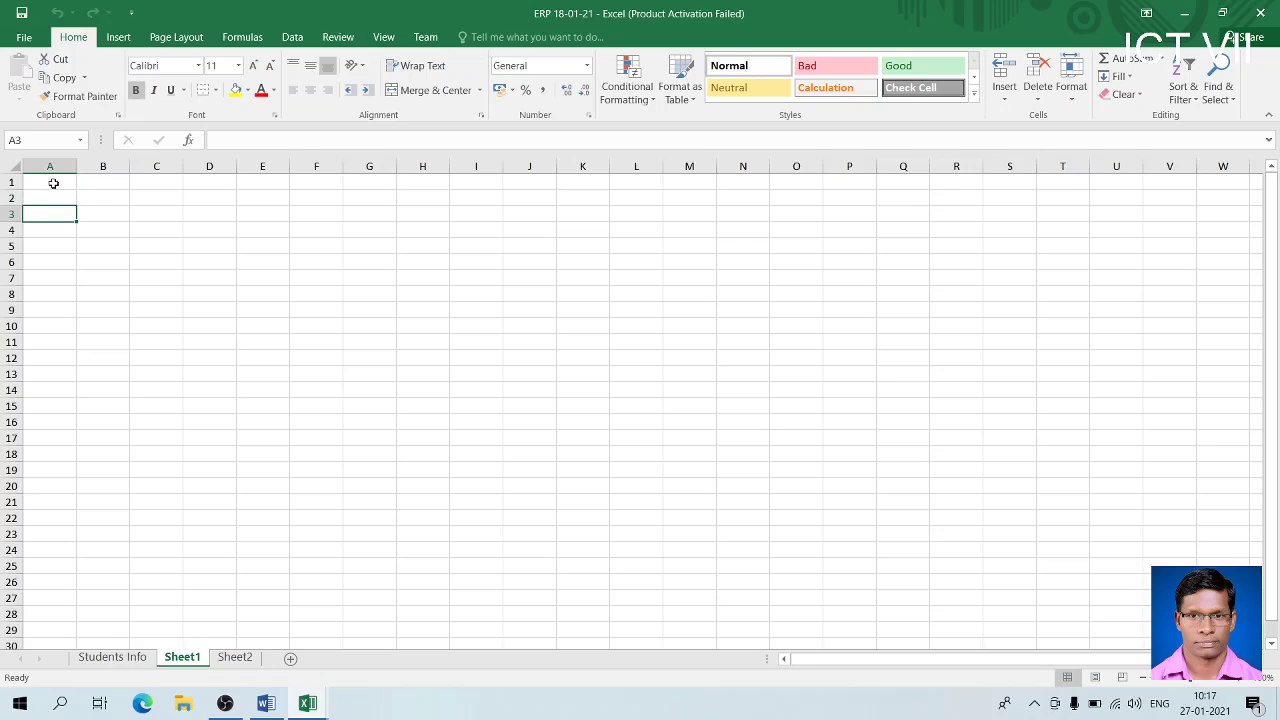
key(Right)
key(Up)
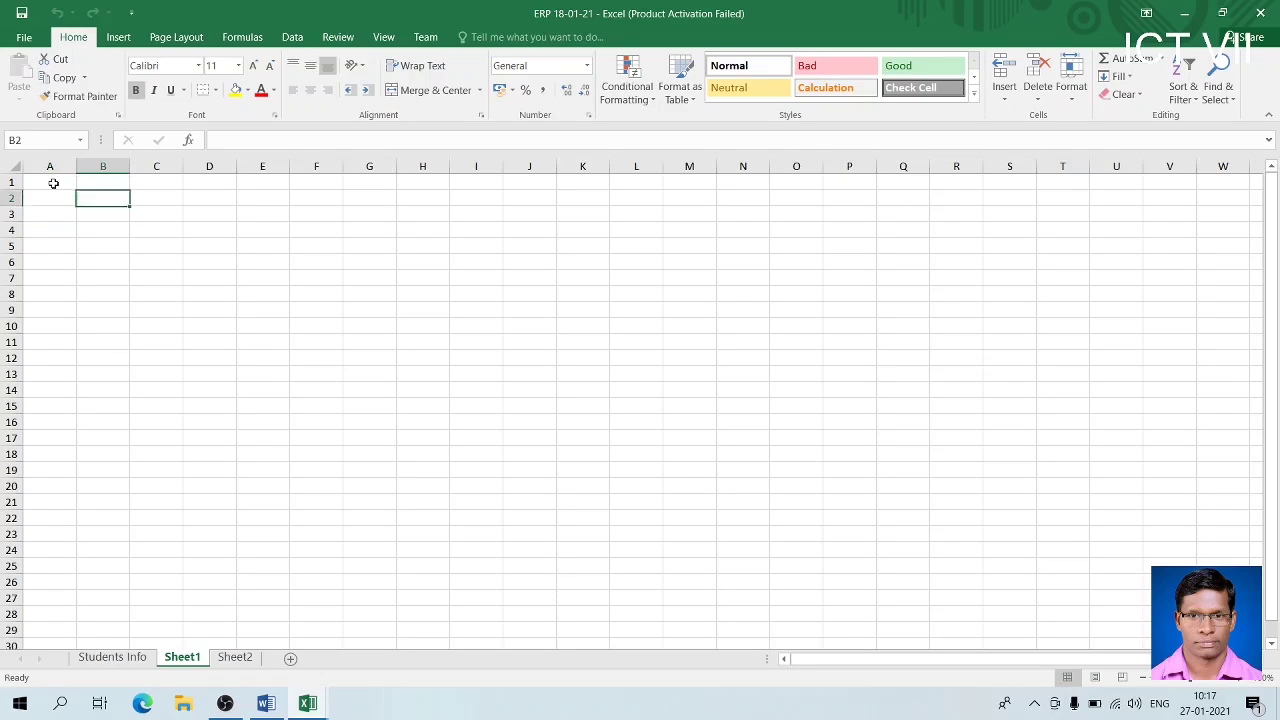
key(Up)
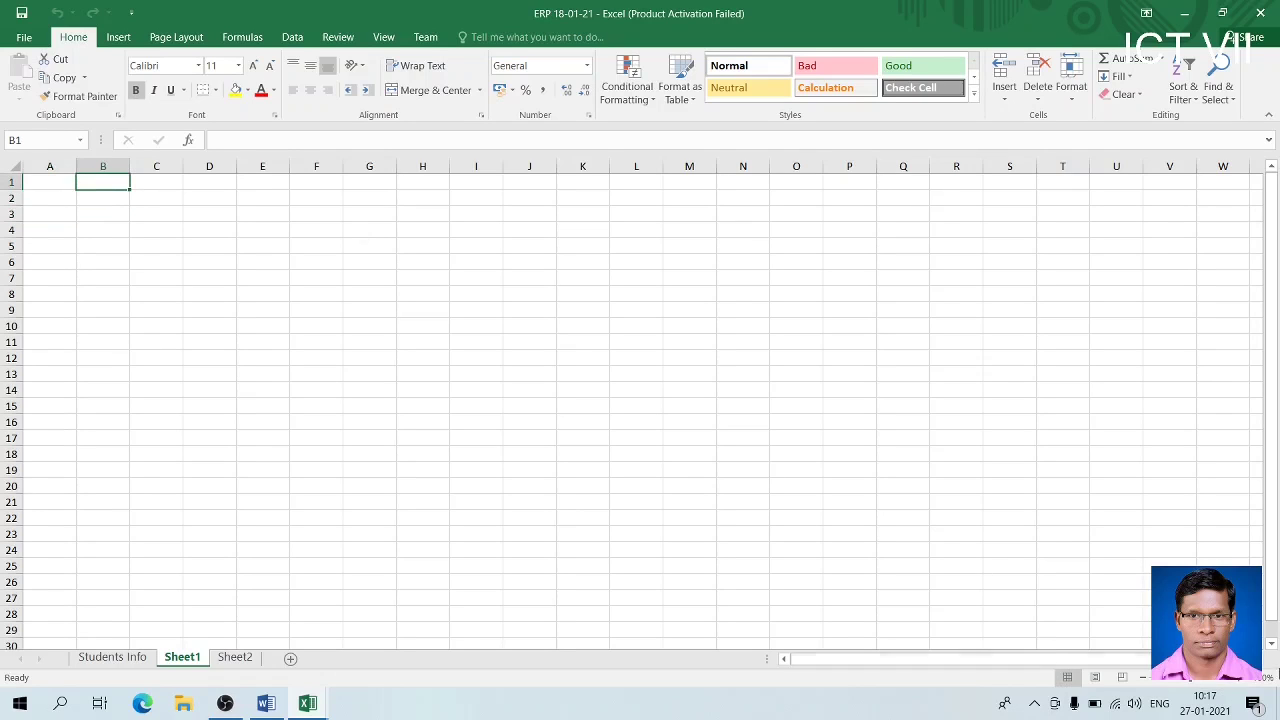
Enlarge the Sheet1 grid with the zoom slider, select A1, and step to A2, B2 and B3
drag(1190, 677, 1215, 677)
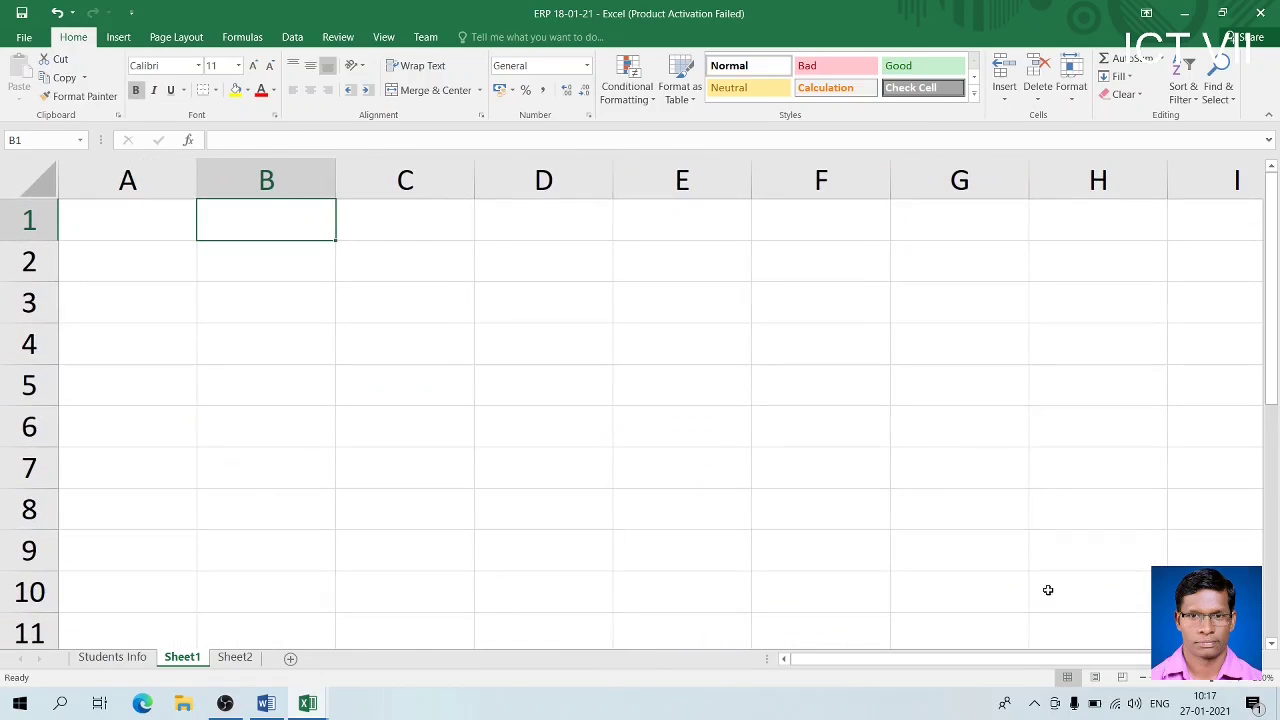
click(171, 218)
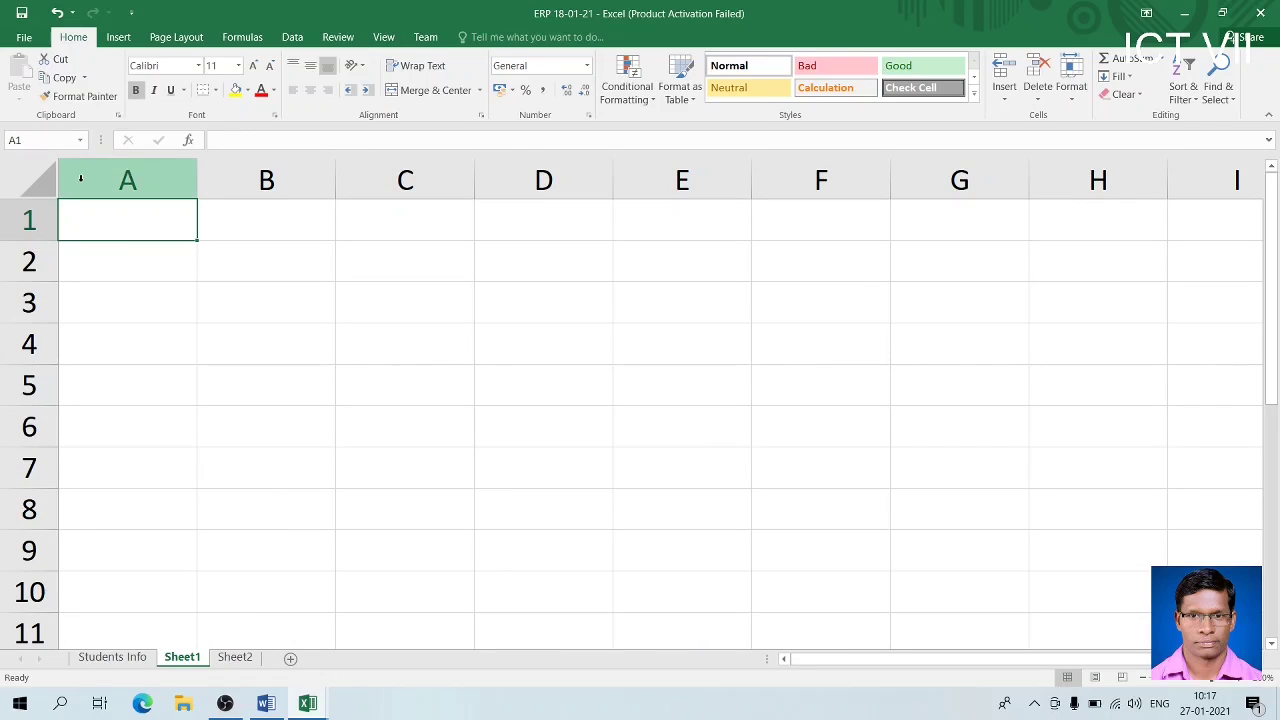
key(Down)
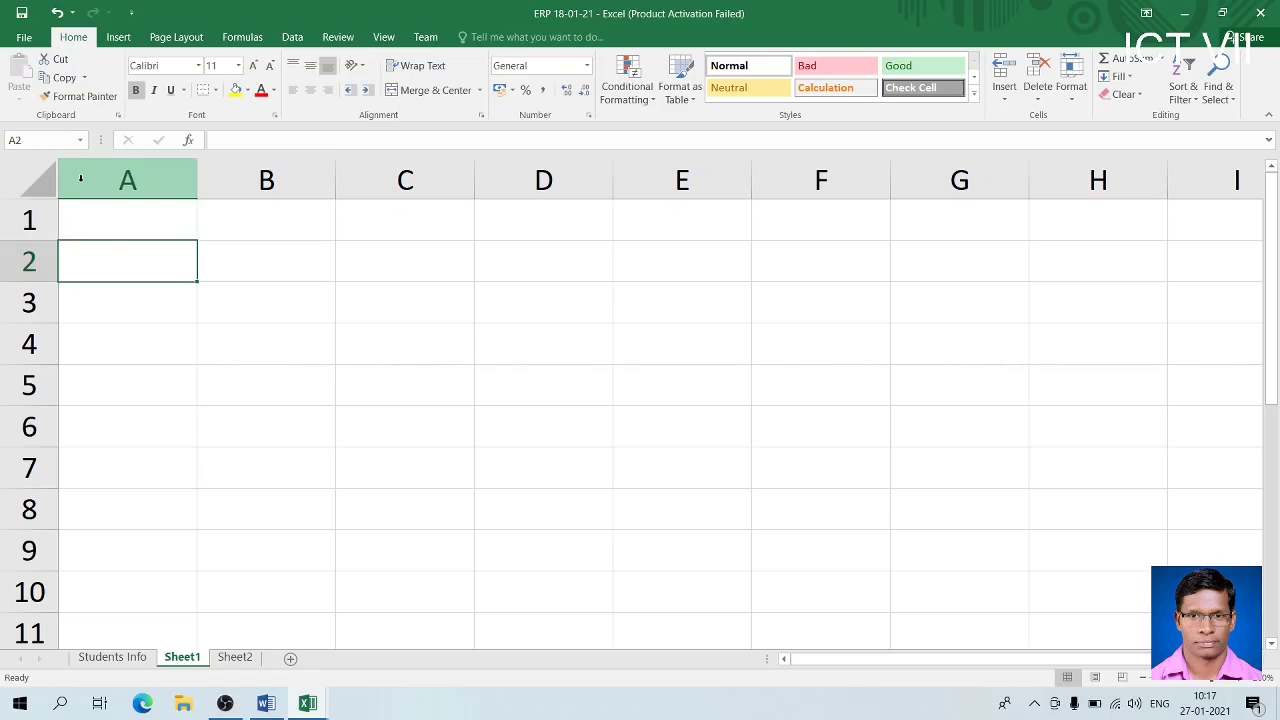
key(Right)
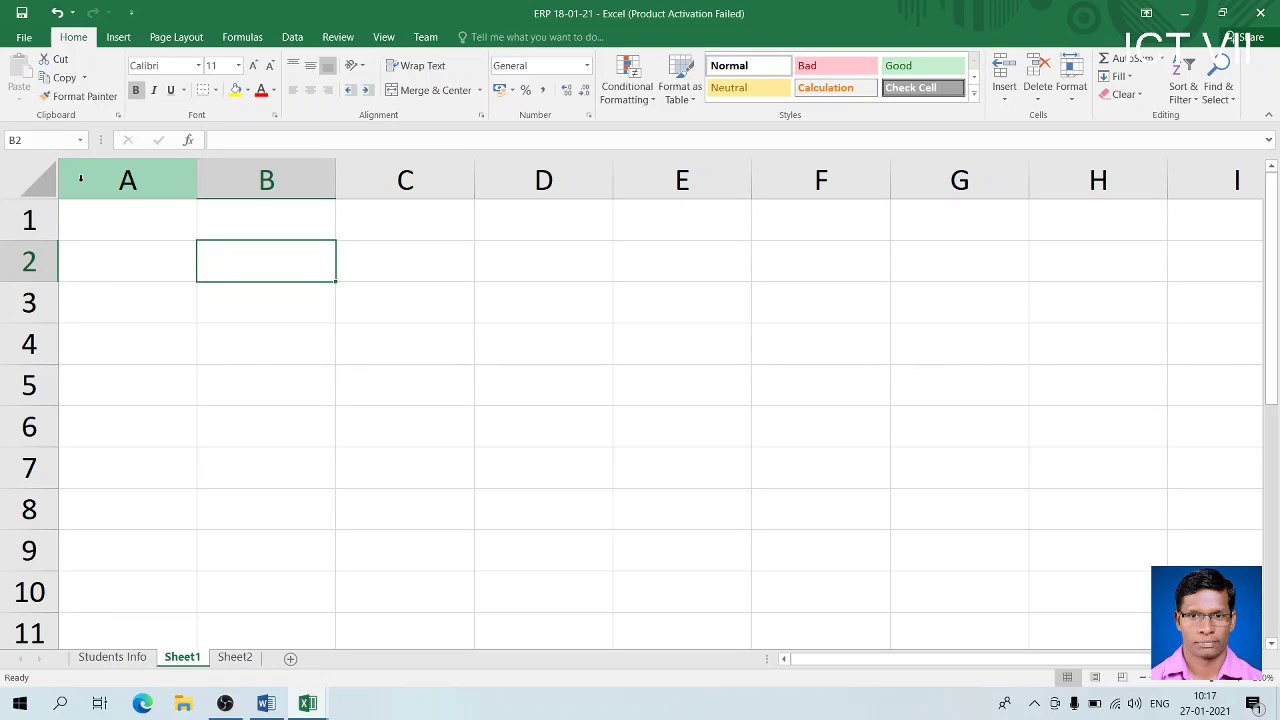
key(Down)
key(Up)
key(Up)
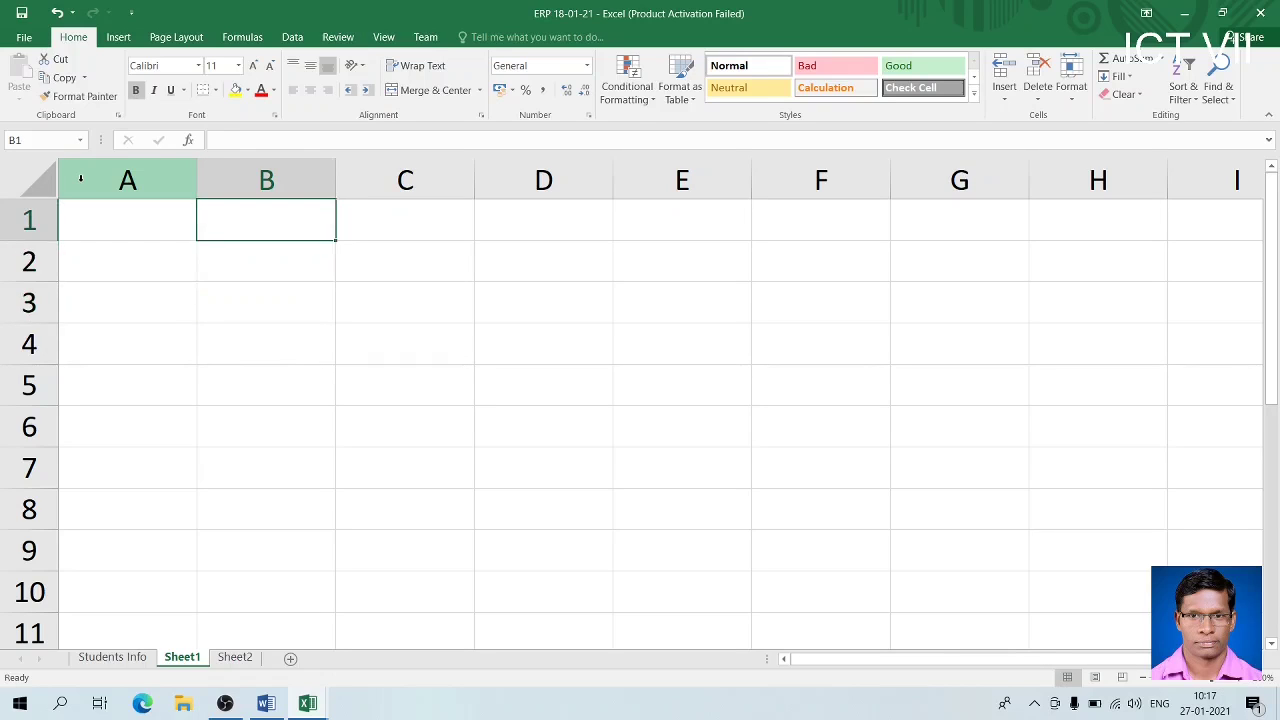
Move the active cell across columns B to D, ending at B4 as shown in the Name Box
key(Down)
key(Down)
key(Down)
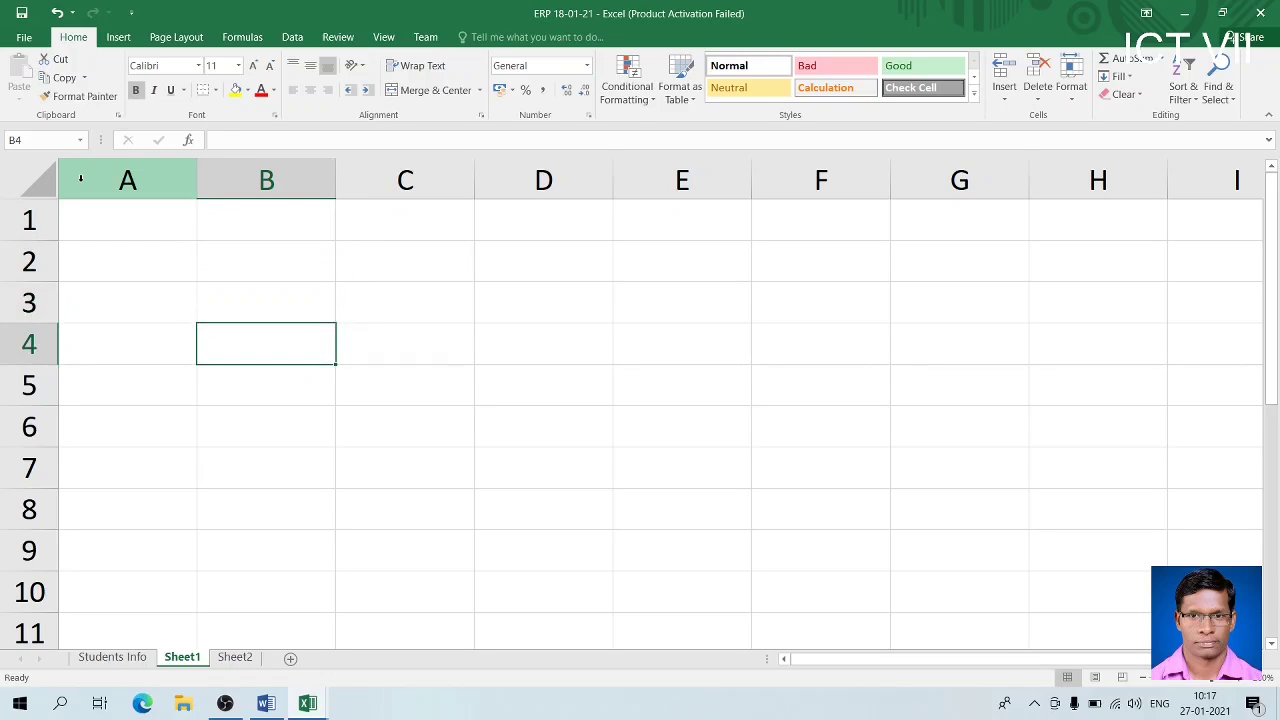
key(Up)
key(Down)
key(Up)
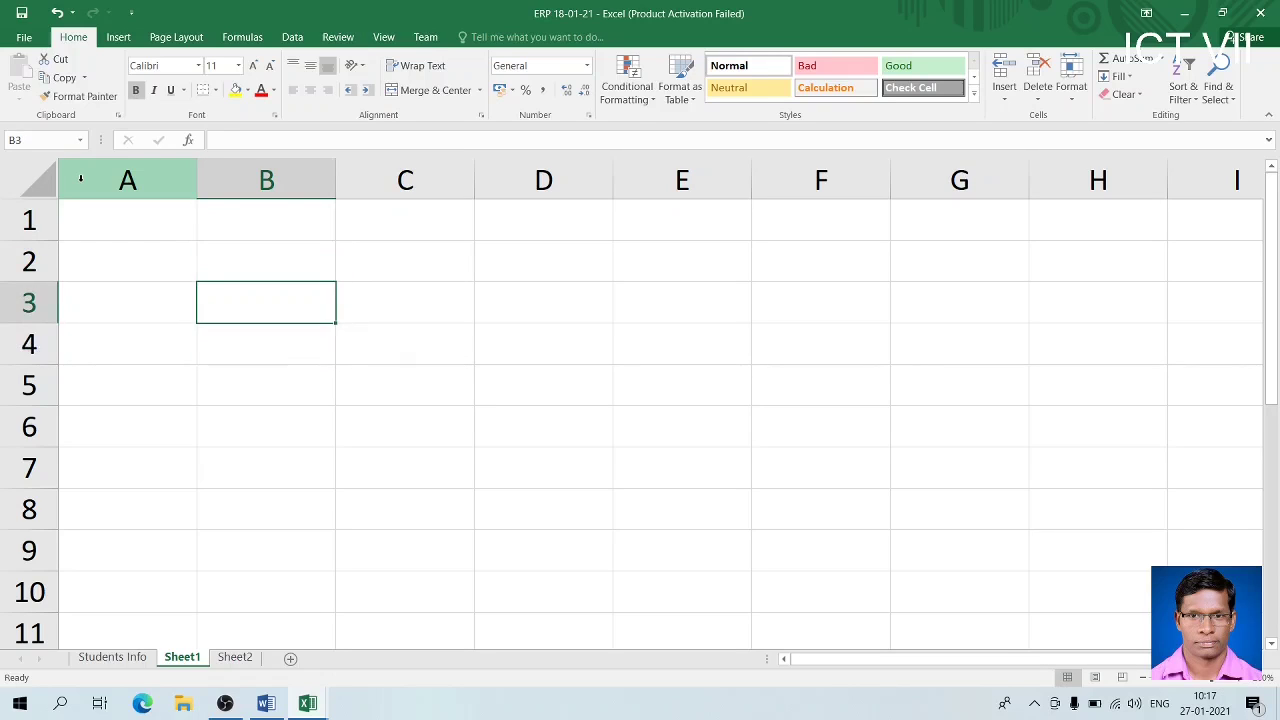
key(Right)
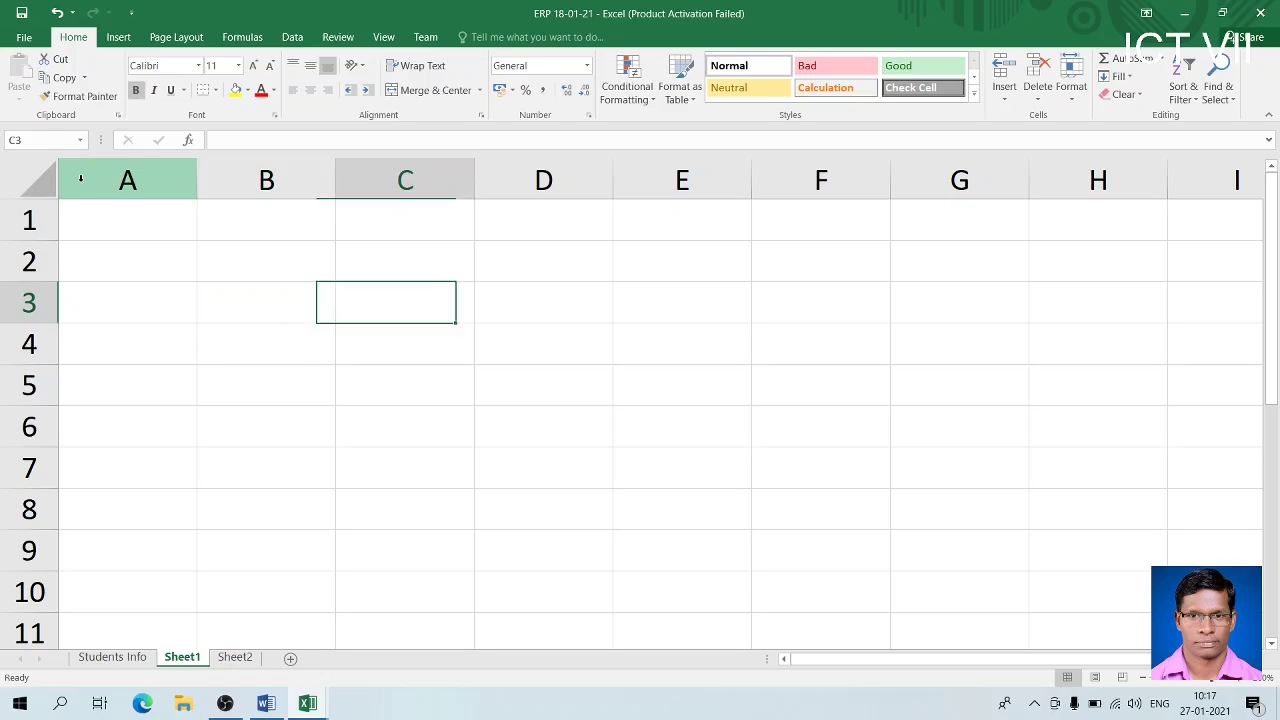
key(Right)
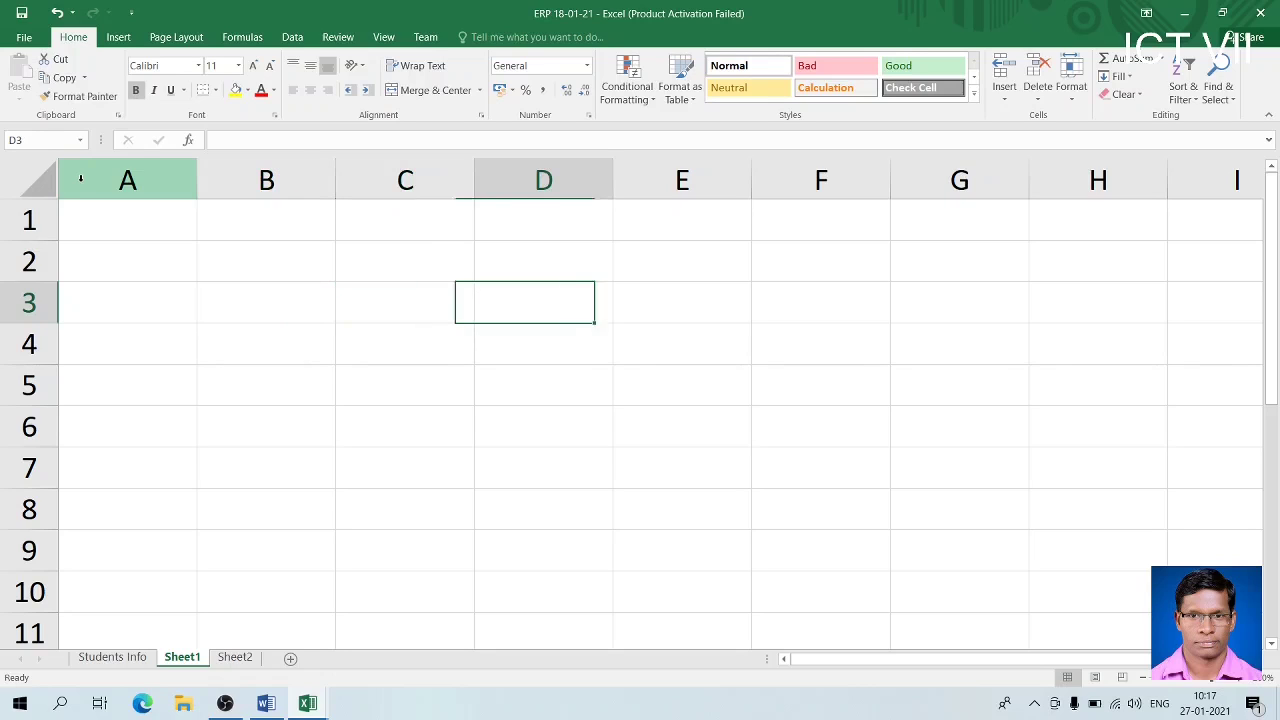
key(Down)
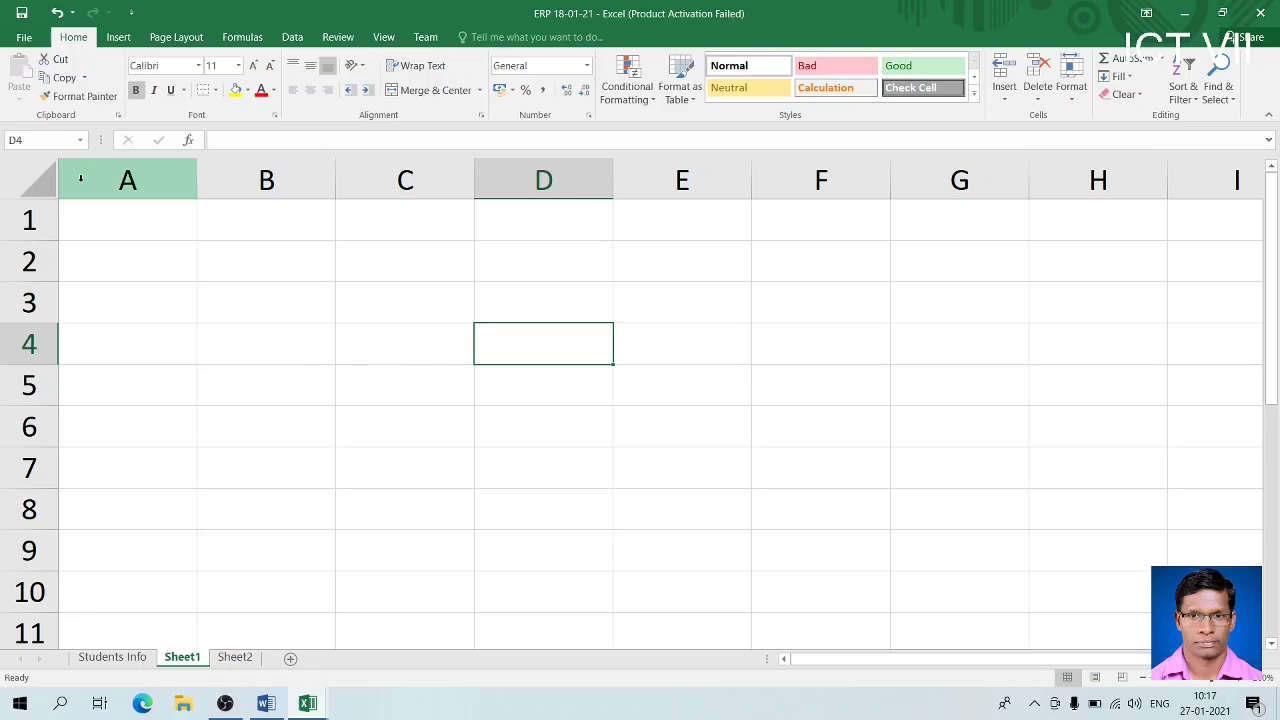
key(Left)
key(Left)
key(Left)
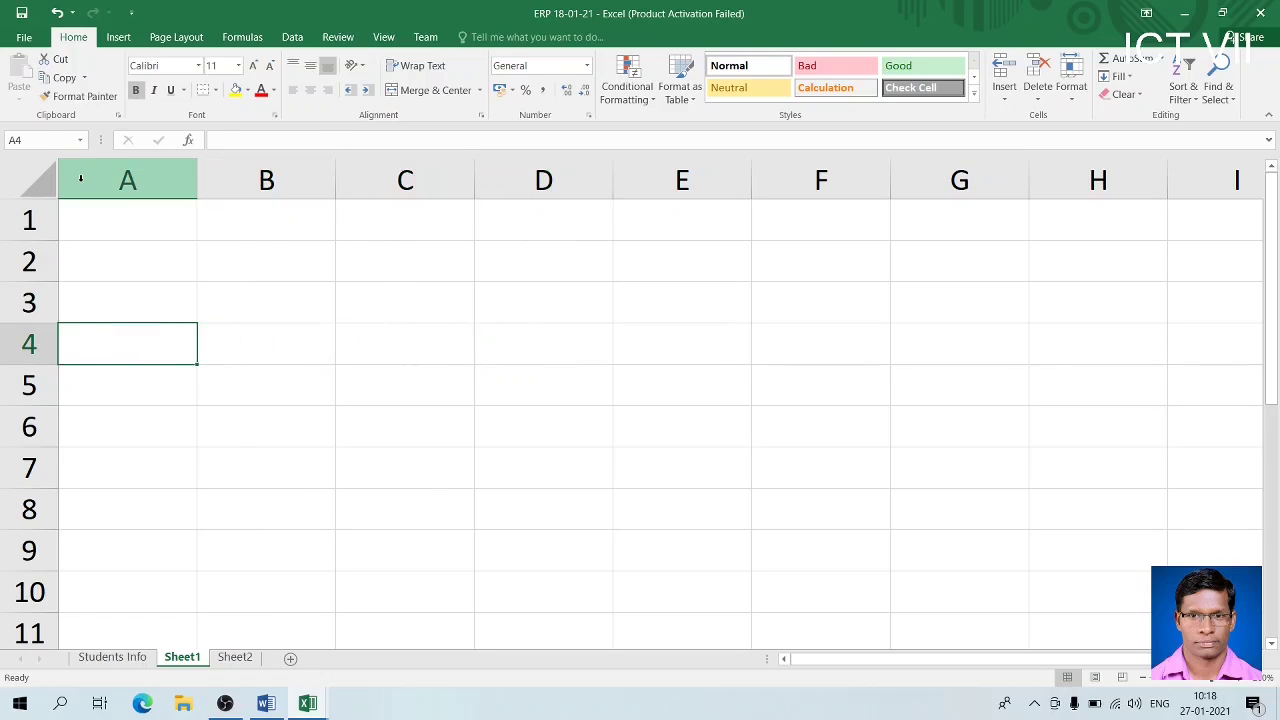
key(Right)
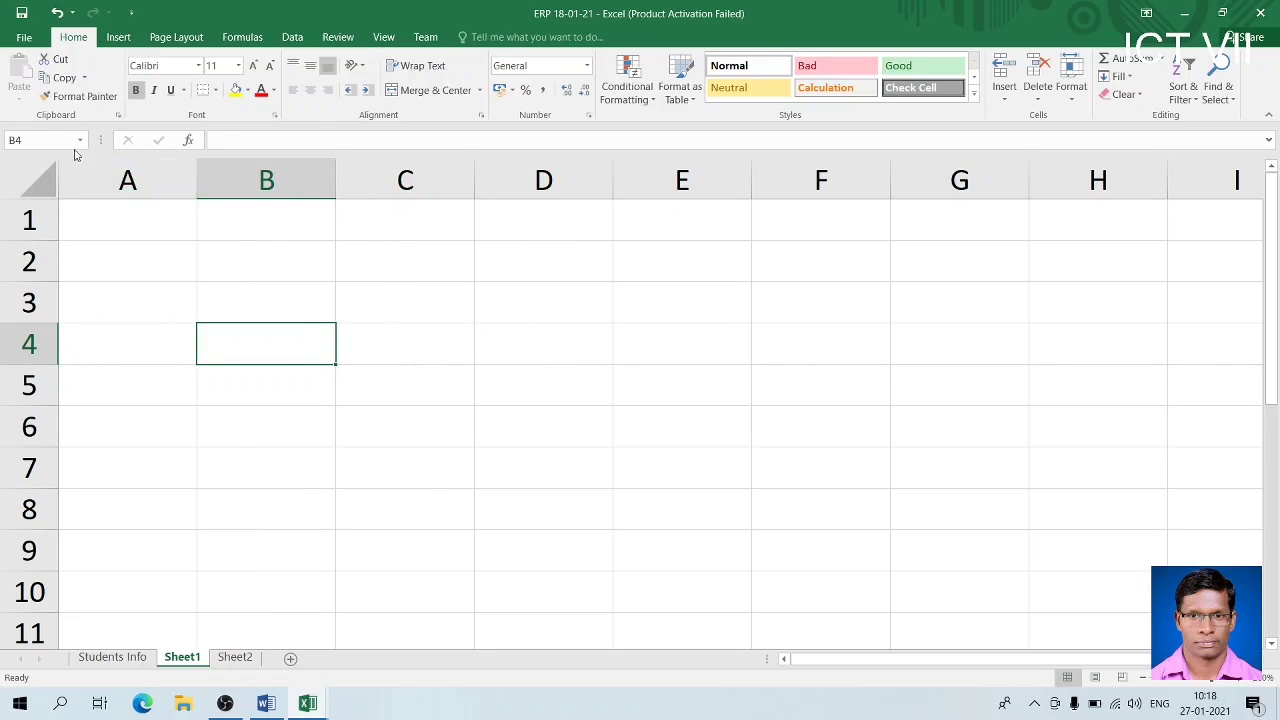
click(56, 143)
key(alt+Tab)
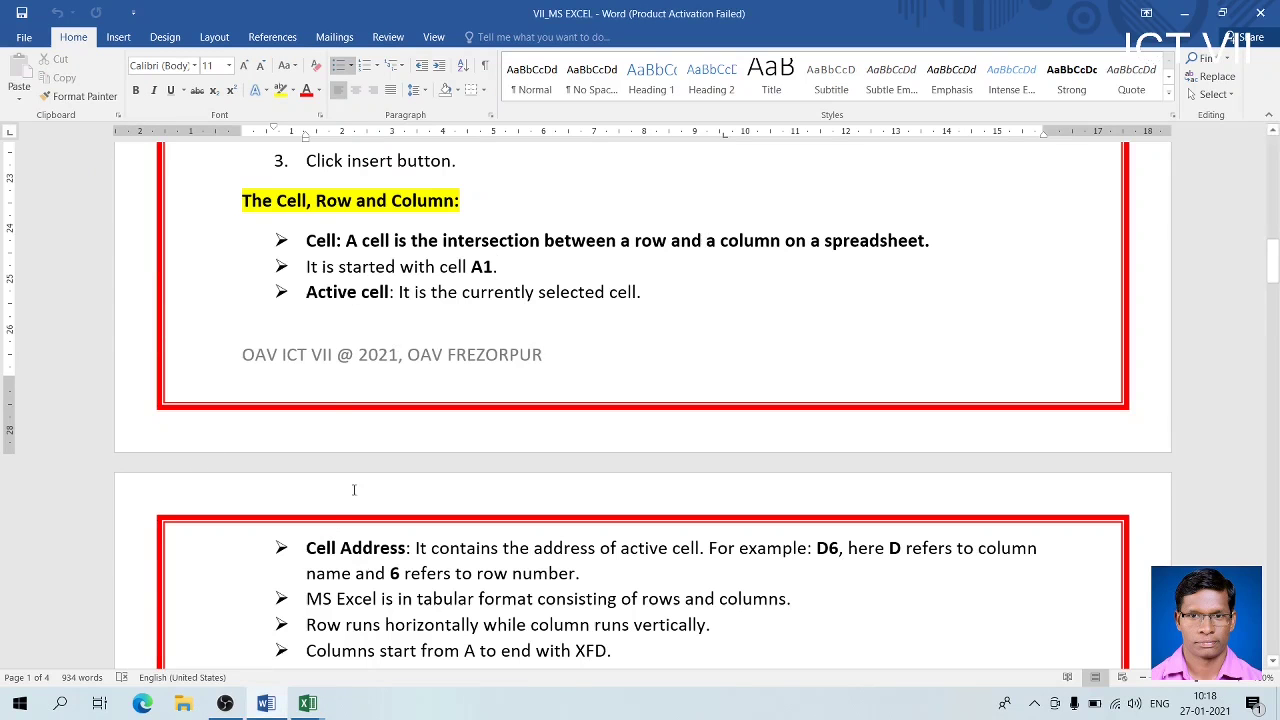
Point out the Cell Address, active cell and row number notes, scroll to Worksheet, then go to Excel
click(391, 548)
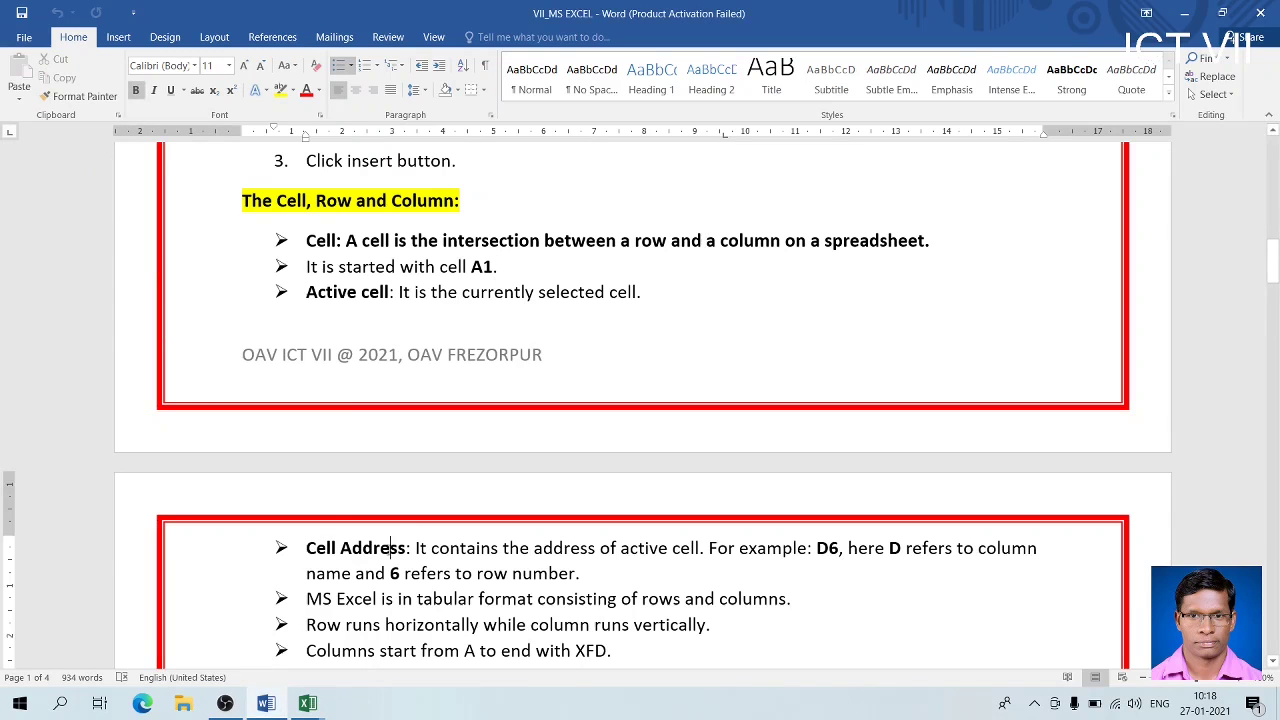
click(673, 548)
click(598, 567)
key(alt+Tab)
key(alt+Tab)
scroll(1273, 664, down, 5)
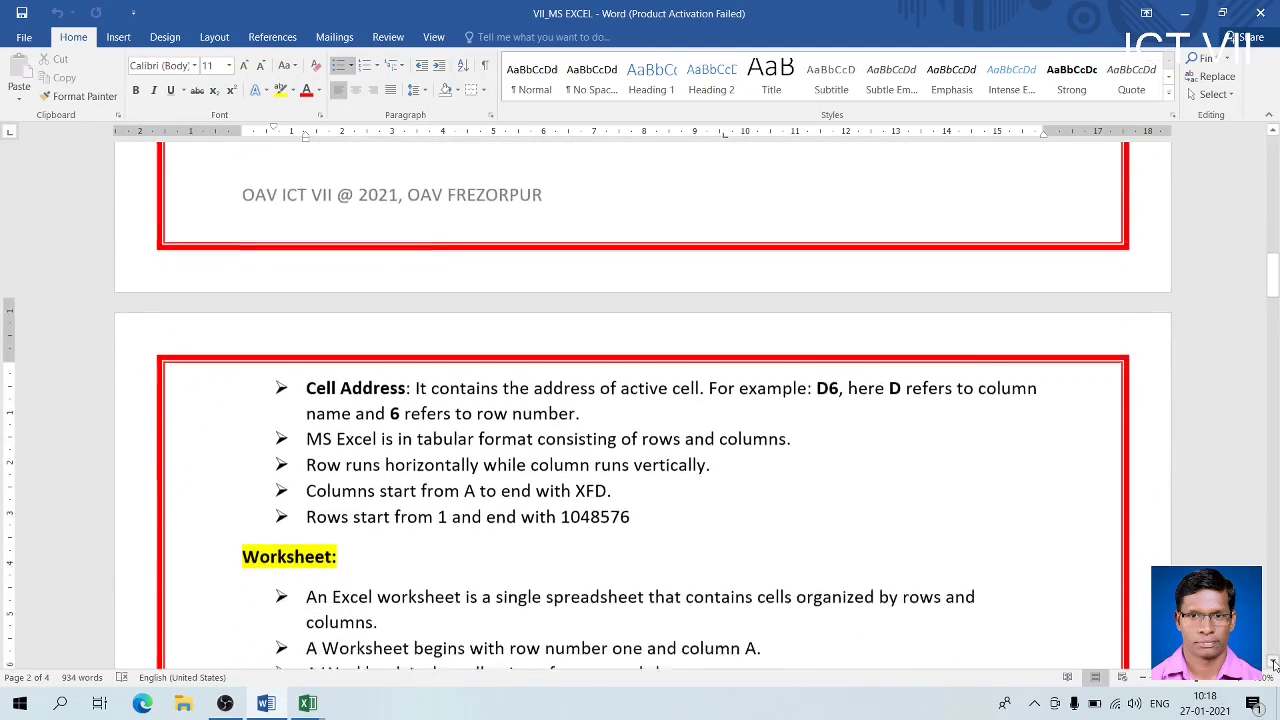
key(alt+Tab)
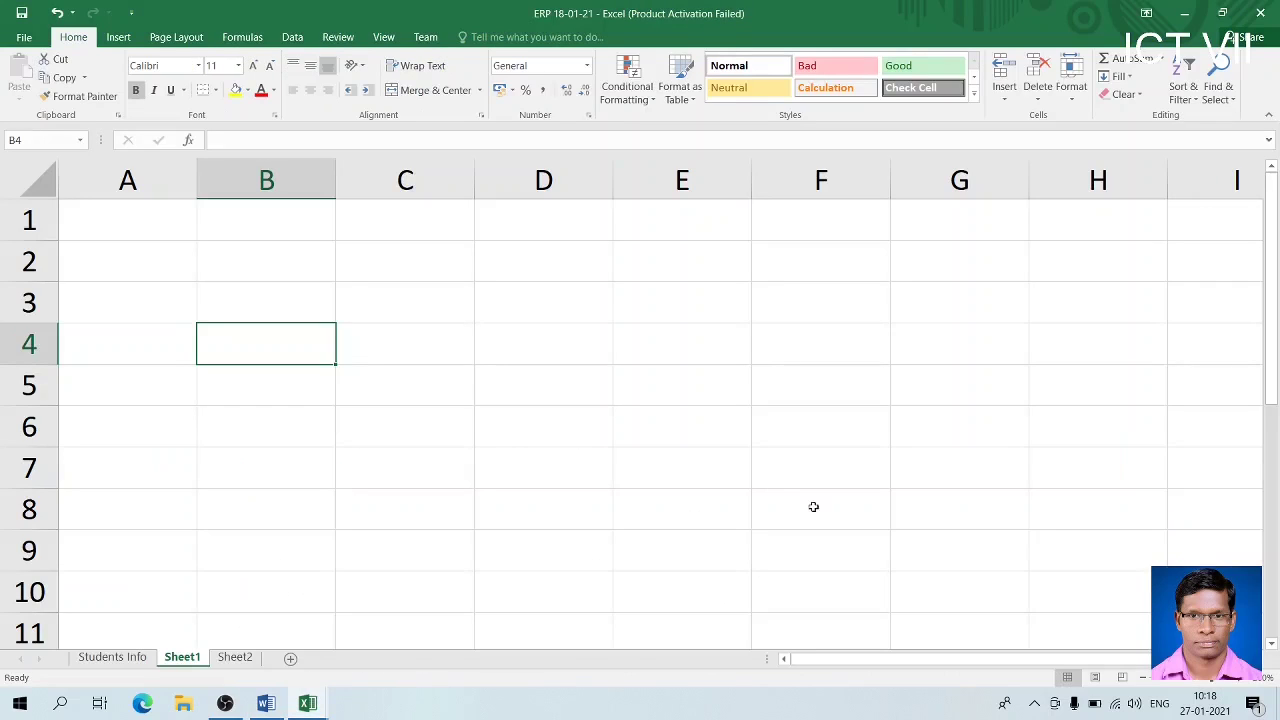
Select the whole of column B and row 2 using their headers
click(270, 176)
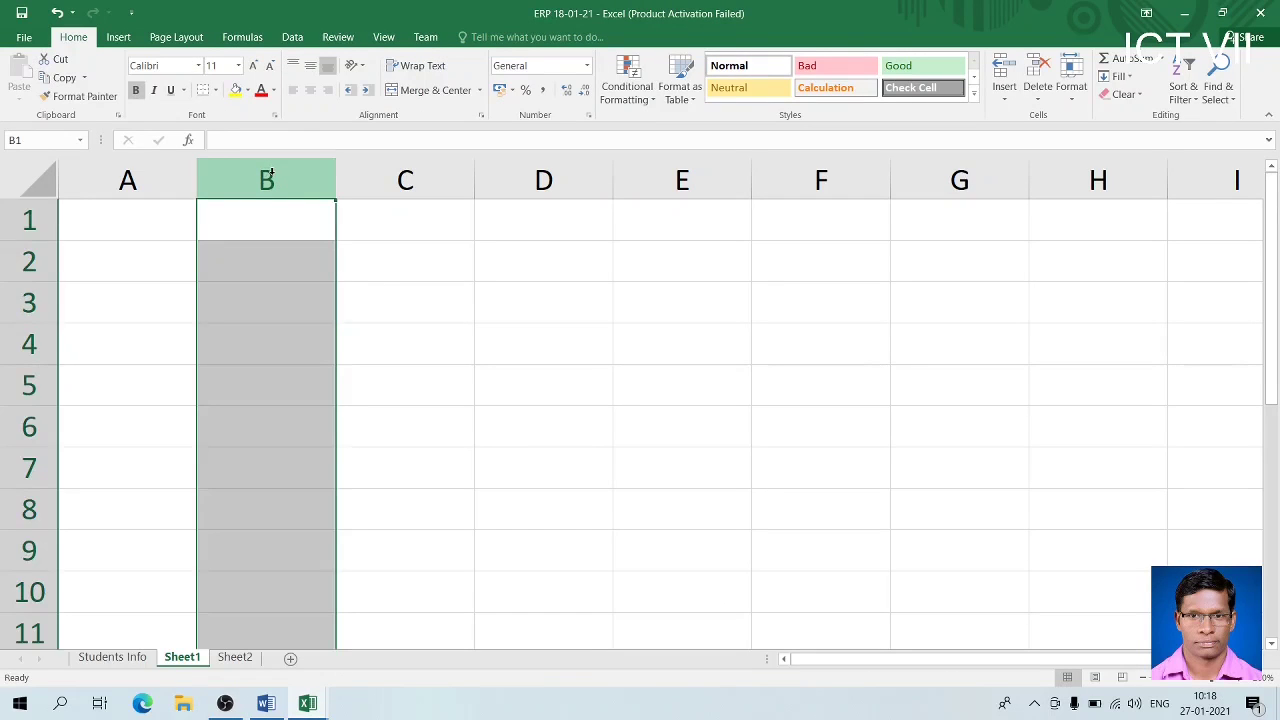
click(29, 262)
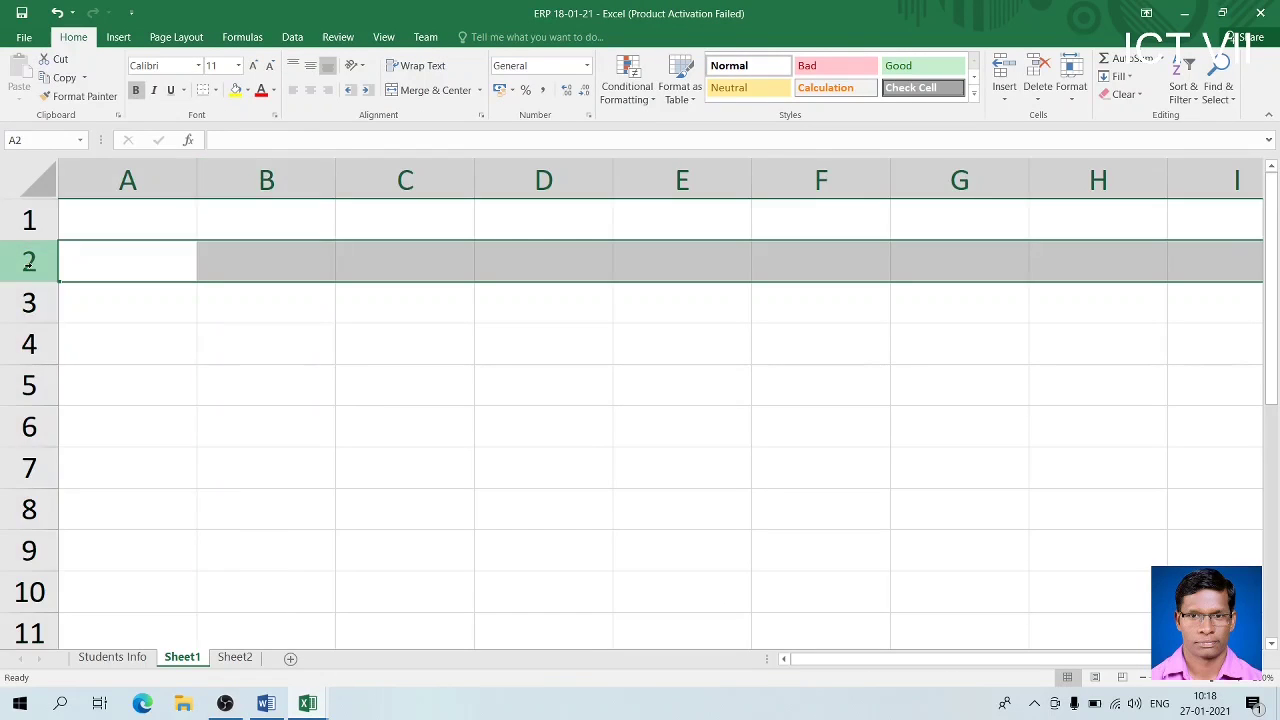
click(234, 180)
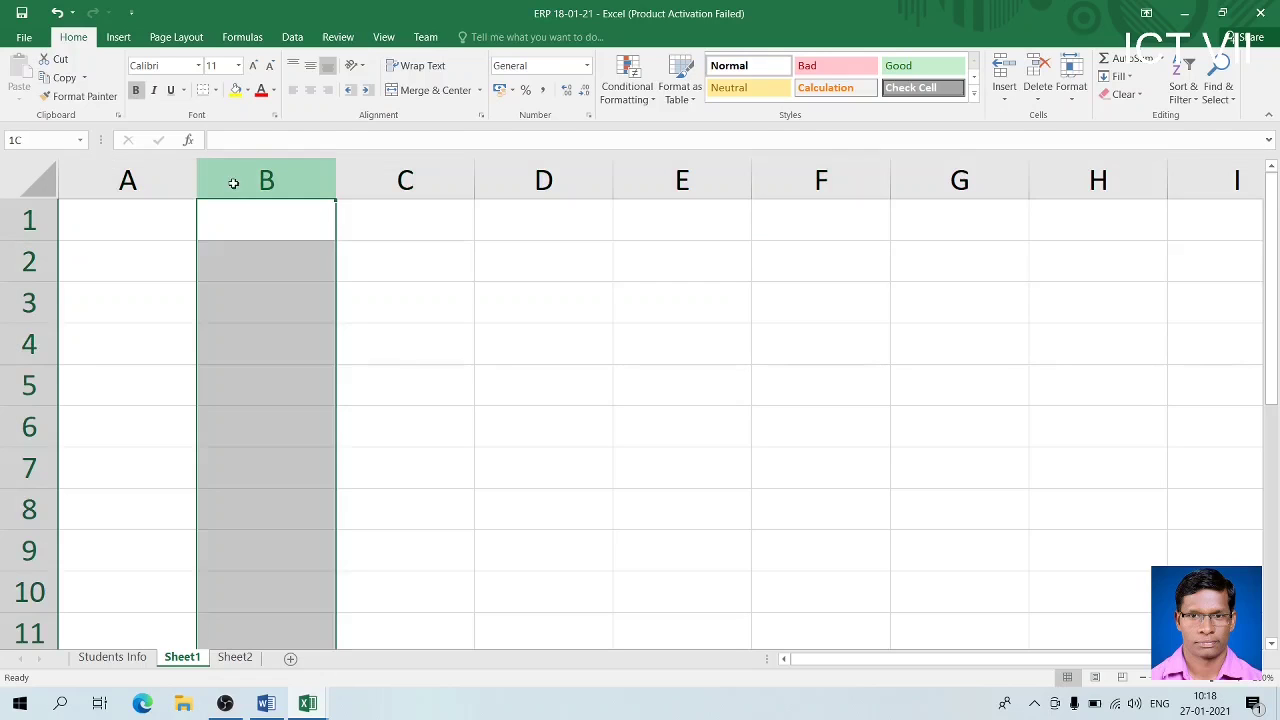
key(alt+Tab)
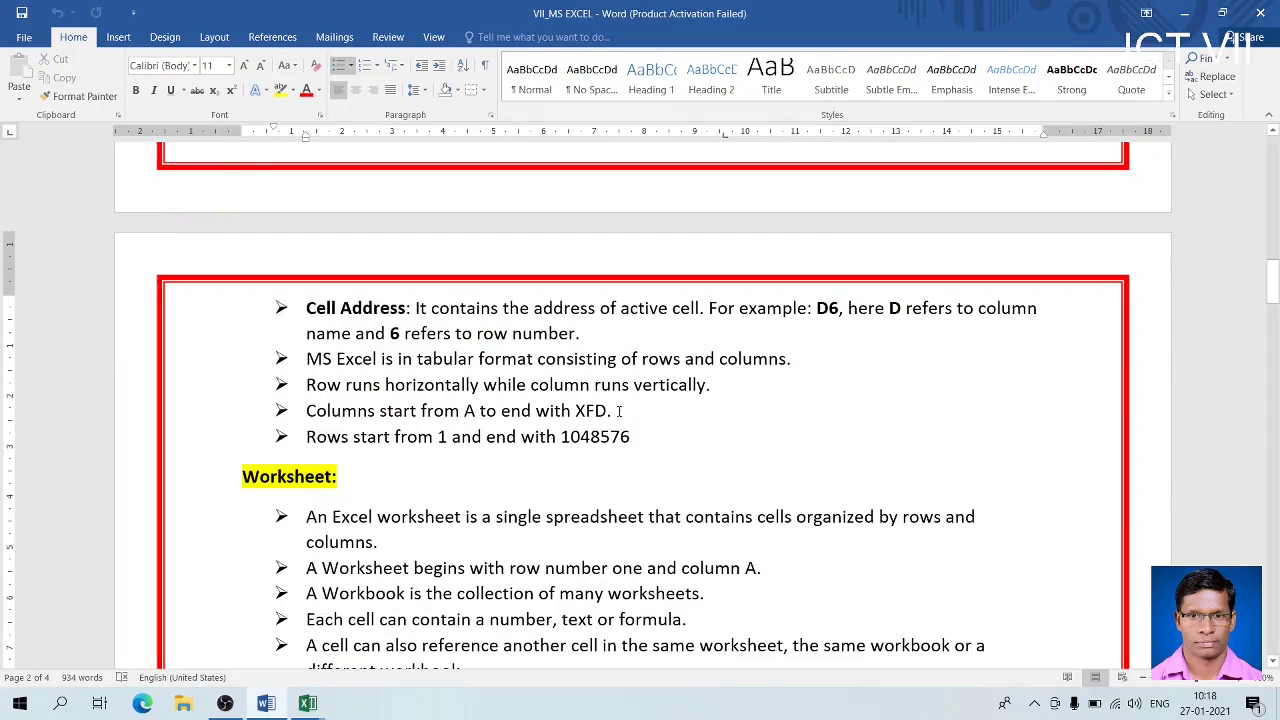
Highlight the XFD sentence in the notes, then select column A and row 1 (Shift+Space) in Excel
drag(617, 412, 306, 412)
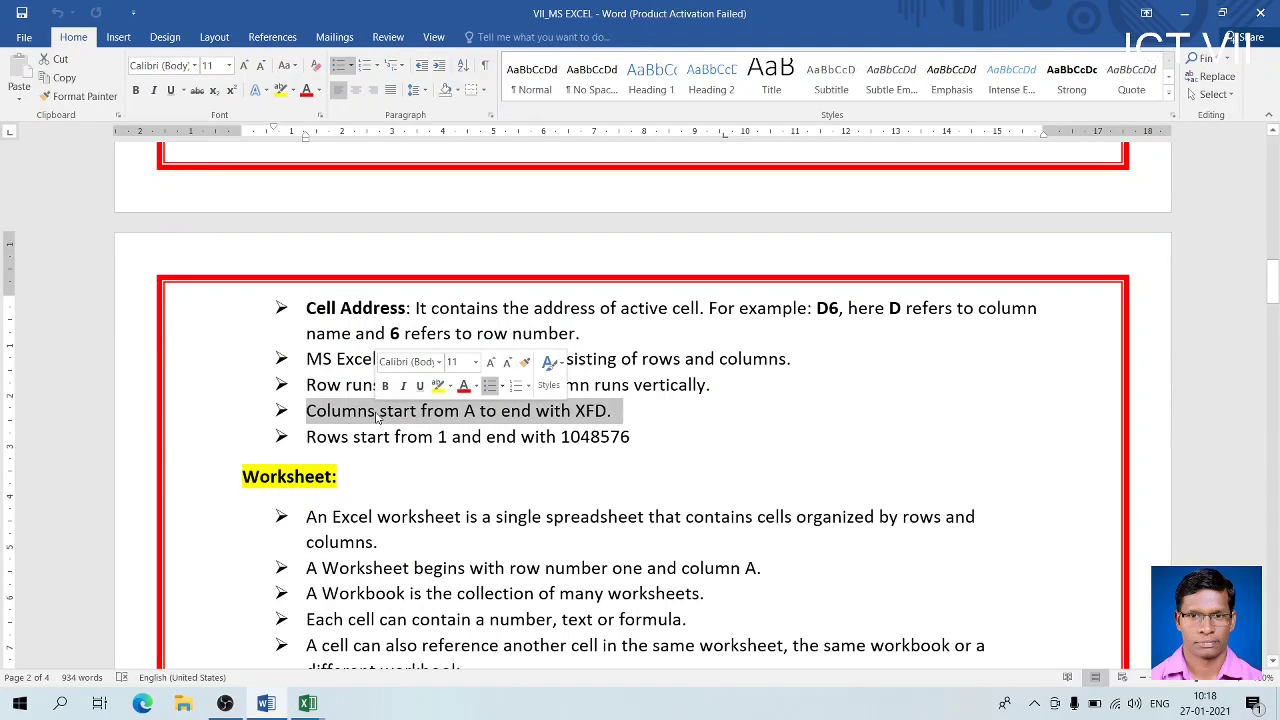
key(ctrl+c)
click(608, 412)
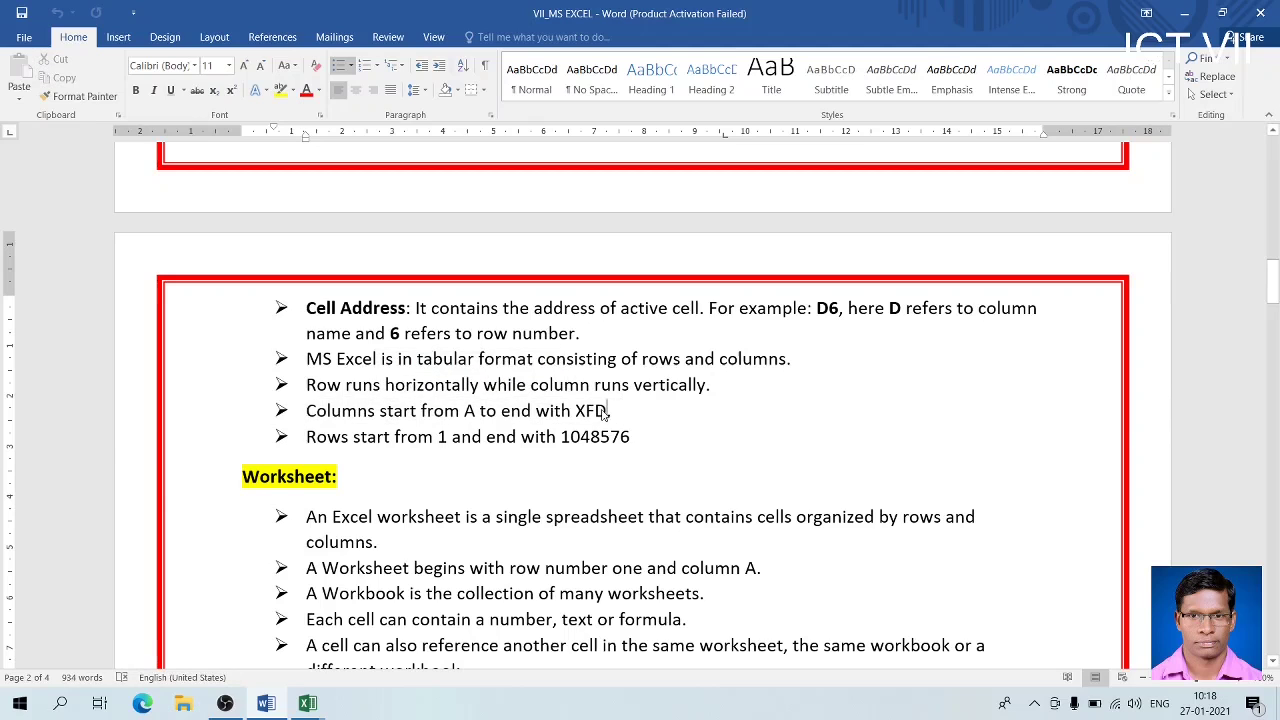
key(alt+Tab)
click(150, 181)
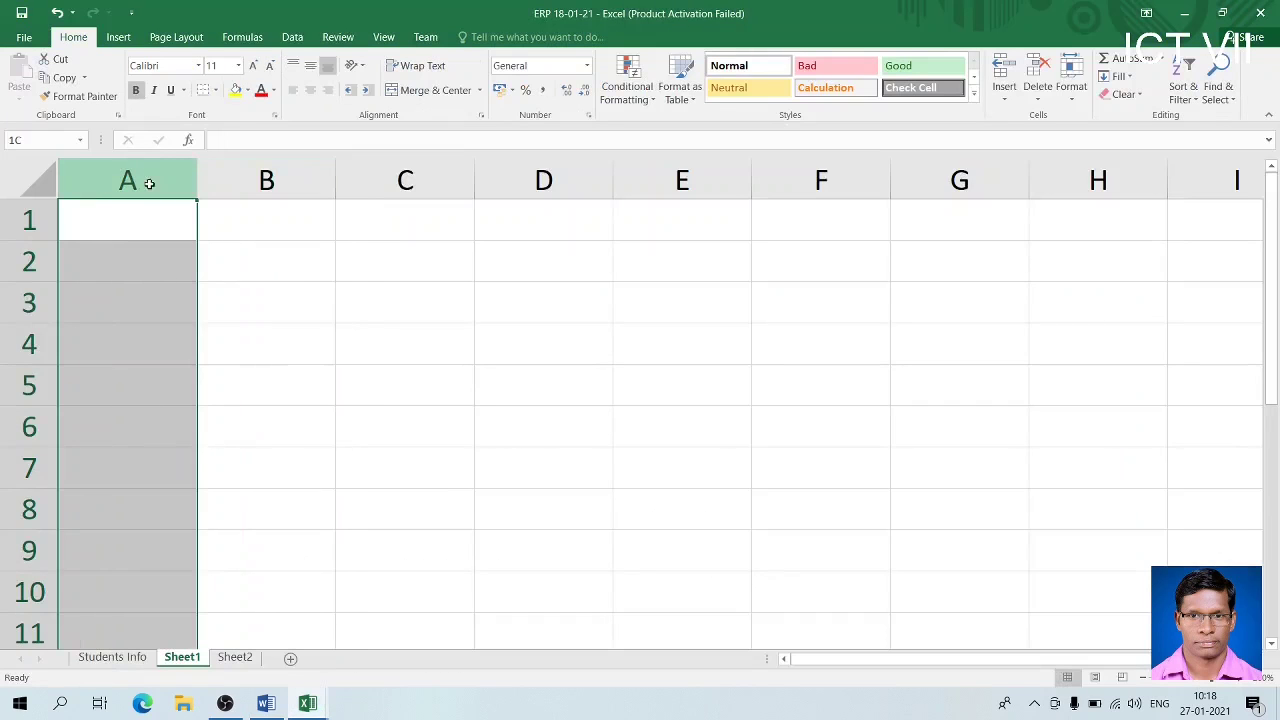
click(126, 238)
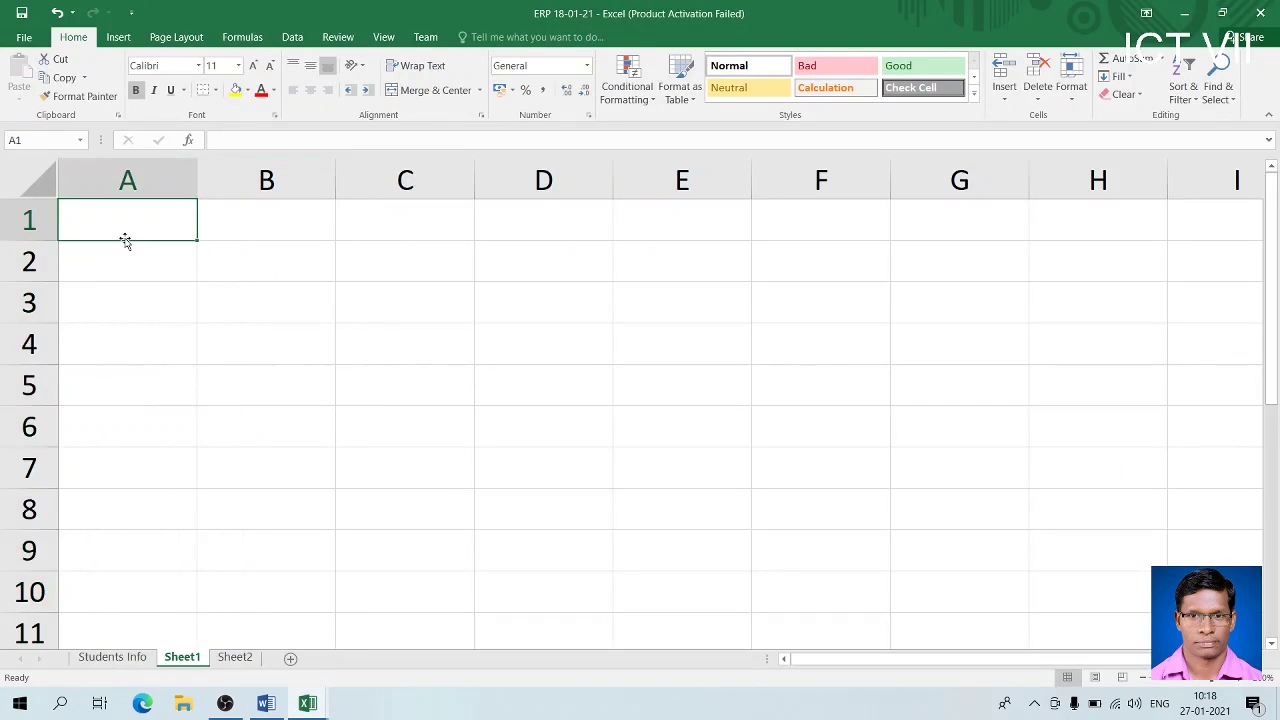
key(shift+space)
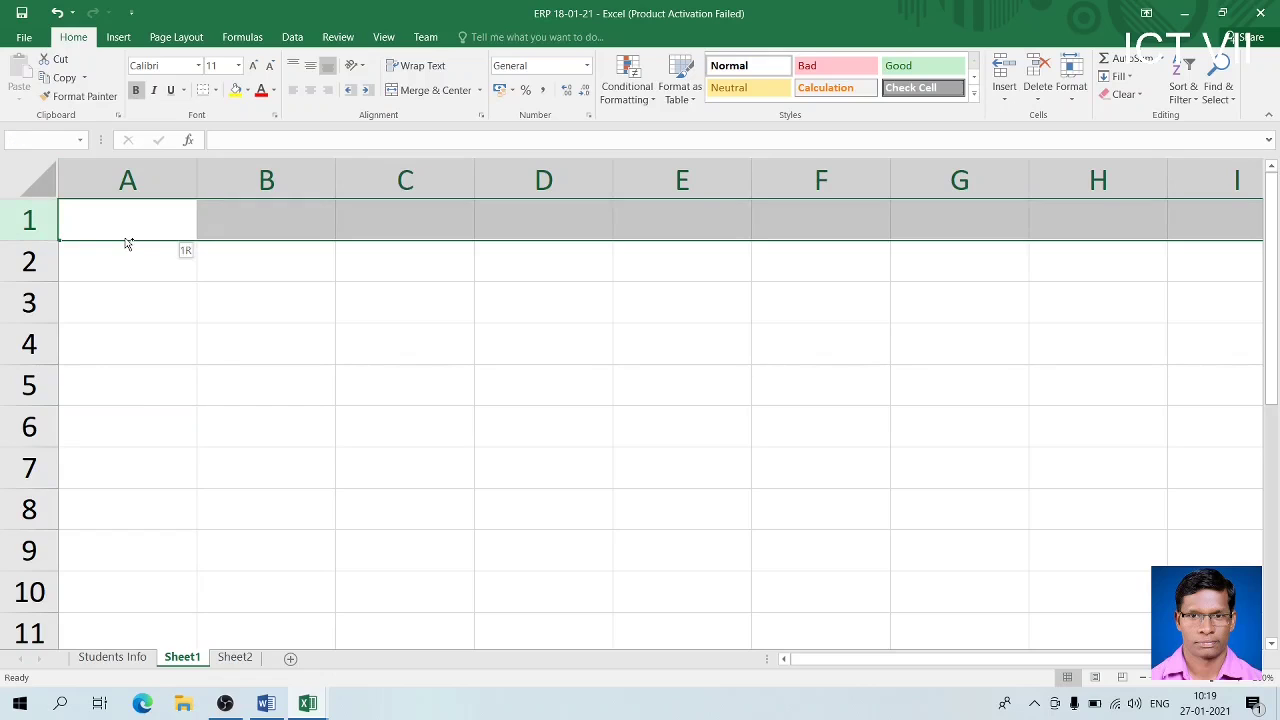
click(125, 227)
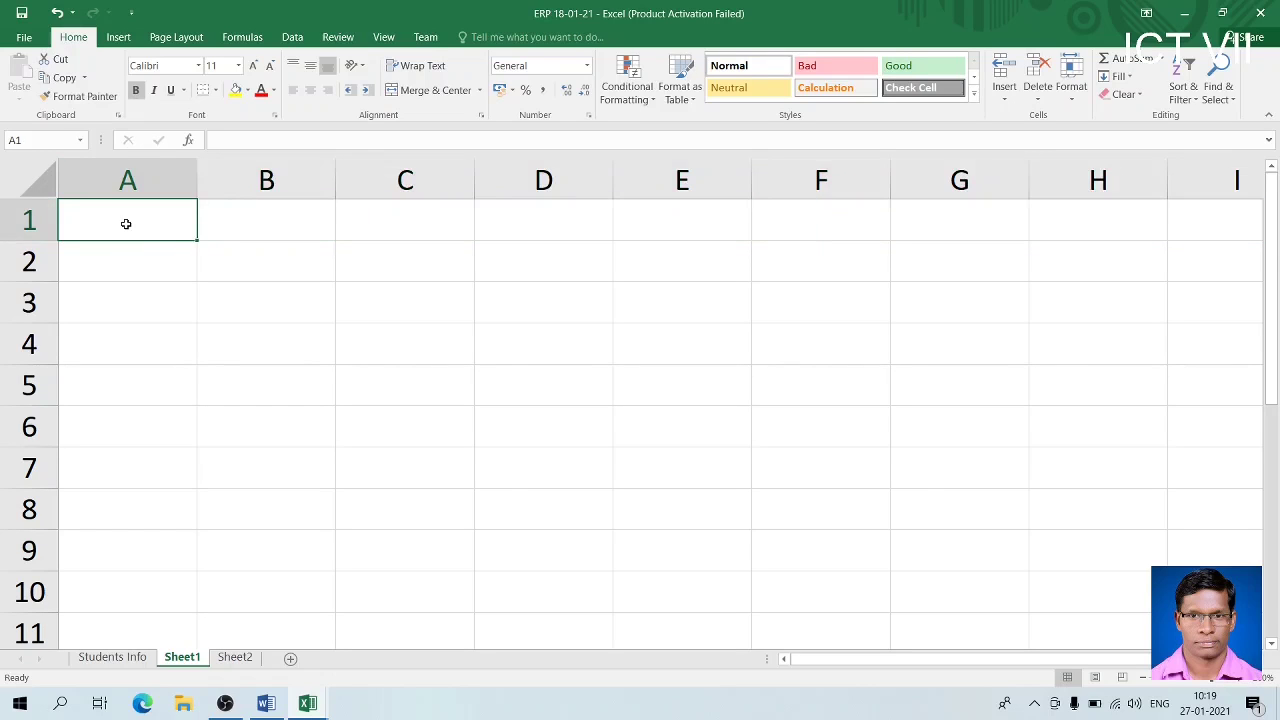
Jump to last column XFD and last row 1048576 with Ctrl+arrows, returning to A1 each time
key(ctrl+Right)
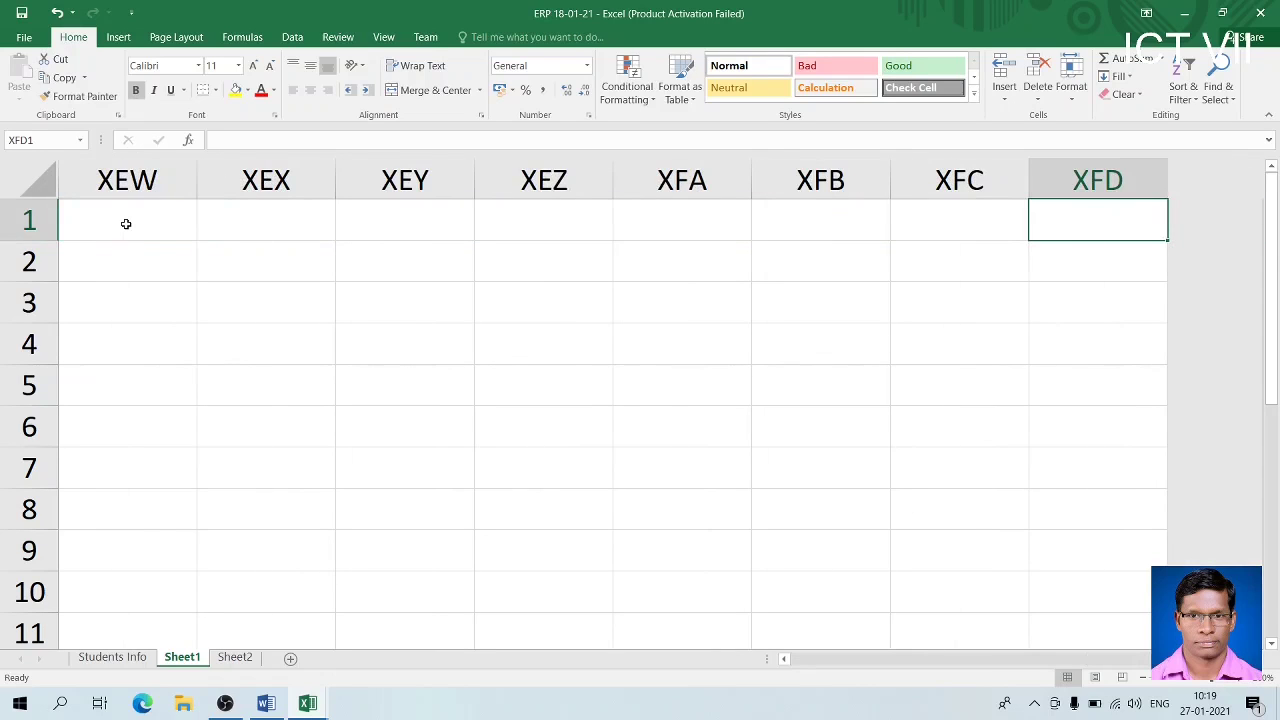
key(ctrl+Left)
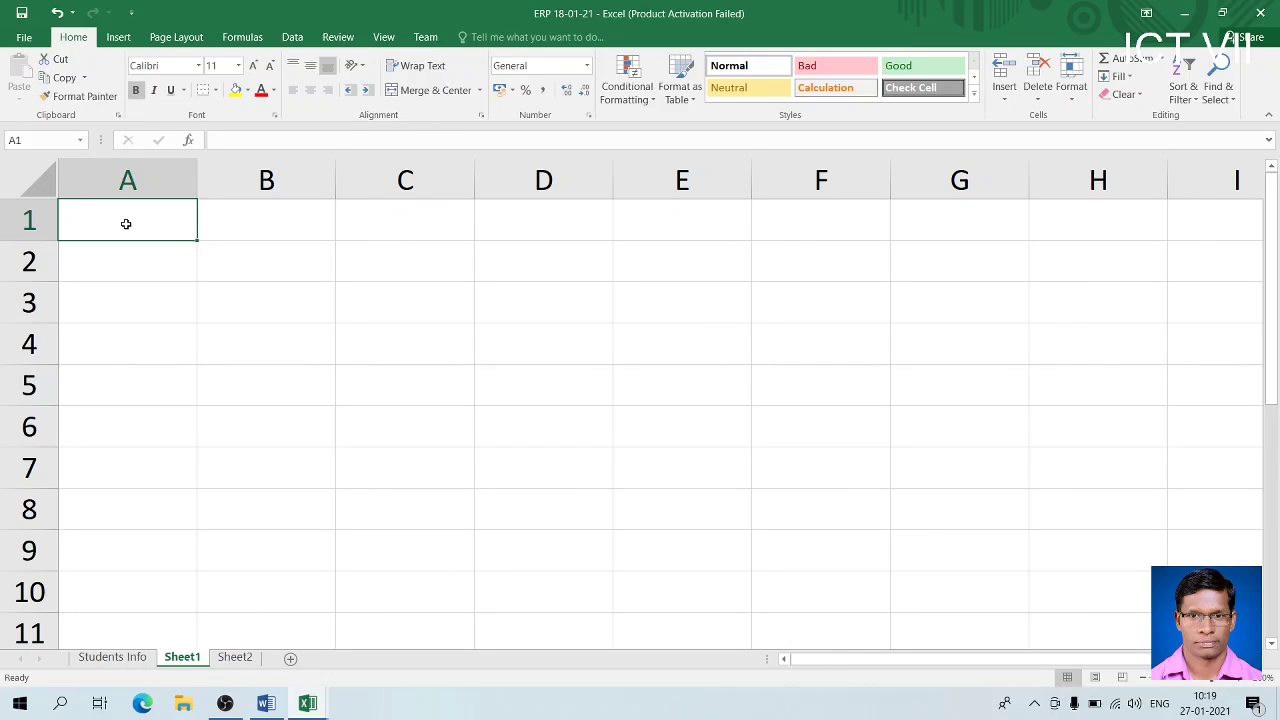
key(ctrl+Right)
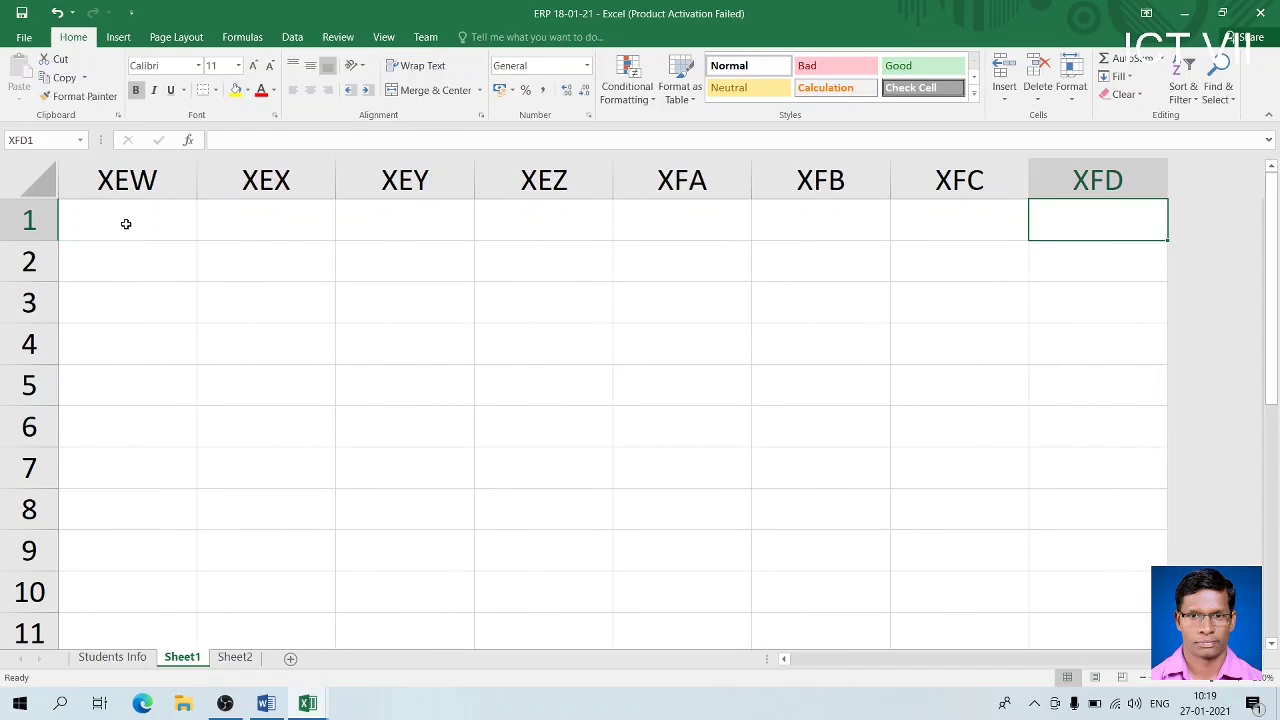
key(ctrl+Left)
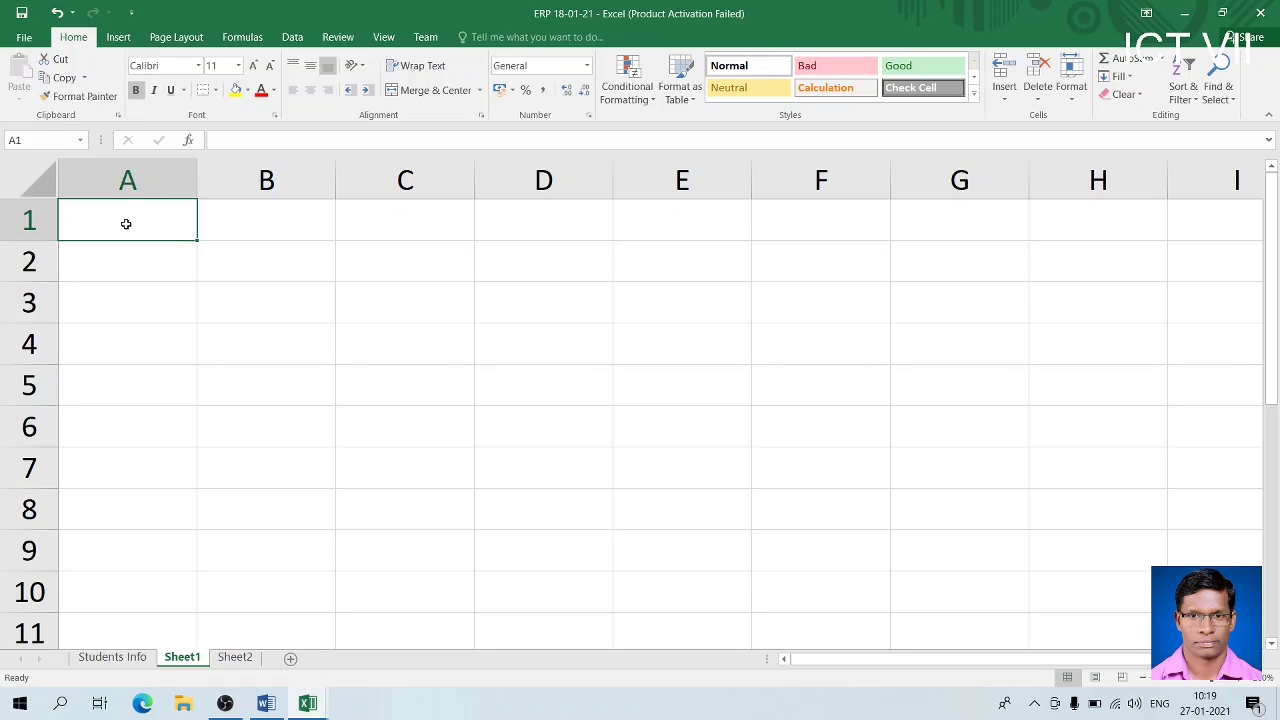
key(ctrl+Down)
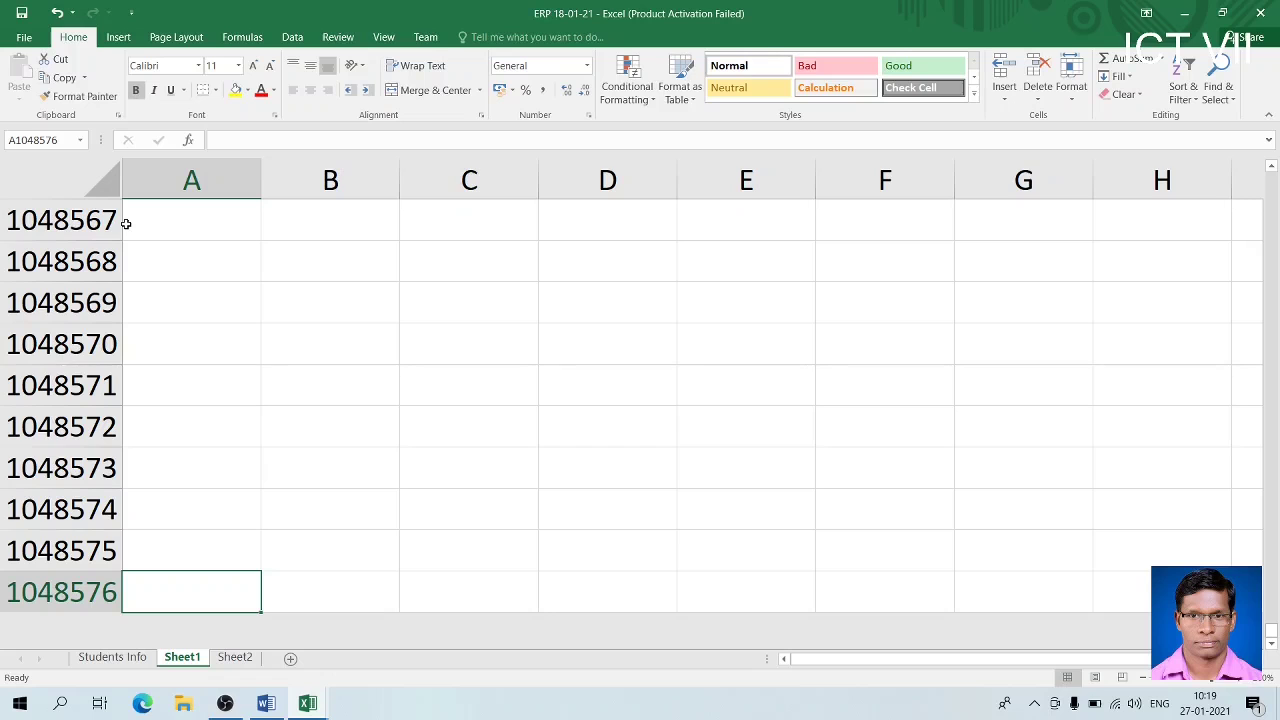
key(ctrl+Up)
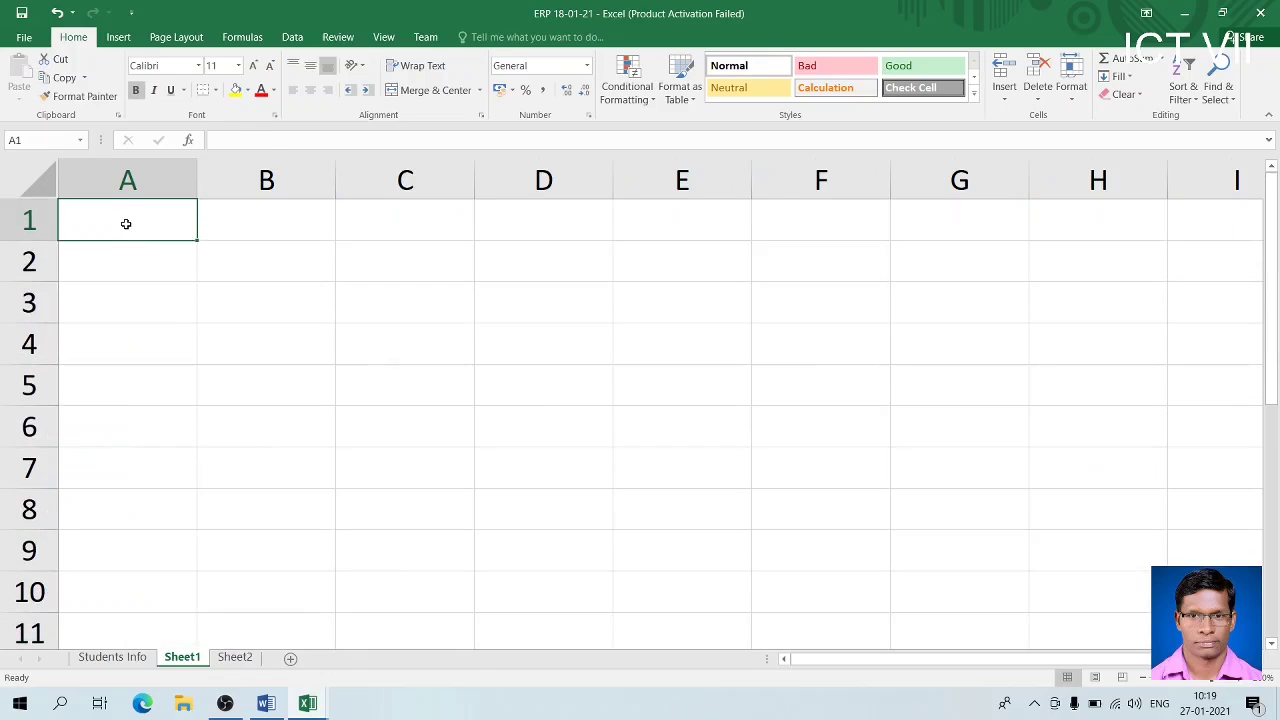
key(alt+Tab)
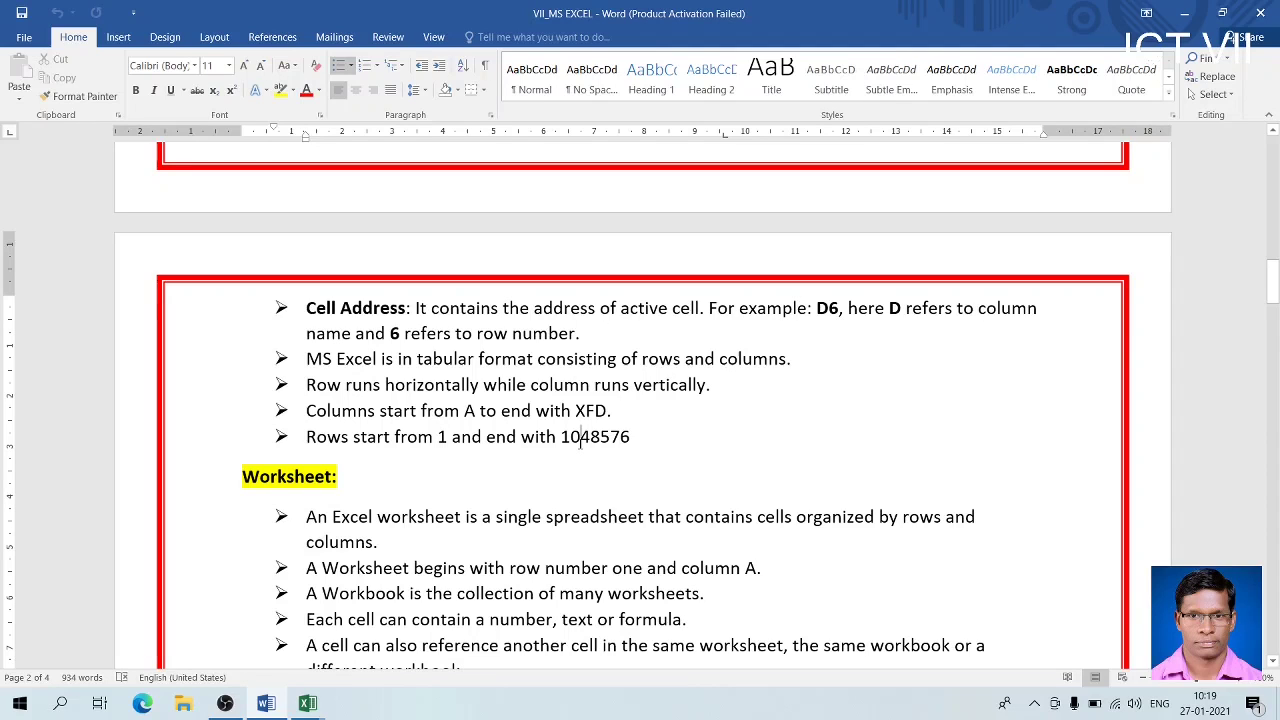
Scroll the Word notes down to the Insertion of new Worksheet section
click(580, 440)
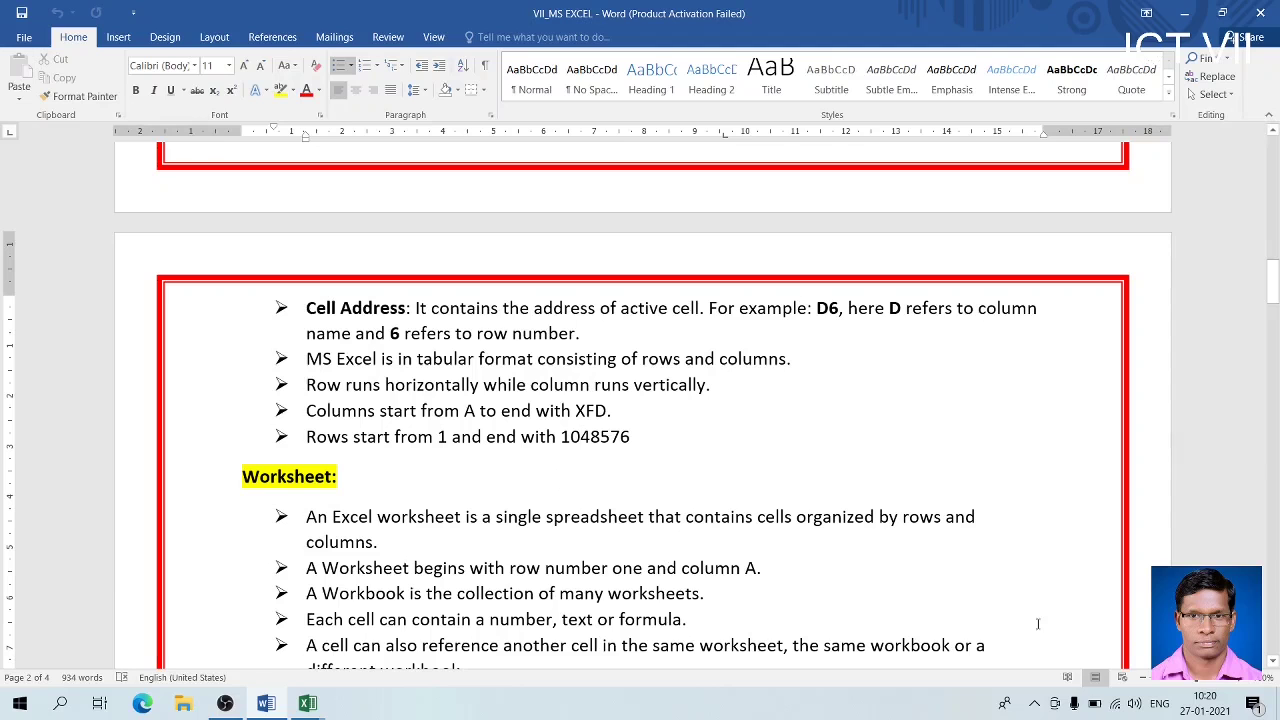
click(1273, 664)
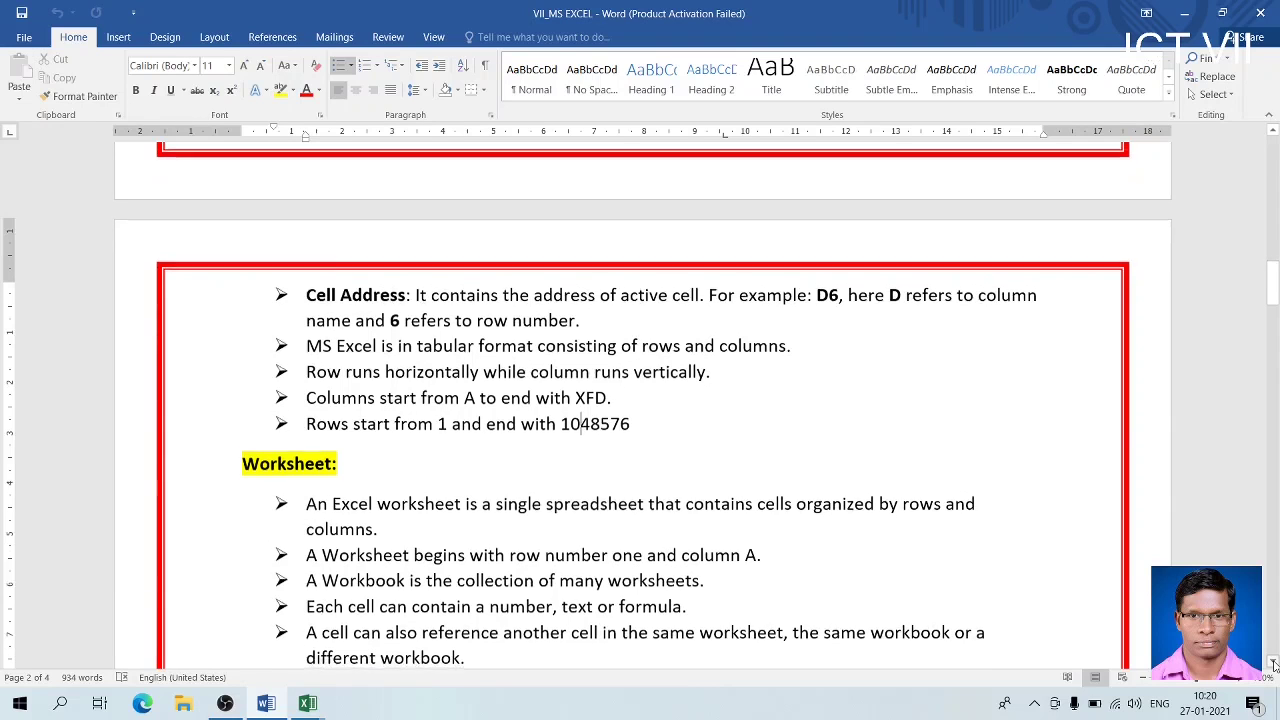
click(1273, 664)
scroll(615, 235, down, 3)
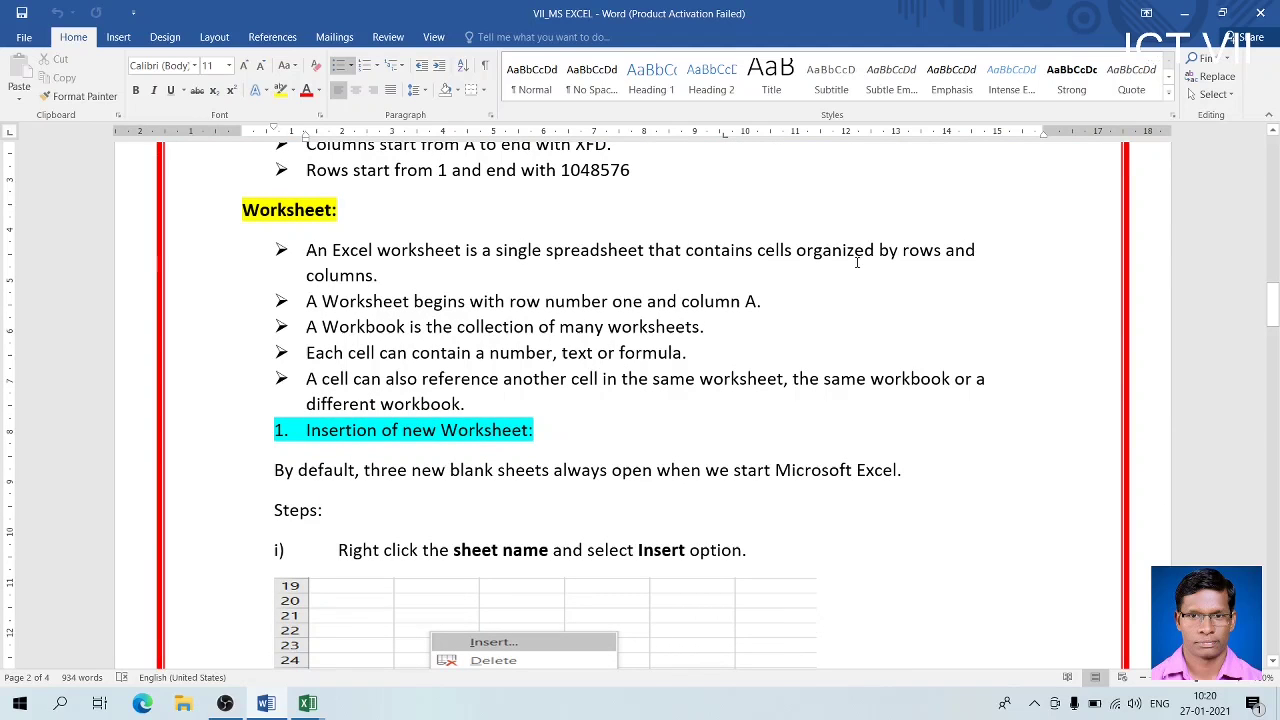
key(alt+Tab)
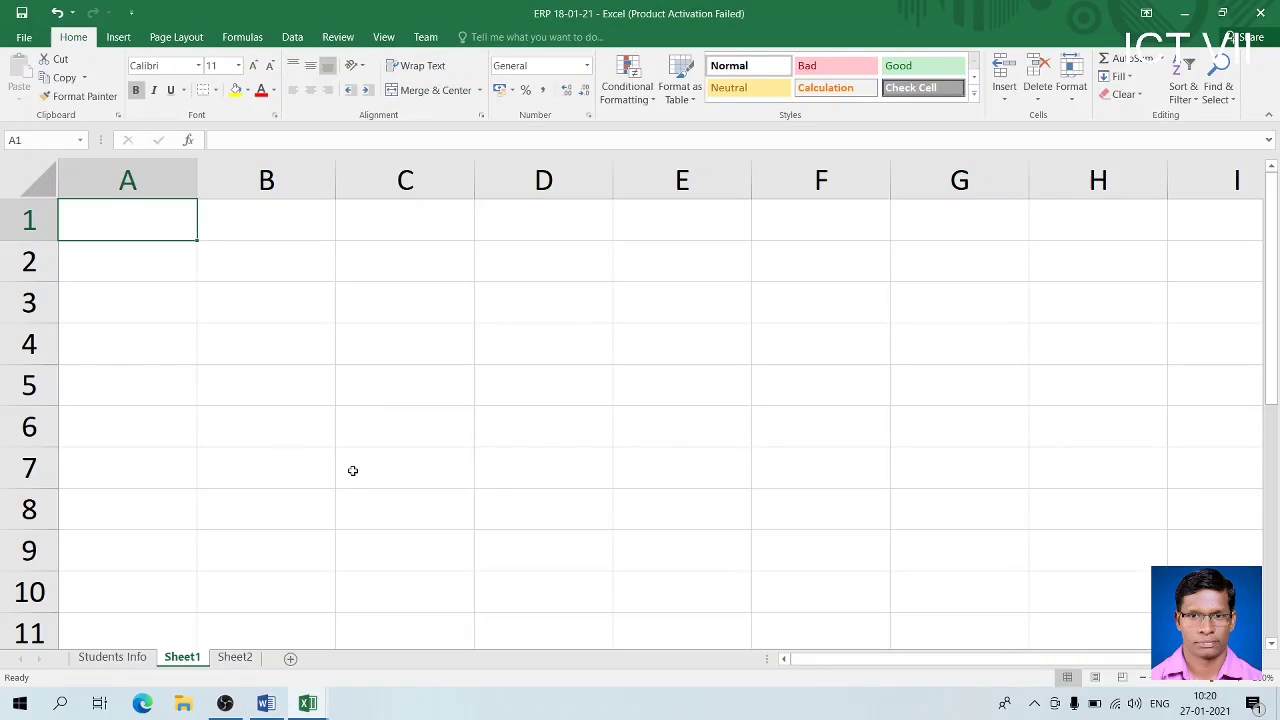
key(alt+Tab)
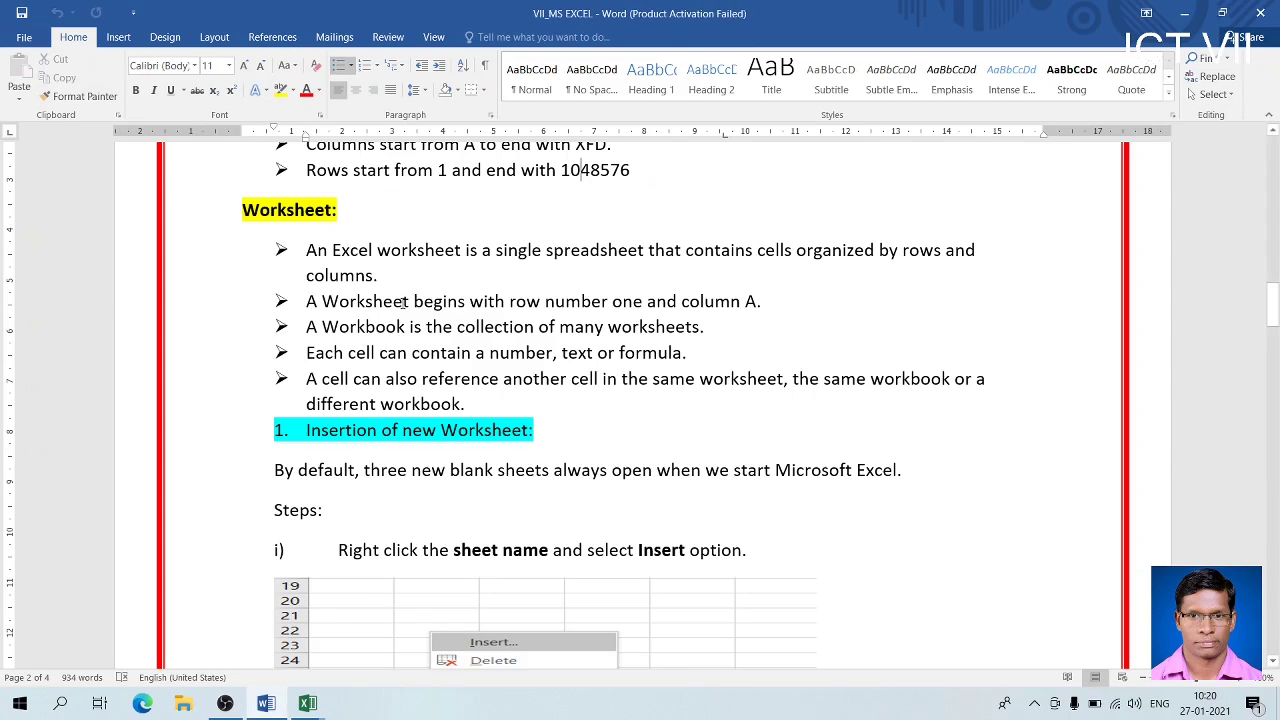
Point out the lines on where a worksheet begins and on workbooks, then switch to Excel
click(474, 302)
key(alt+Tab)
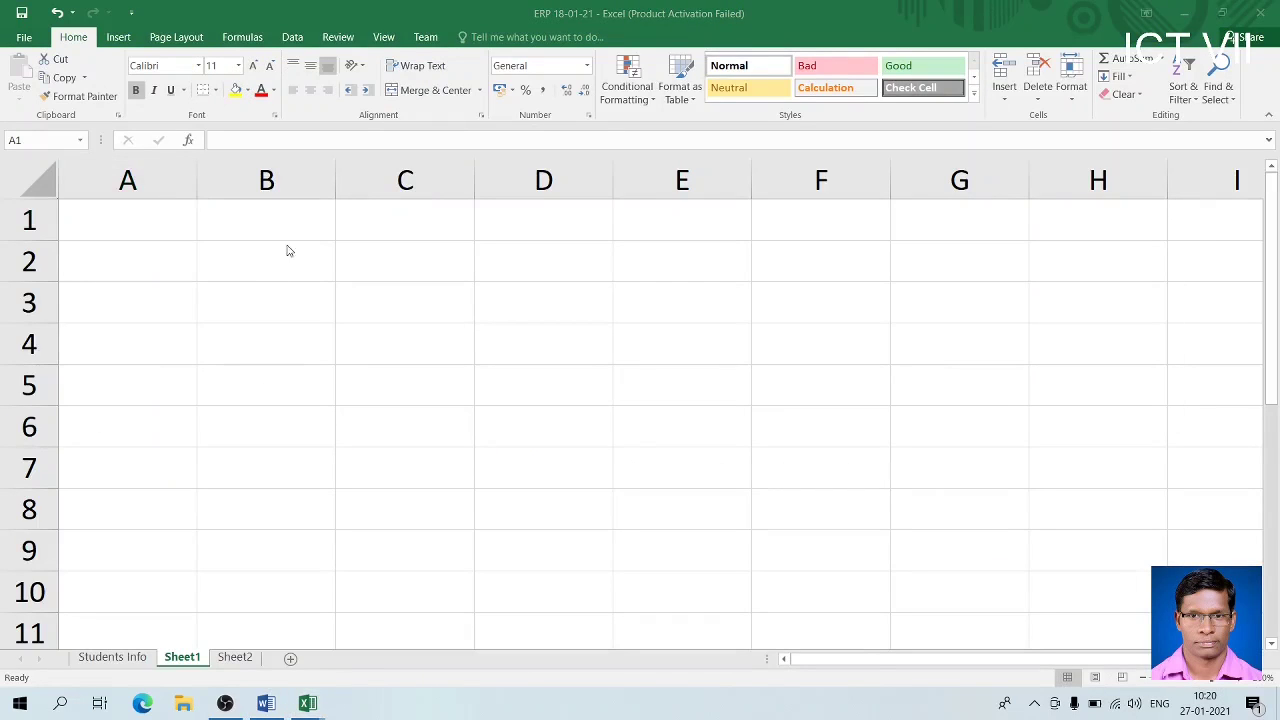
key(alt+Tab)
key(alt+Tab)
key(alt+Tab)
key(alt+Tab)
key(alt+Tab)
key(alt+Tab)
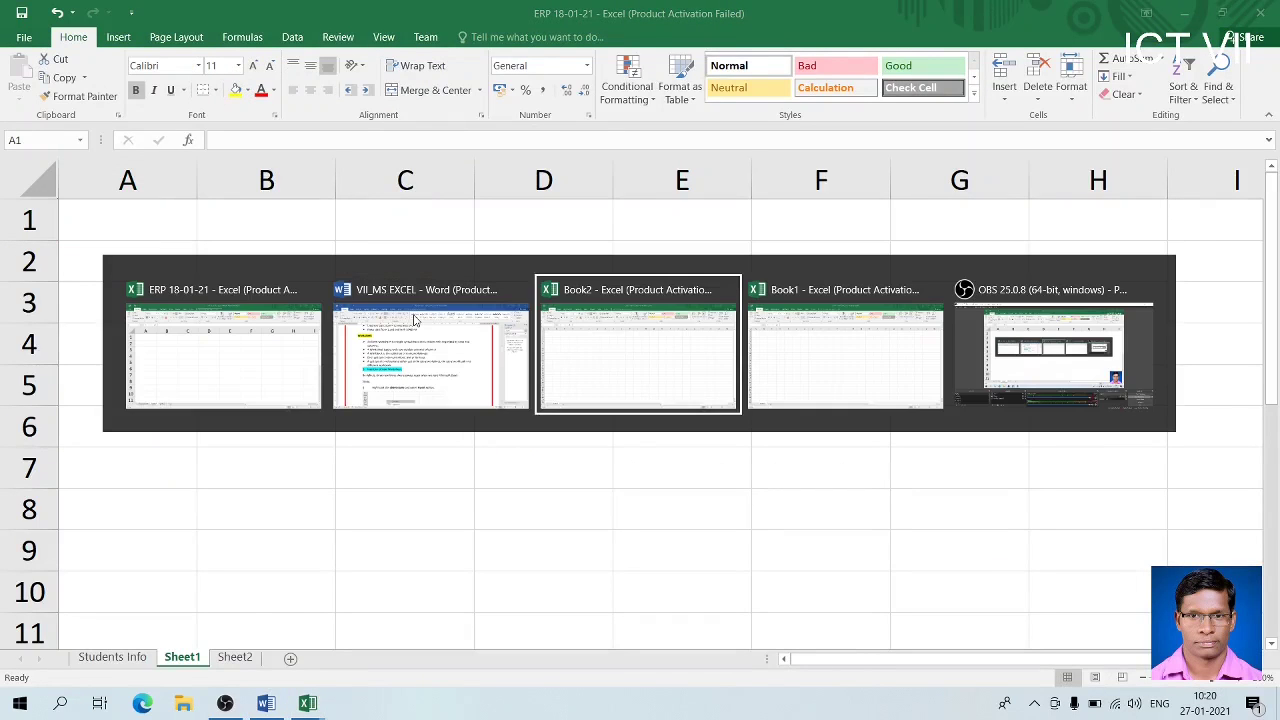
key(Escape)
key(alt+Tab)
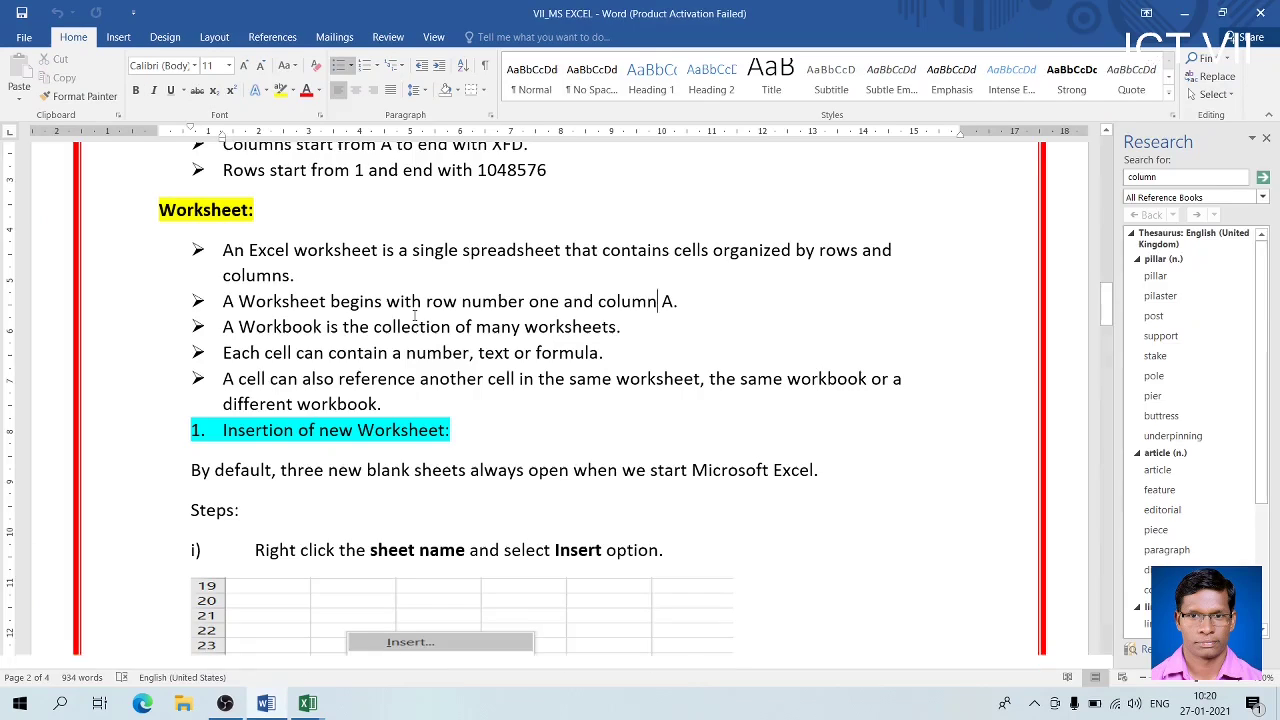
key(alt+Tab)
key(alt+Tab)
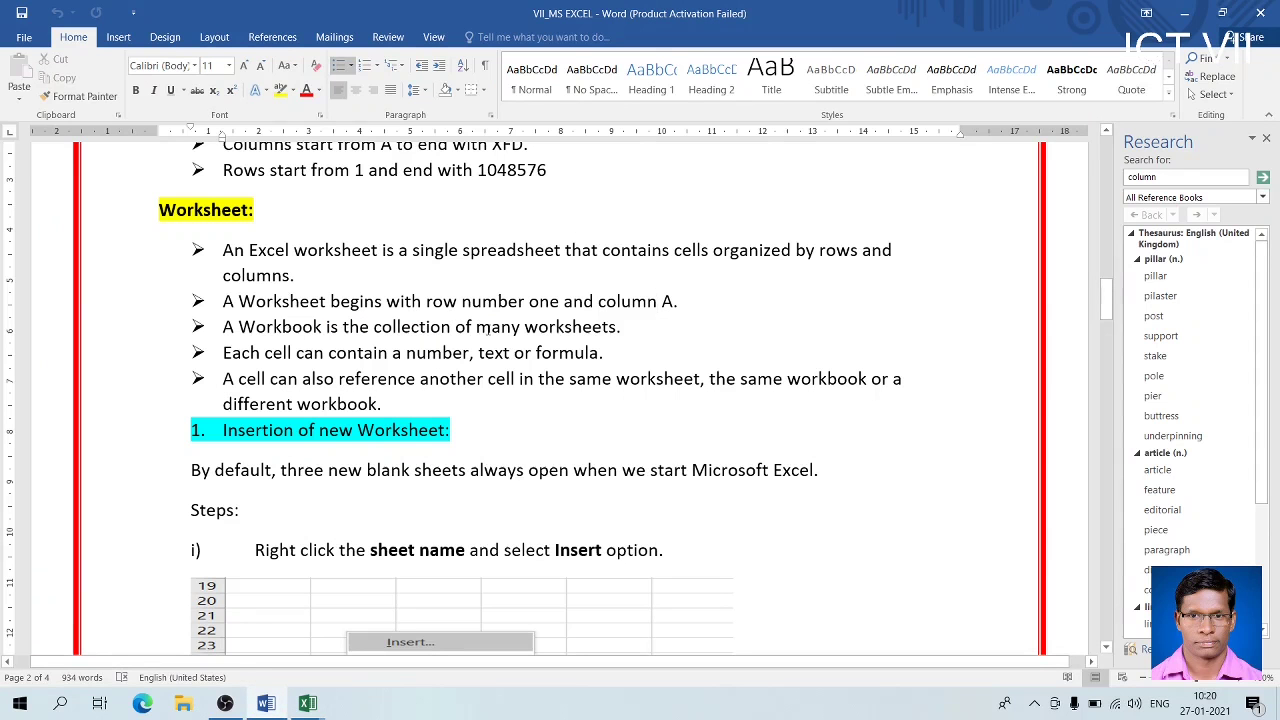
click(492, 327)
key(alt+Tab)
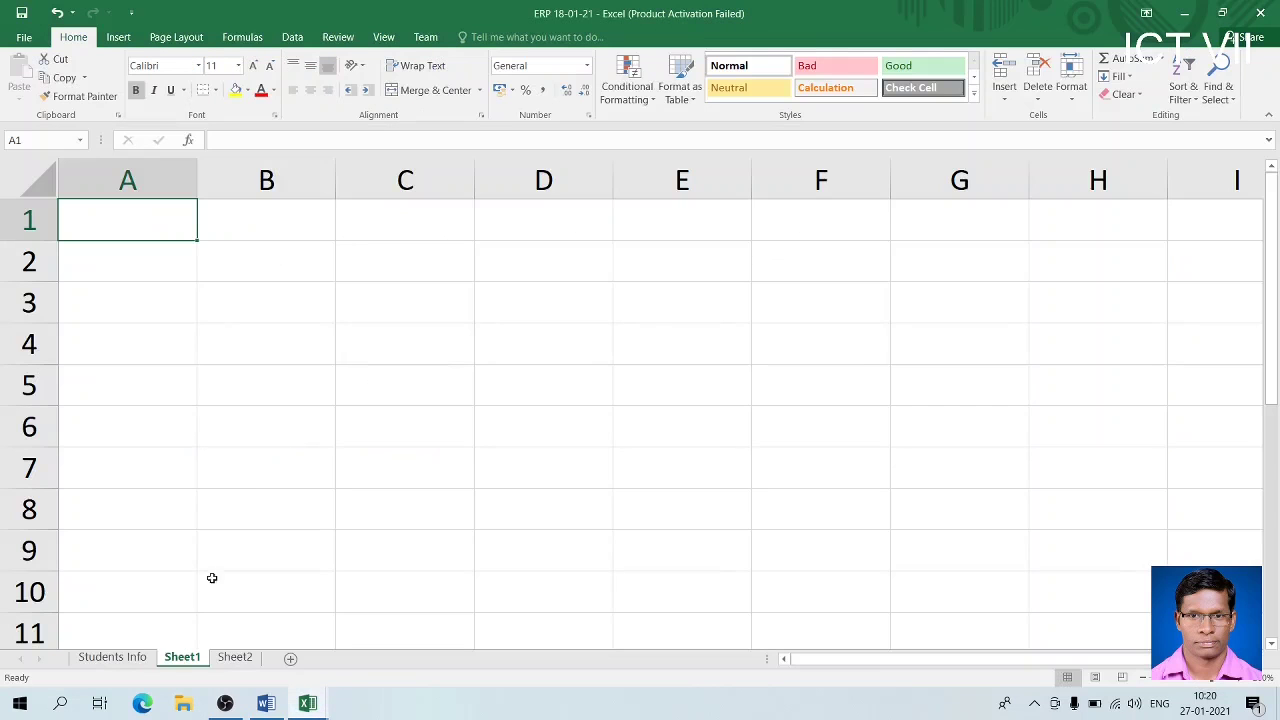
Flip between the Students Info, Sheet1 and Sheet2 tabs, ending on the blank Sheet2
click(235, 657)
click(182, 657)
click(120, 660)
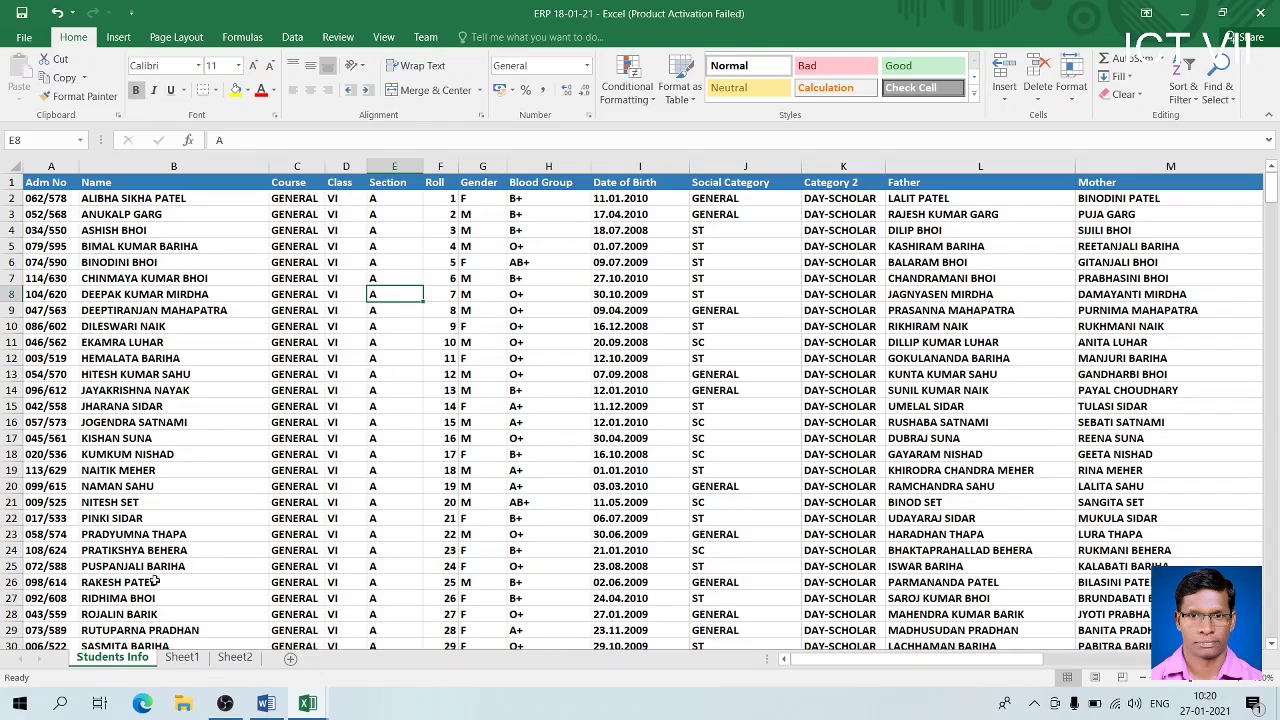
click(182, 658)
click(236, 658)
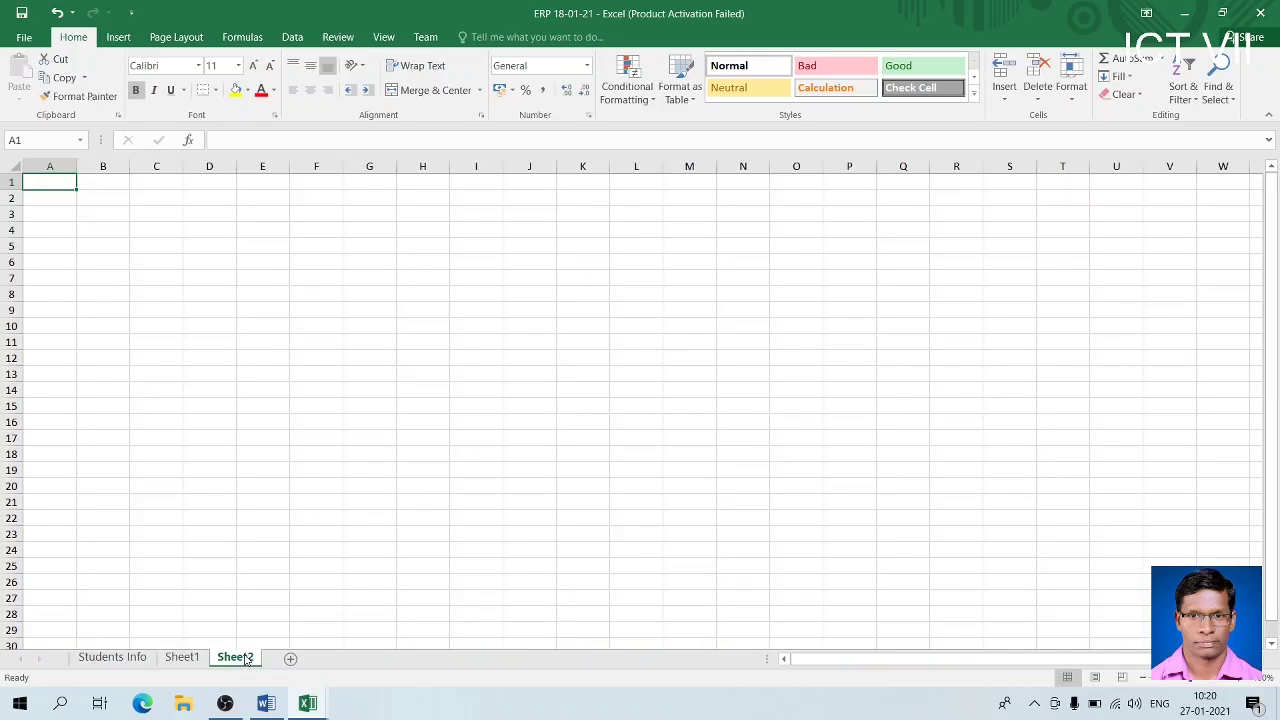
key(alt+Tab)
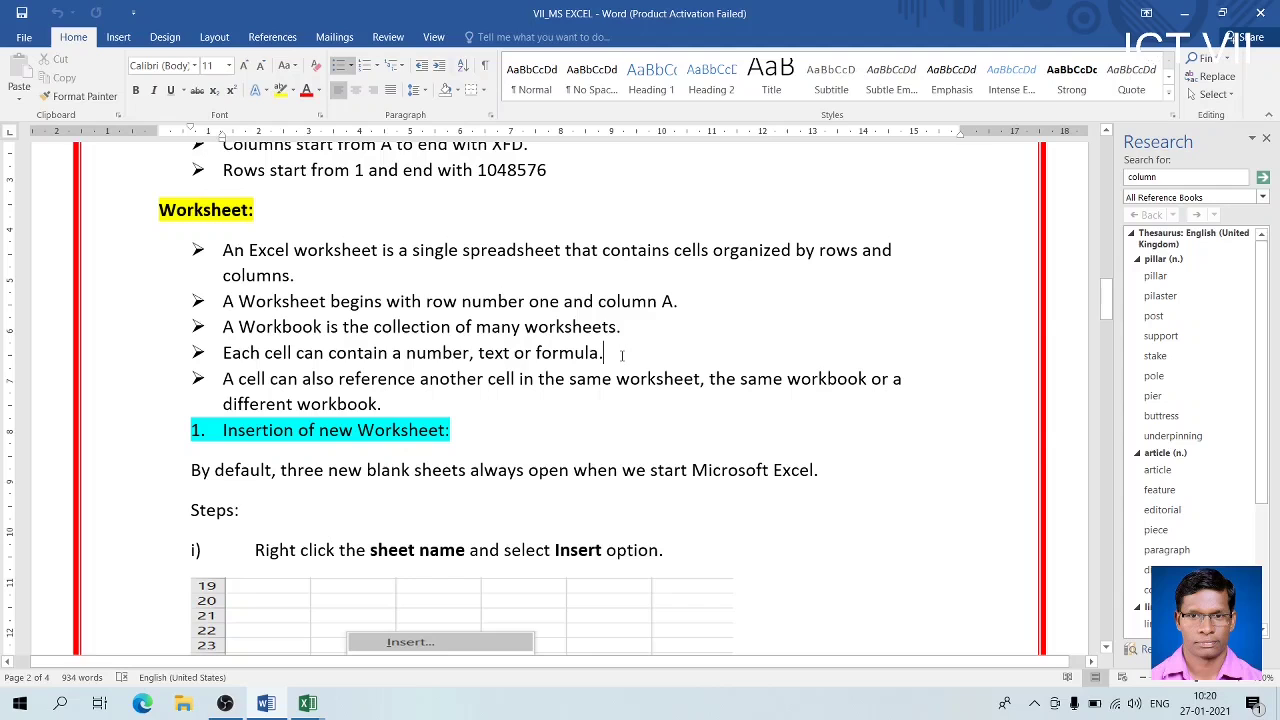
key(alt+Tab)
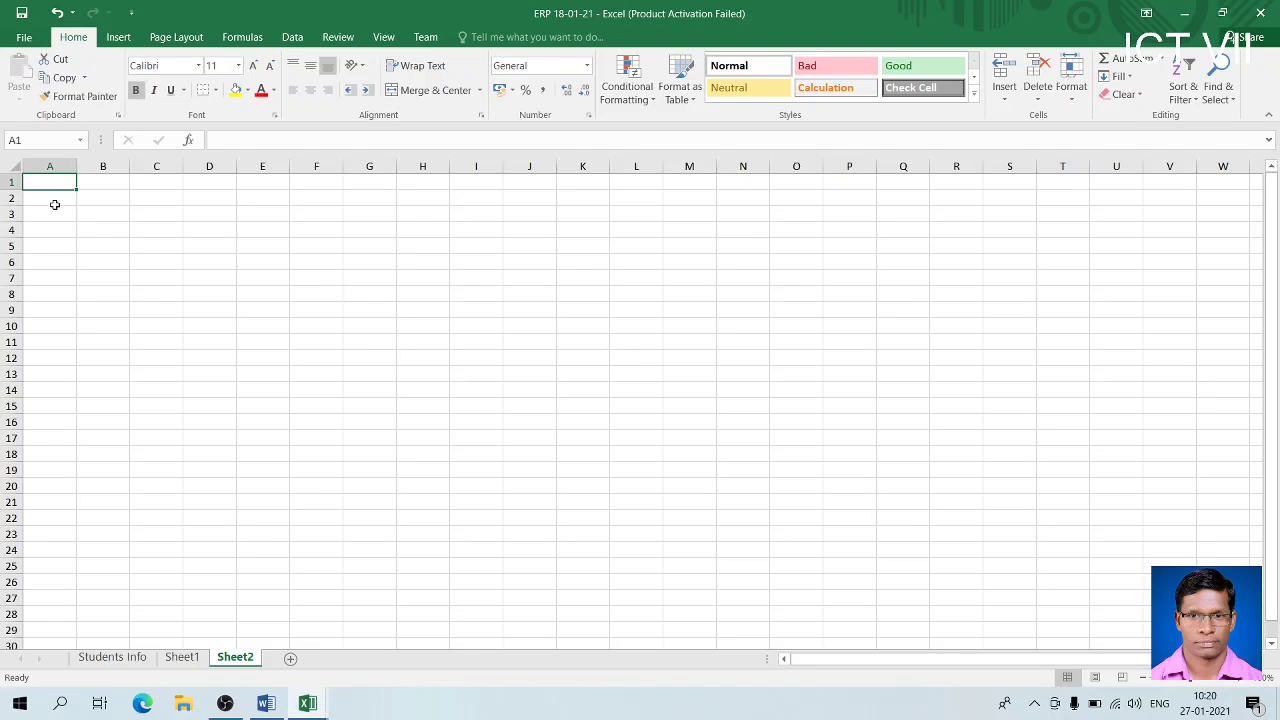
click(182, 657)
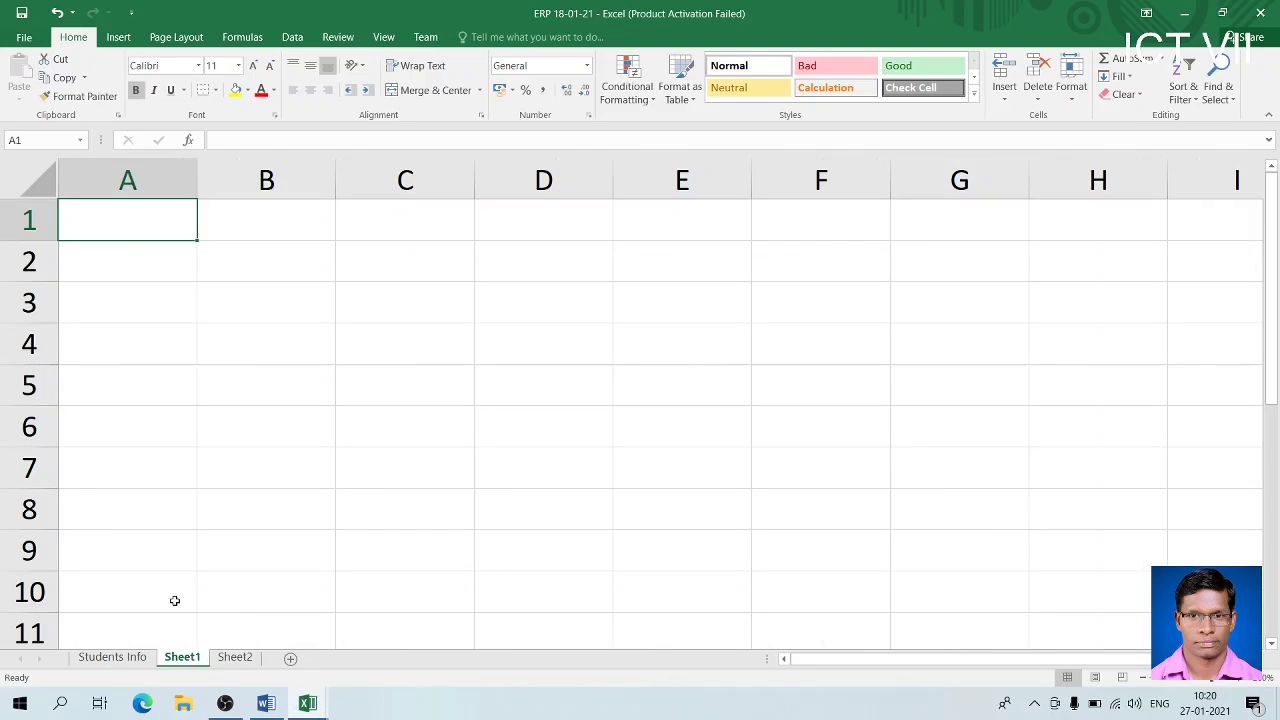
text(HHSHHS)
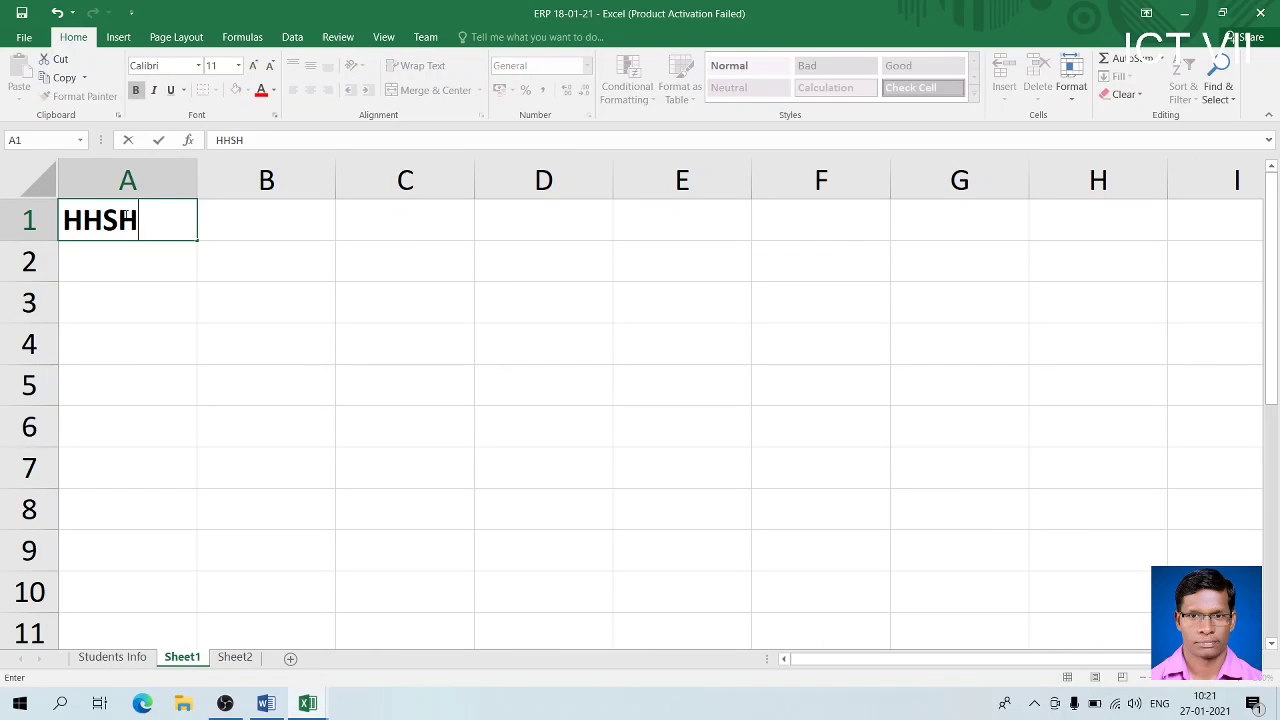
key(BackSpace)
key(BackSpace)
key(BackSpace)
key(BackSpace)
key(BackSpace)
key(BackSpace)
text(12225)
key(BackSpace)
key(BackSpace)
key(BackSpace)
key(BackSpace)
key(BackSpace)
text(=5)
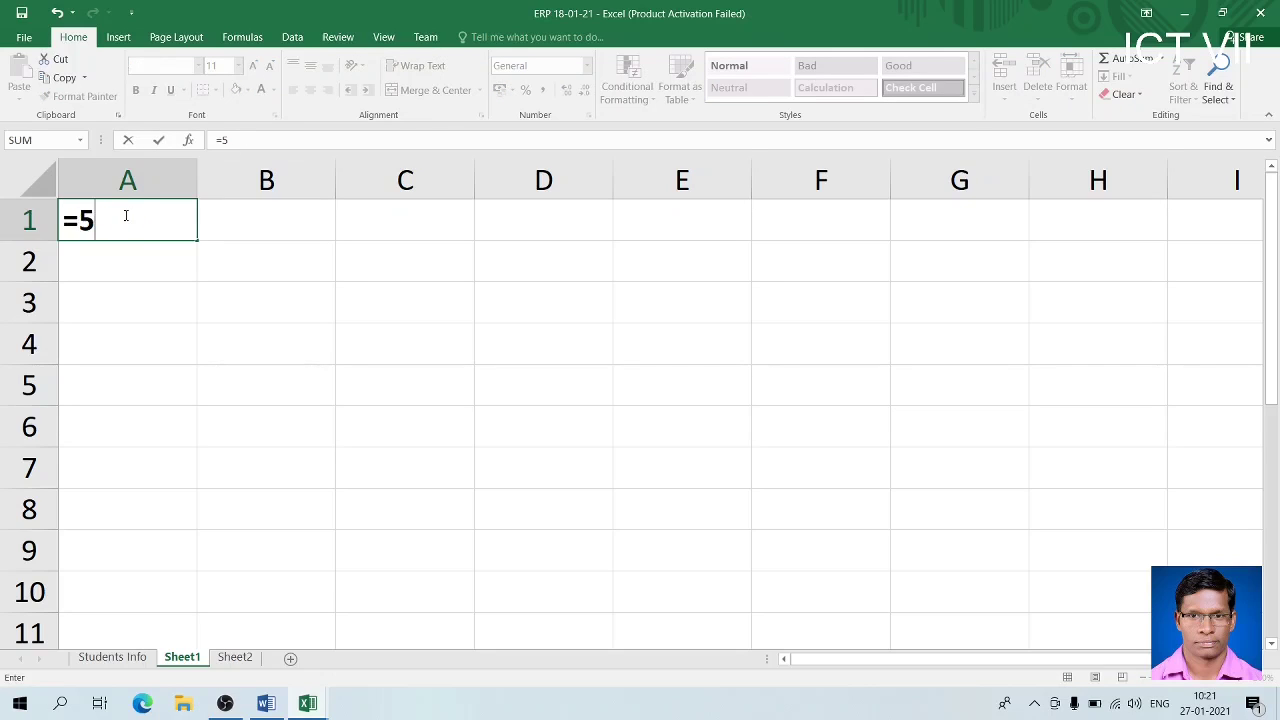
text(+7)
key(Return)
click(125, 215)
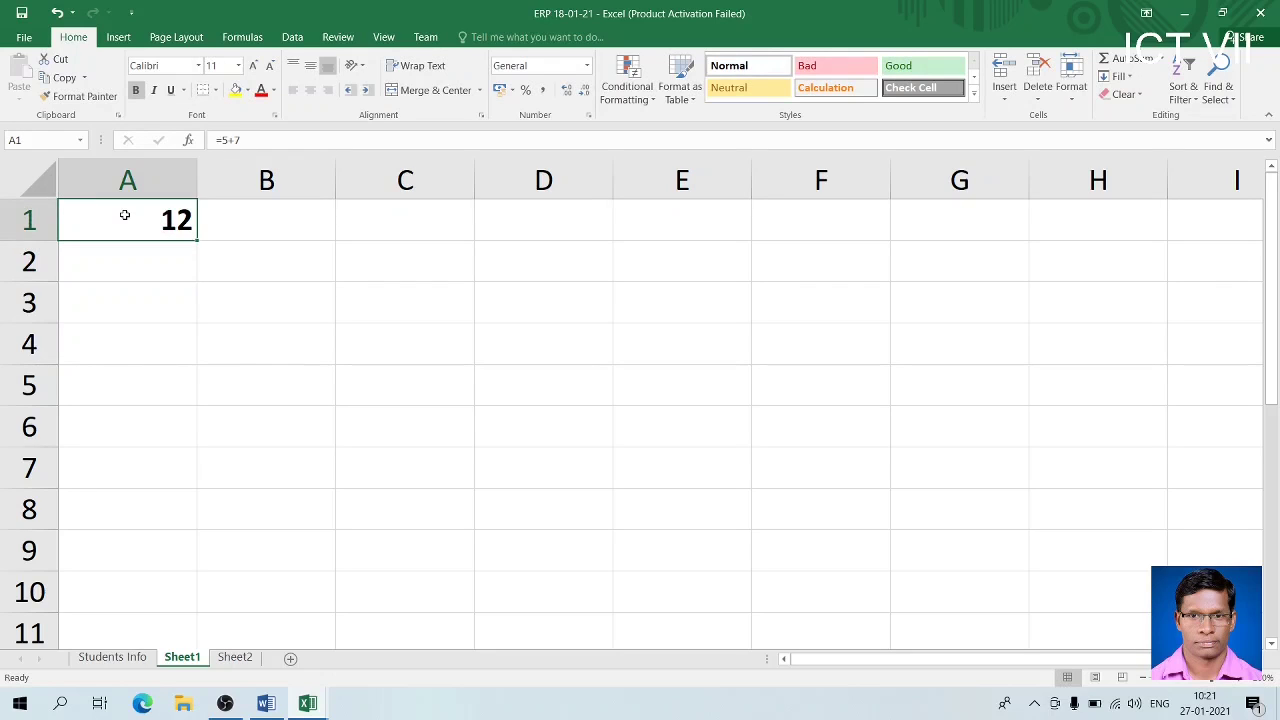
key(BackSpace)
key(Return)
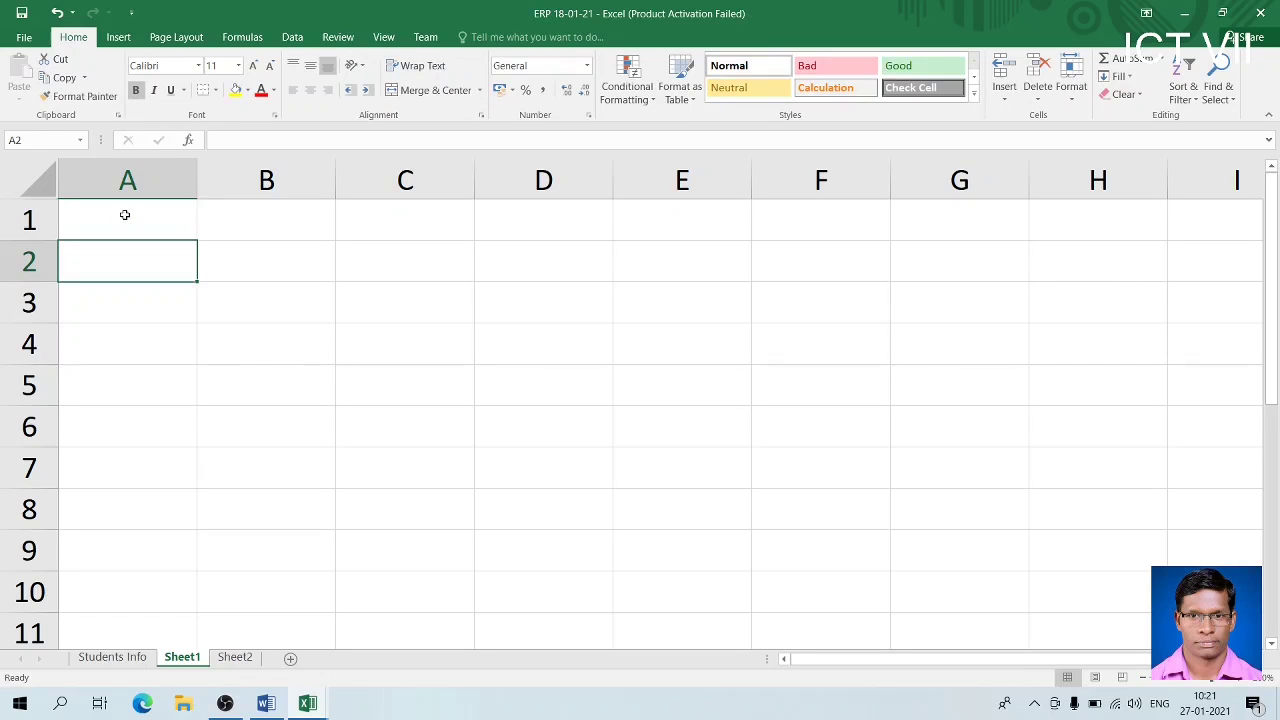
click(125, 215)
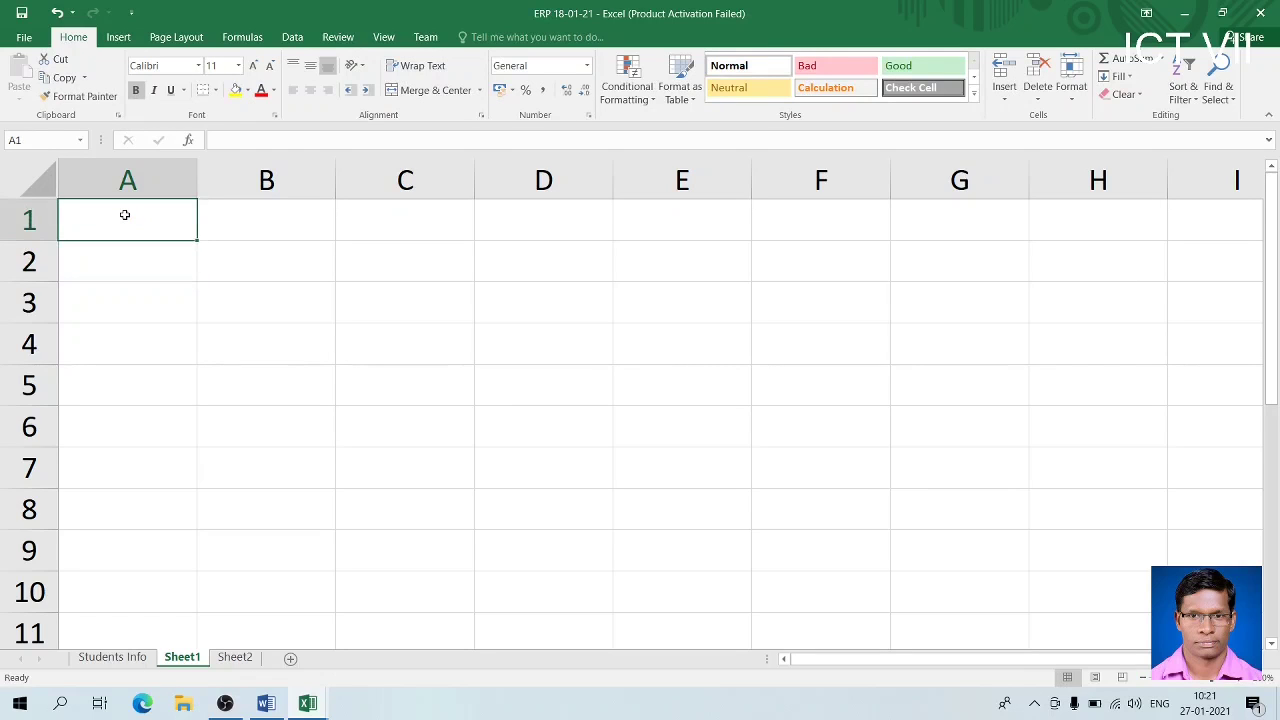
key(alt+Tab)
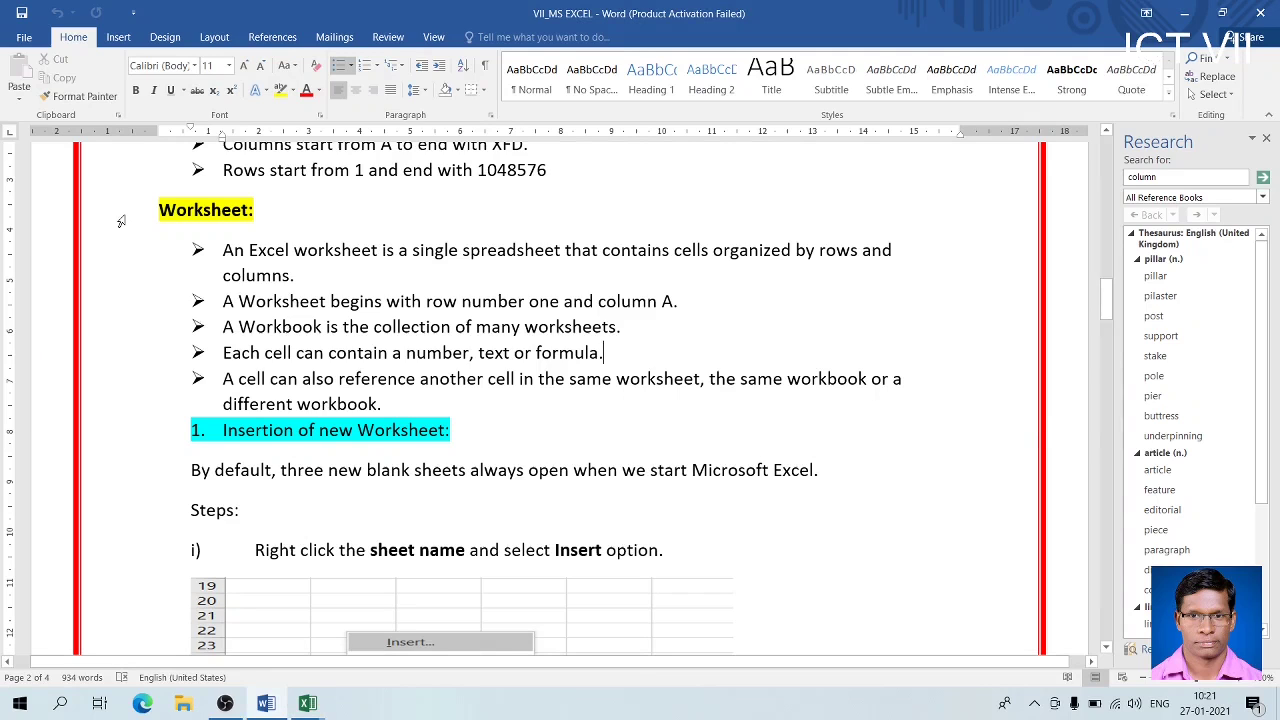
key(alt+Tab)
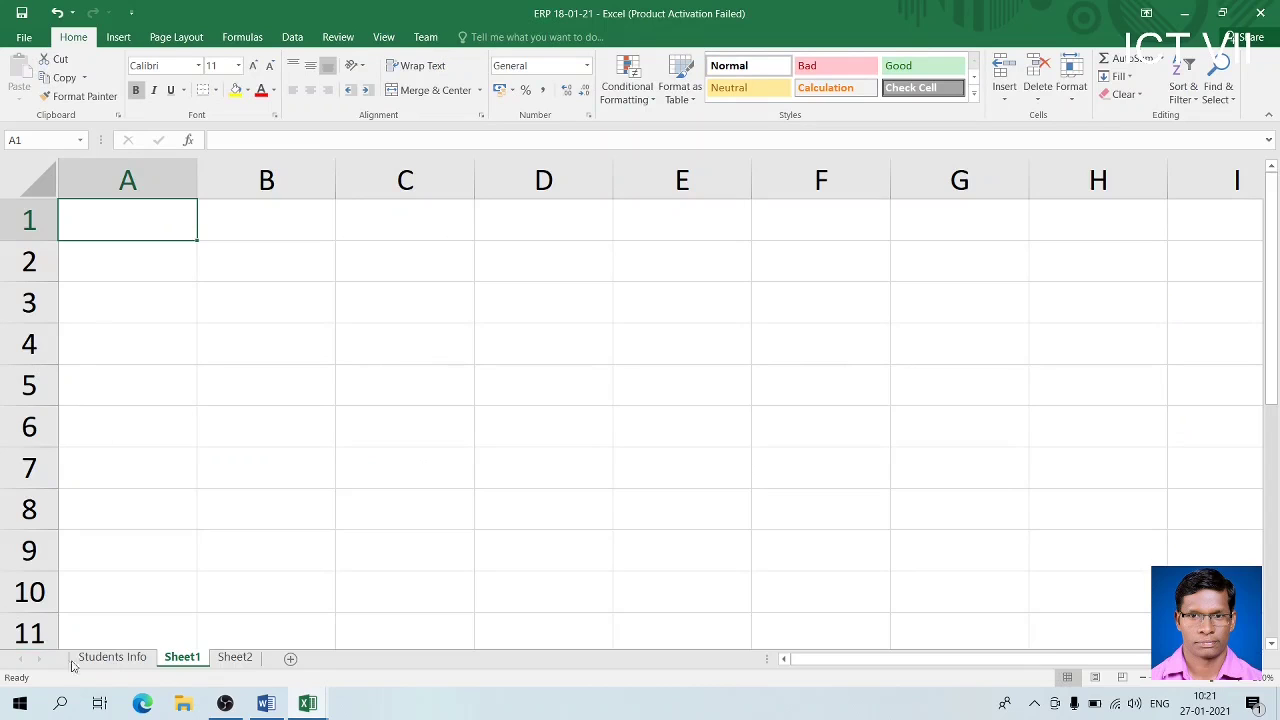
click(218, 706)
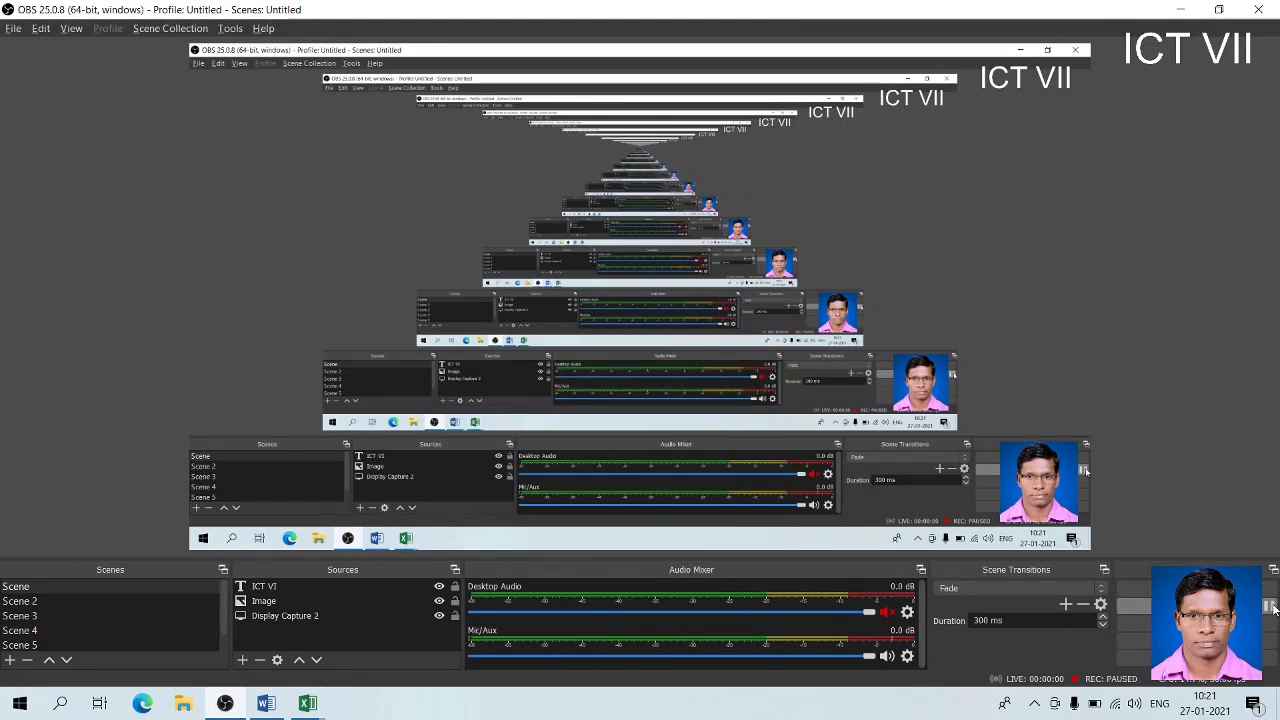
key(alt+Tab)
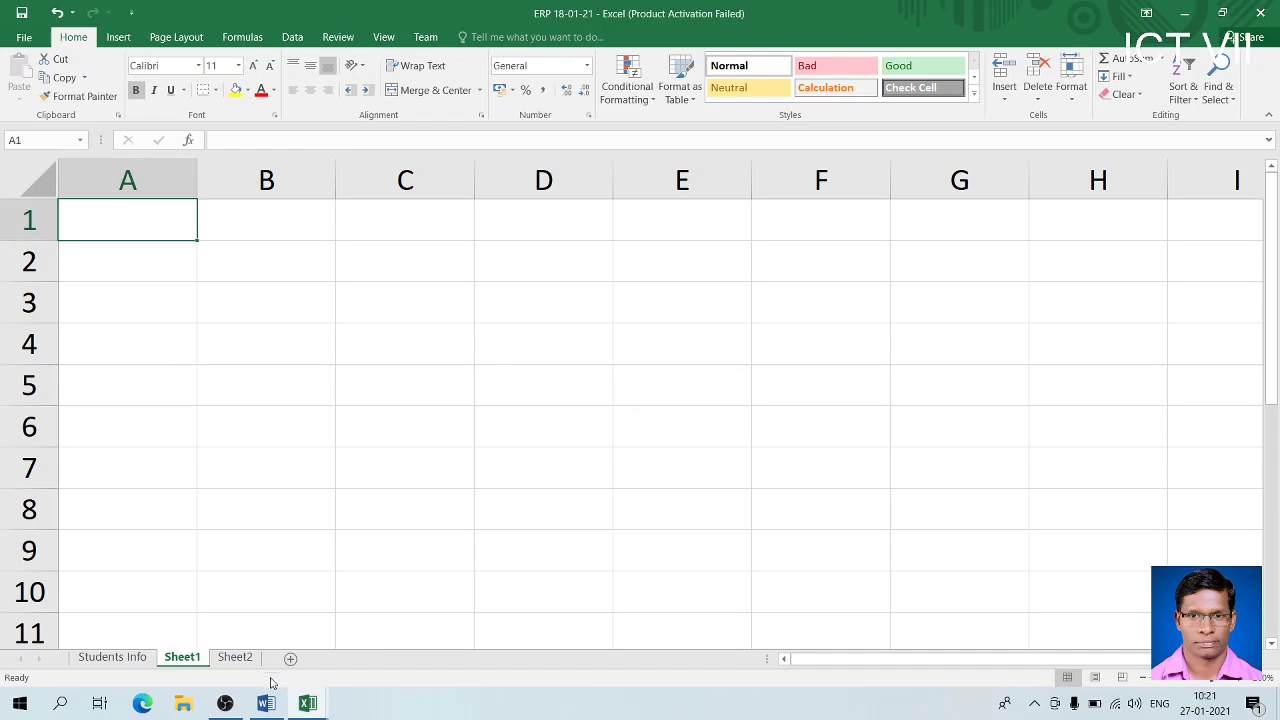
mouse_move(266, 706)
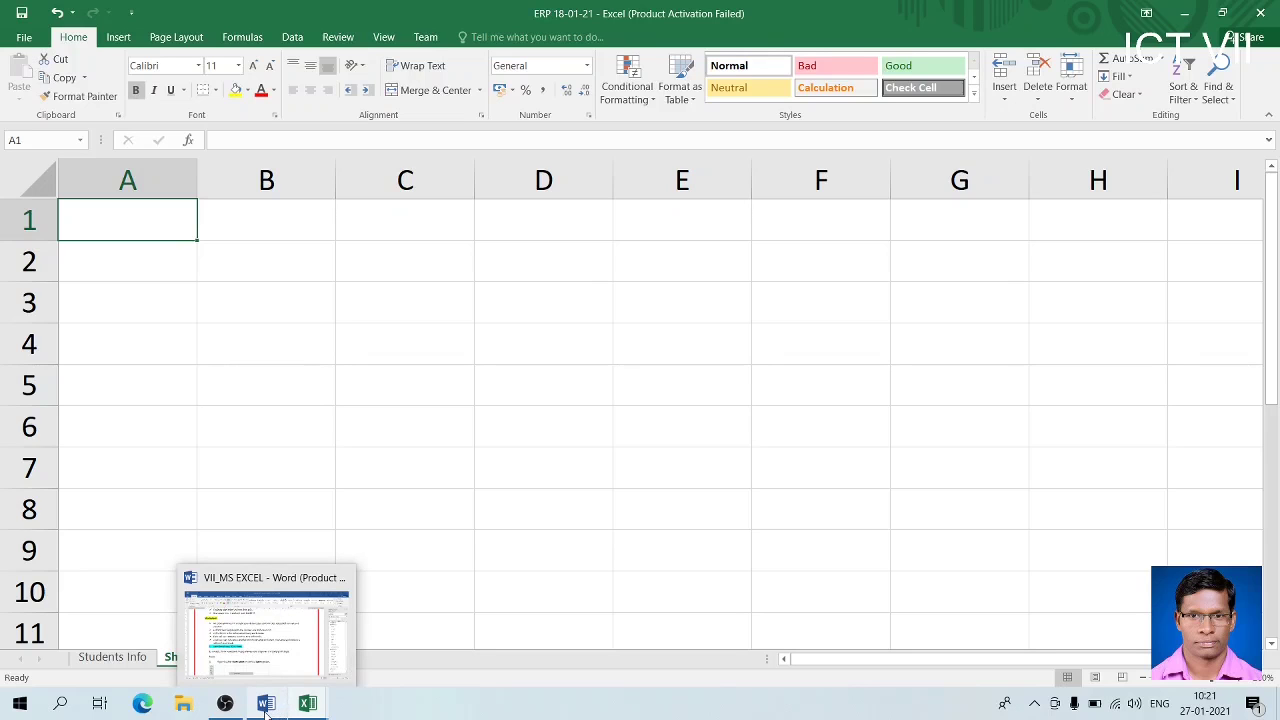
click(266, 706)
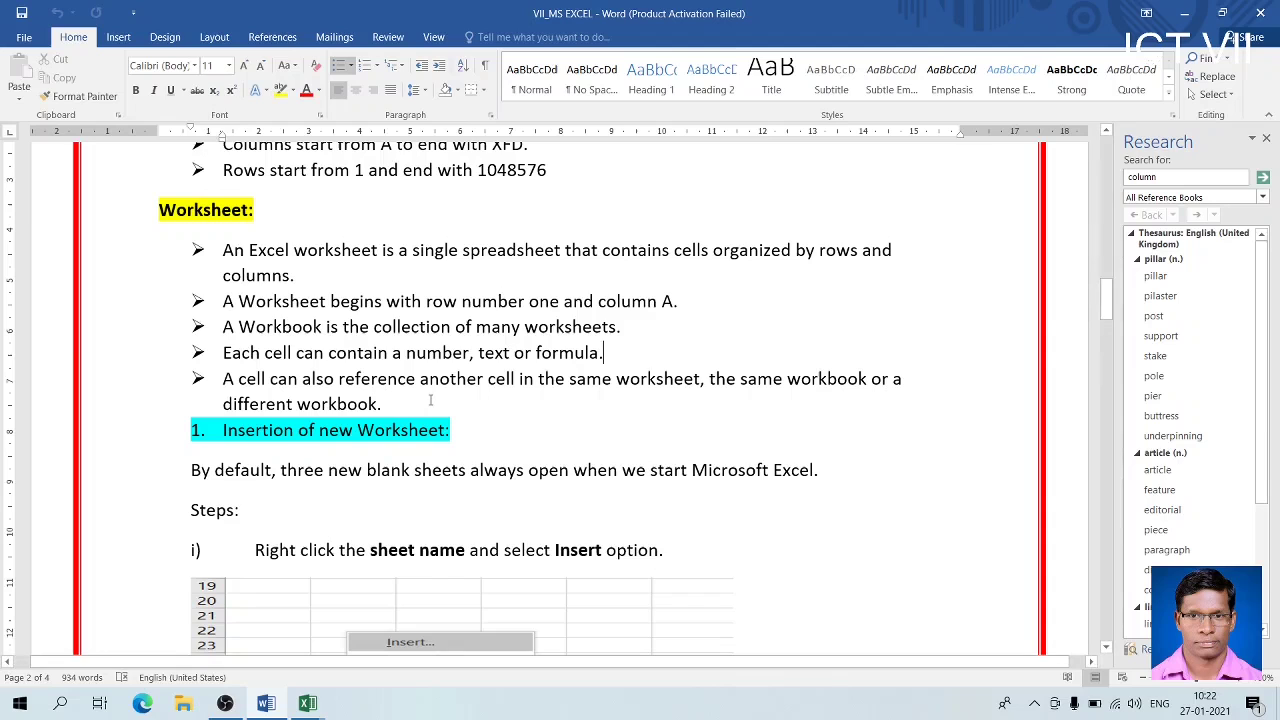
key(alt+Tab)
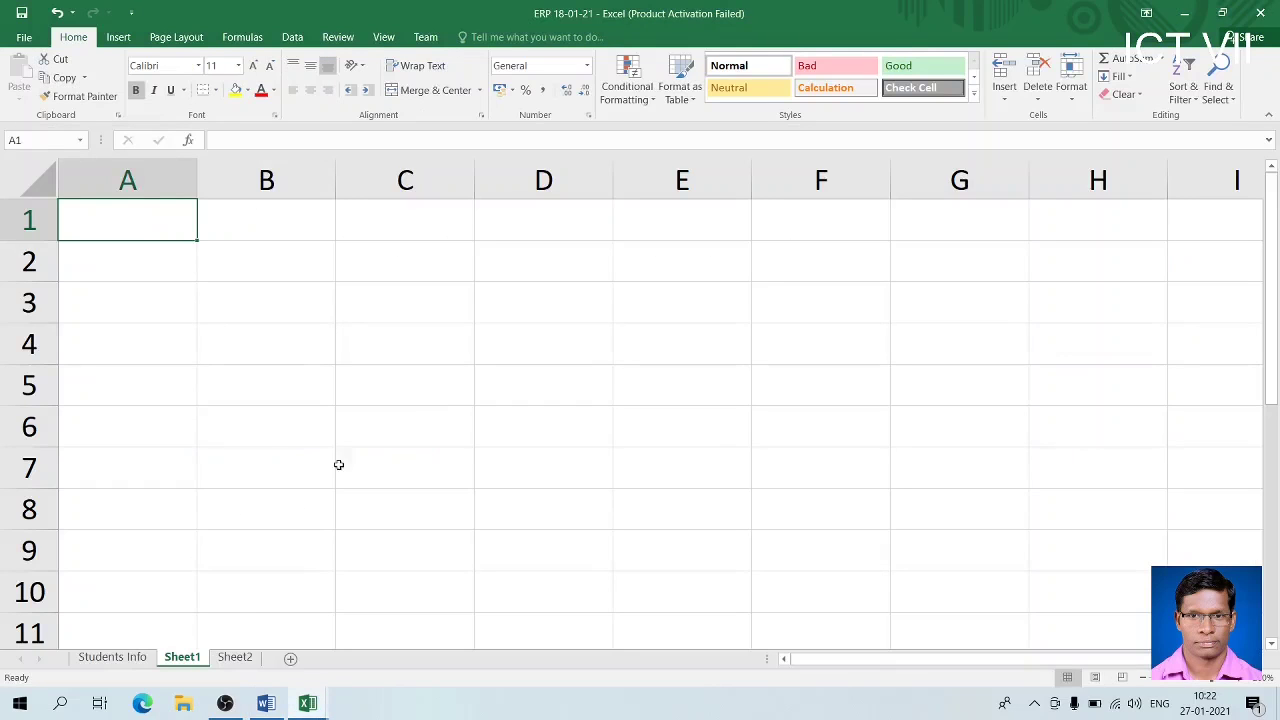
Zoom Sheet2's grid in four notches to match the enlarged Sheet1, ending on Sheet2
click(240, 657)
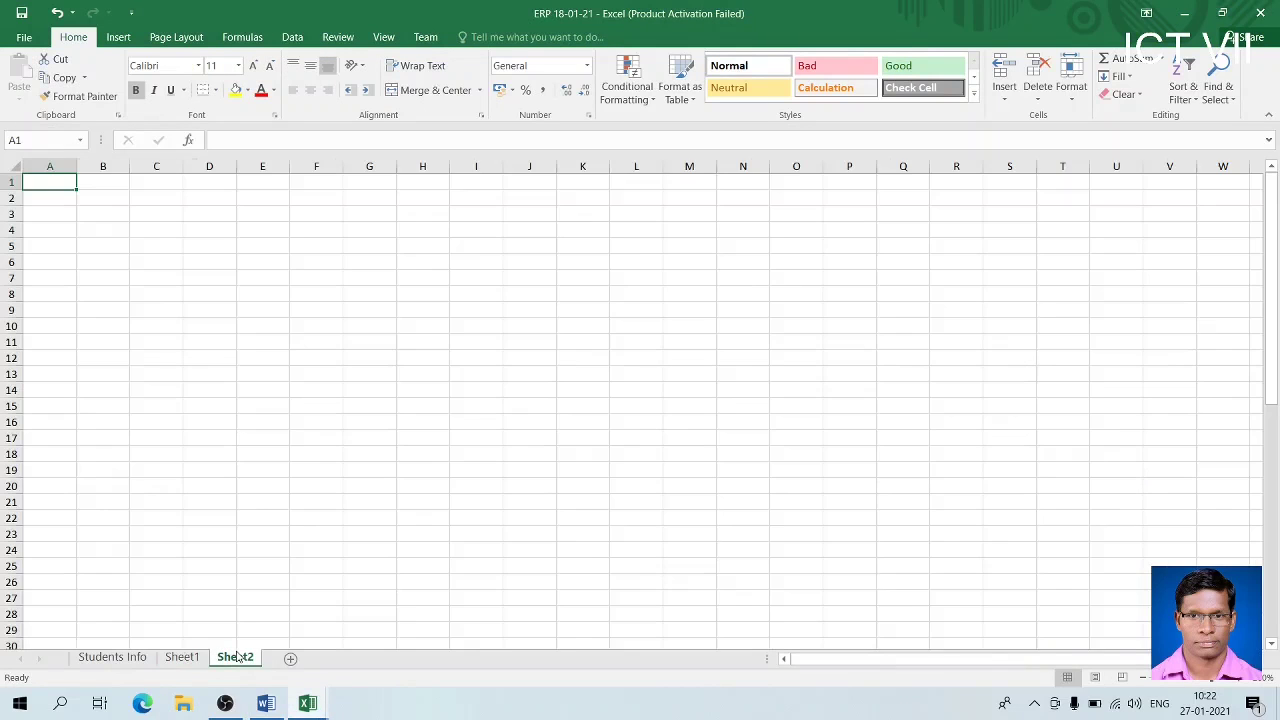
click(198, 662)
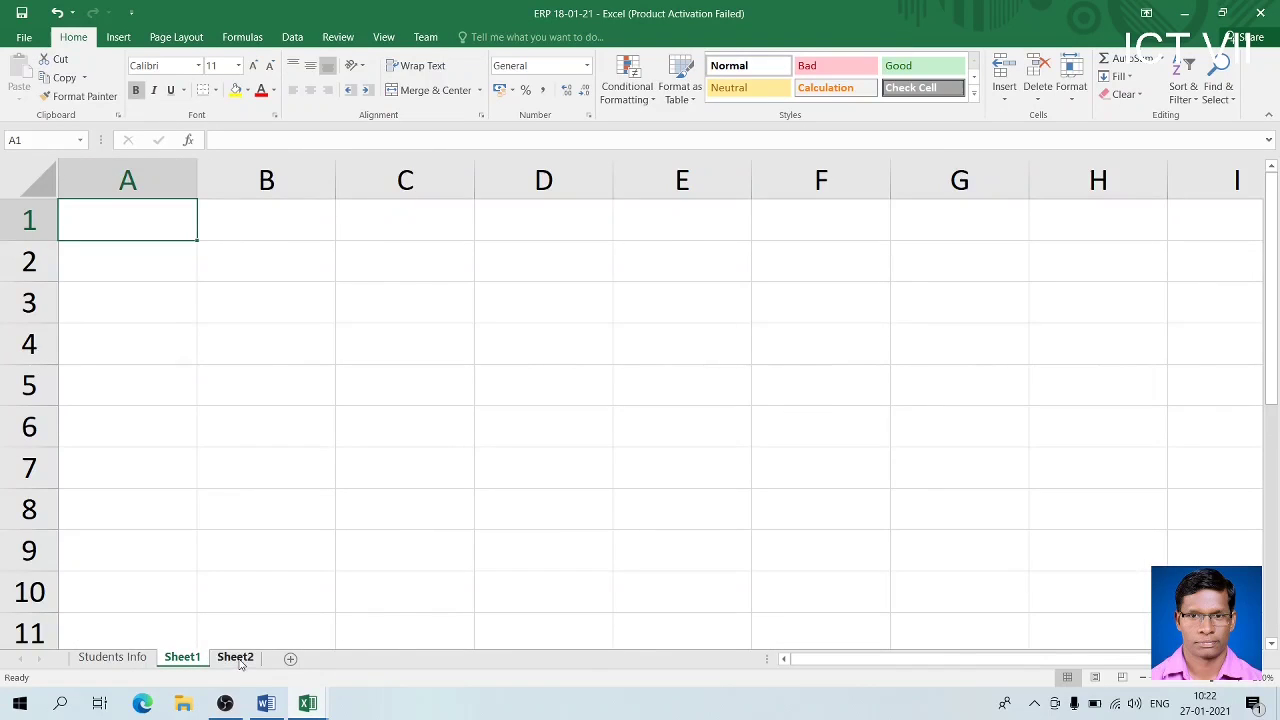
click(236, 657)
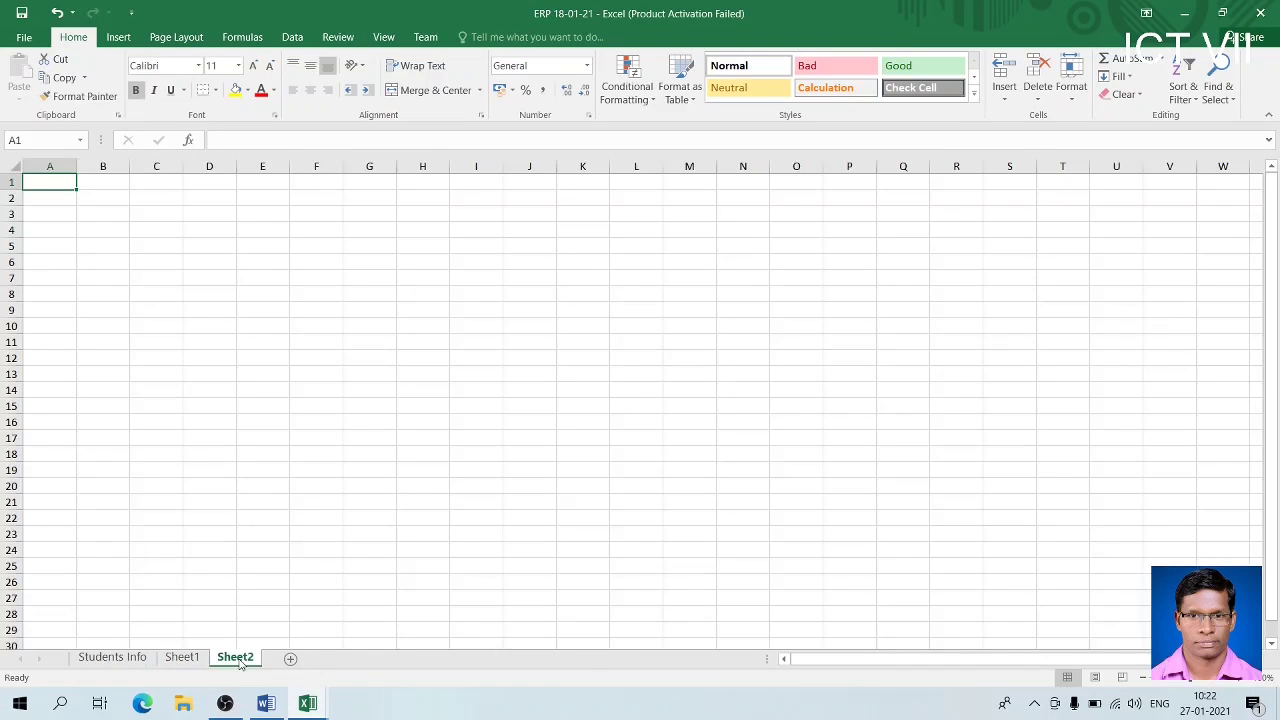
click(183, 660)
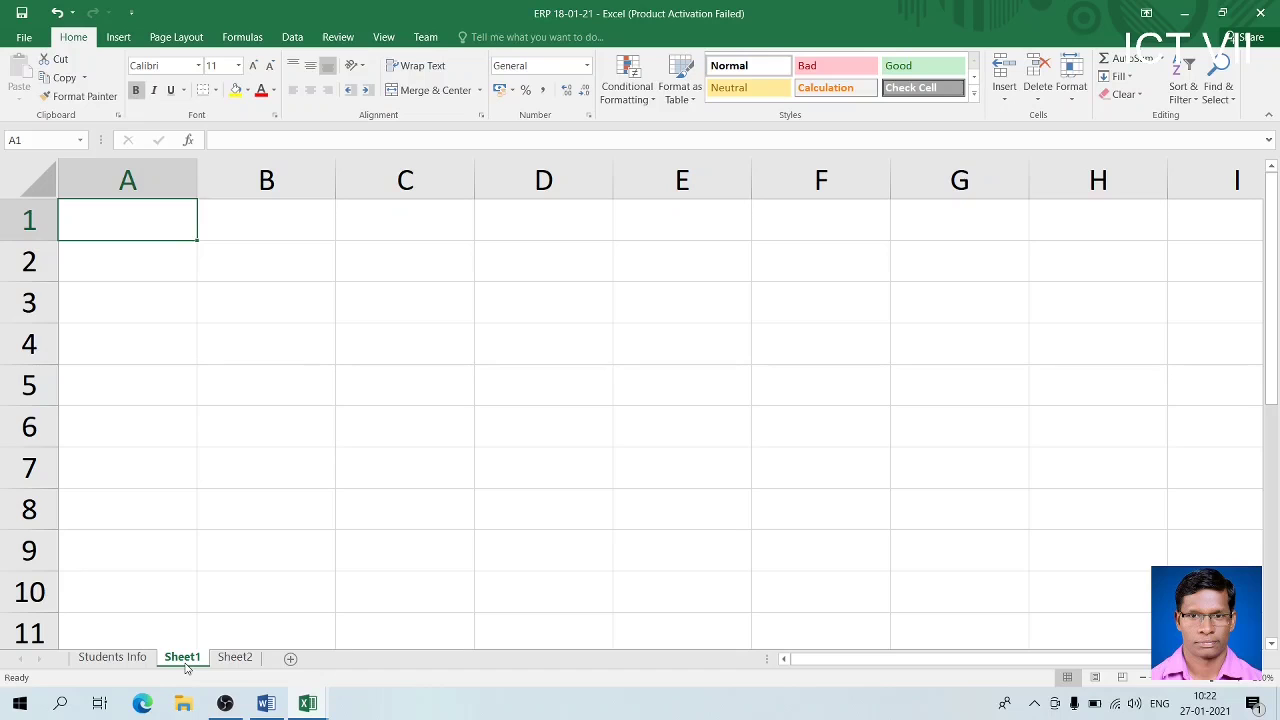
click(235, 660)
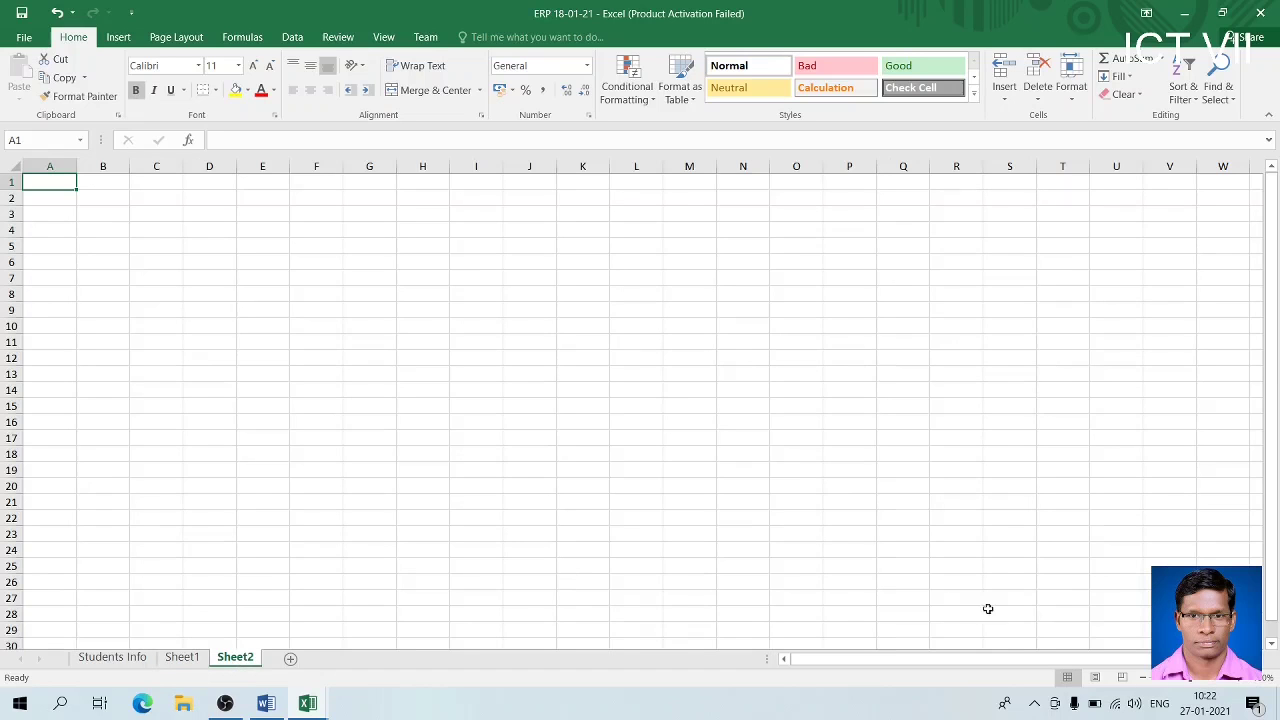
click(1244, 679)
click(1244, 679)
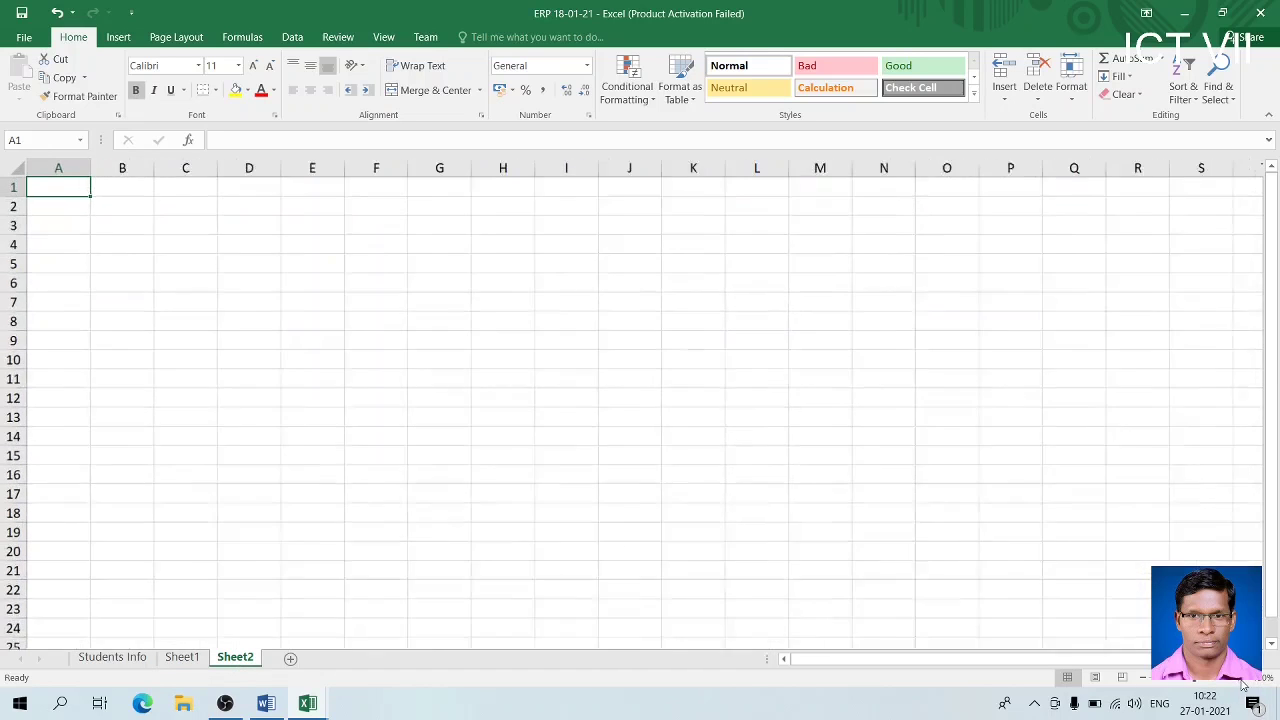
click(1244, 679)
click(1244, 679)
click(1244, 679)
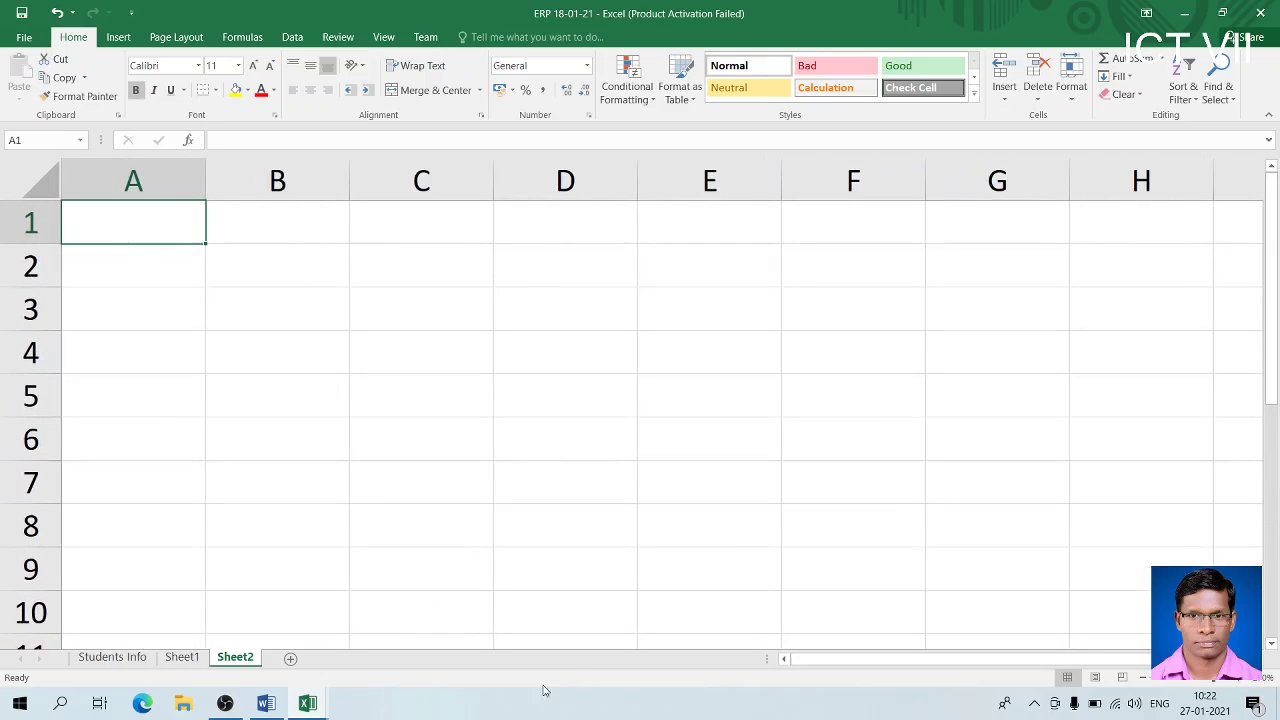
click(182, 658)
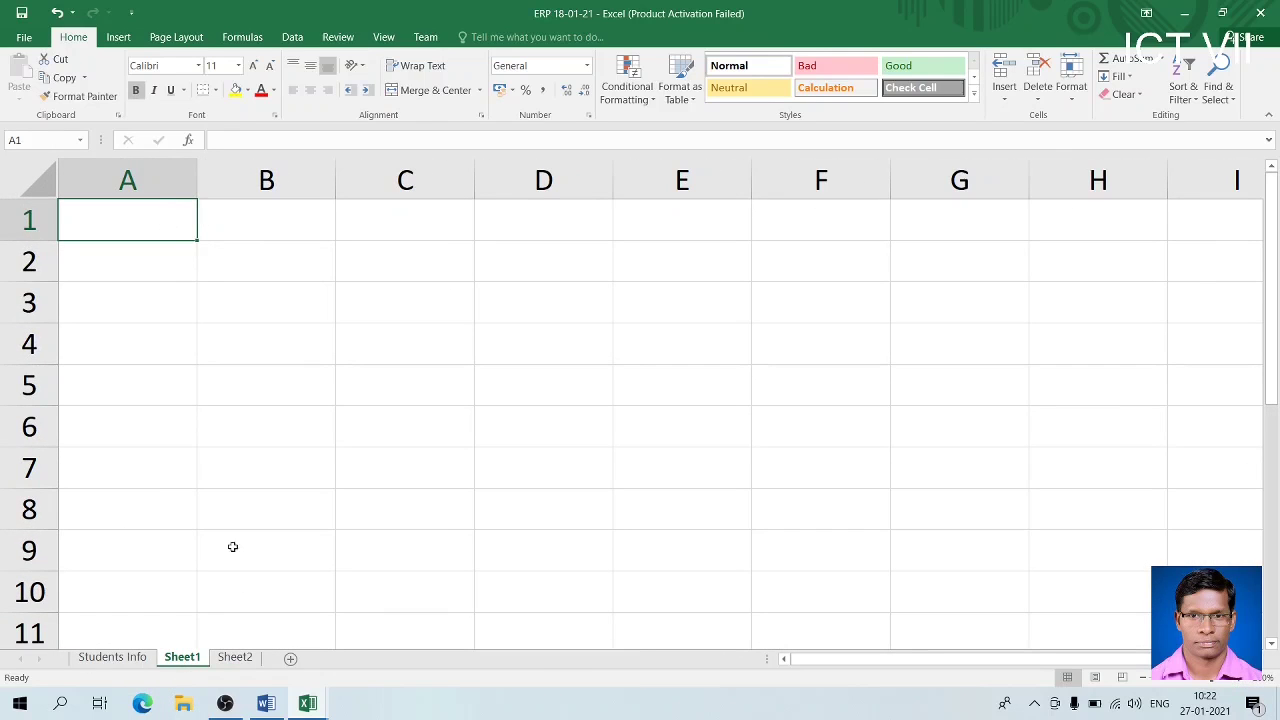
click(236, 658)
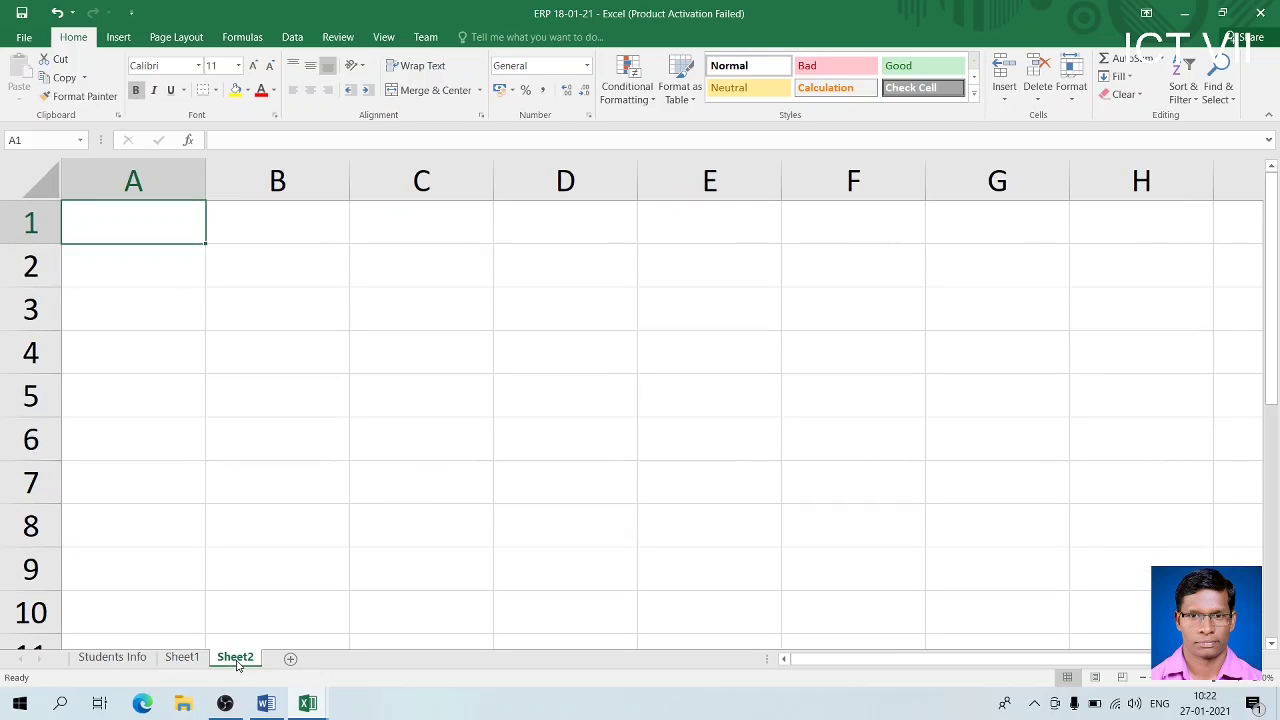
Enter the formula =Sheet1!A1+Sheet1!A2 in Sheet2's cell A1
text(=)
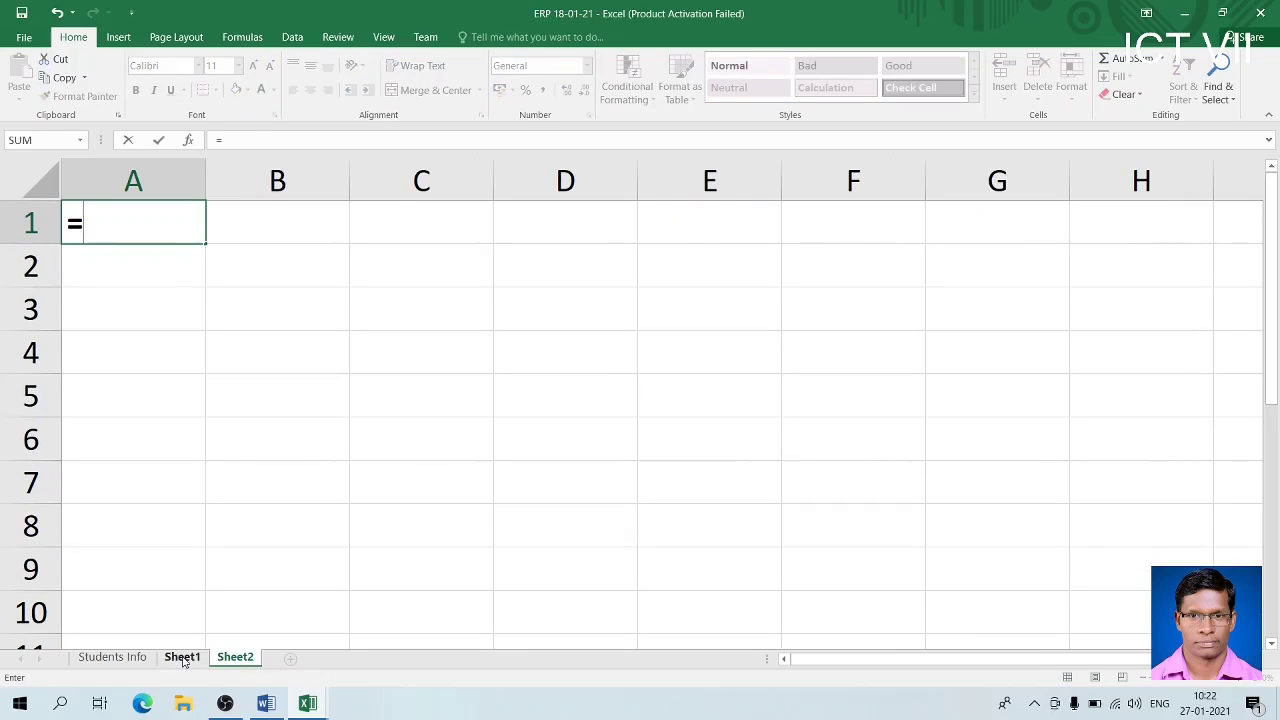
click(183, 658)
click(147, 224)
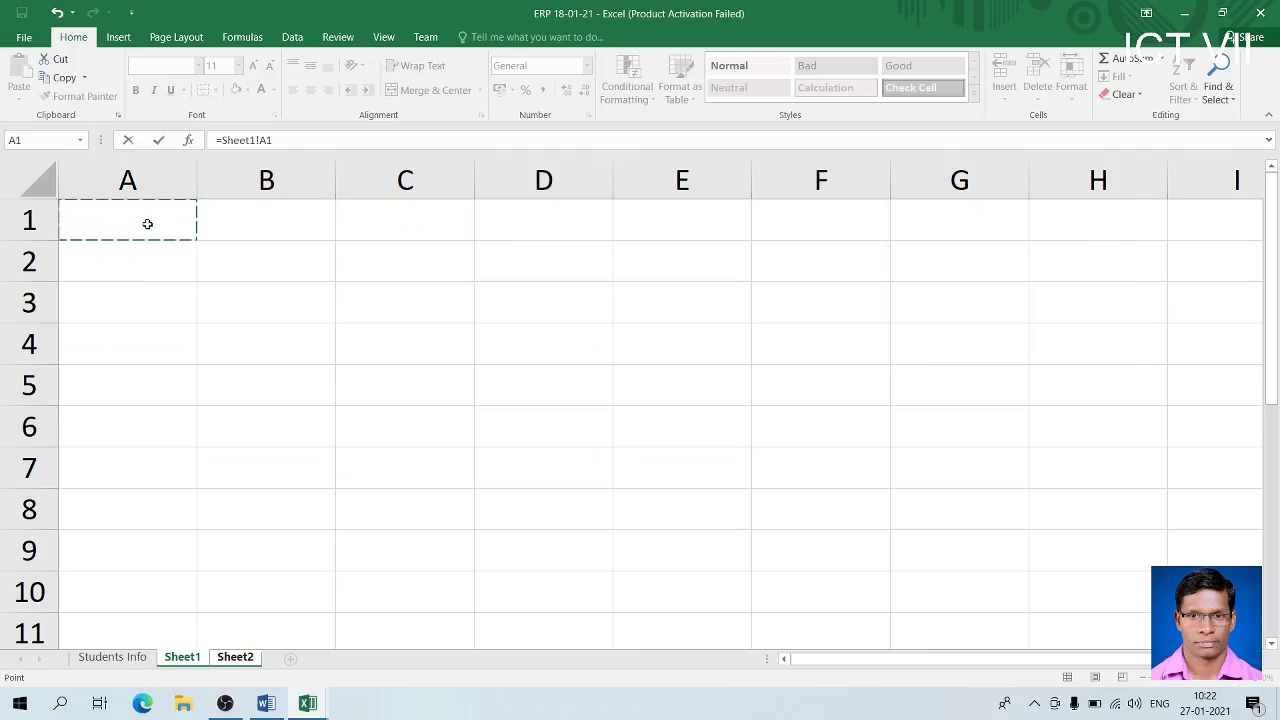
text(+)
click(160, 268)
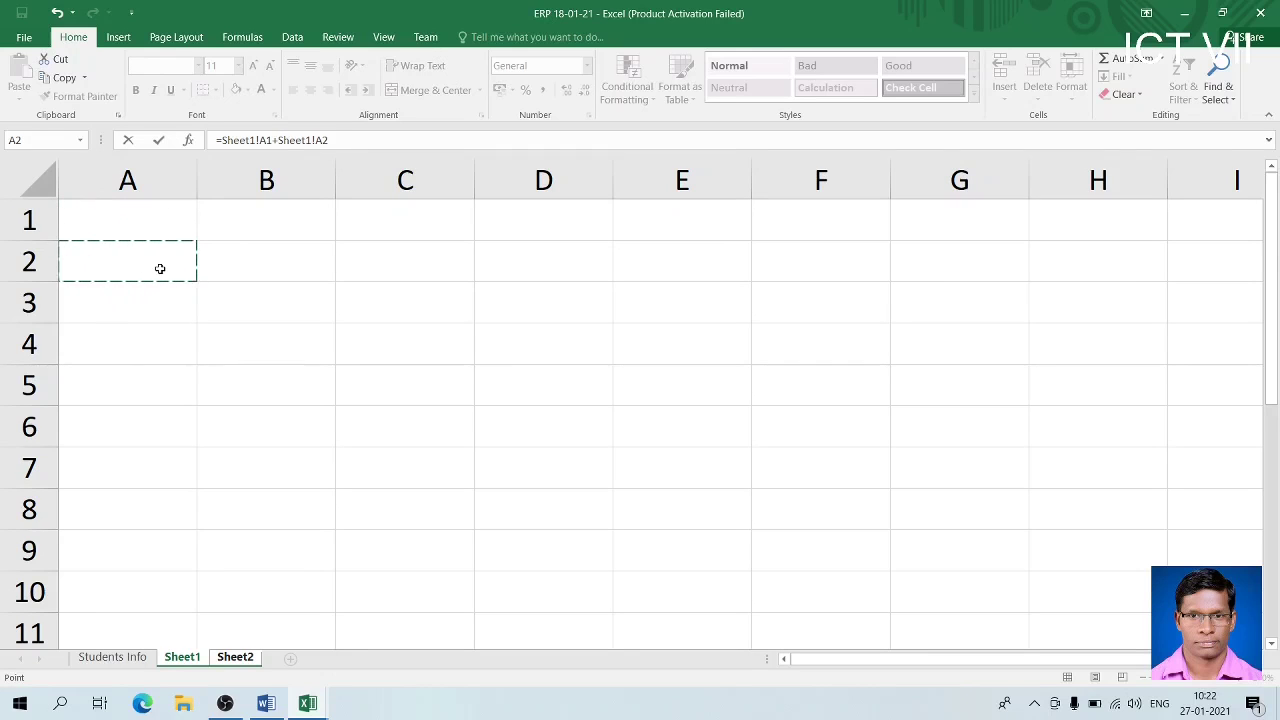
key(Return)
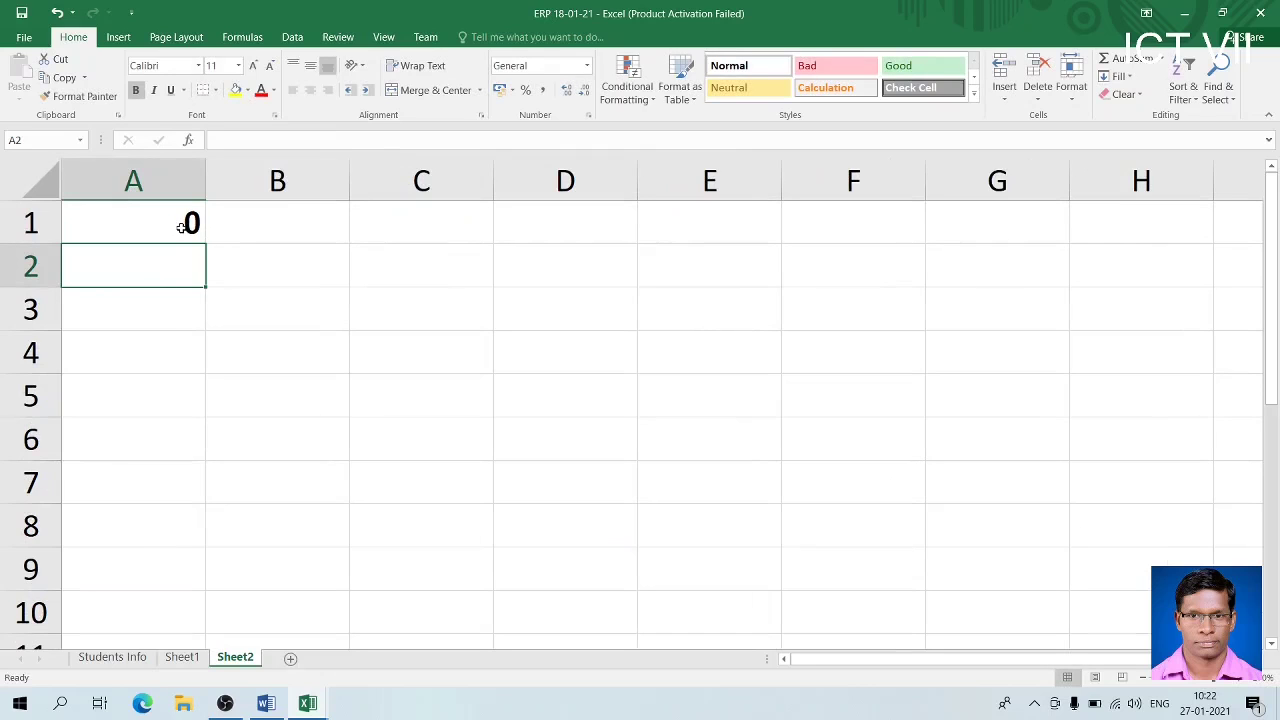
Type 15 in A1 and 20 in A2 of Sheet1
click(181, 656)
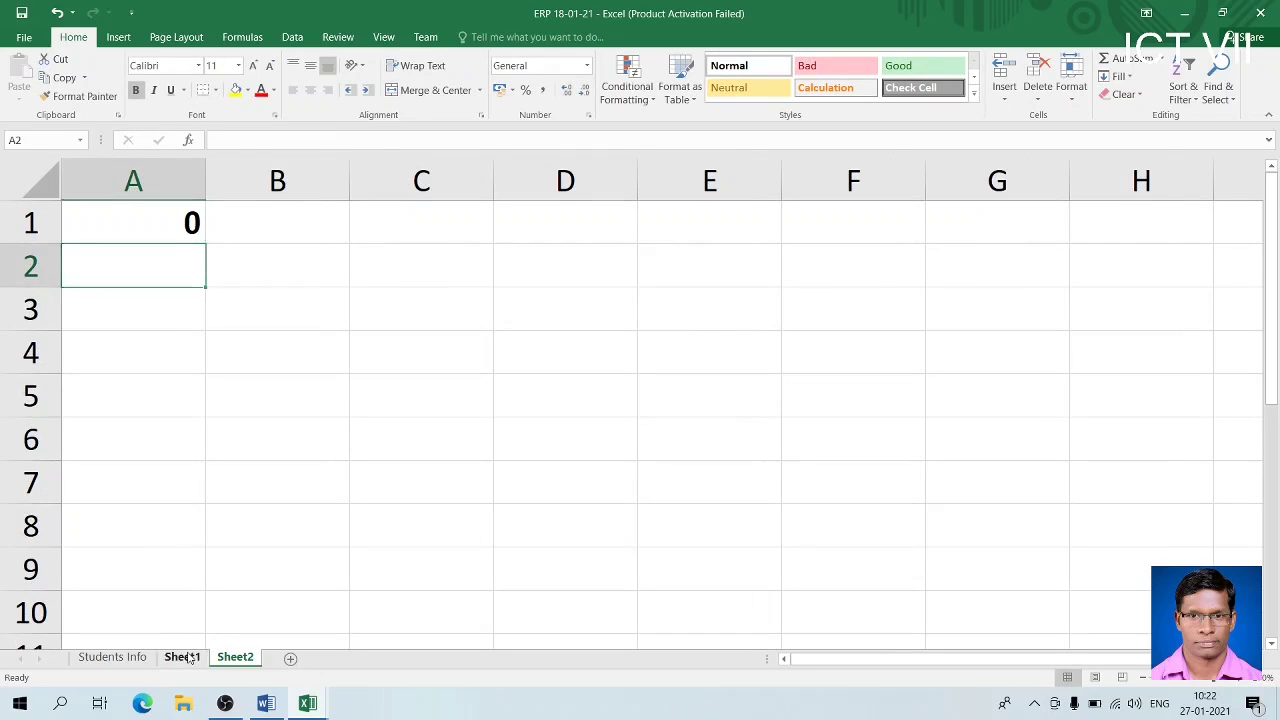
text(15)
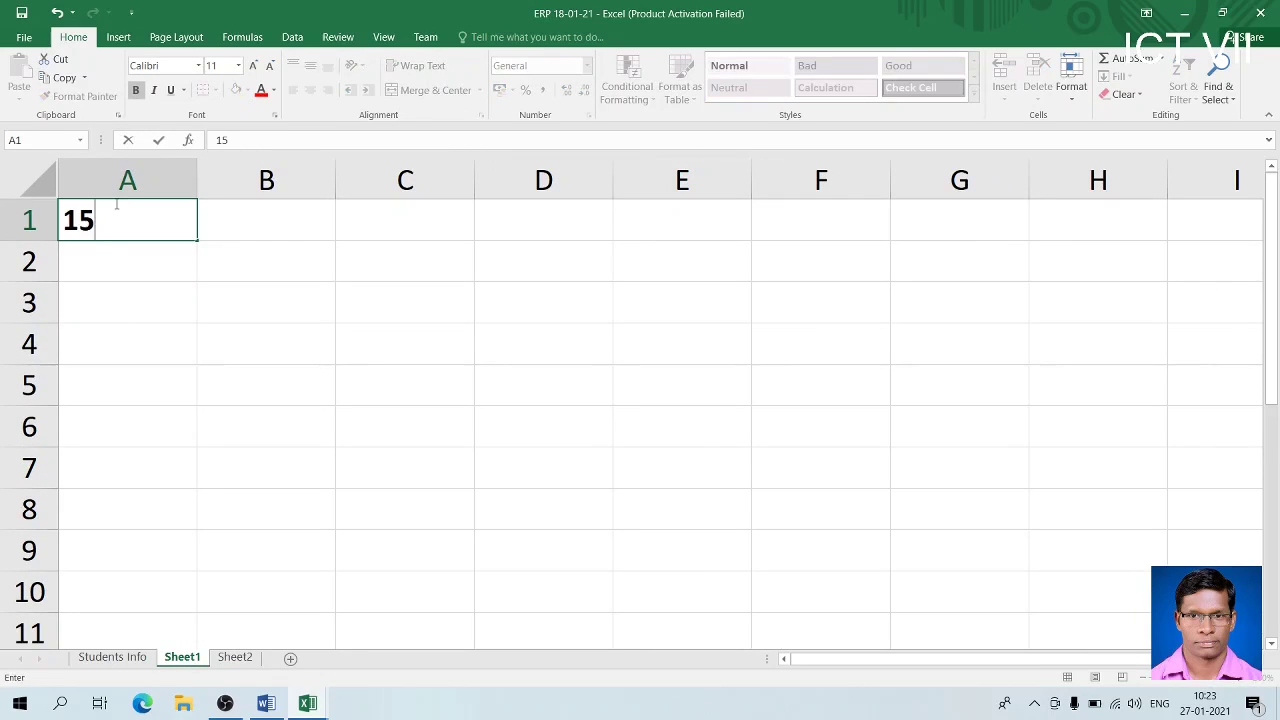
key(Return)
text(20)
key(Return)
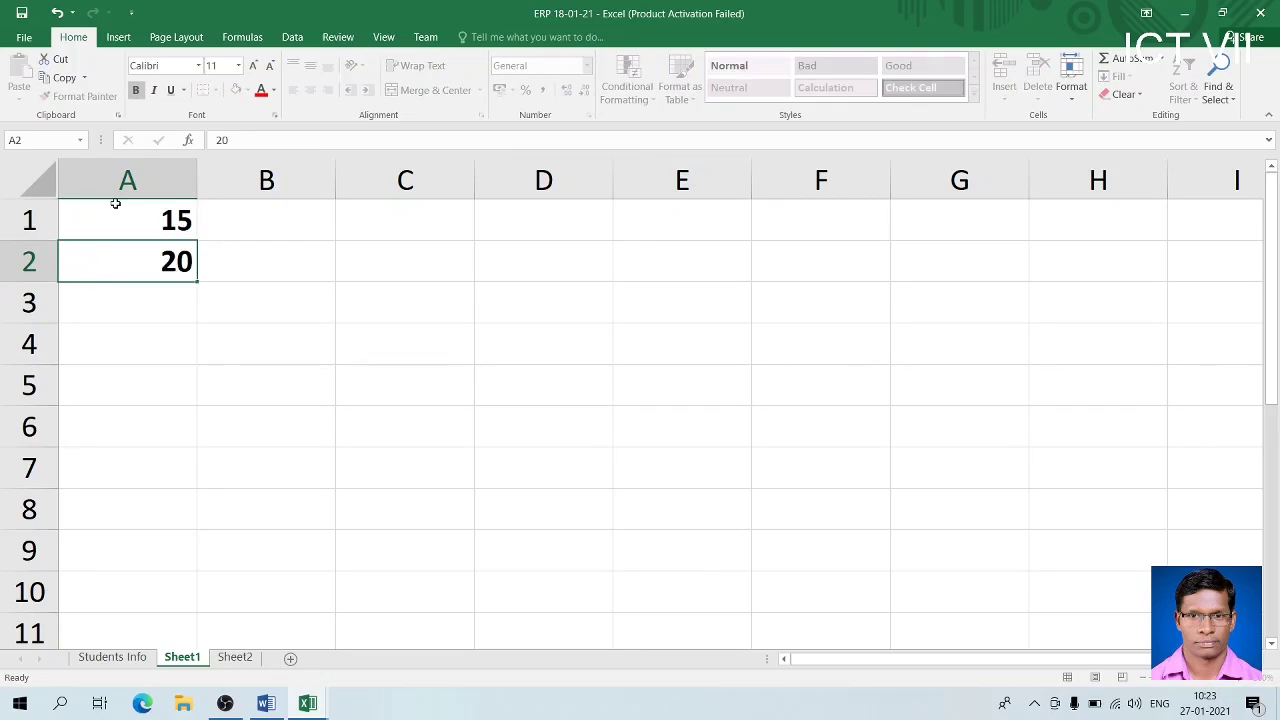
Check that Sheet2's A1 now totals 35, then return to the Word notes
click(235, 658)
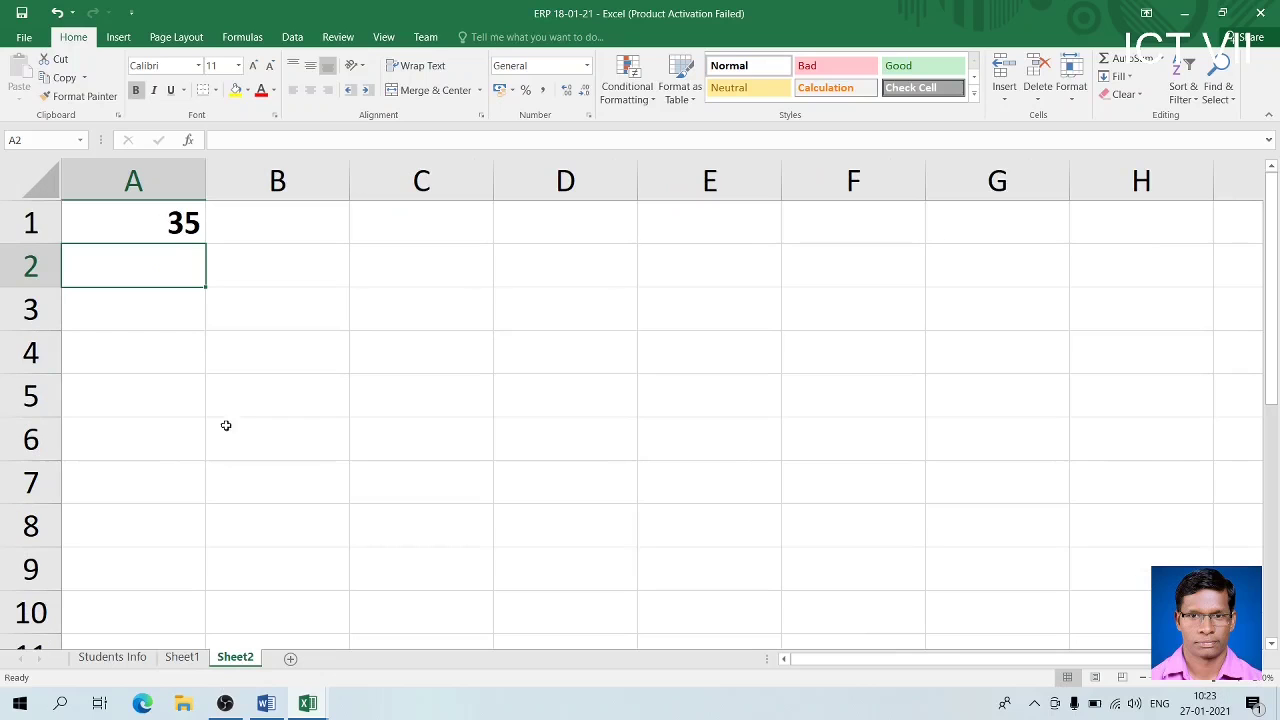
click(151, 234)
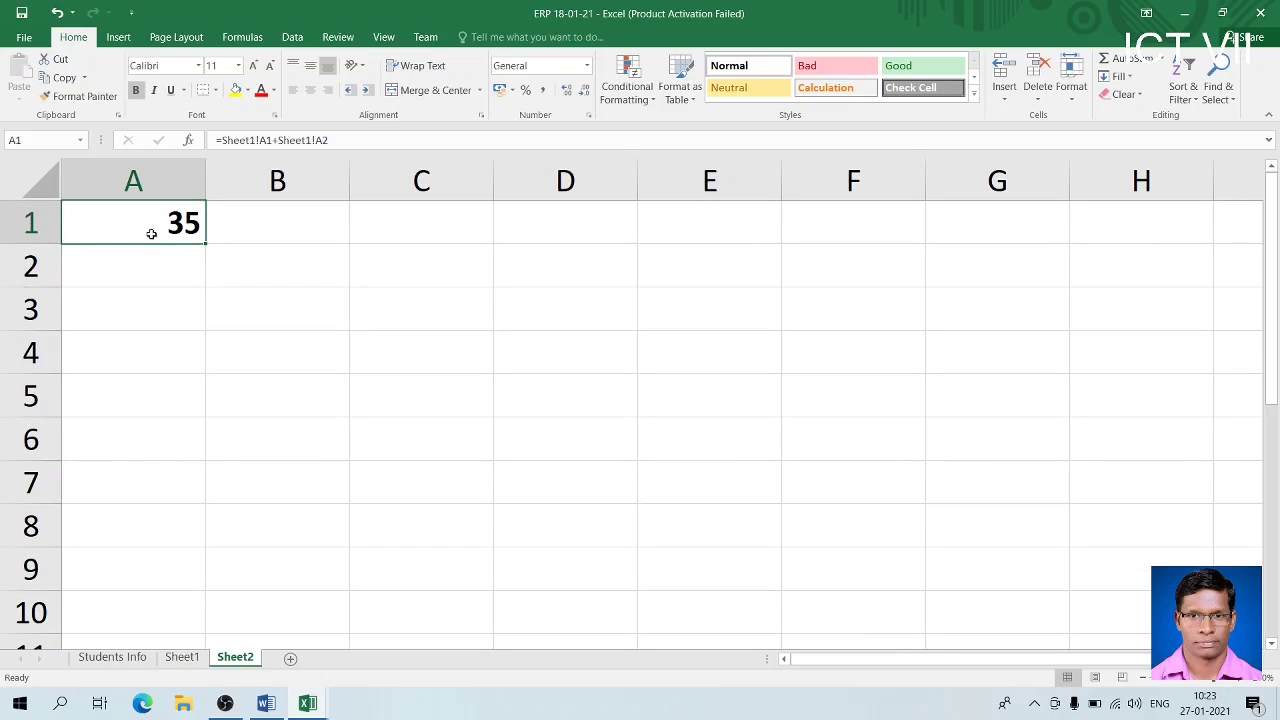
click(194, 658)
key(alt+Tab)
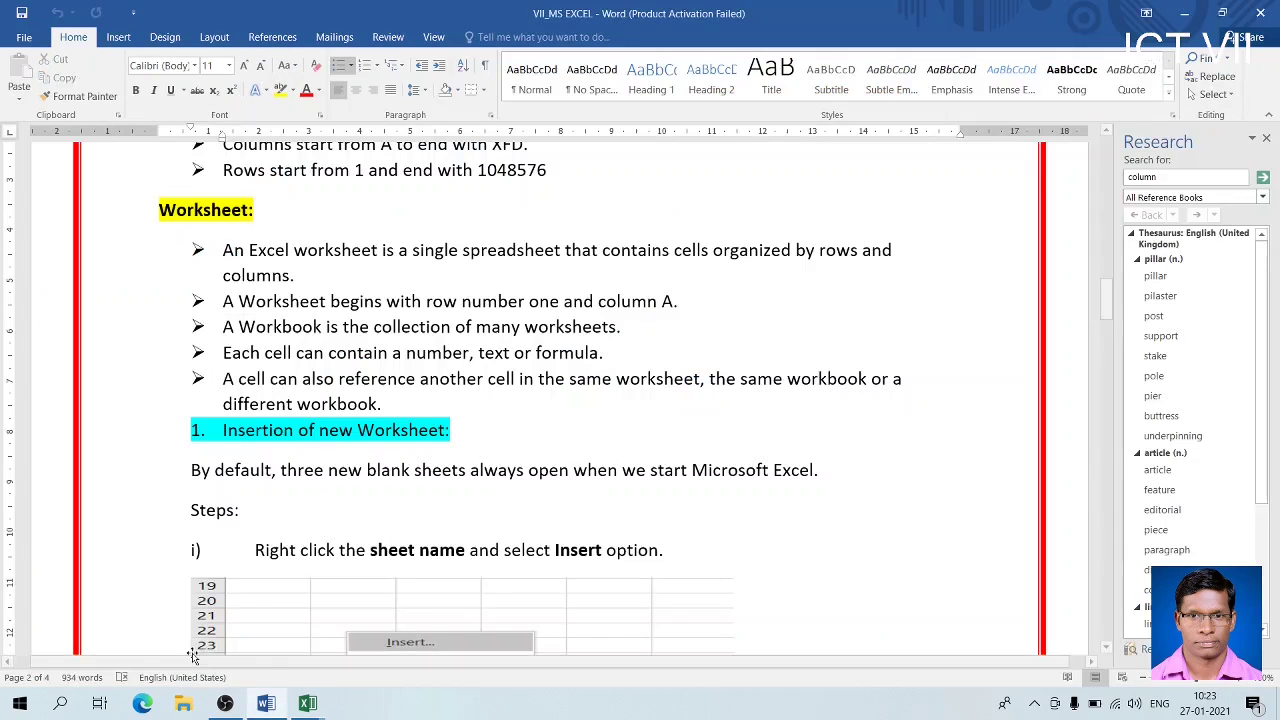
Place the cursor at the new-worksheet heading and scroll down to the sheet-tab menu screenshot
key(alt+Tab)
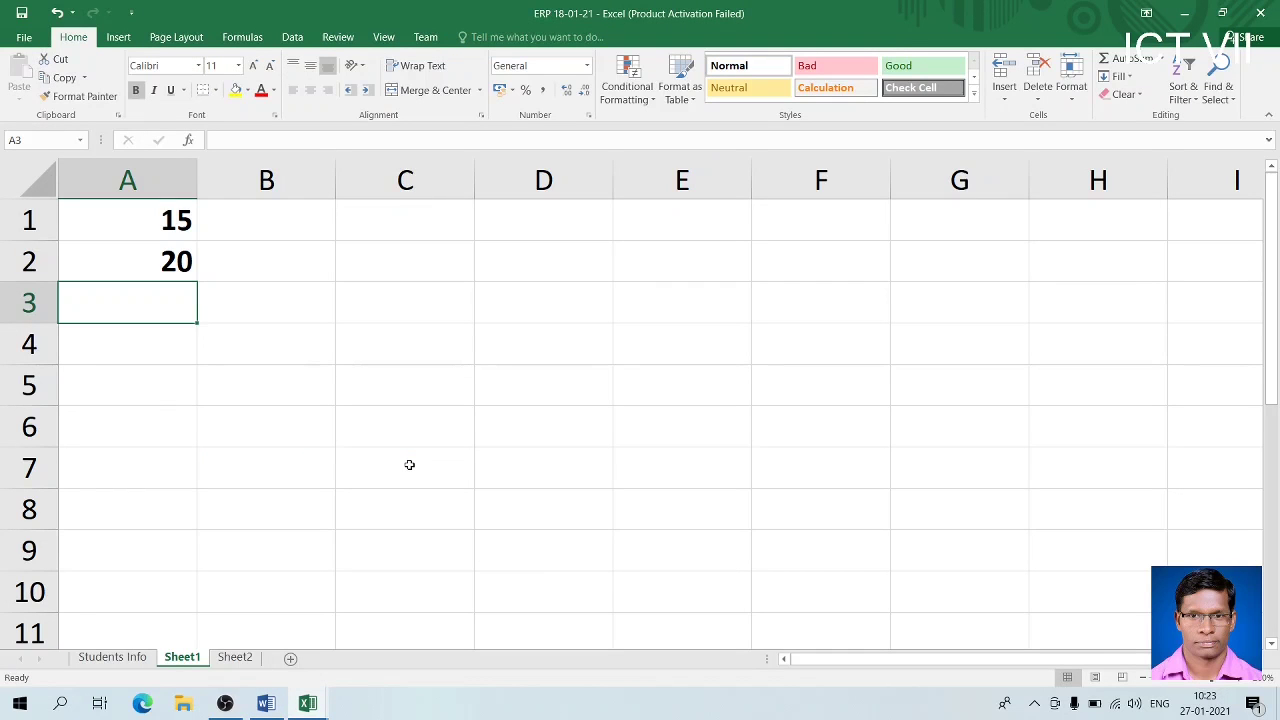
key(alt+Tab)
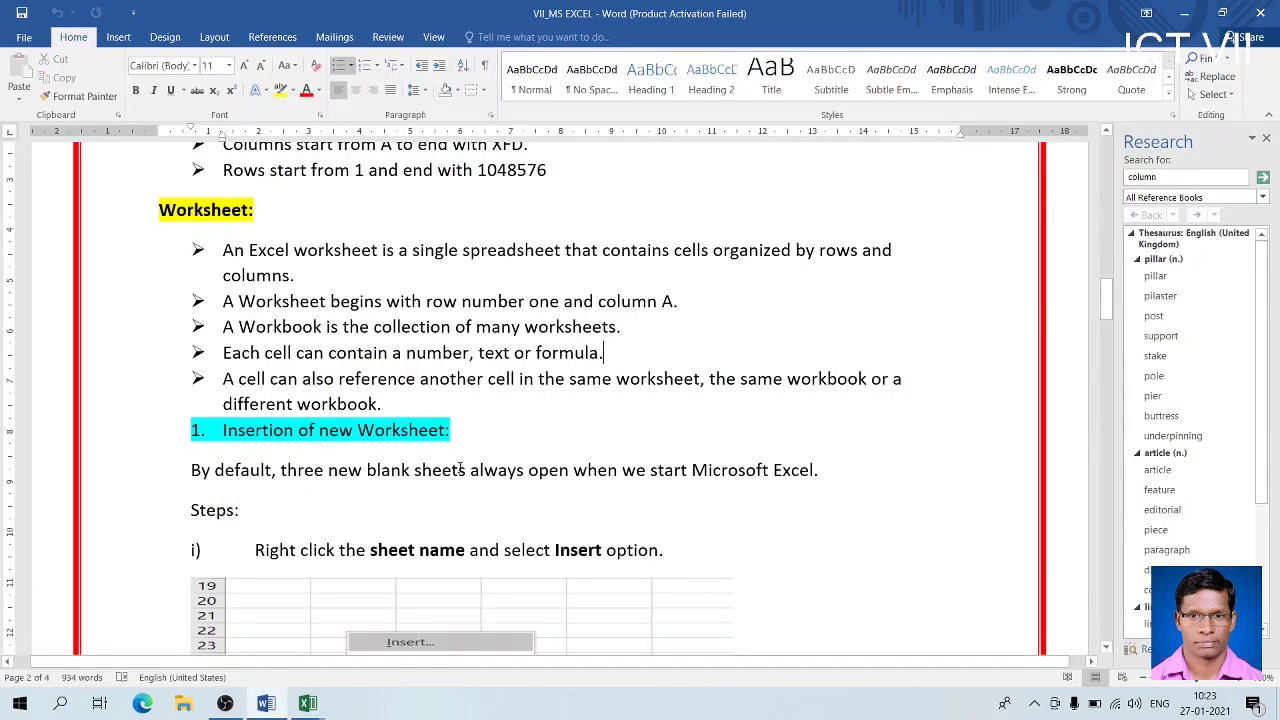
click(494, 420)
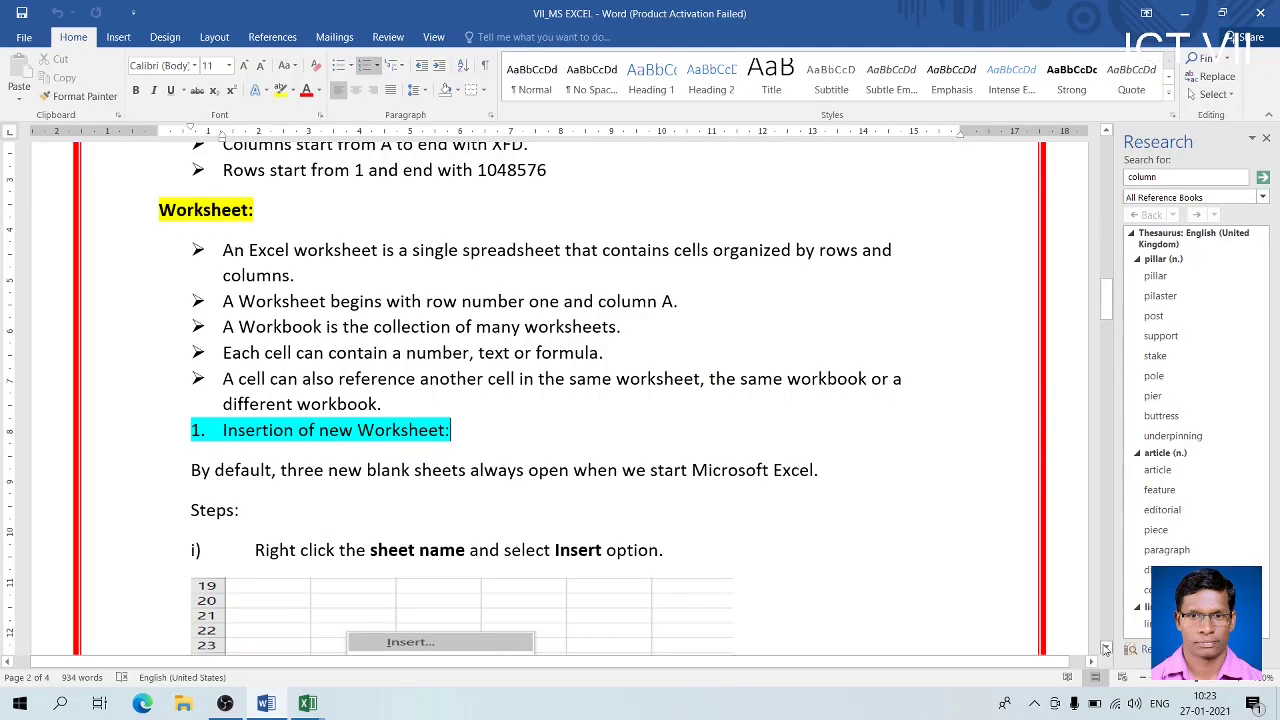
click(1107, 651)
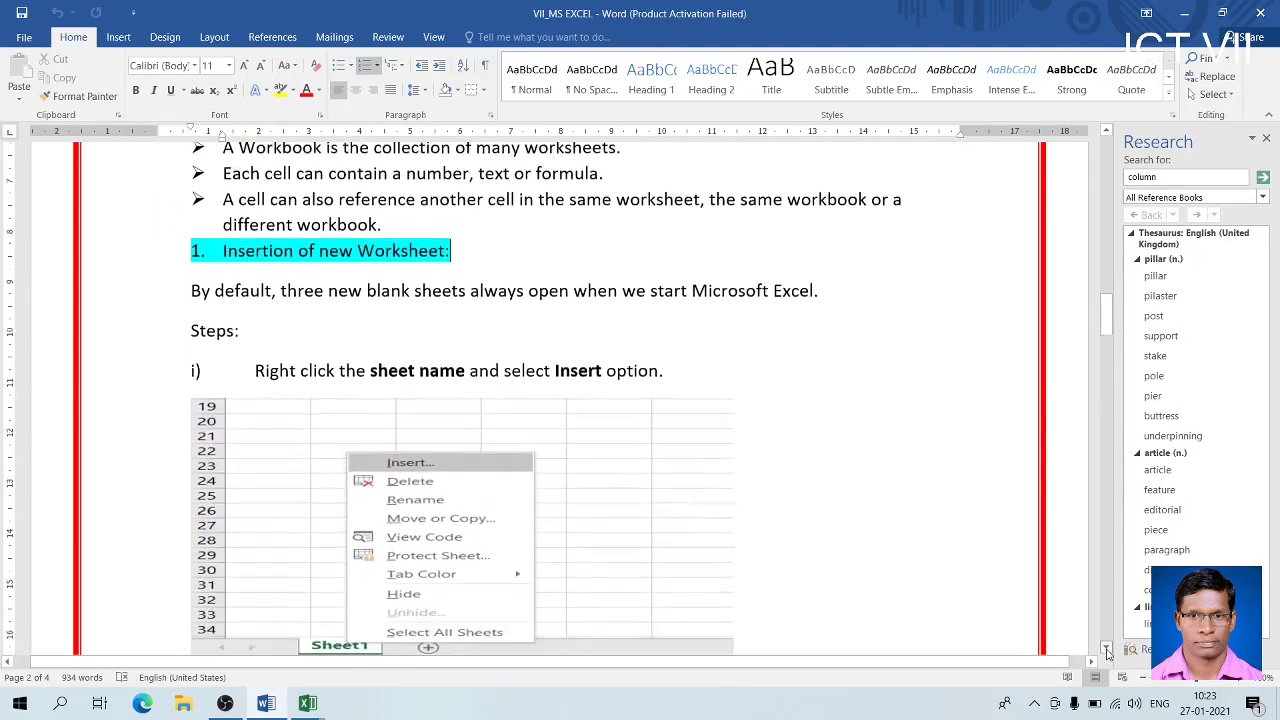
click(1107, 651)
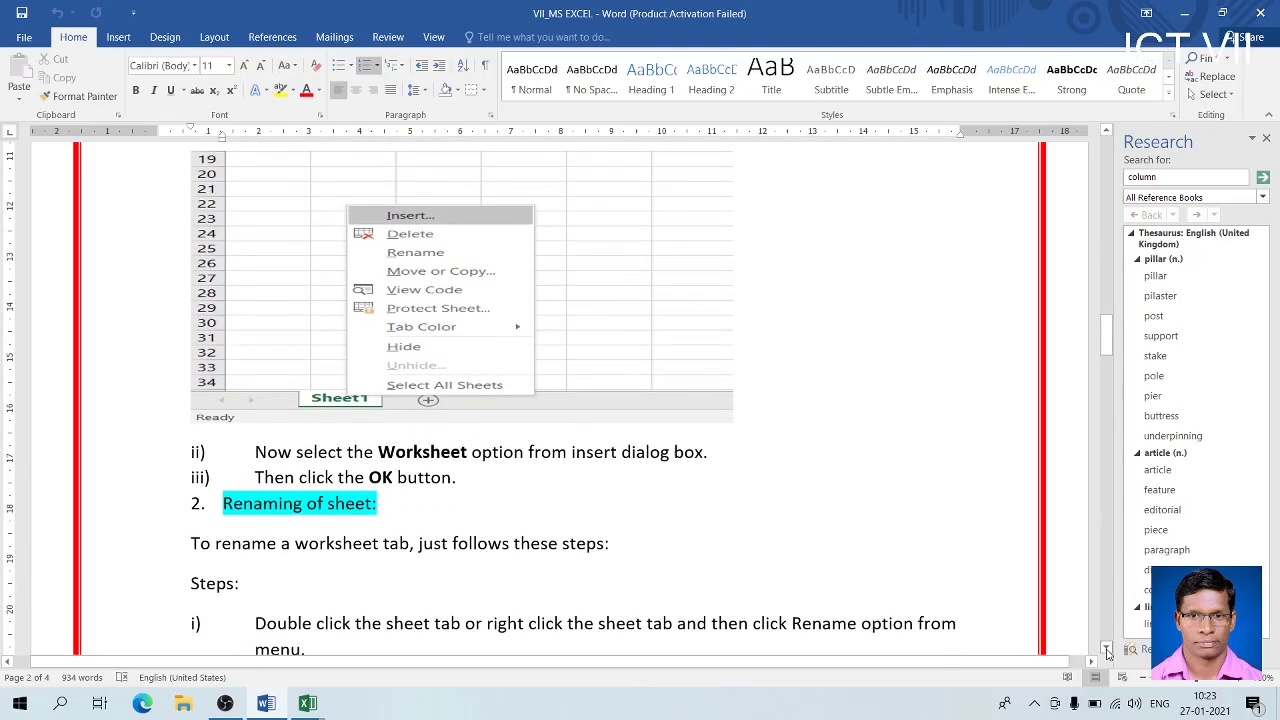
Scroll back to the Worksheet heading, then down through steps ii and iii, and return to Excel
click(1107, 134)
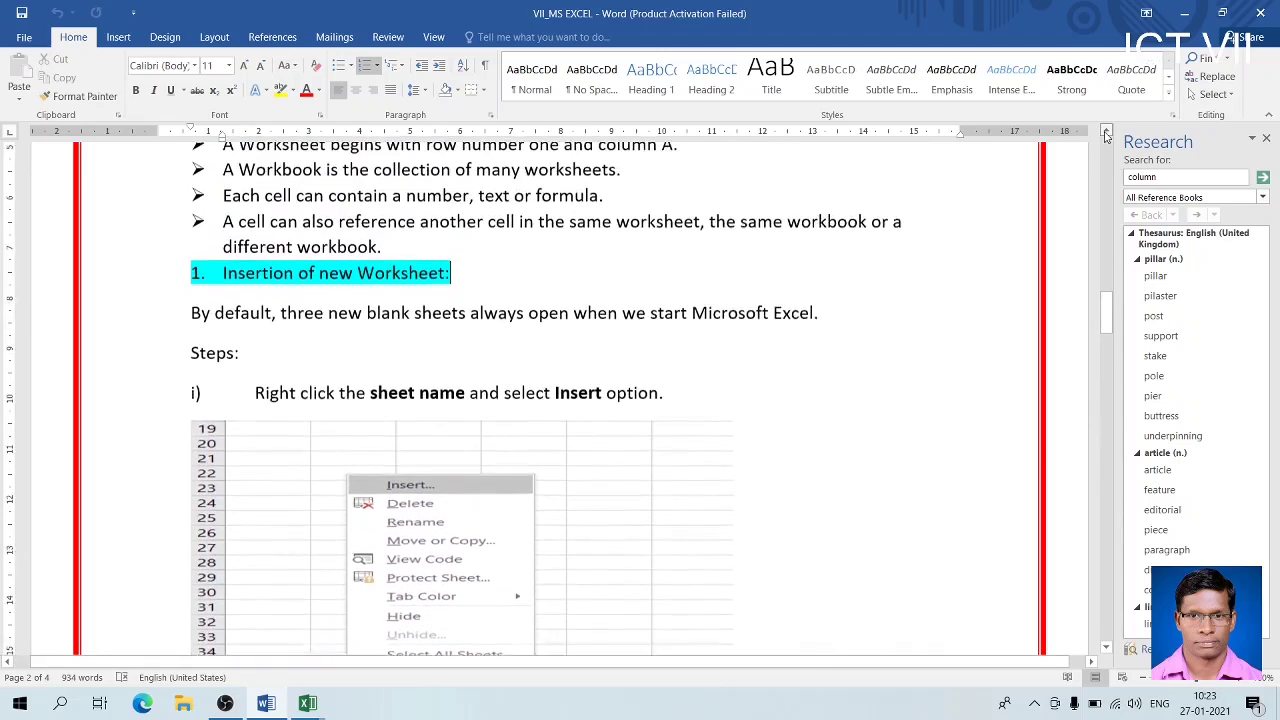
click(1107, 134)
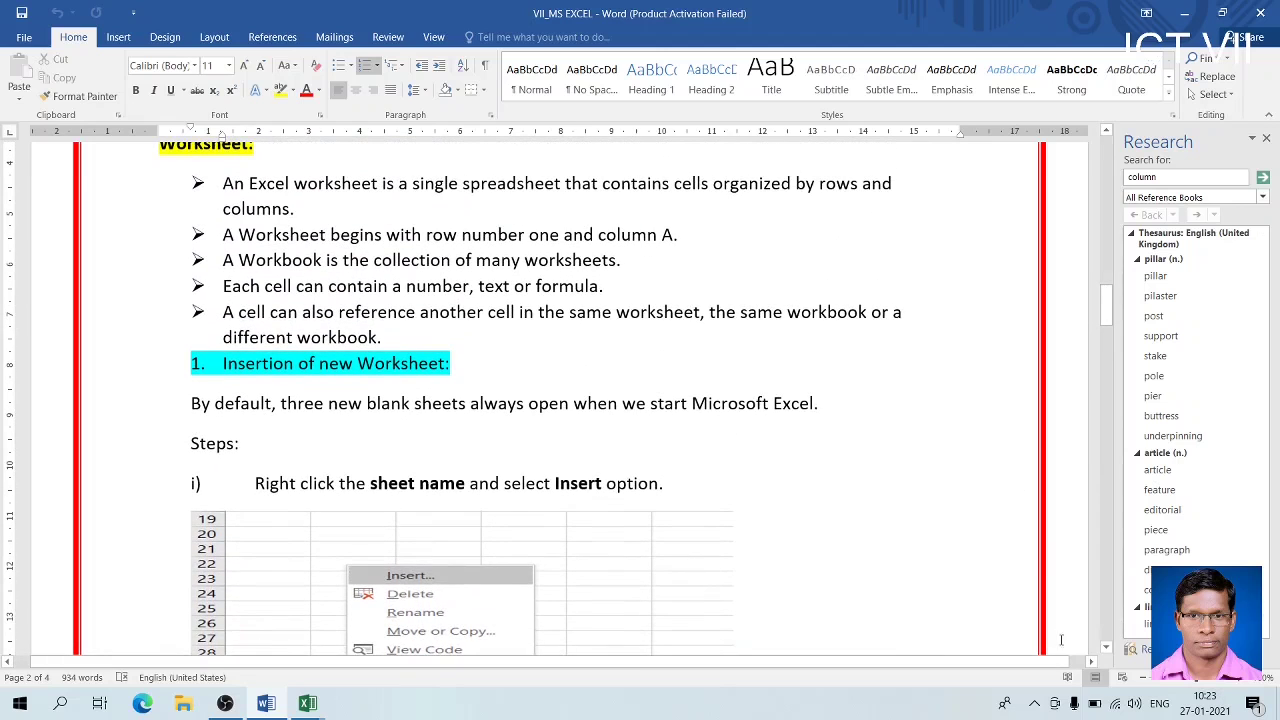
click(1107, 649)
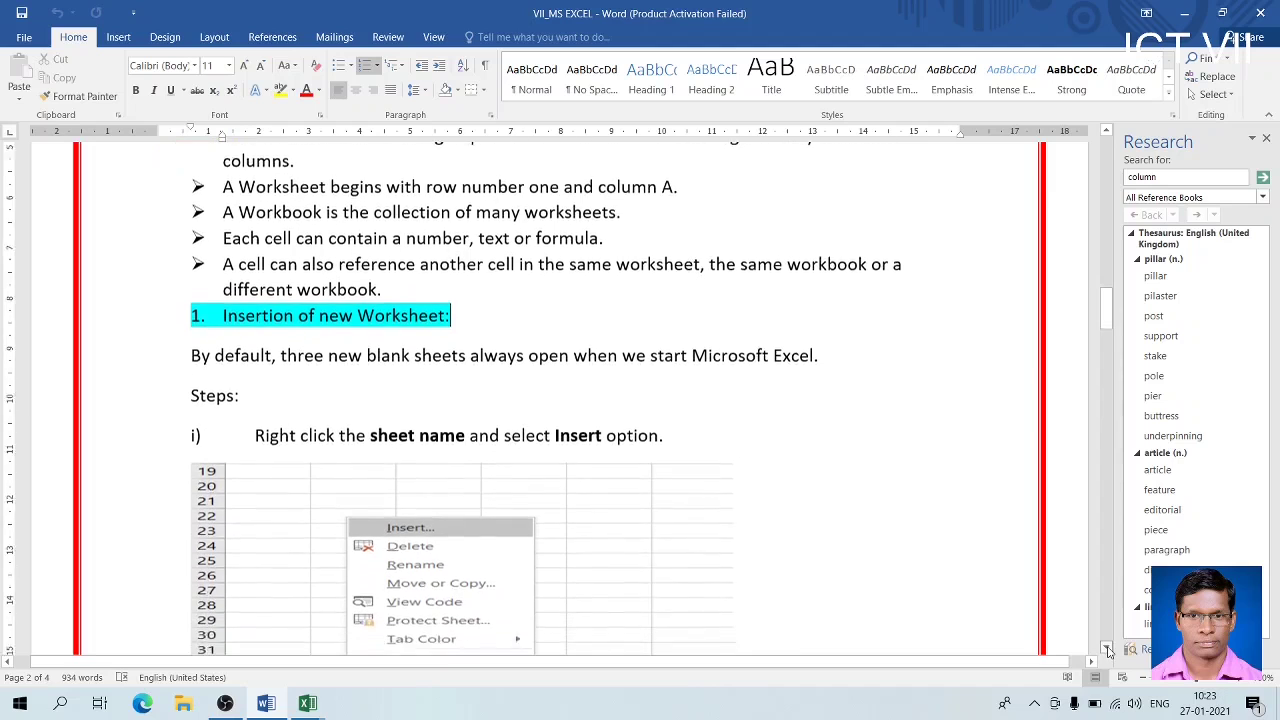
click(1107, 649)
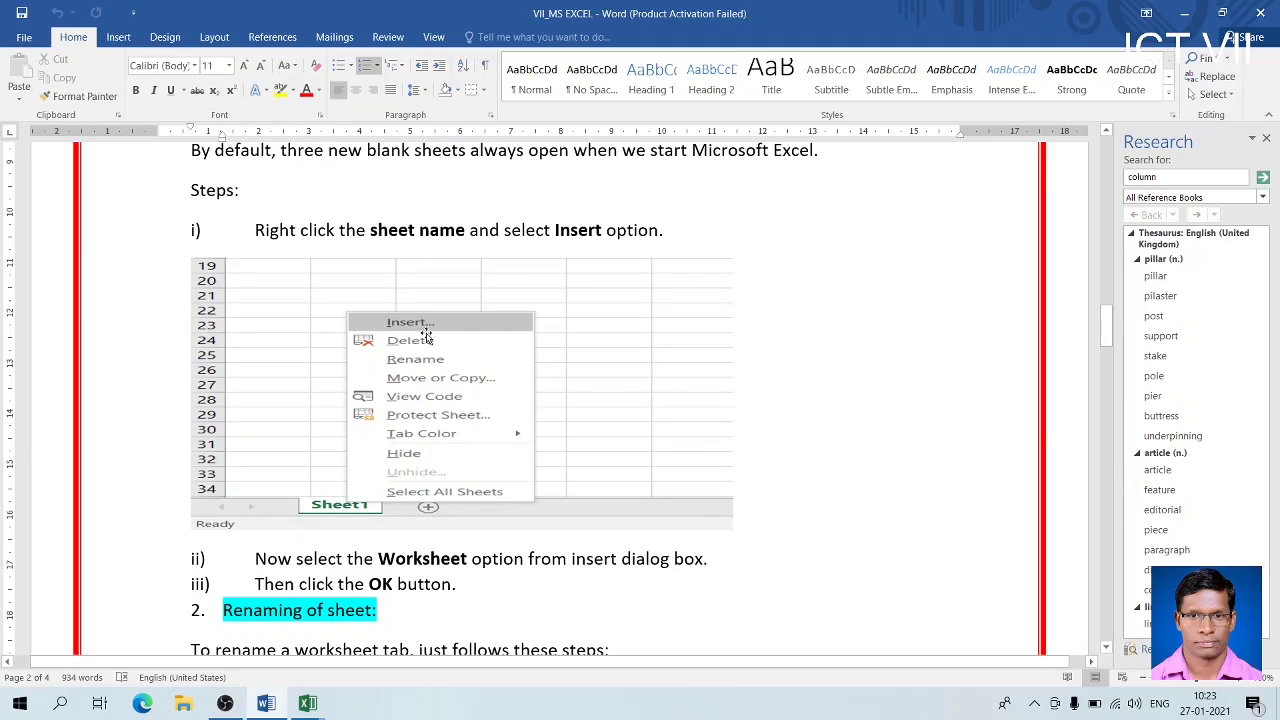
key(alt+Tab)
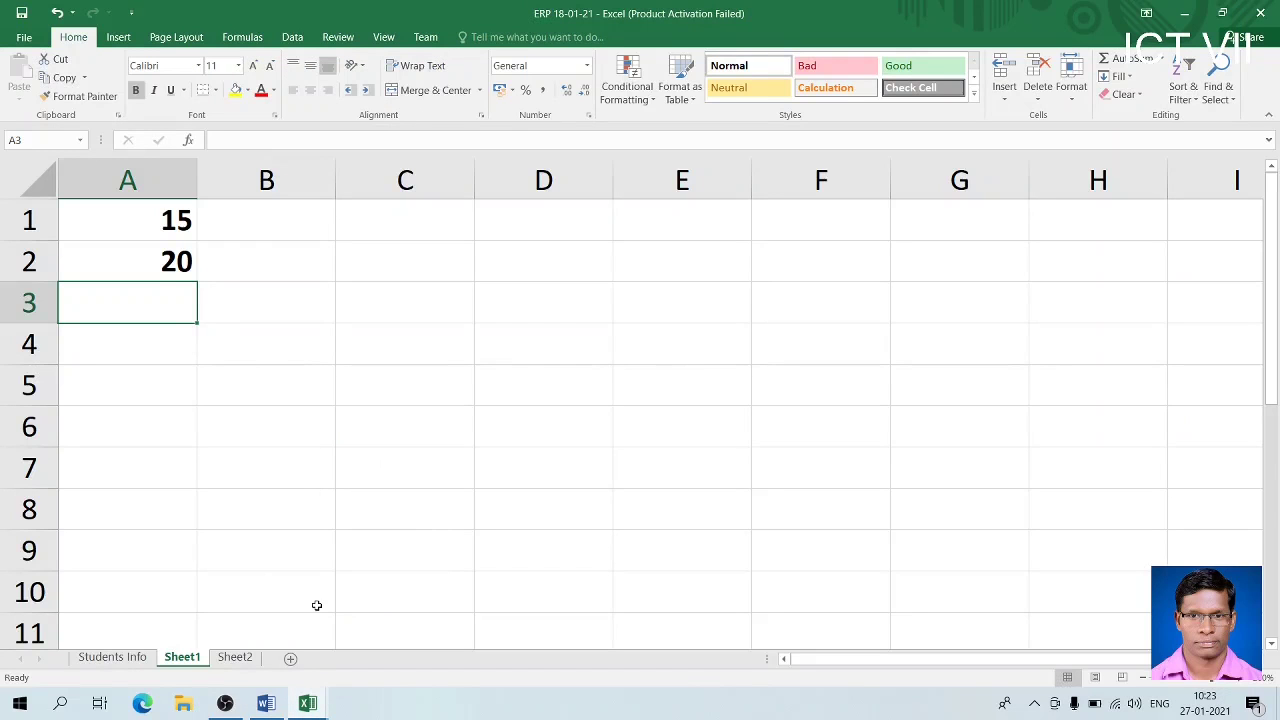
Cycle through the Students Info, Sheet1 and Sheet2 tabs, ending on Sheet2 showing 35
click(249, 658)
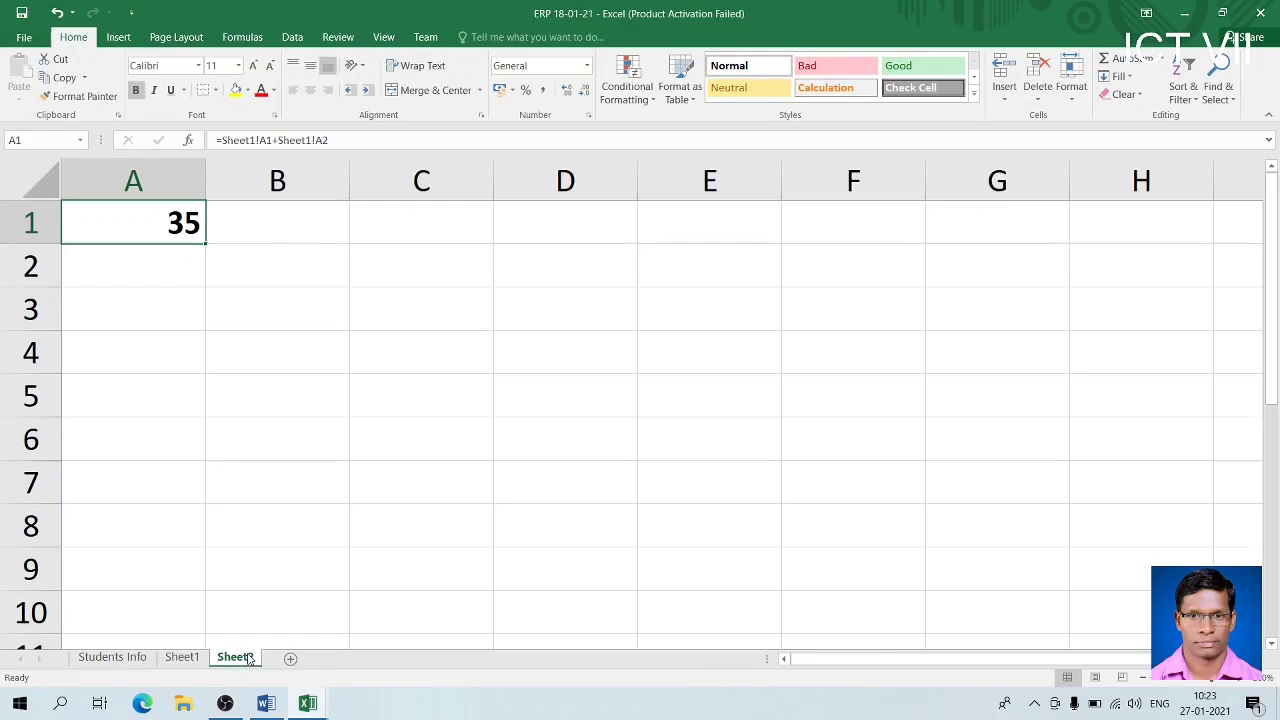
click(183, 657)
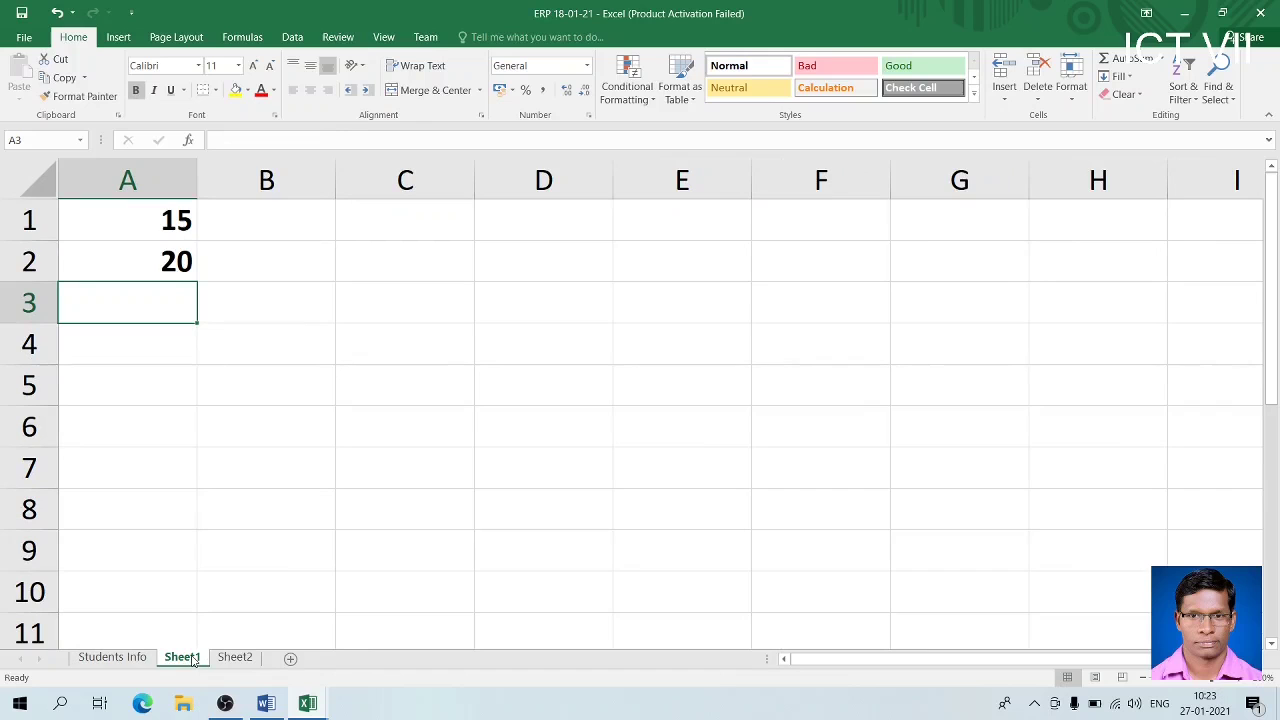
click(112, 657)
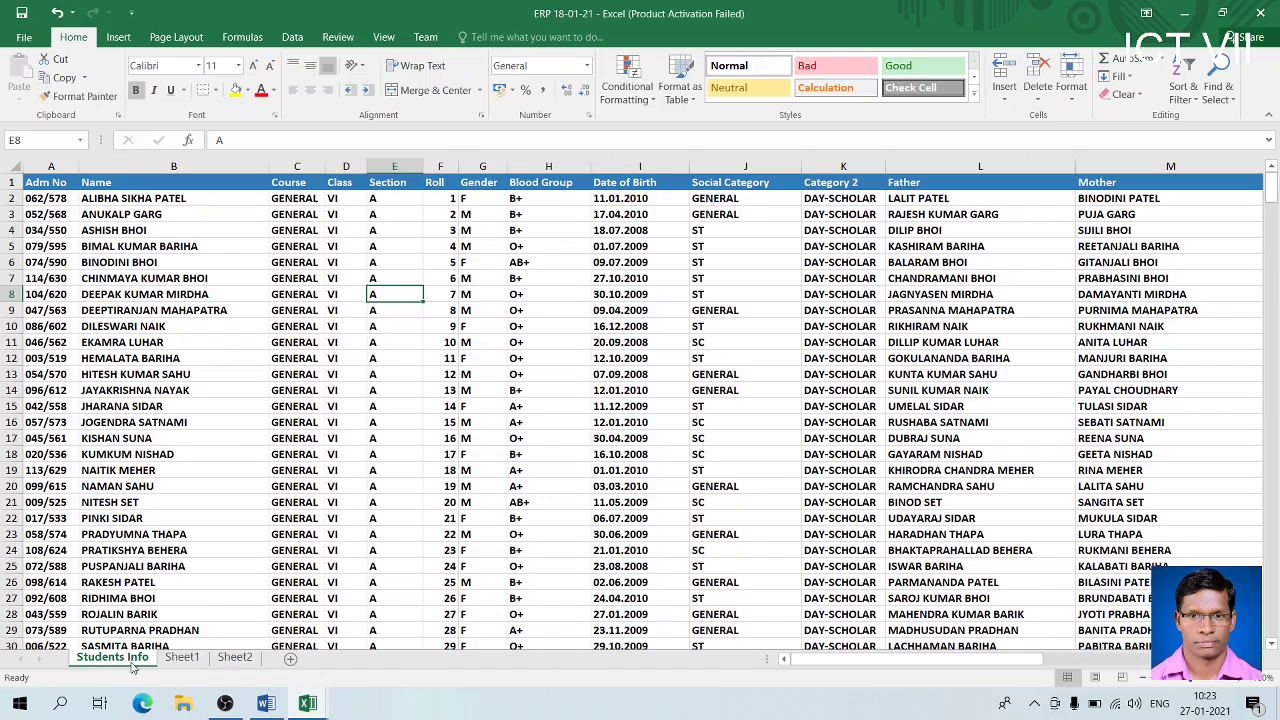
click(186, 660)
click(224, 660)
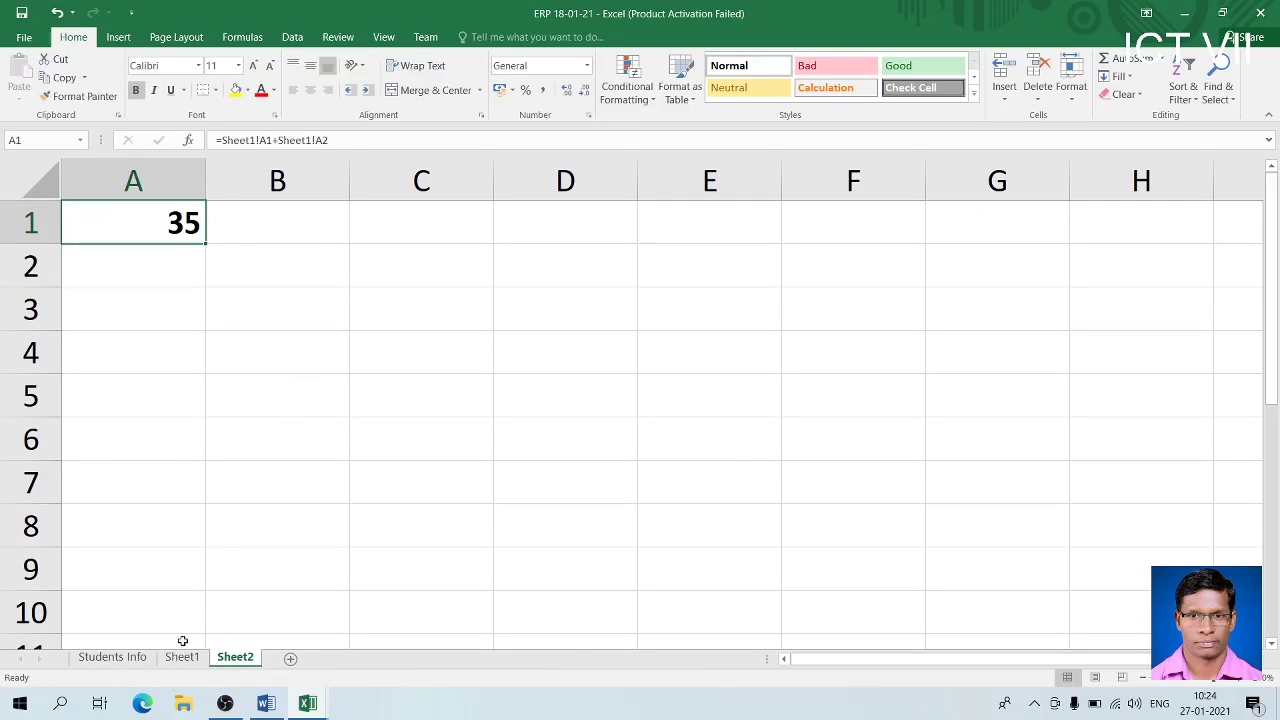
click(103, 660)
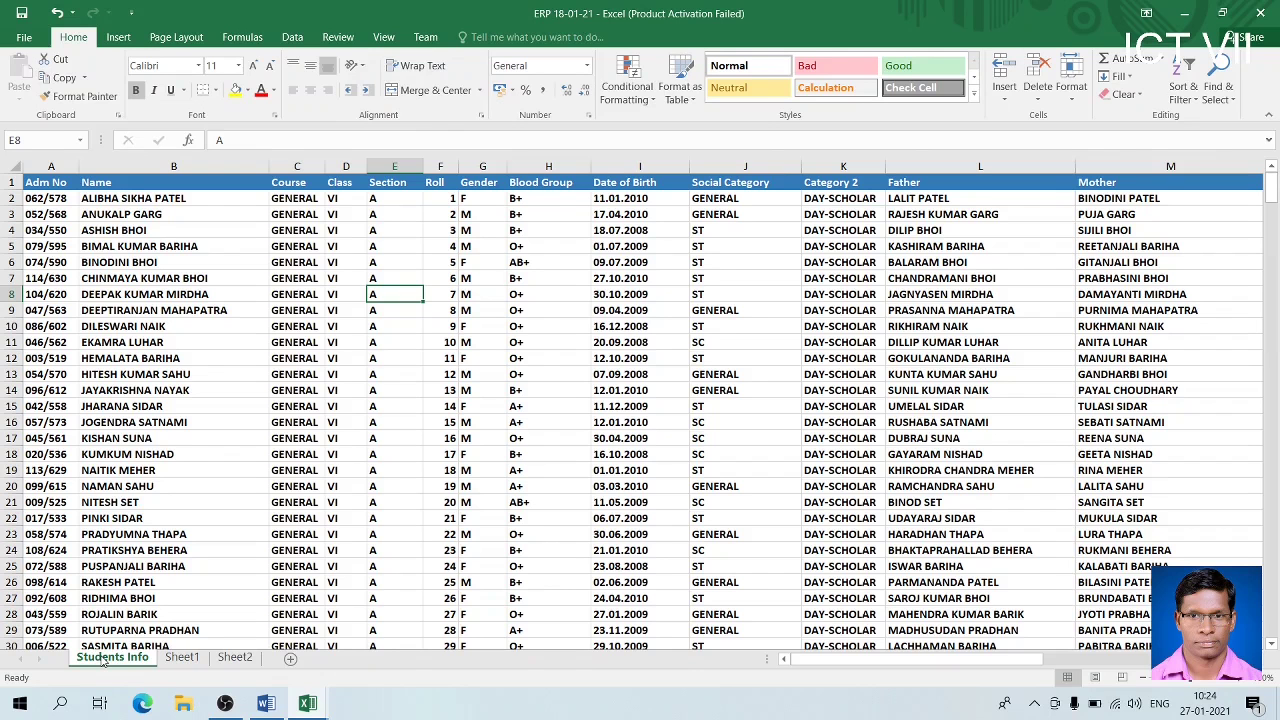
click(180, 660)
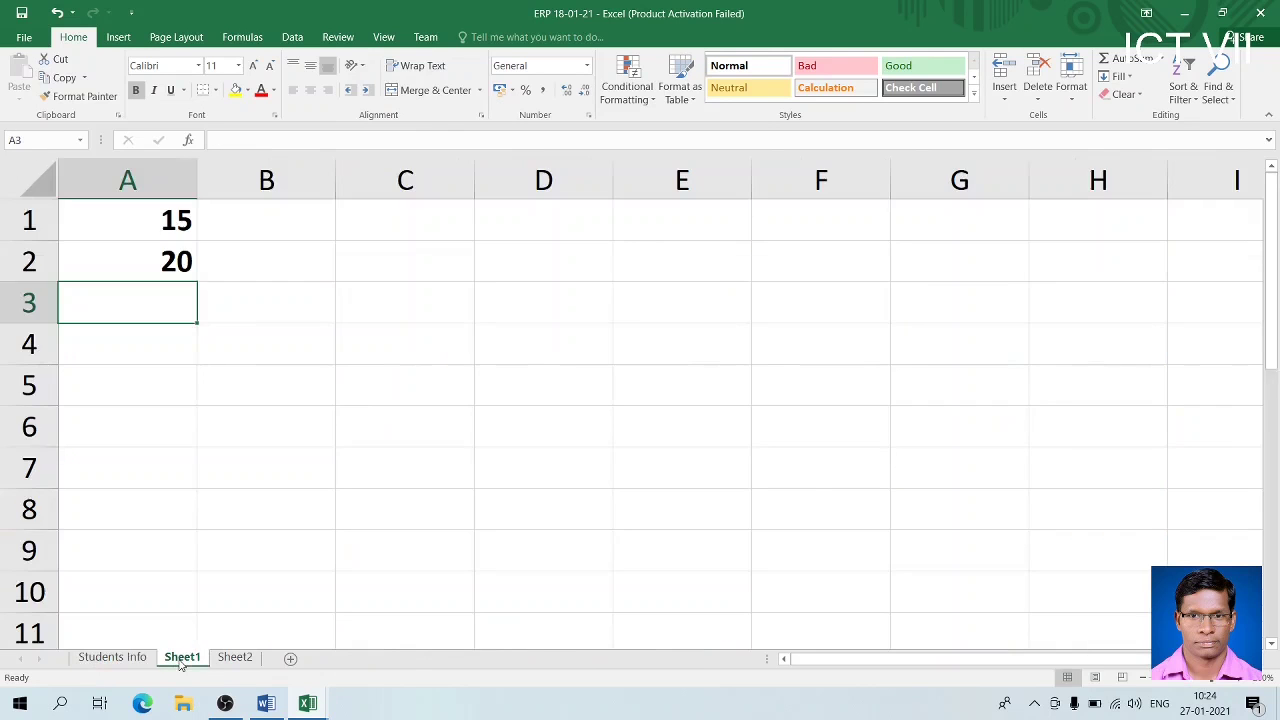
click(236, 658)
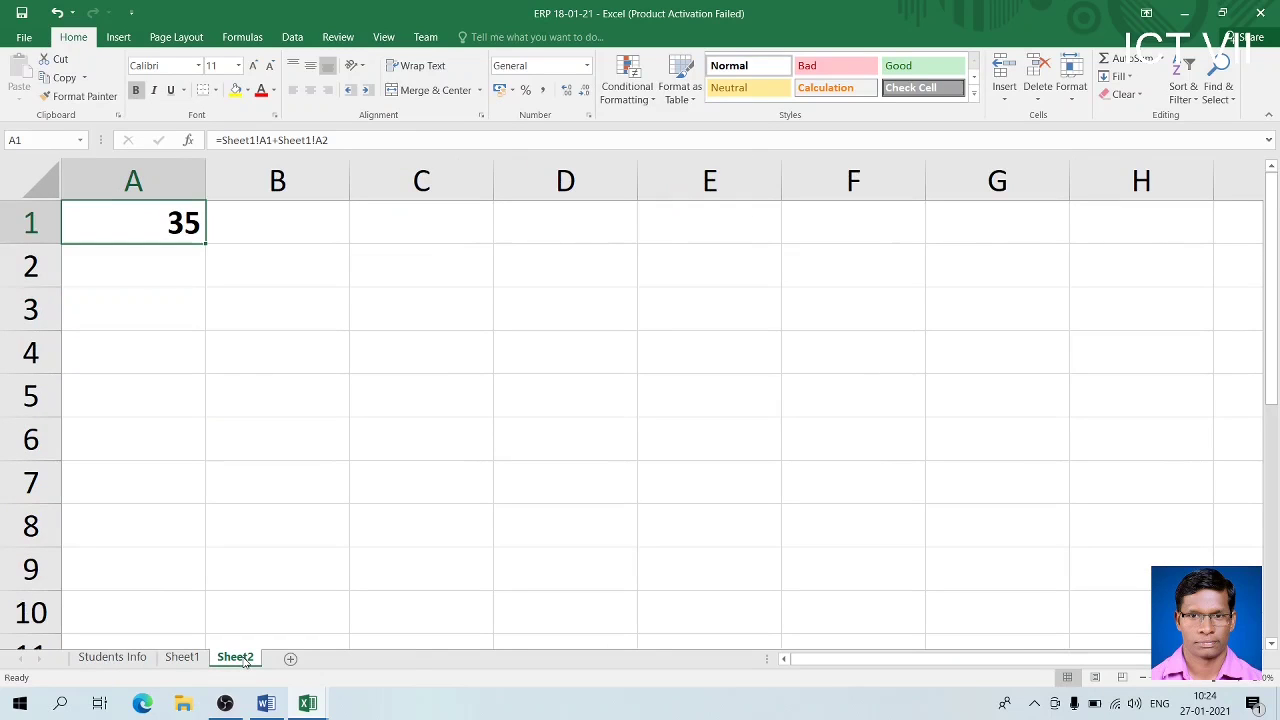
click(183, 659)
click(120, 661)
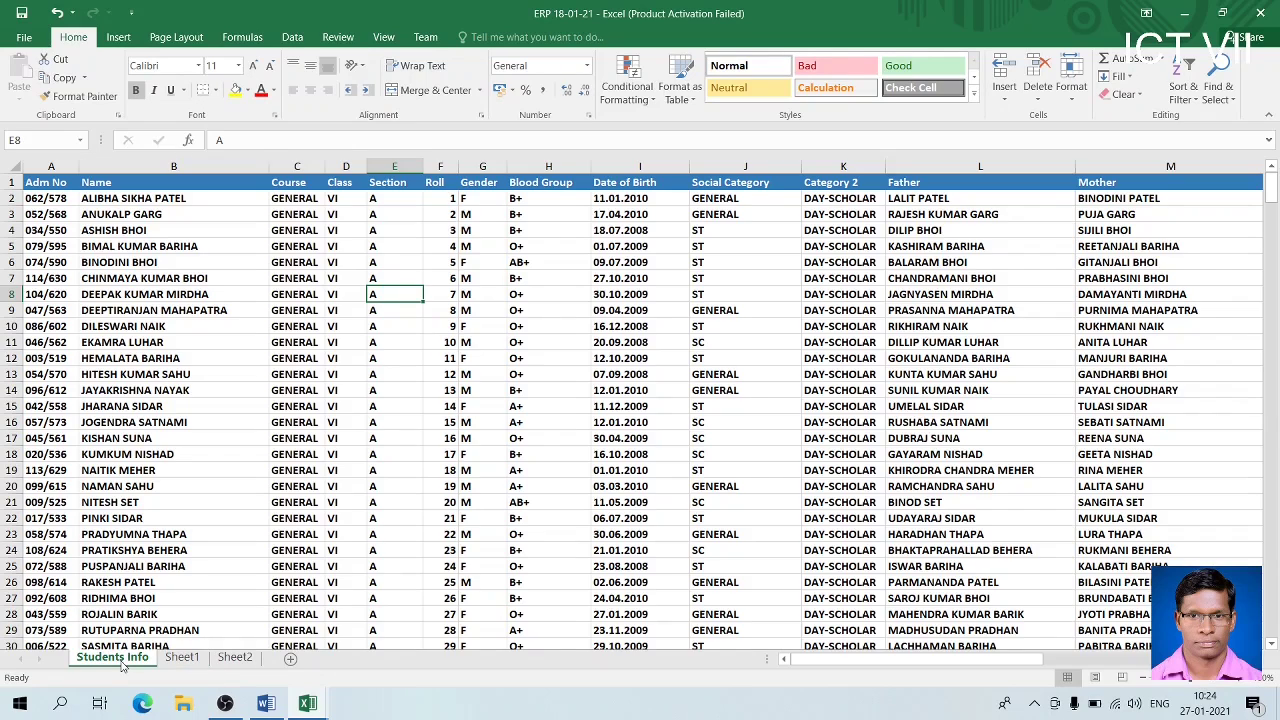
click(190, 658)
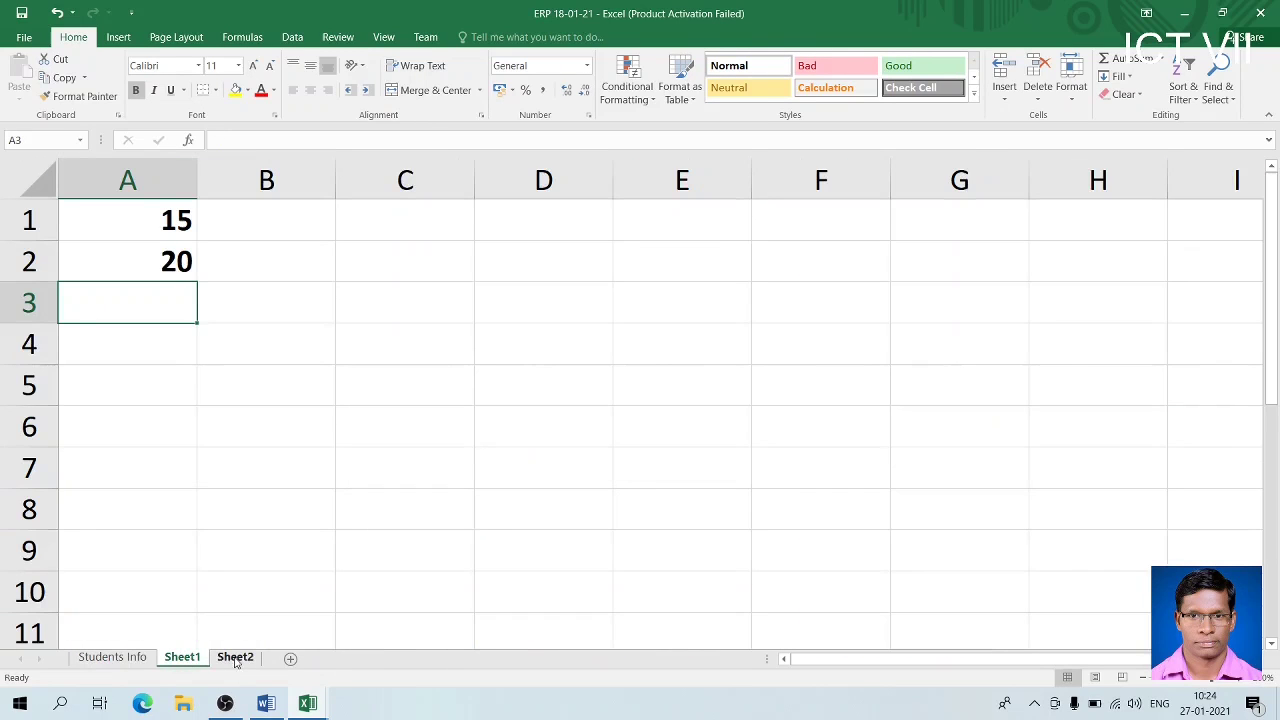
click(238, 659)
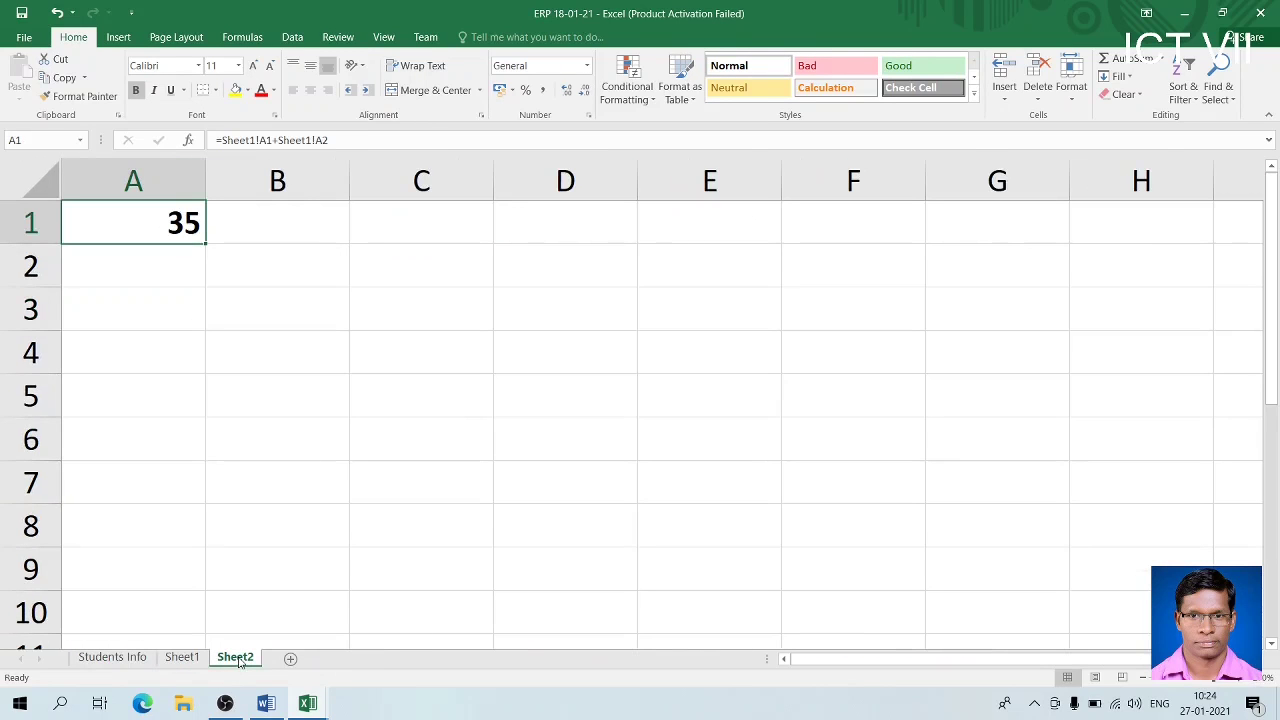
Insert a new worksheet from the Sheet2 tab's Insert dialog, then add another blank sheet
right_click(240, 663)
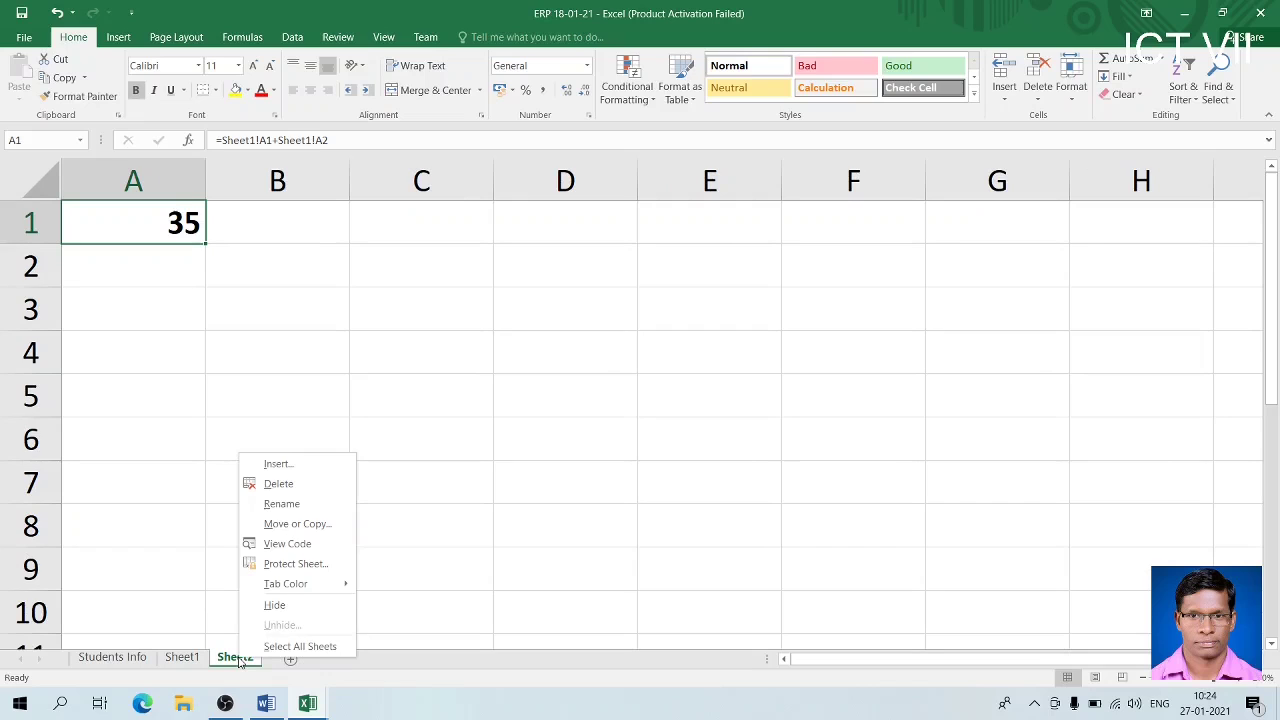
click(277, 465)
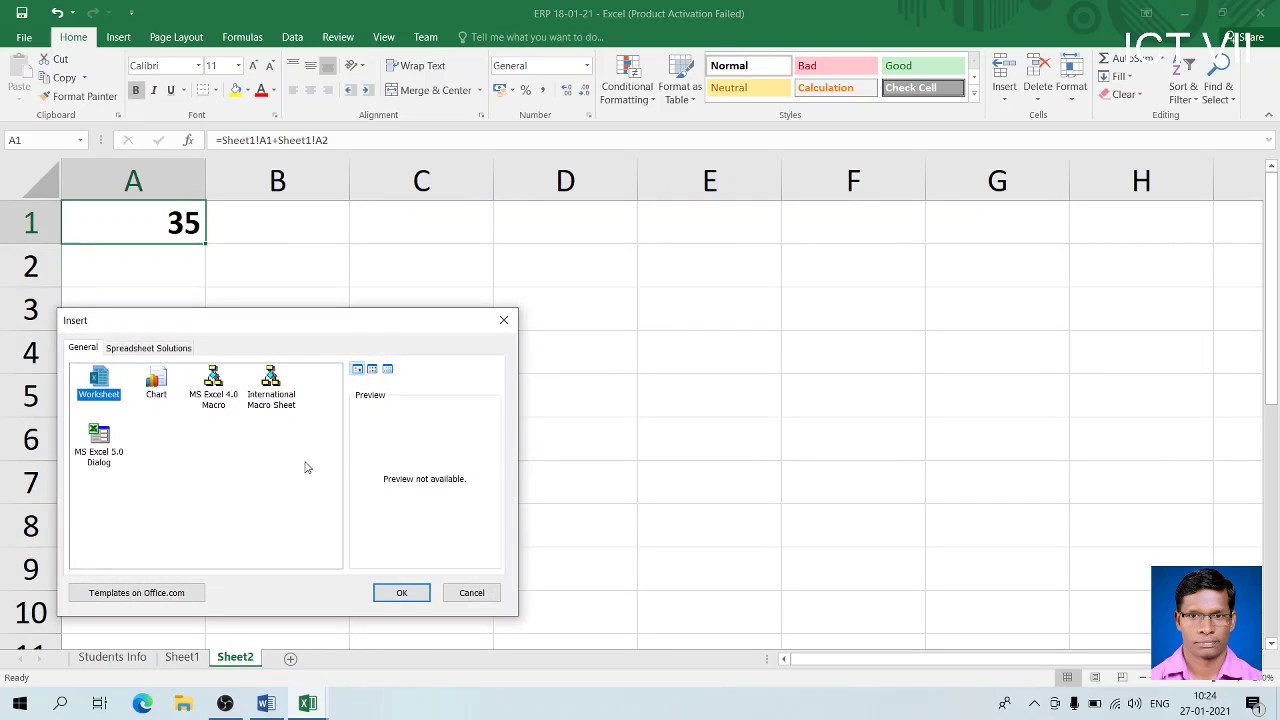
click(402, 593)
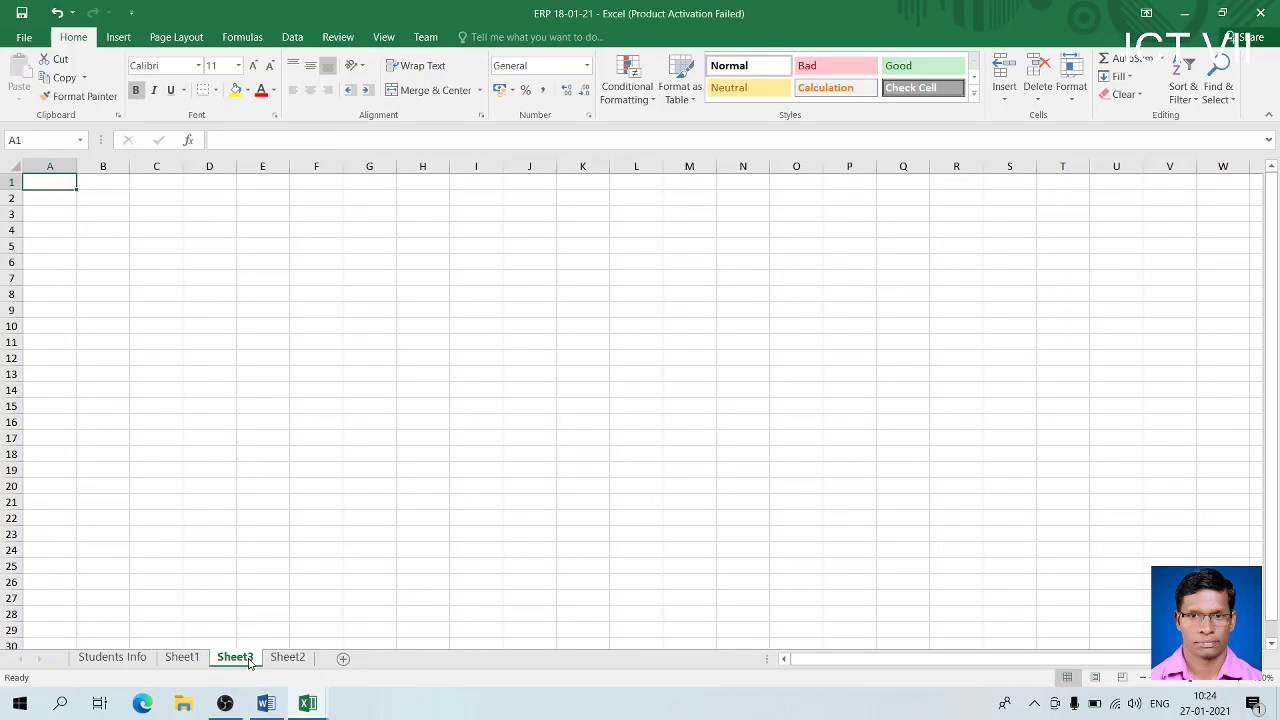
click(343, 658)
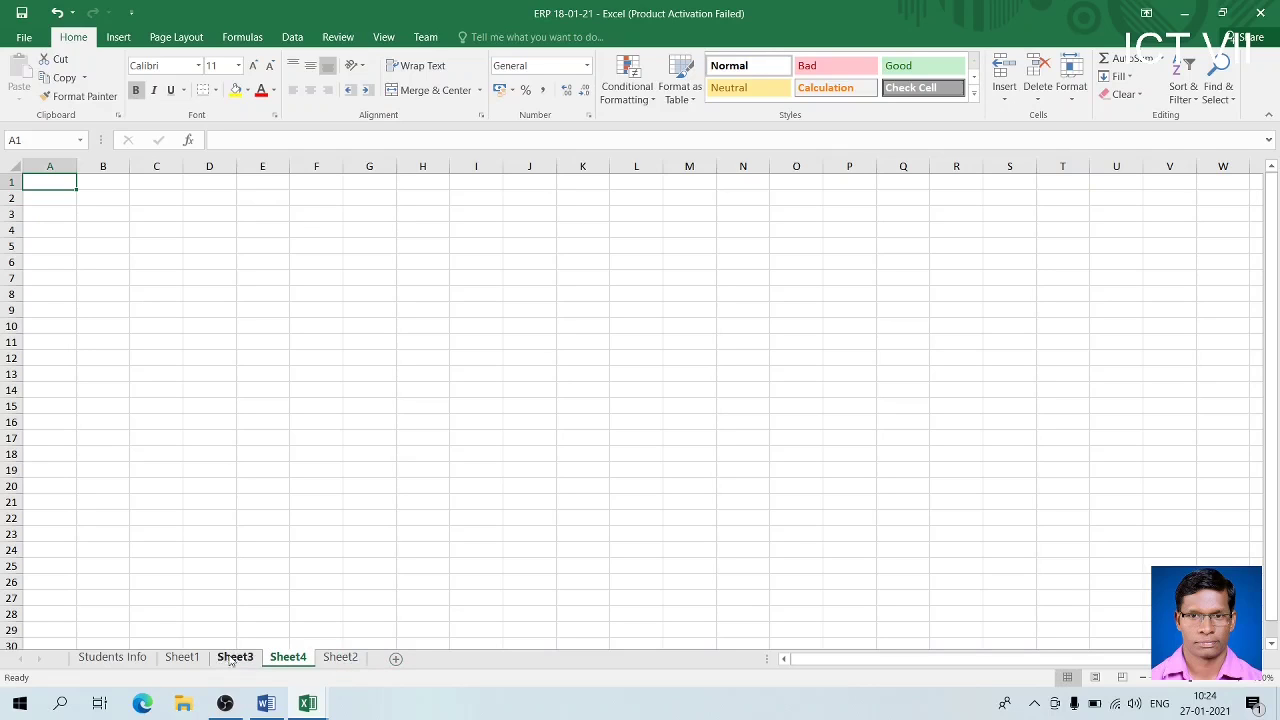
Show Sheet1's tab options, dismiss them, and return to the Word notes
click(172, 658)
right_click(172, 658)
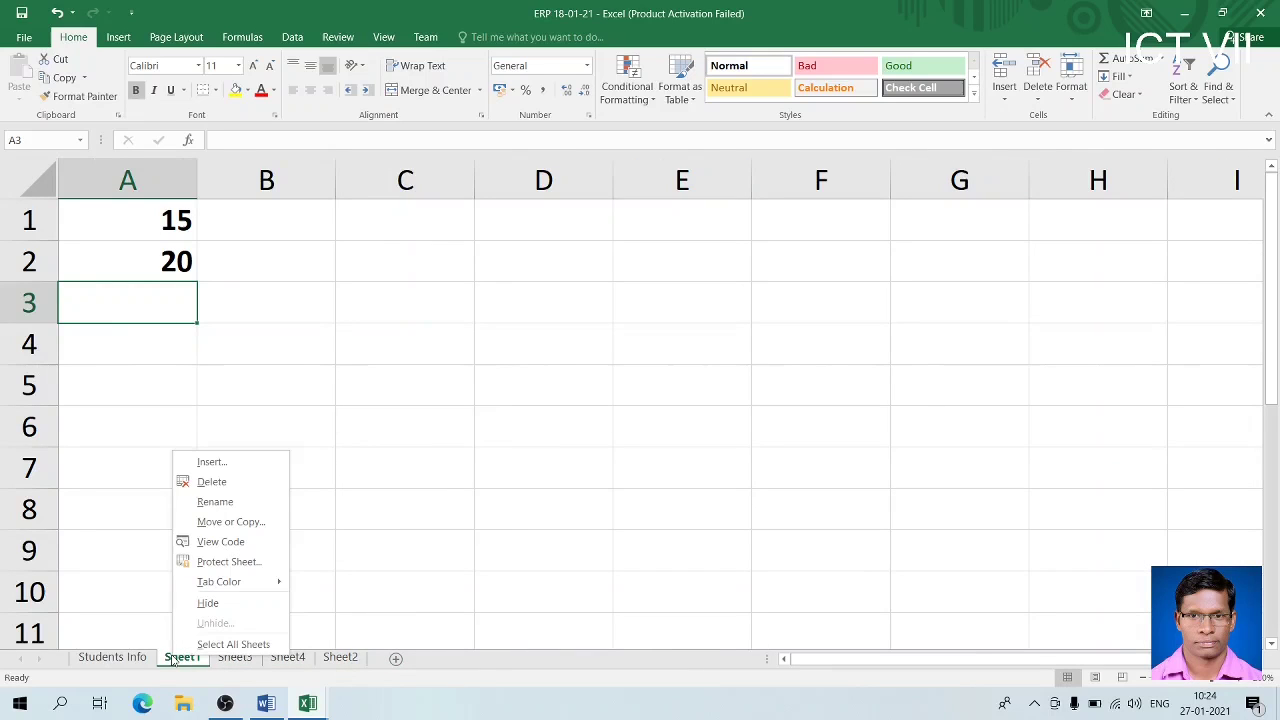
click(365, 584)
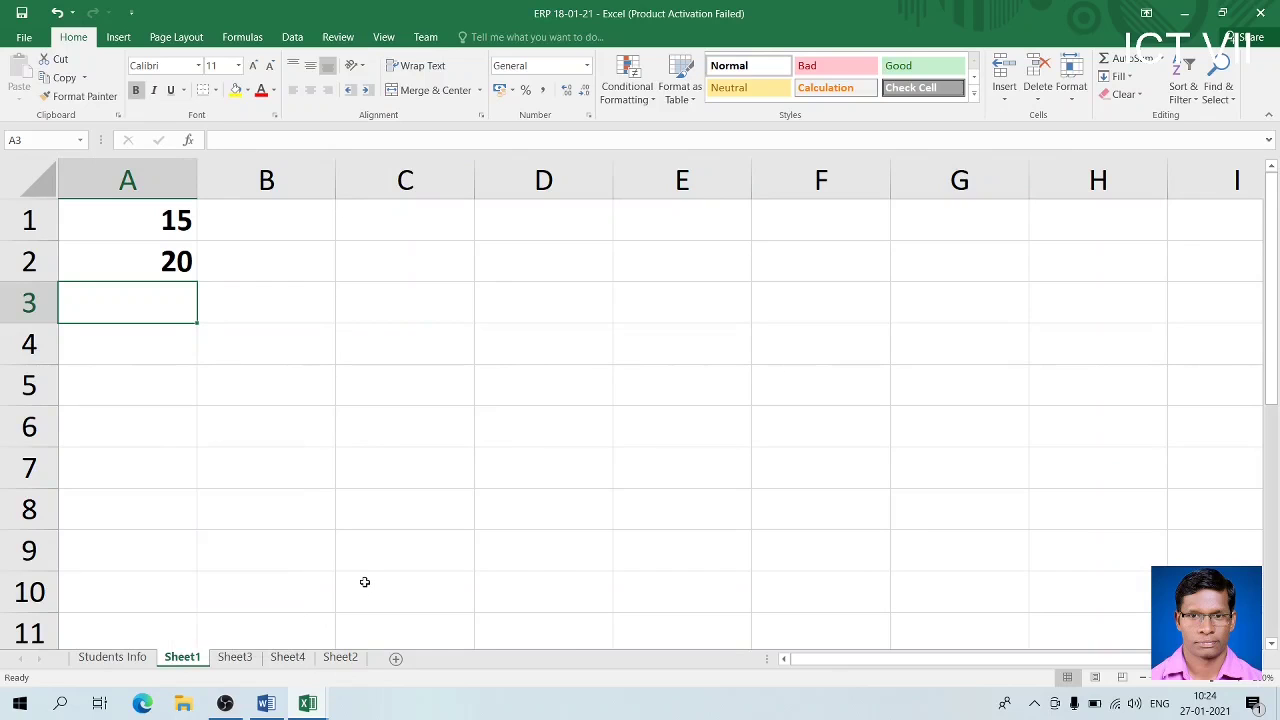
key(alt+Tab)
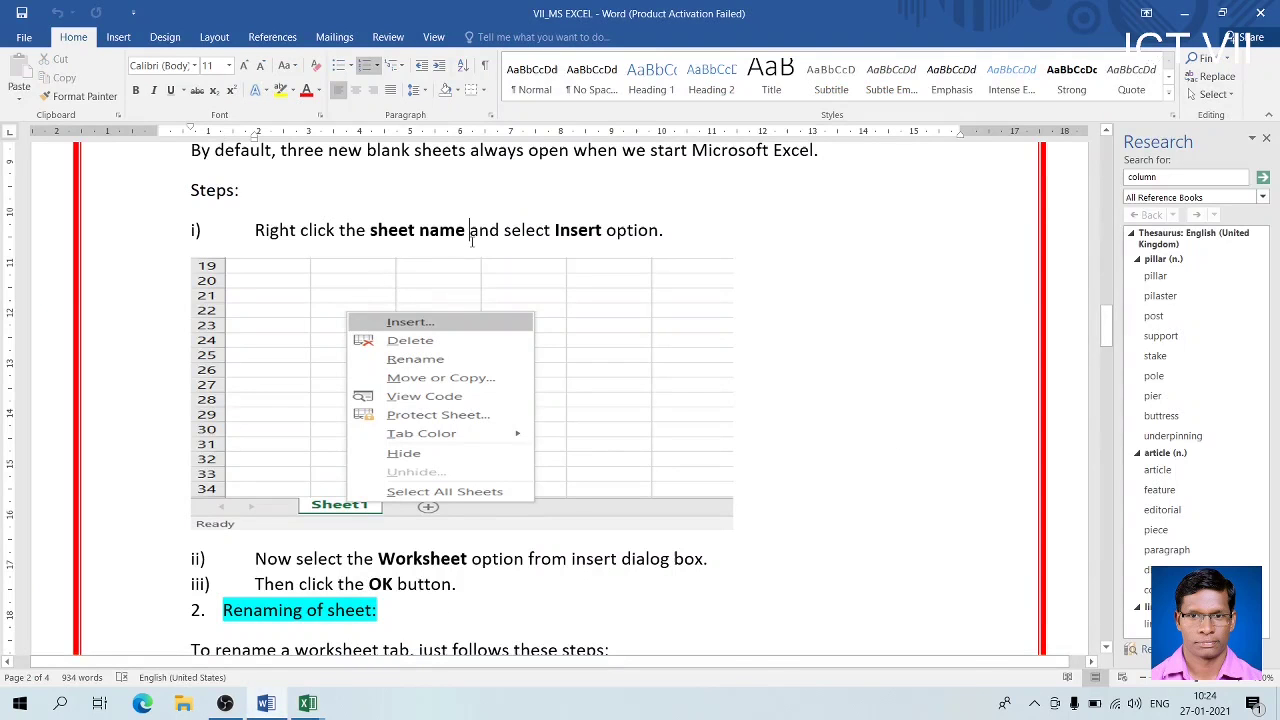
Point out the Insert and OK steps, then scroll down to the Renaming of sheet section
key(Right)
key(Right)
key(Right)
key(Right)
key(Right)
key(Right)
key(Right)
key(Right)
key(Right)
key(Right)
key(Right)
key(Right)
key(Right)
key(Right)
key(Right)
key(Right)
click(424, 588)
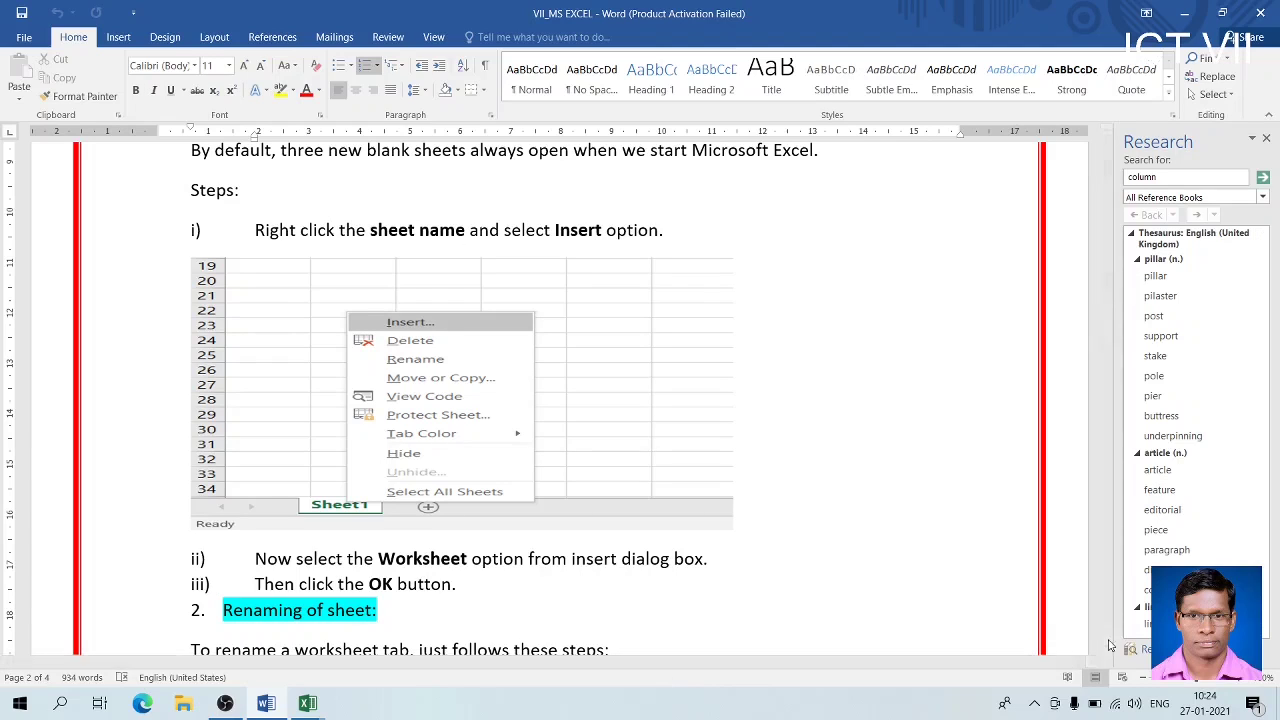
scroll(1106, 649, down, 5)
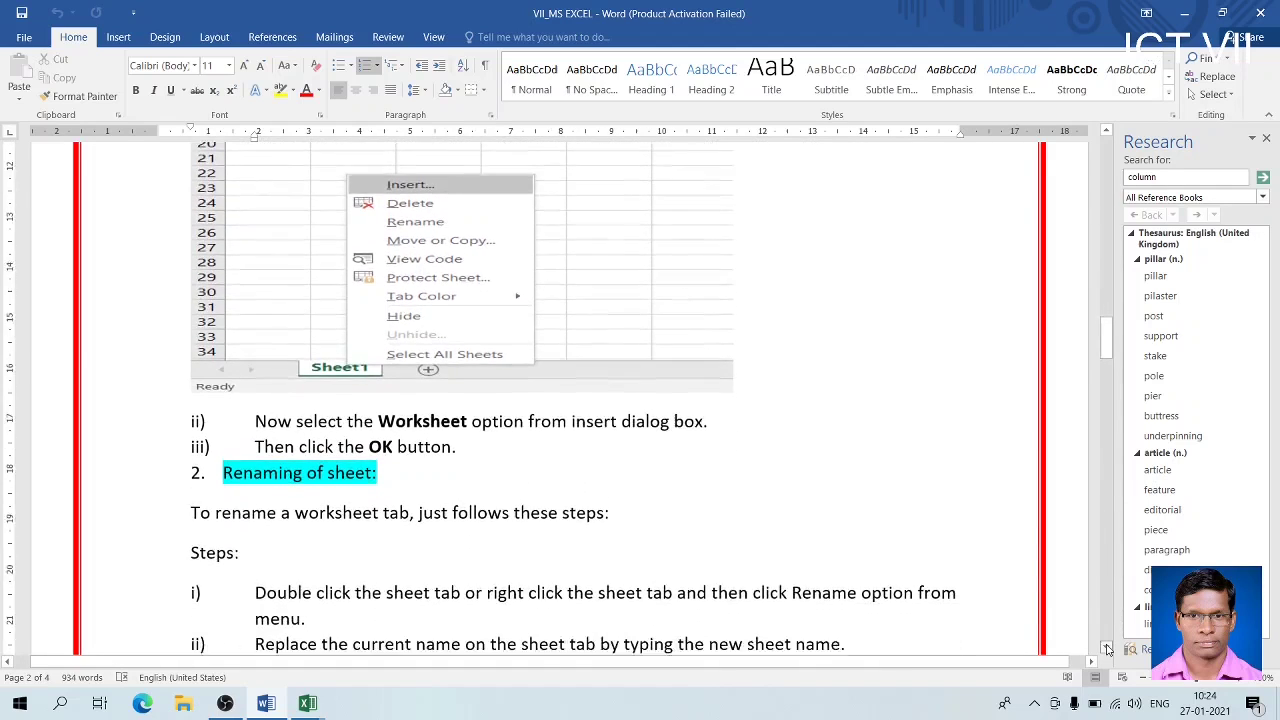
scroll(1106, 649, down, 2)
key(alt+Tab)
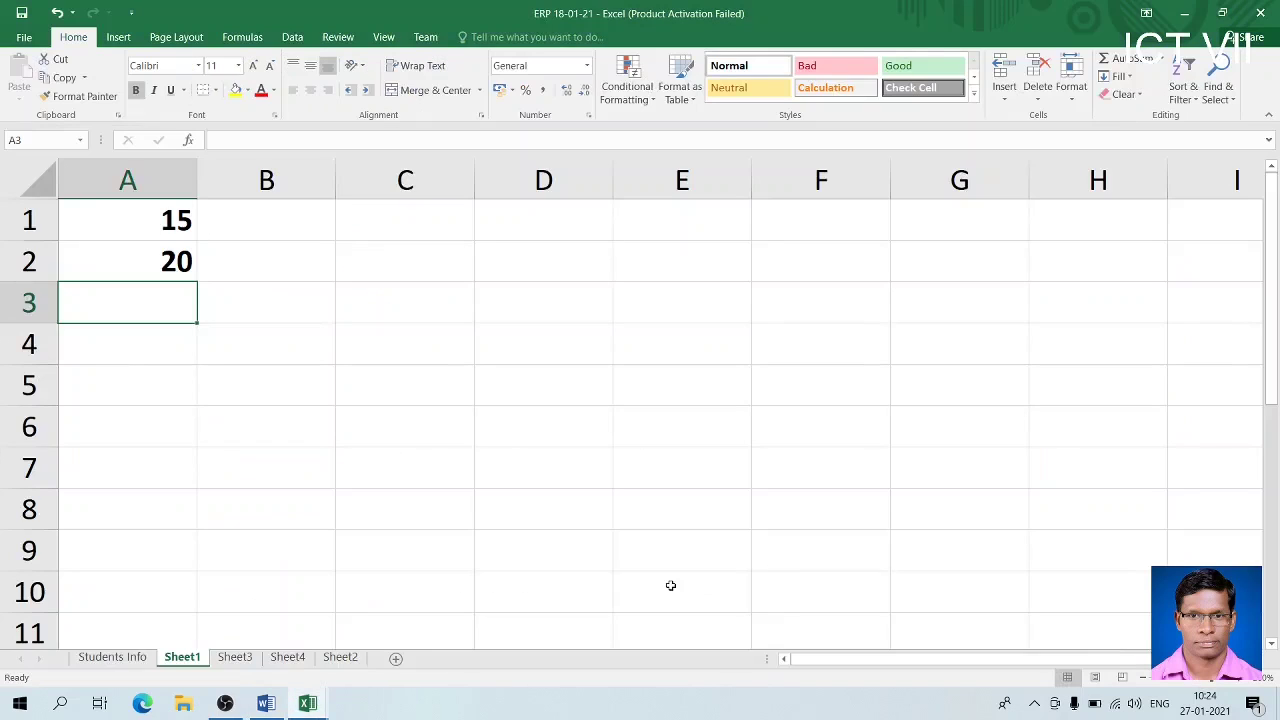
Rename Sheet1 to STAFF DATA by double-clicking its tab
double_click(183, 658)
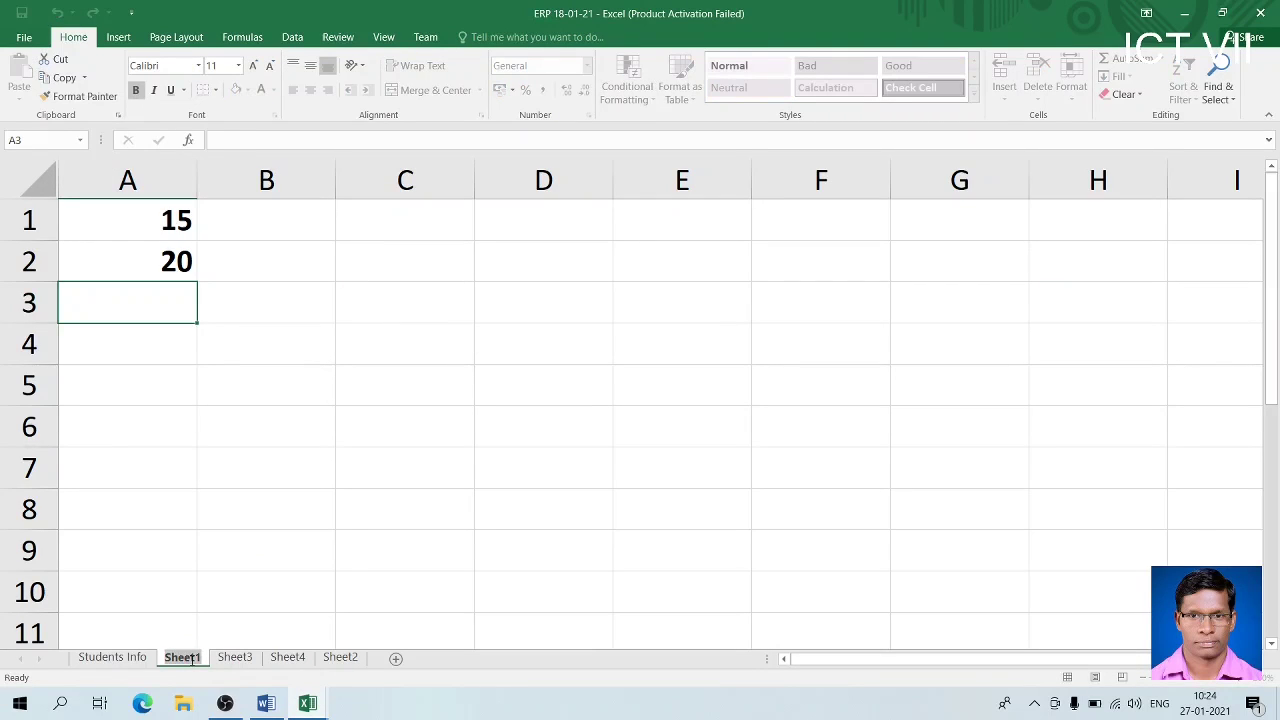
text(STAFF)
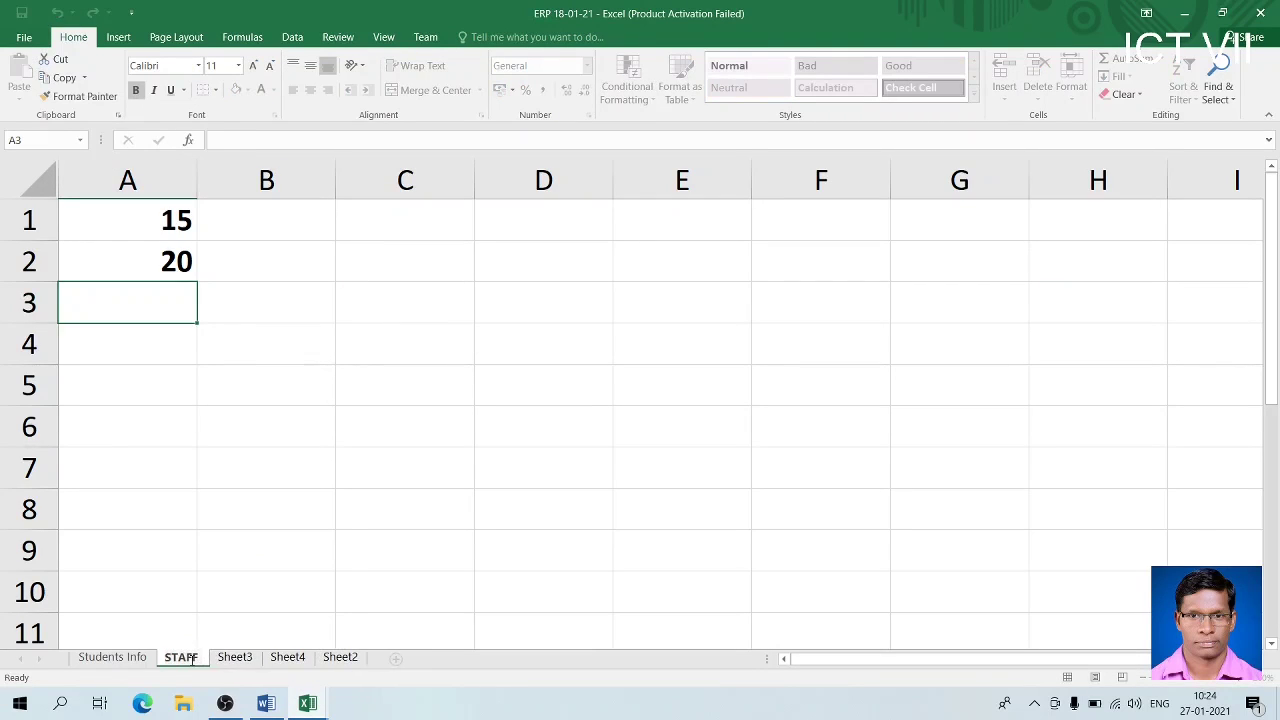
text( DATA)
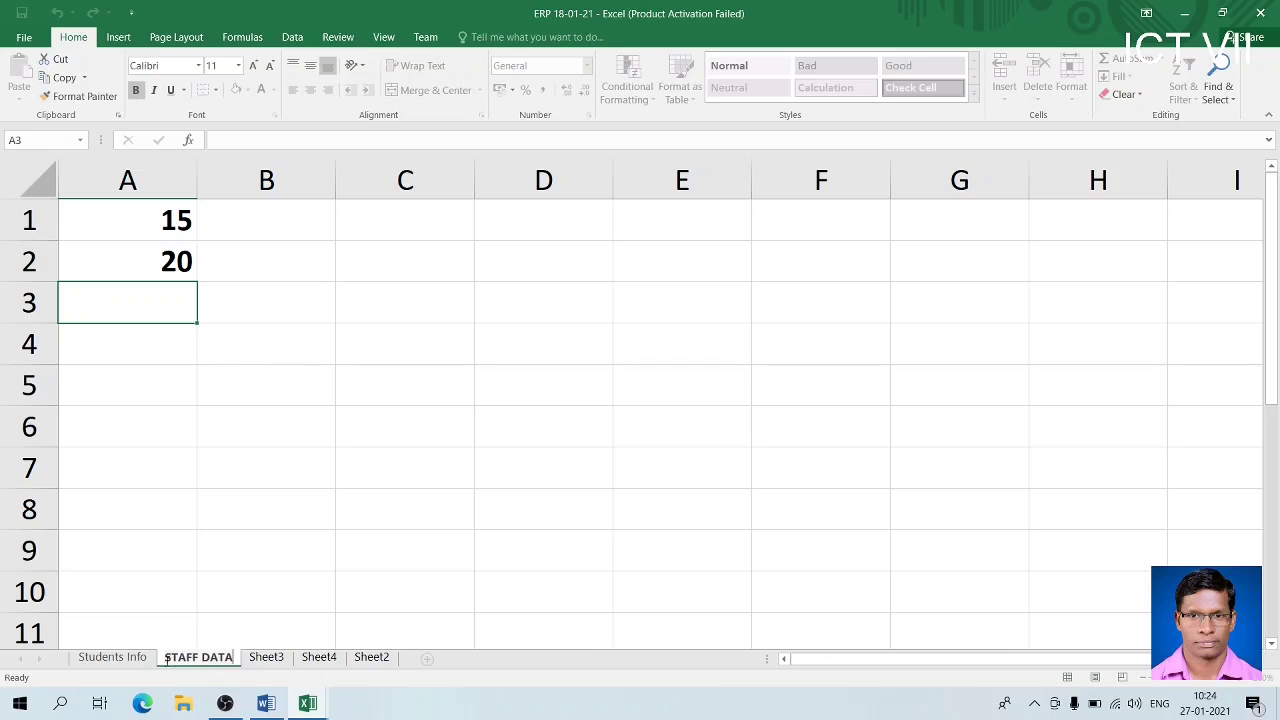
click(130, 660)
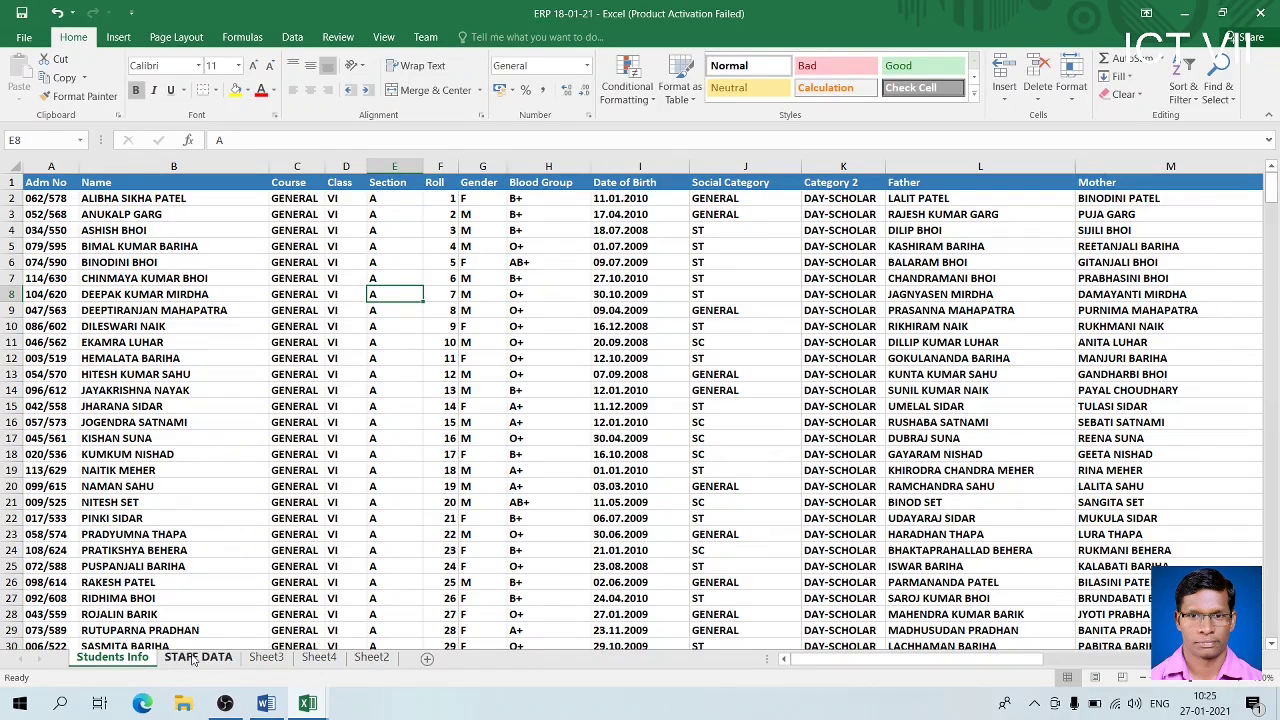
click(195, 662)
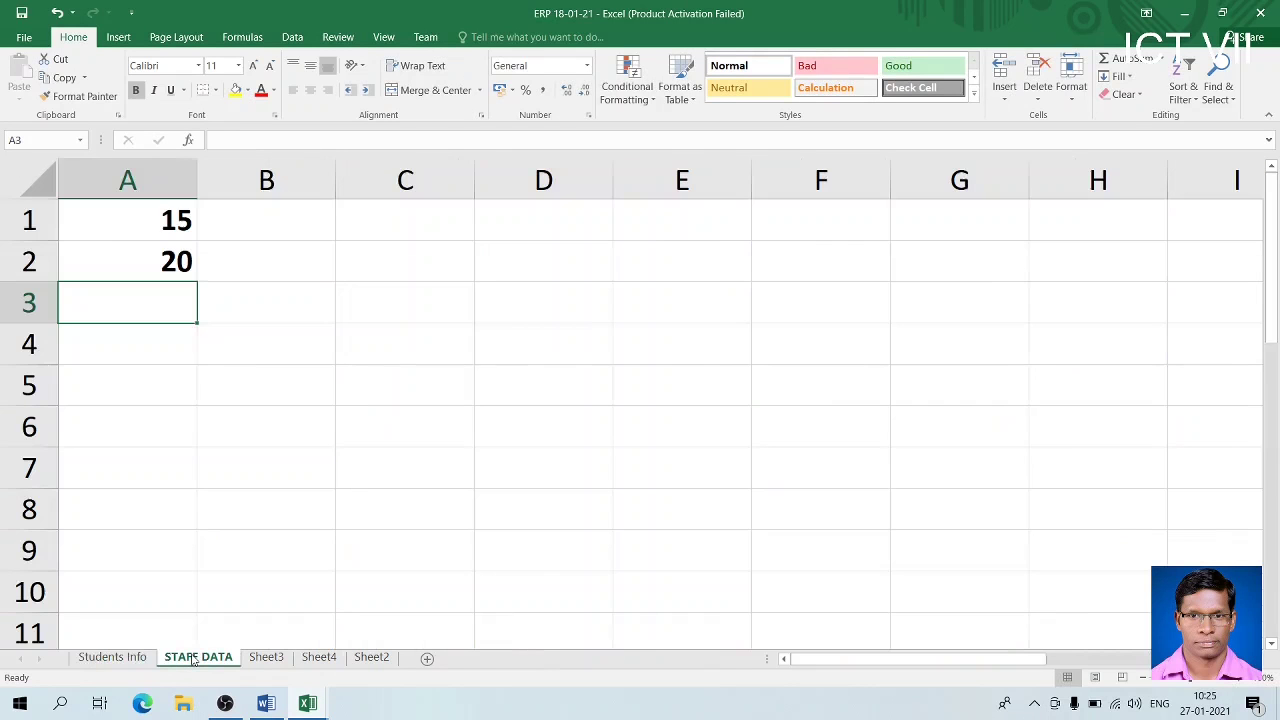
click(133, 657)
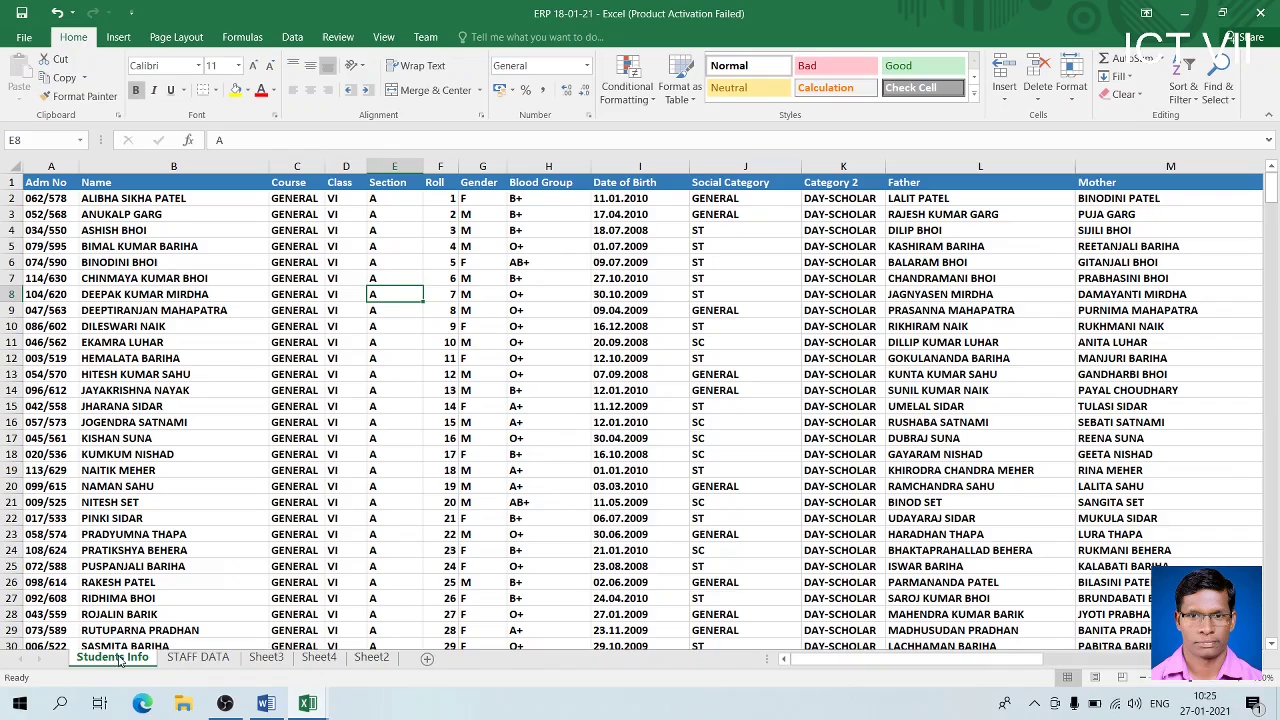
click(202, 662)
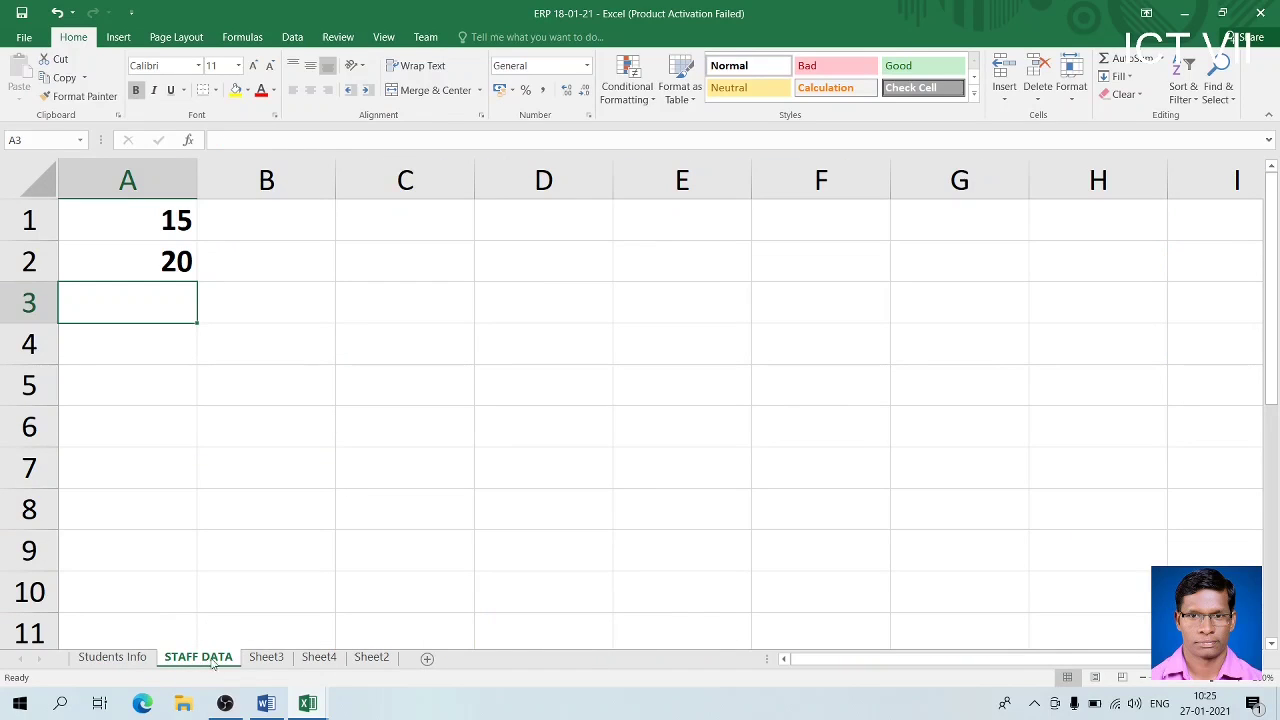
Rename Sheet3 to BOOK DATA
click(265, 659)
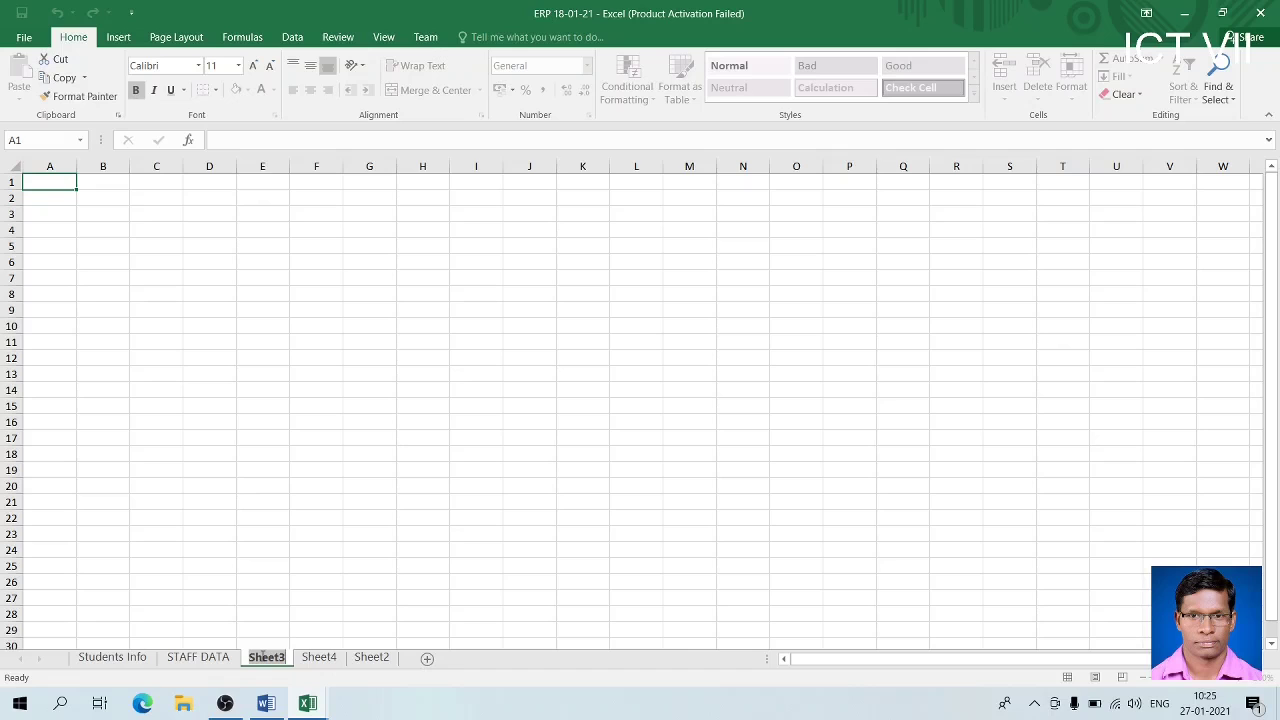
text(BOOK)
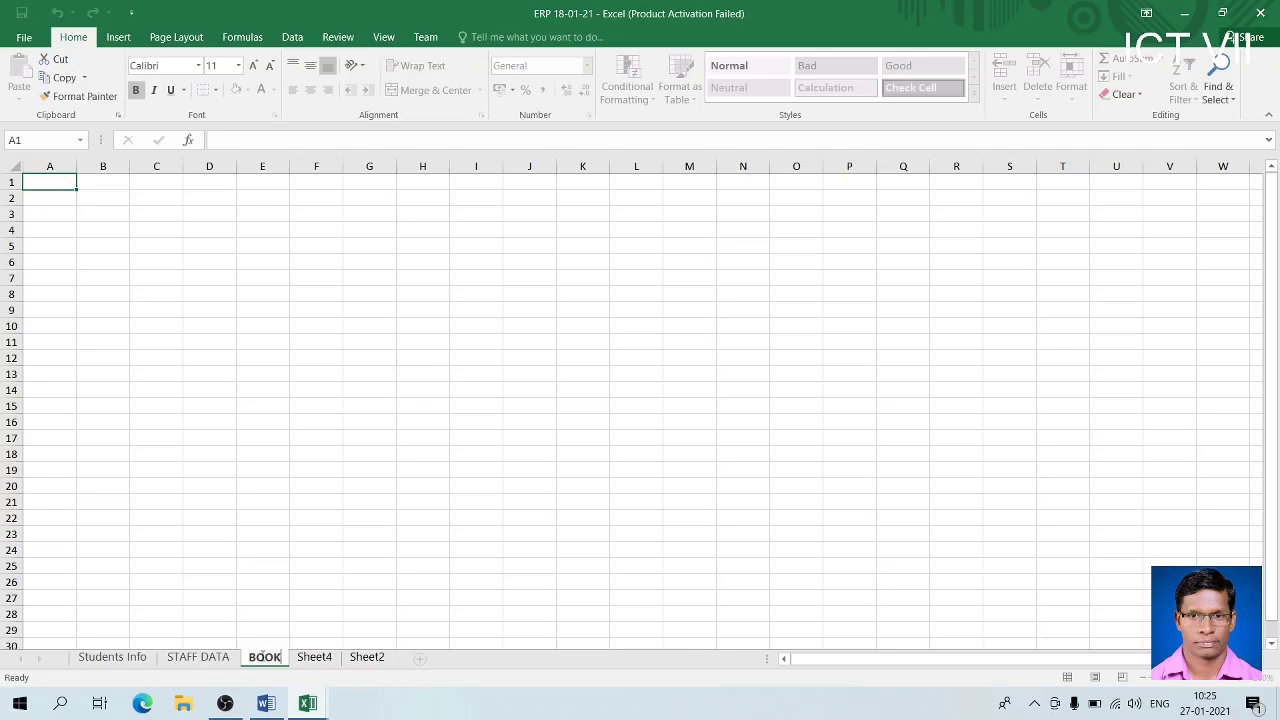
text( DATA)
key(Return)
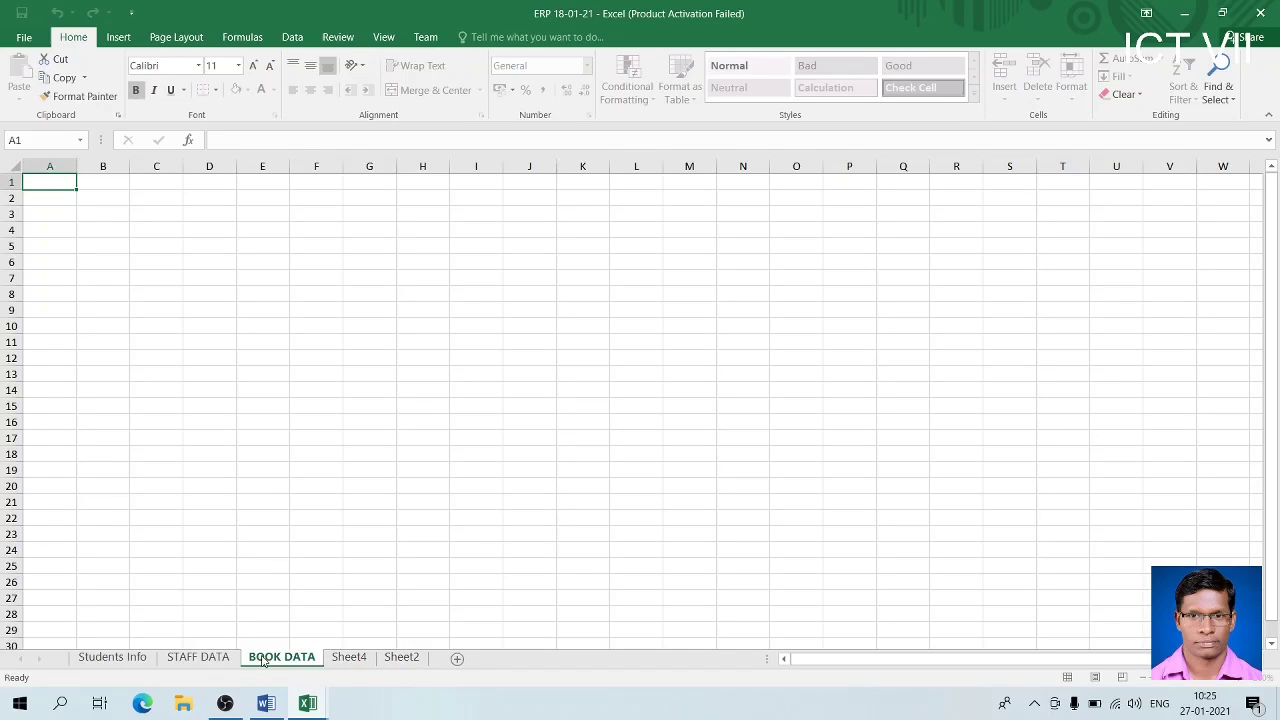
key(alt+Tab)
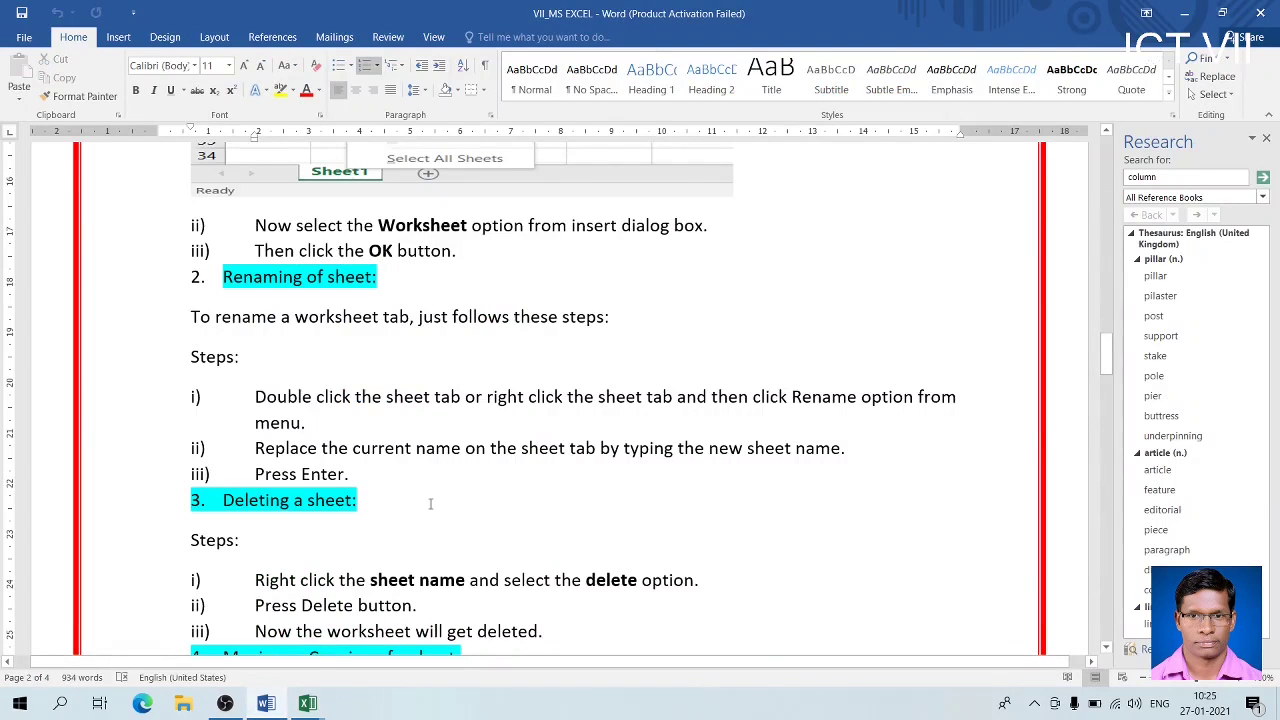
key(alt+Tab)
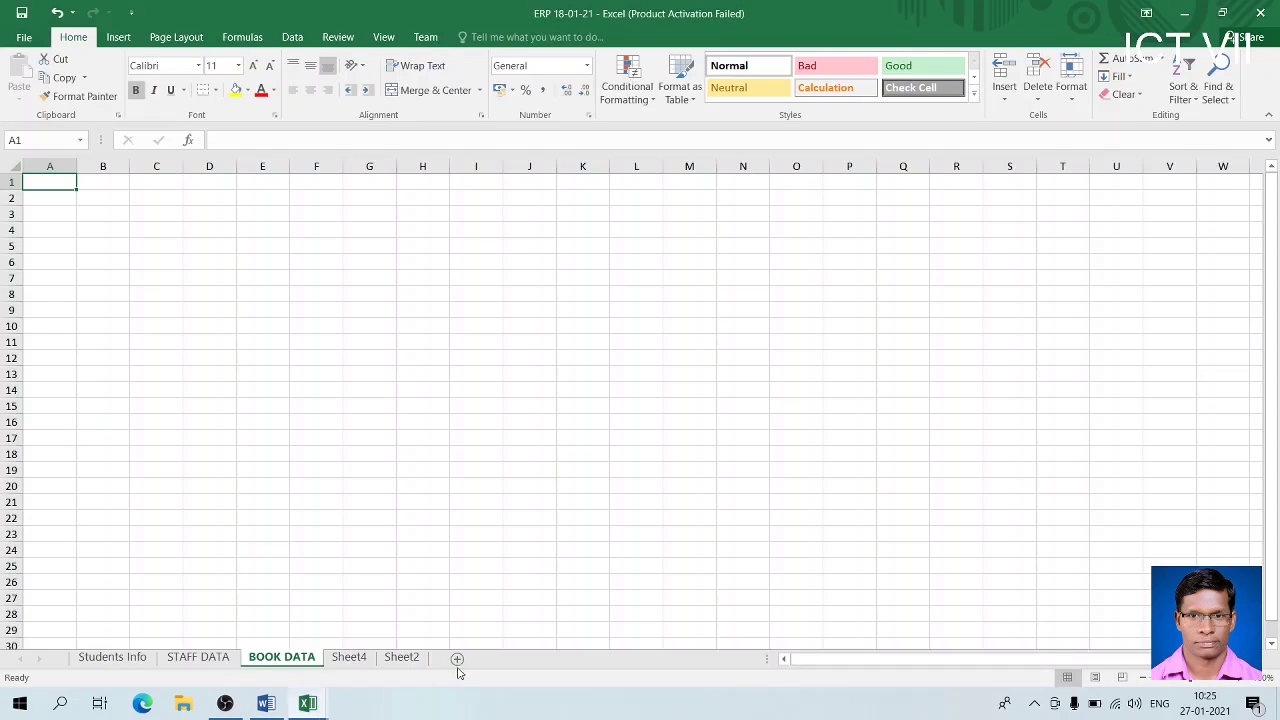
Rename Sheet4 to TIME TABLE through its tab's Rename option
right_click(352, 665)
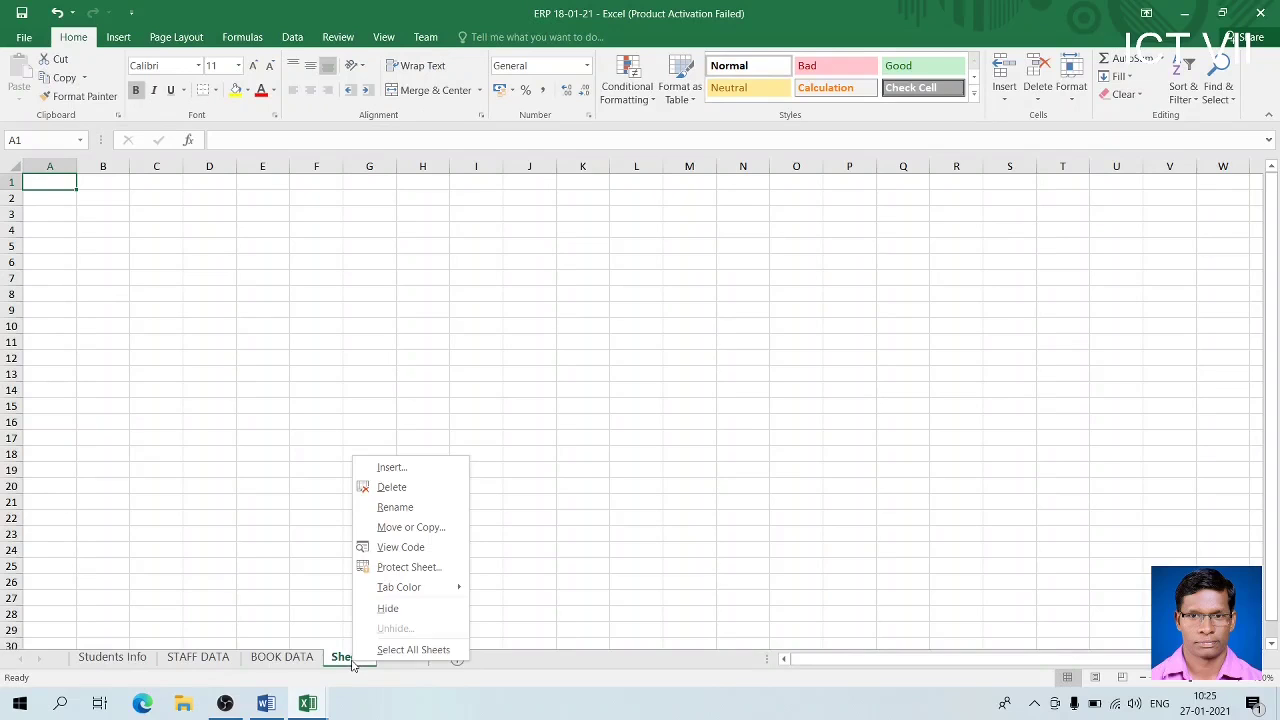
click(394, 507)
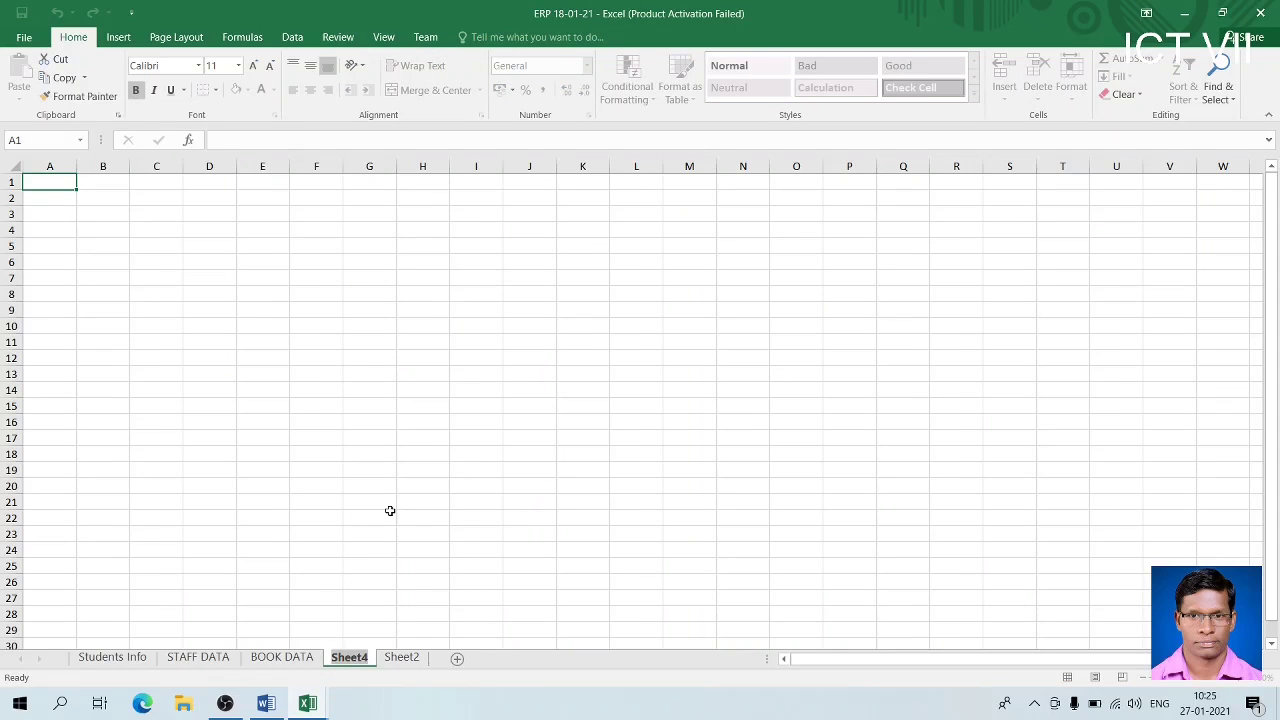
text(TIM)
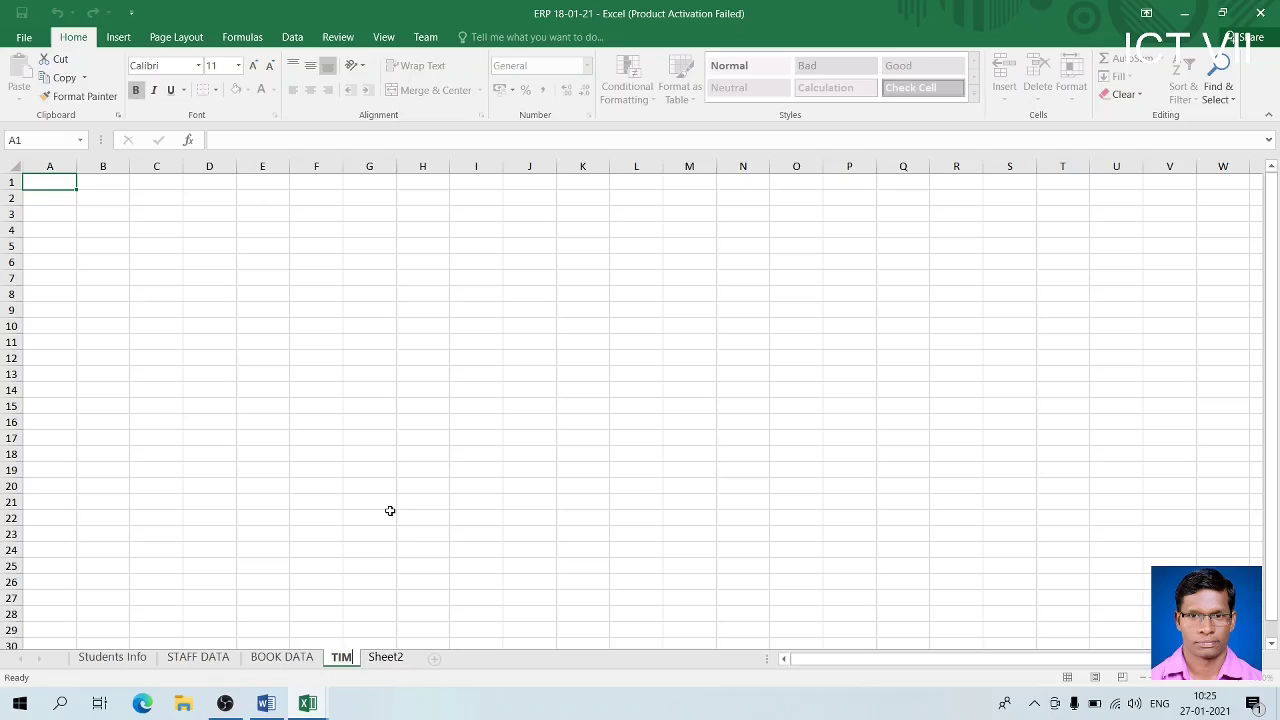
text(E TABLE)
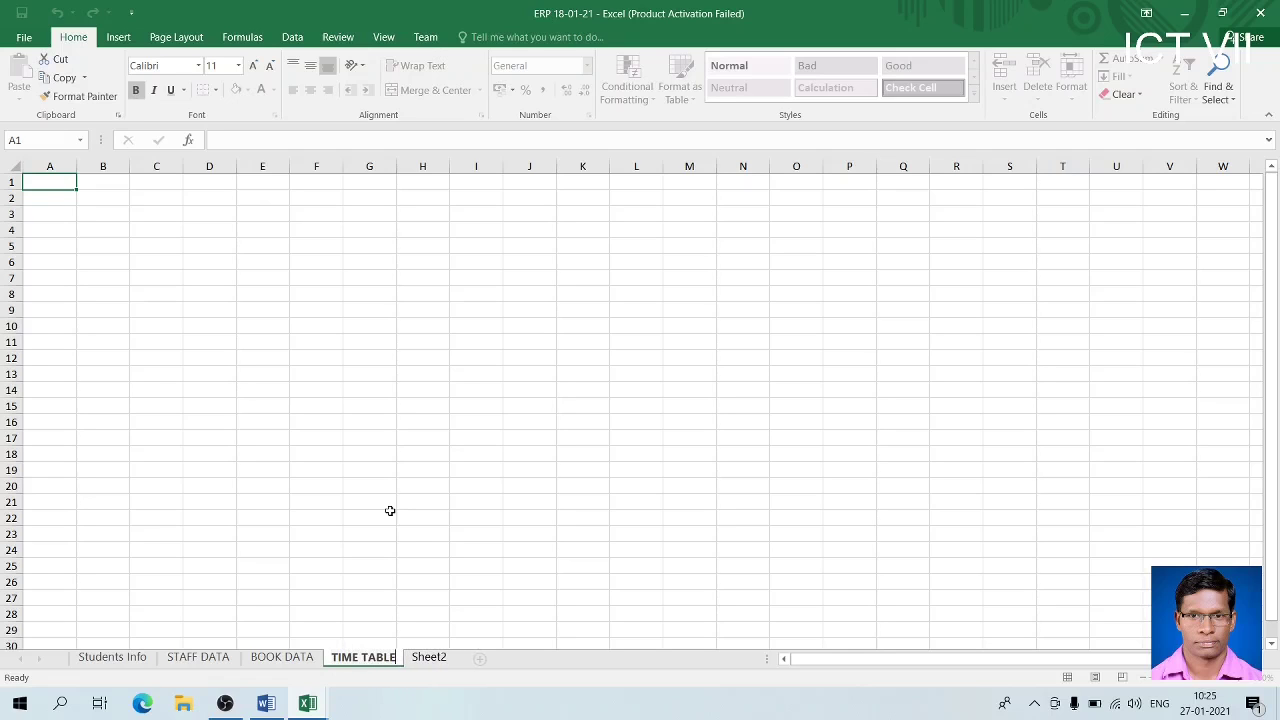
click(323, 277)
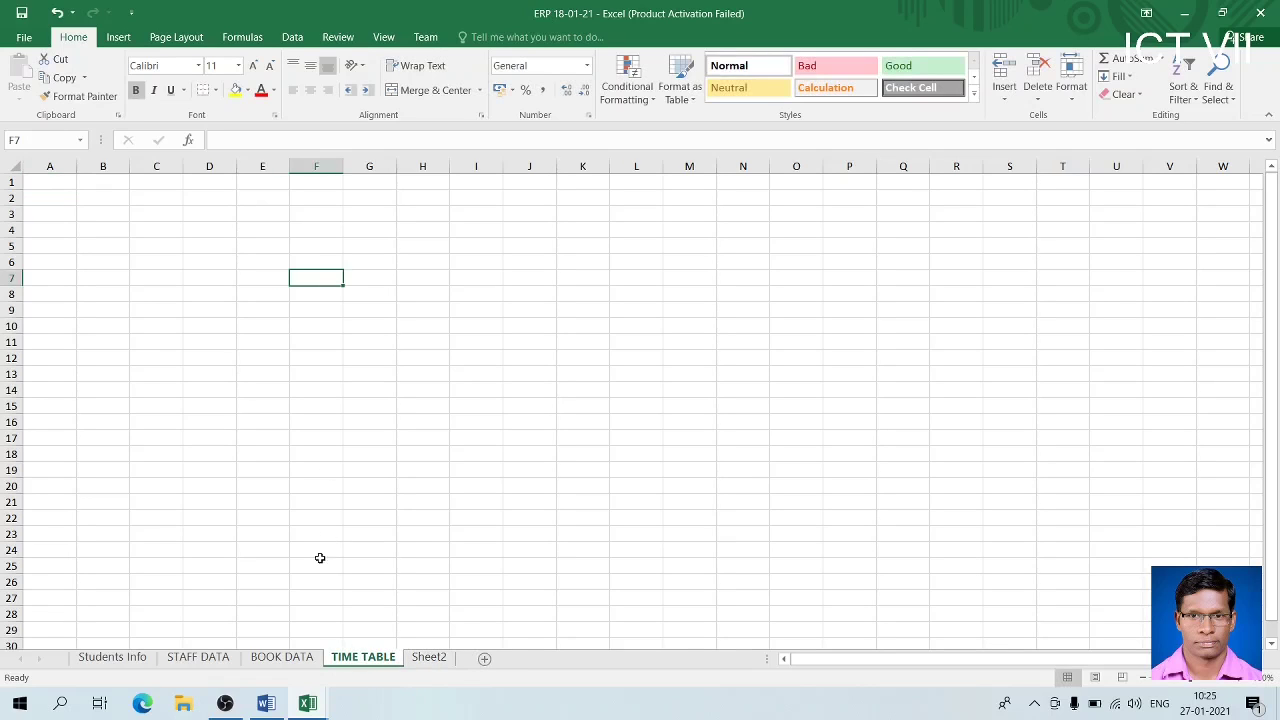
click(281, 657)
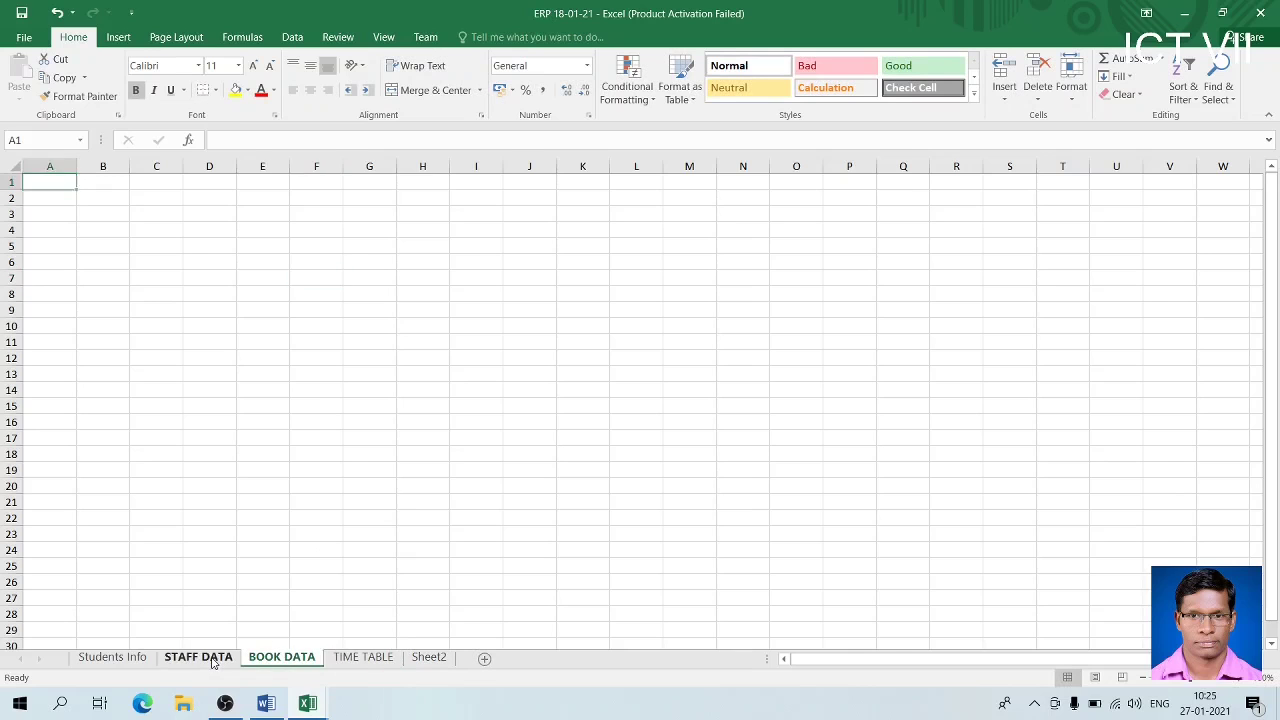
click(212, 658)
key(alt+Tab)
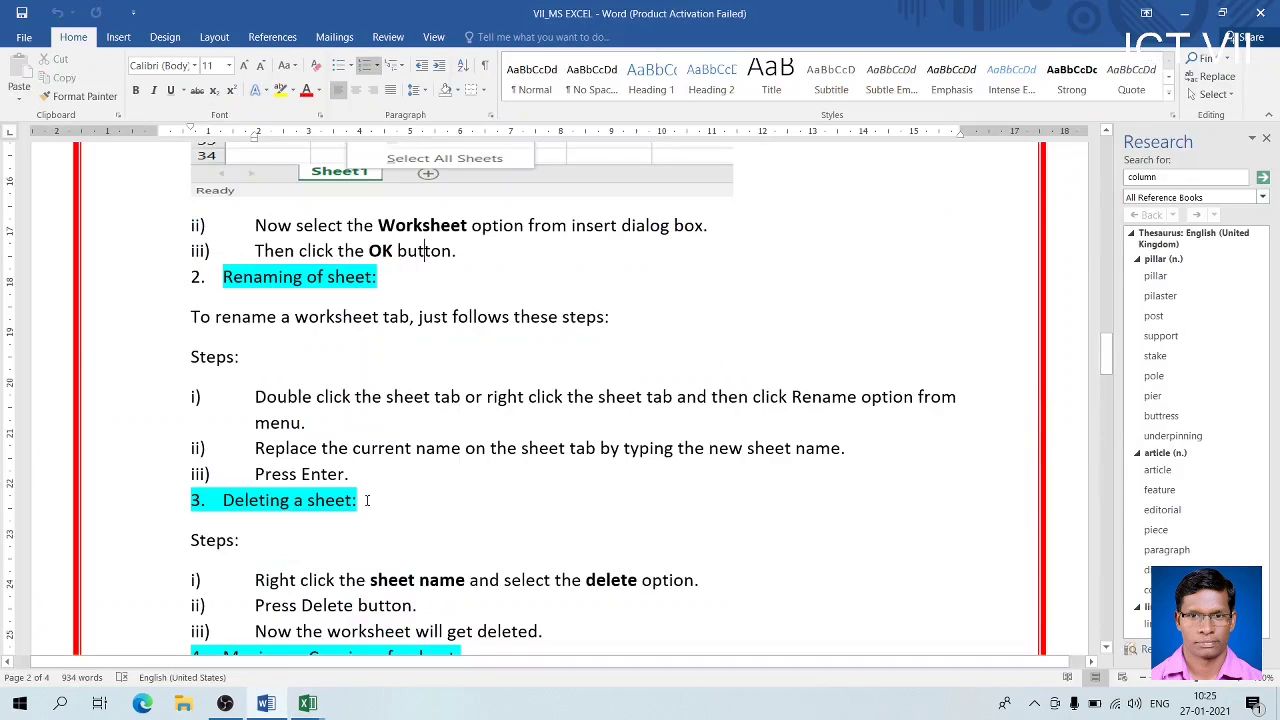
Delete the Sheet2 and TIME TABLE worksheets from their tab menus, confirming the deletion
key(alt+Tab)
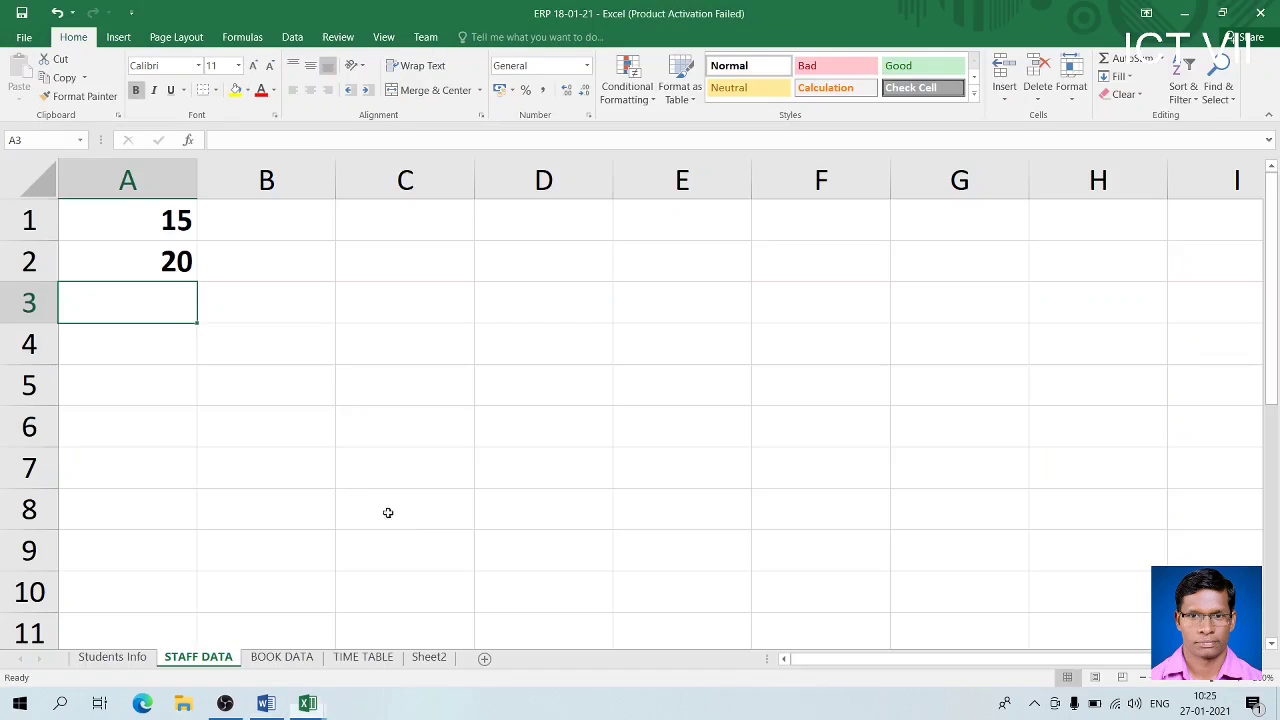
click(424, 657)
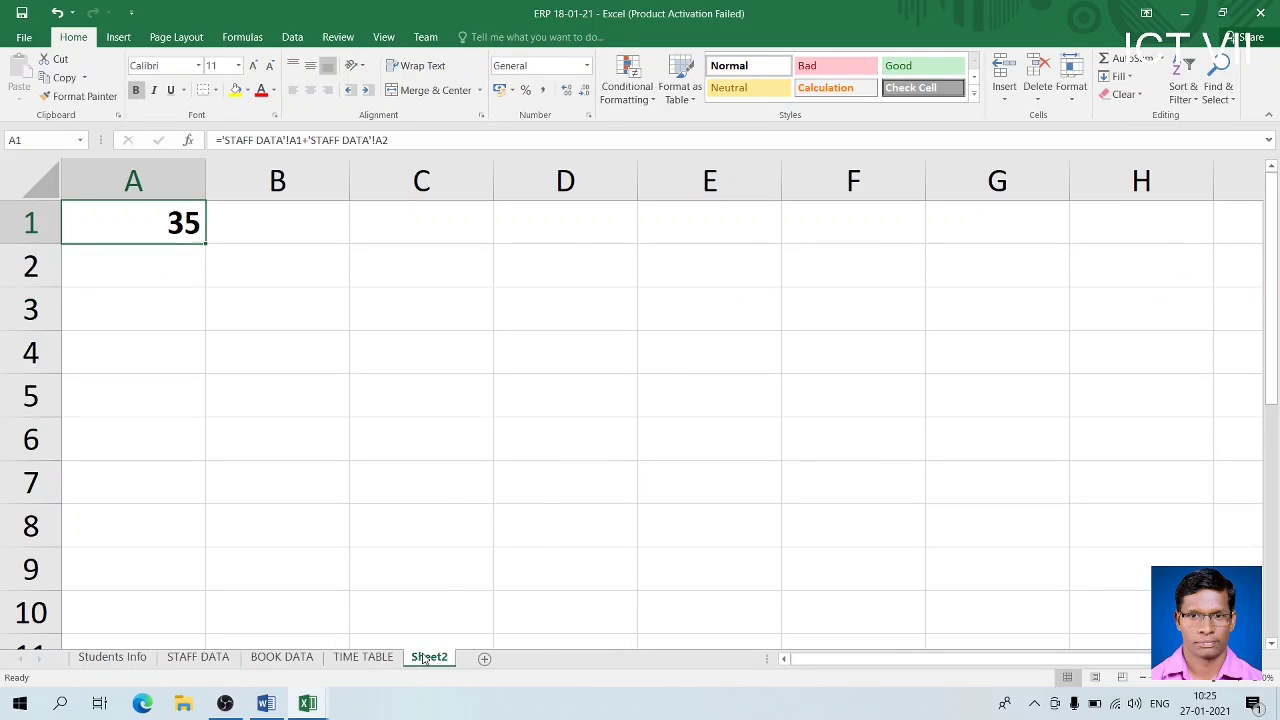
right_click(426, 657)
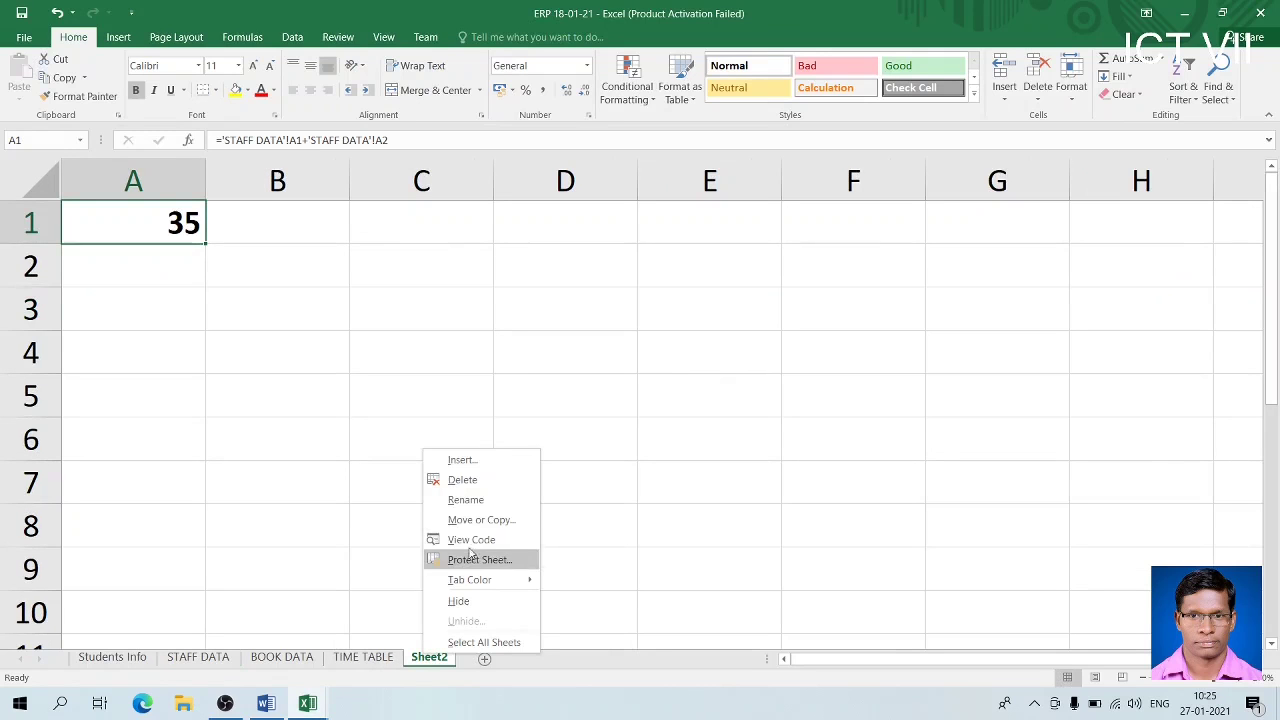
click(465, 481)
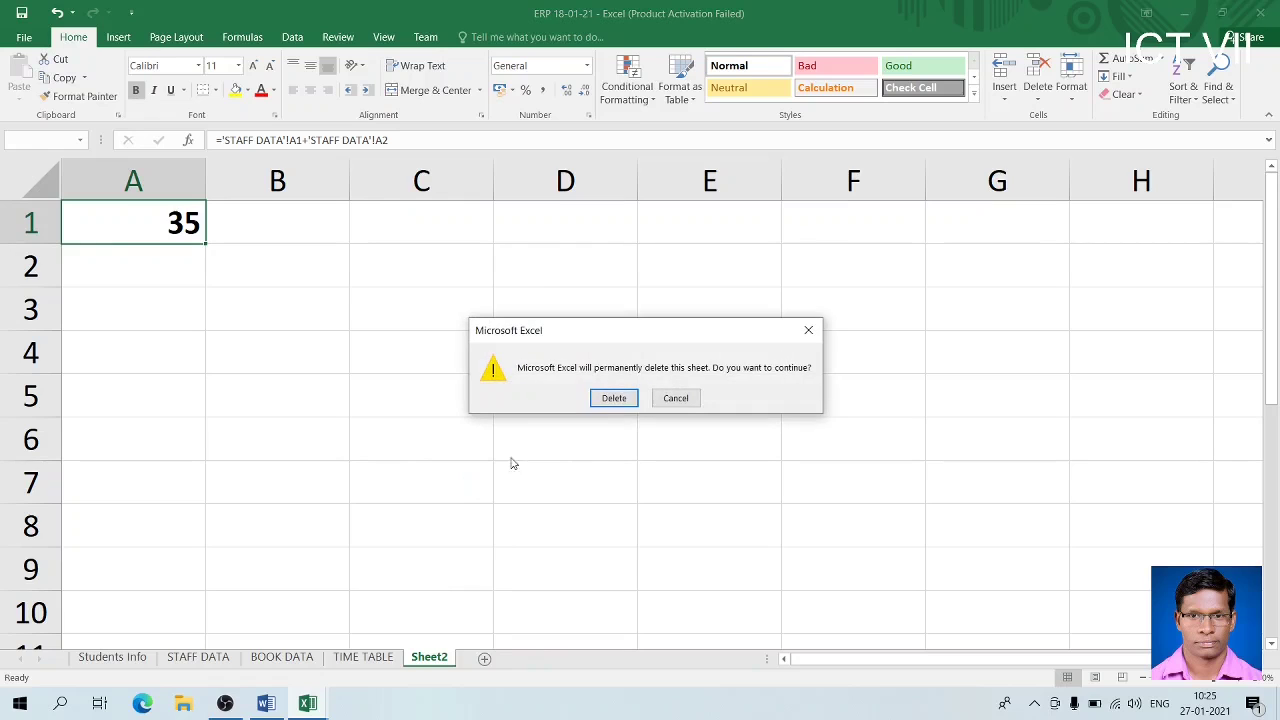
click(613, 398)
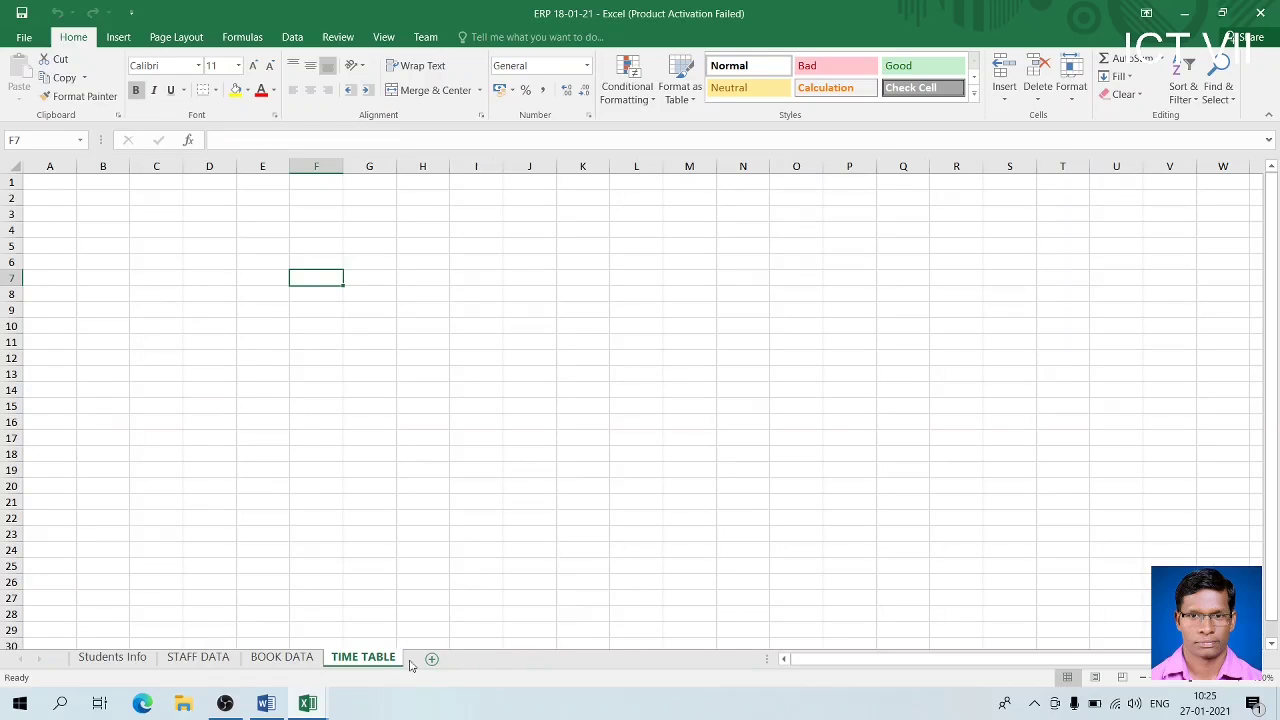
right_click(372, 660)
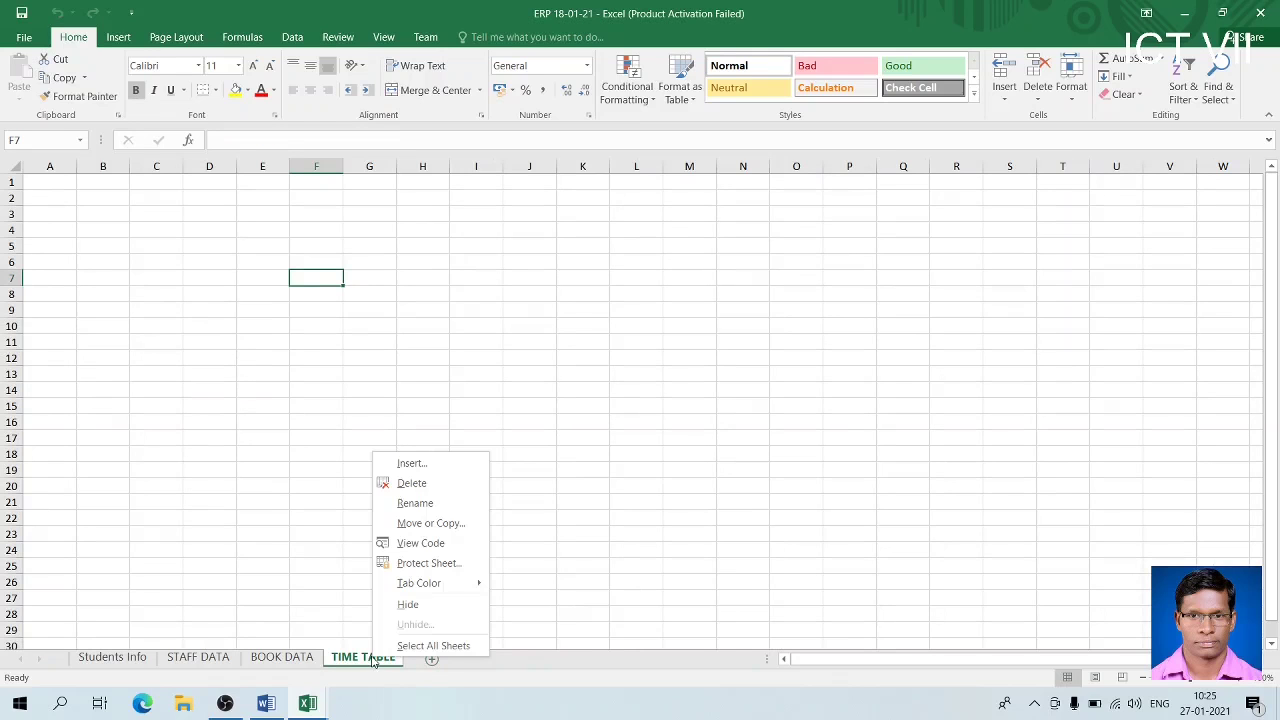
click(408, 483)
key(alt+Tab)
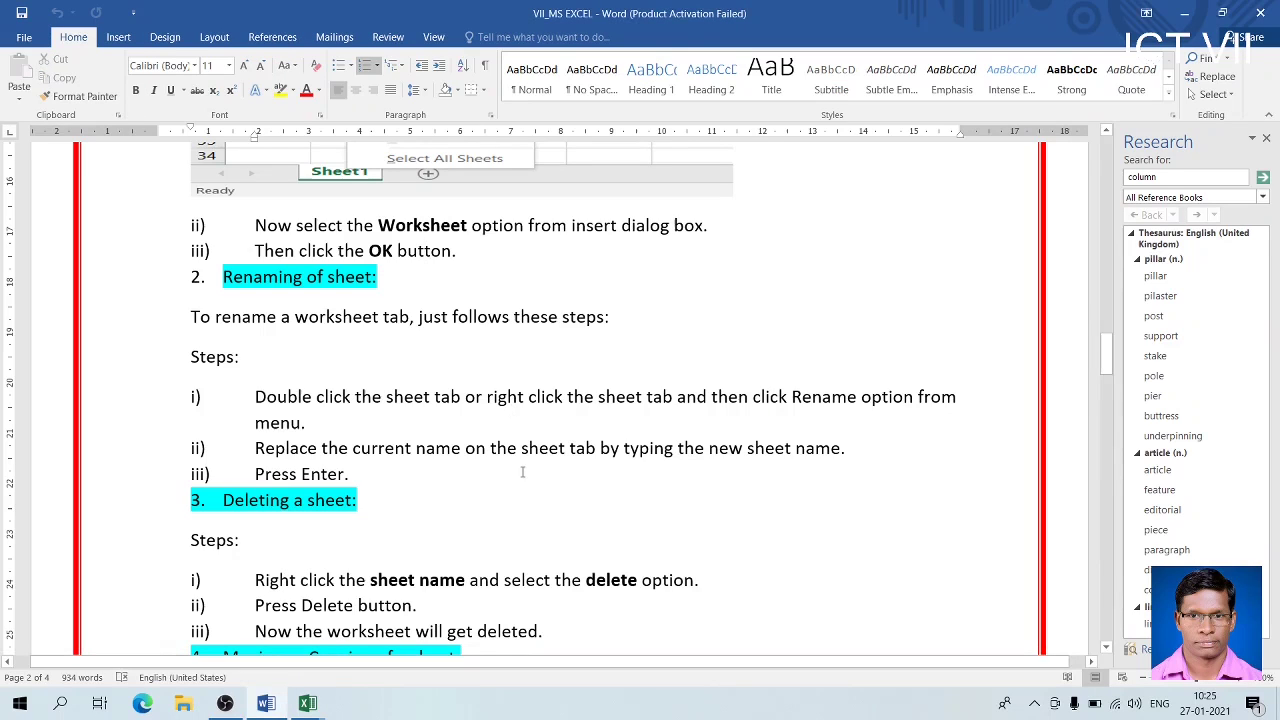
Close the Research pane and scroll down to the Moving or Copying of a sheet steps
key(Down)
key(Down)
key(Down)
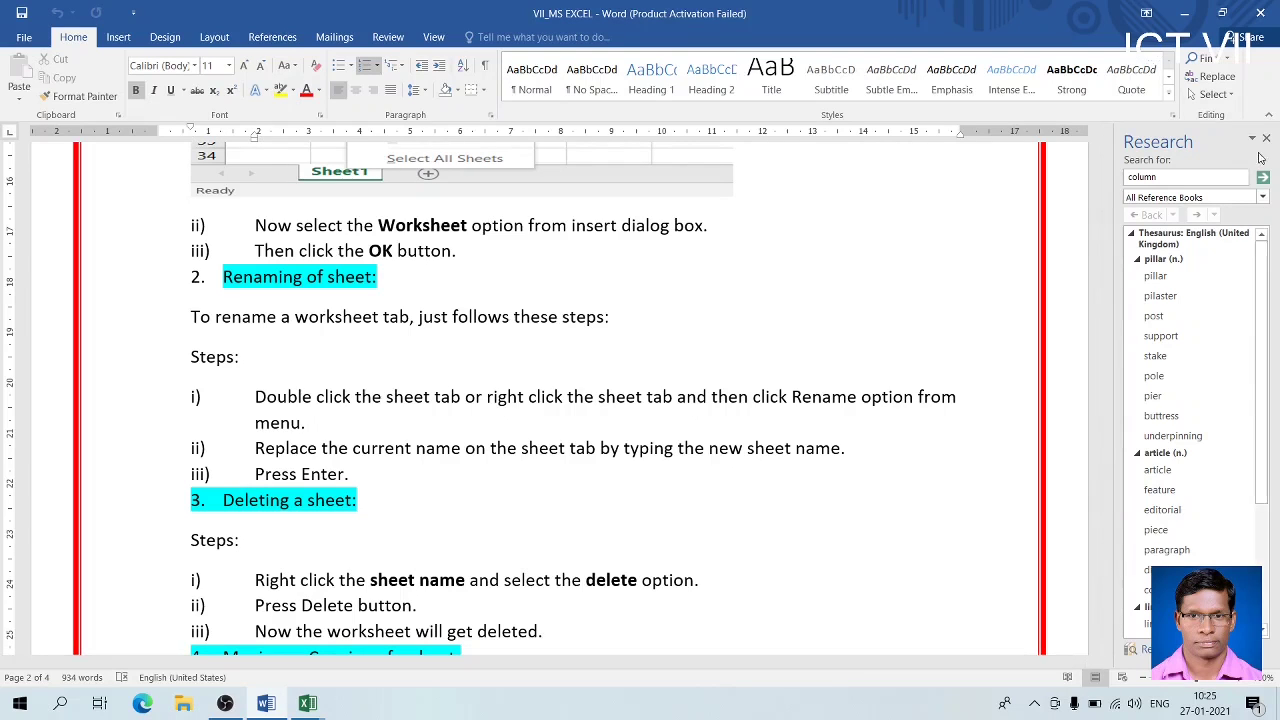
click(1267, 140)
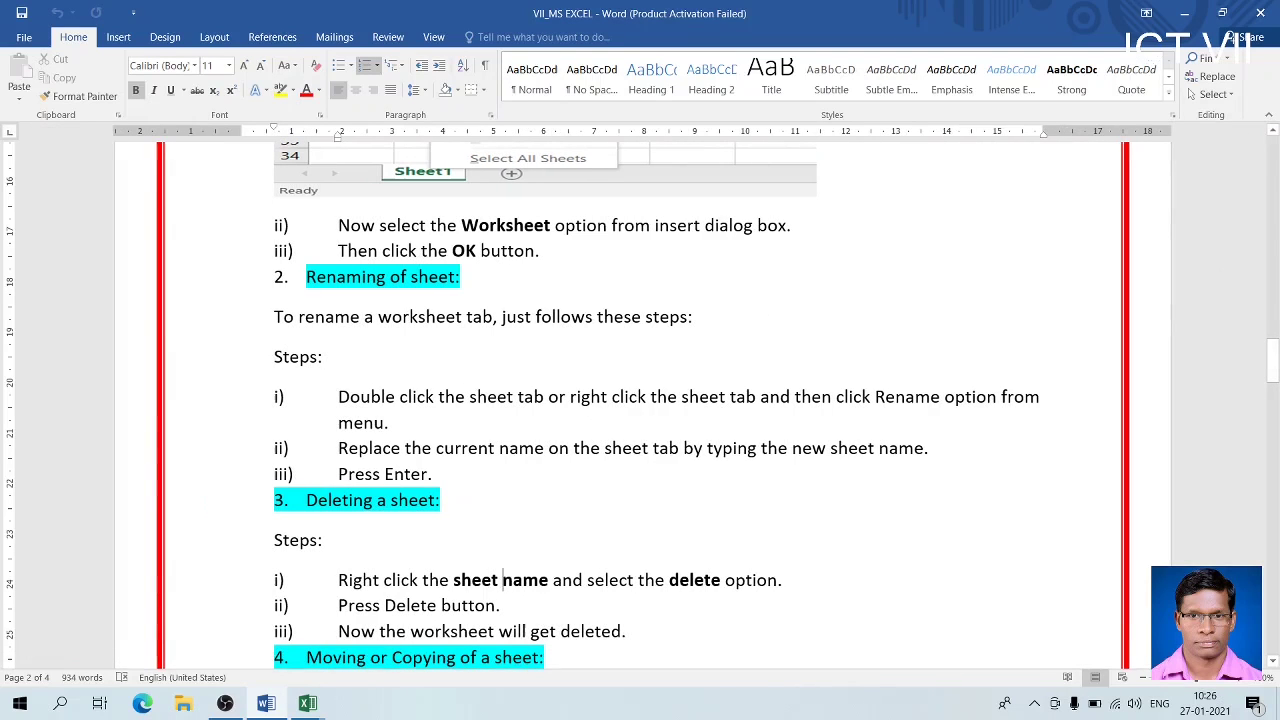
click(1273, 661)
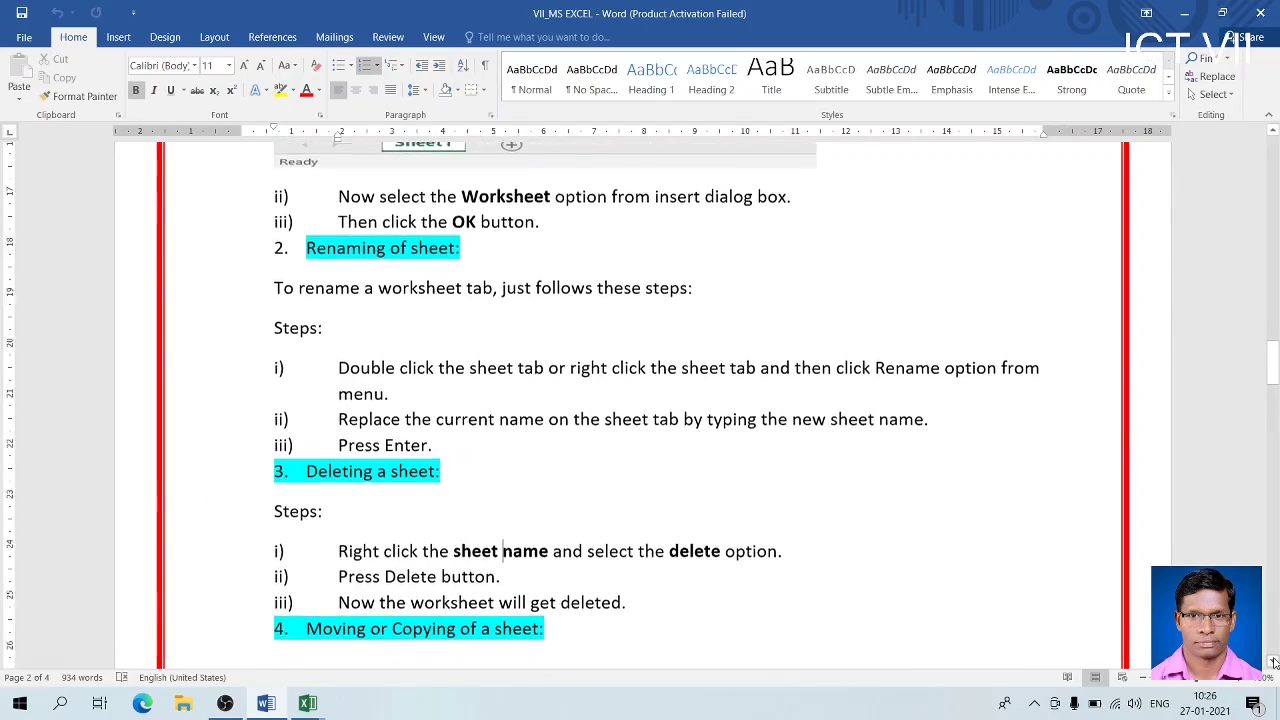
drag(1273, 661, 1273, 661)
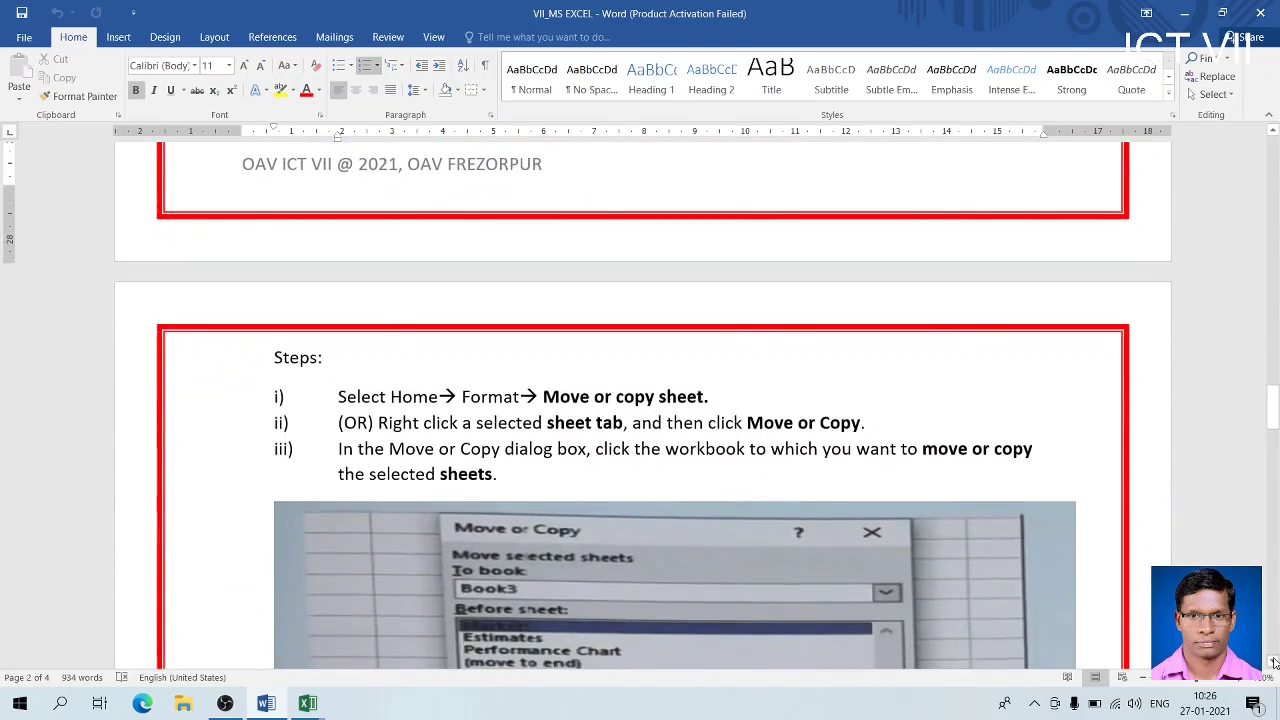
key(alt+Tab)
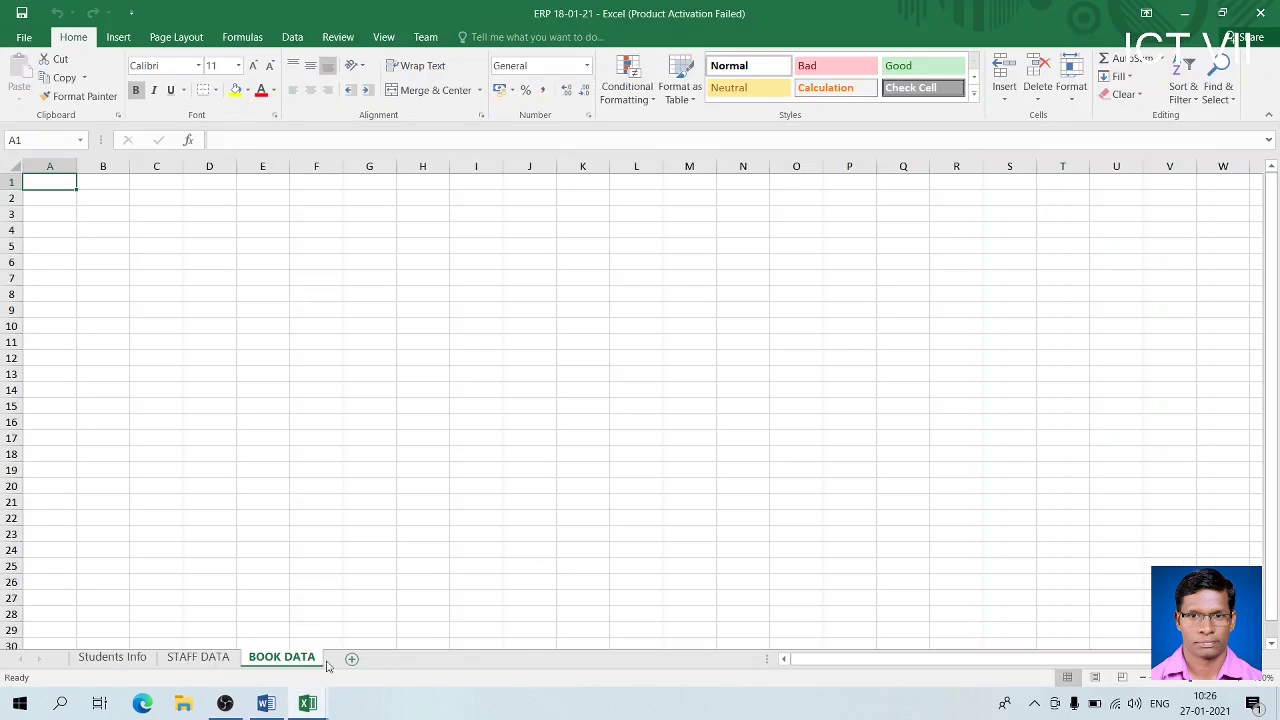
Move the Students Info sheet to the end using Move or Copy with (move to end)
click(195, 662)
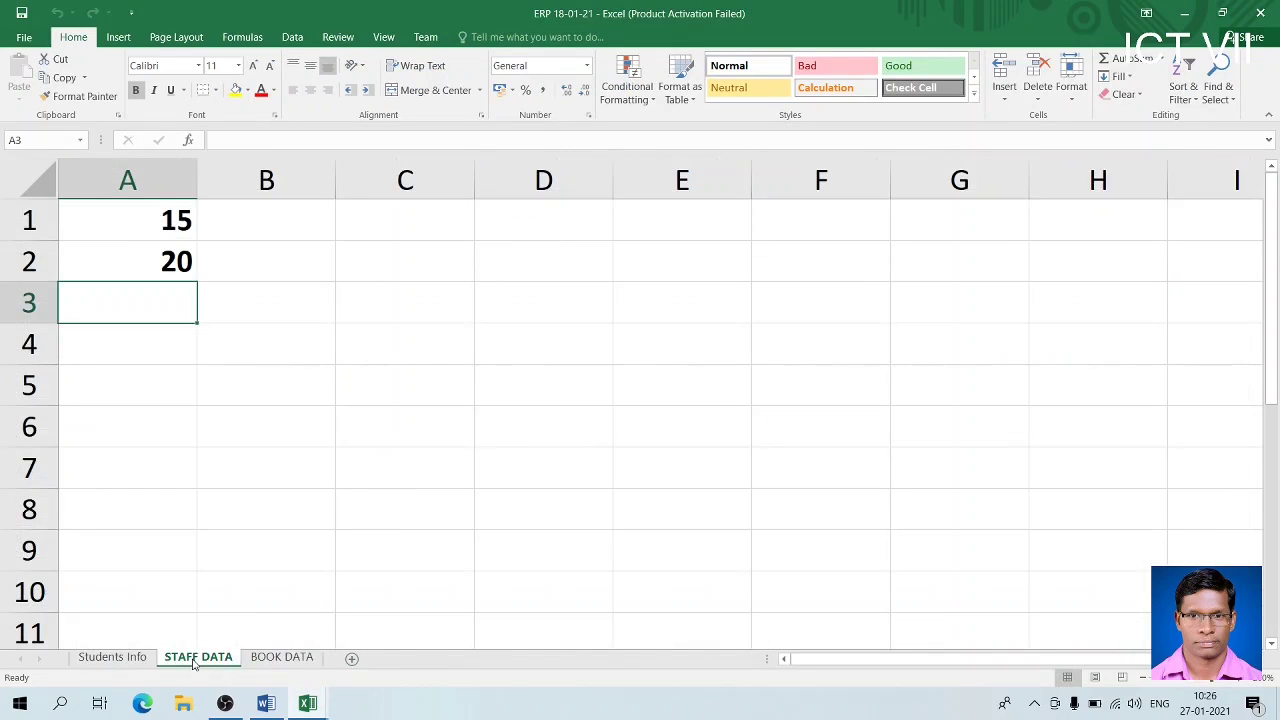
click(133, 662)
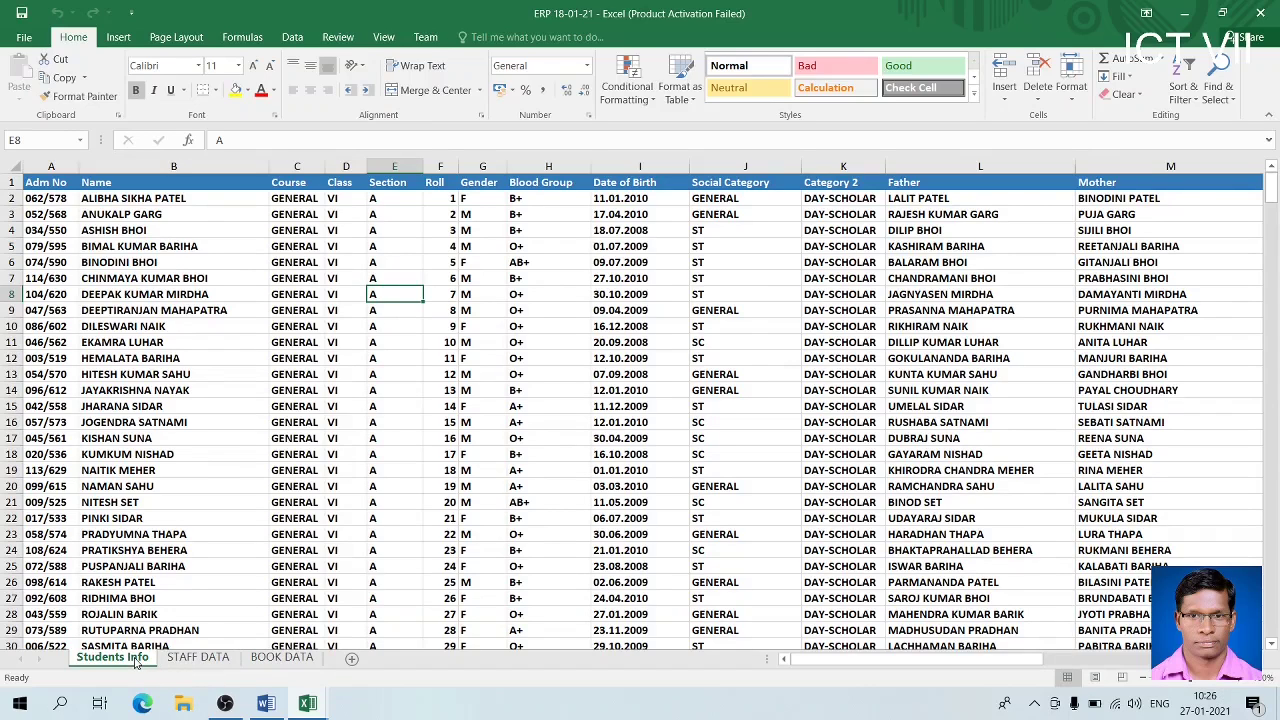
right_click(132, 663)
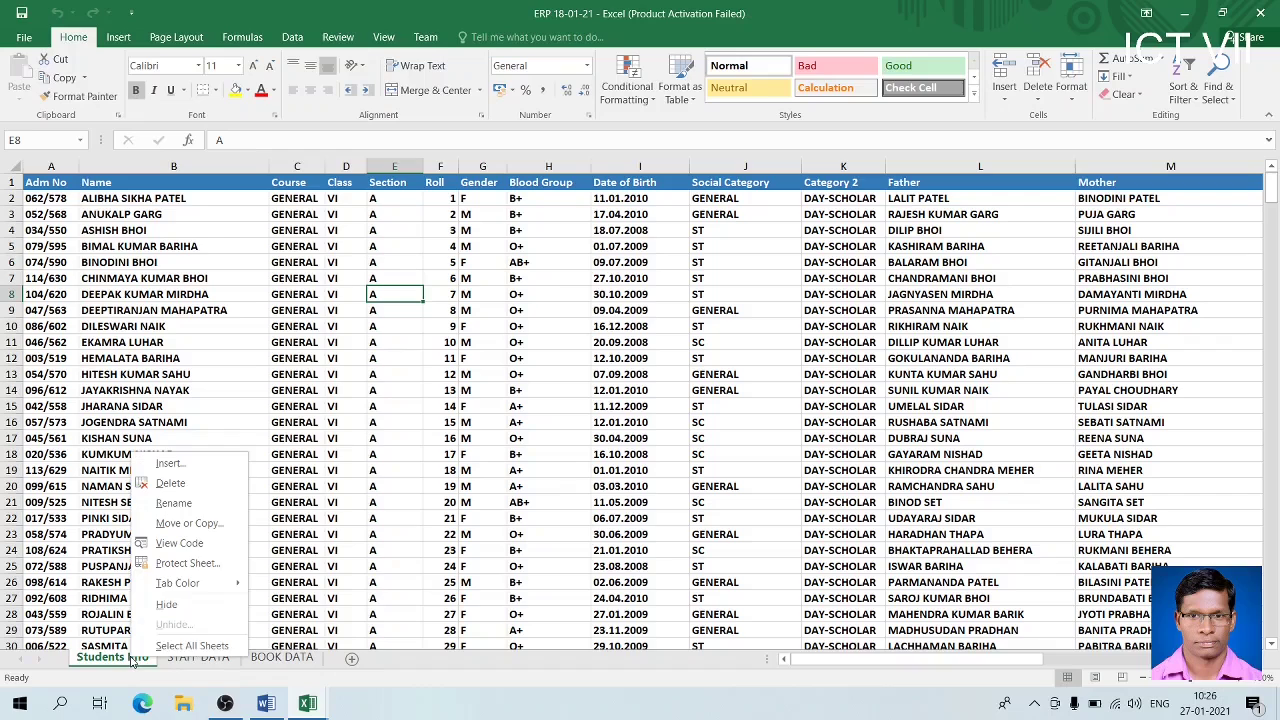
click(187, 523)
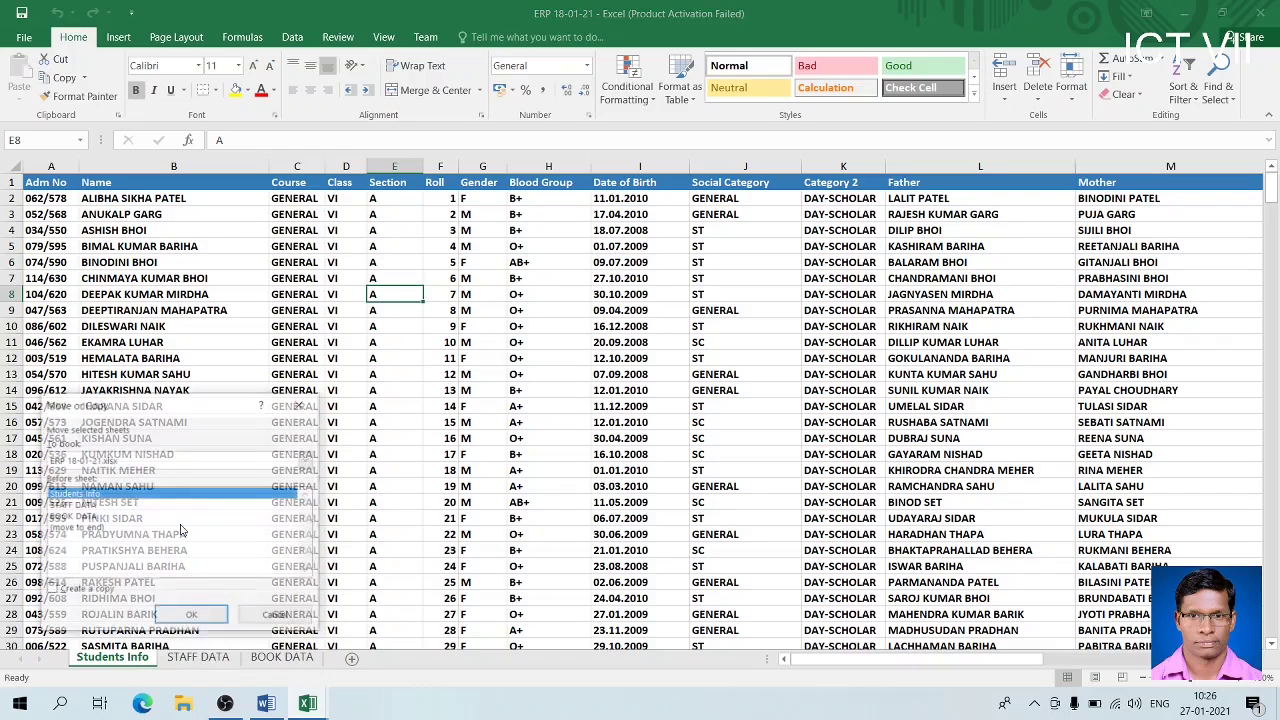
click(90, 530)
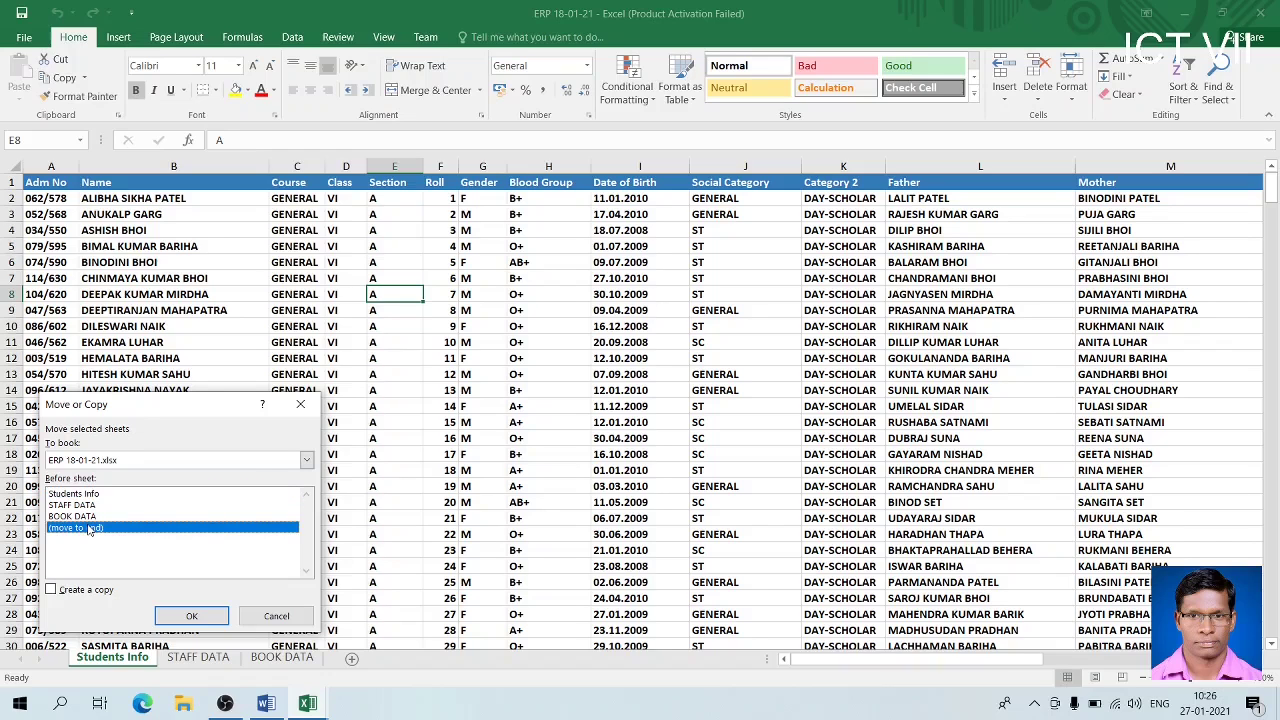
click(189, 615)
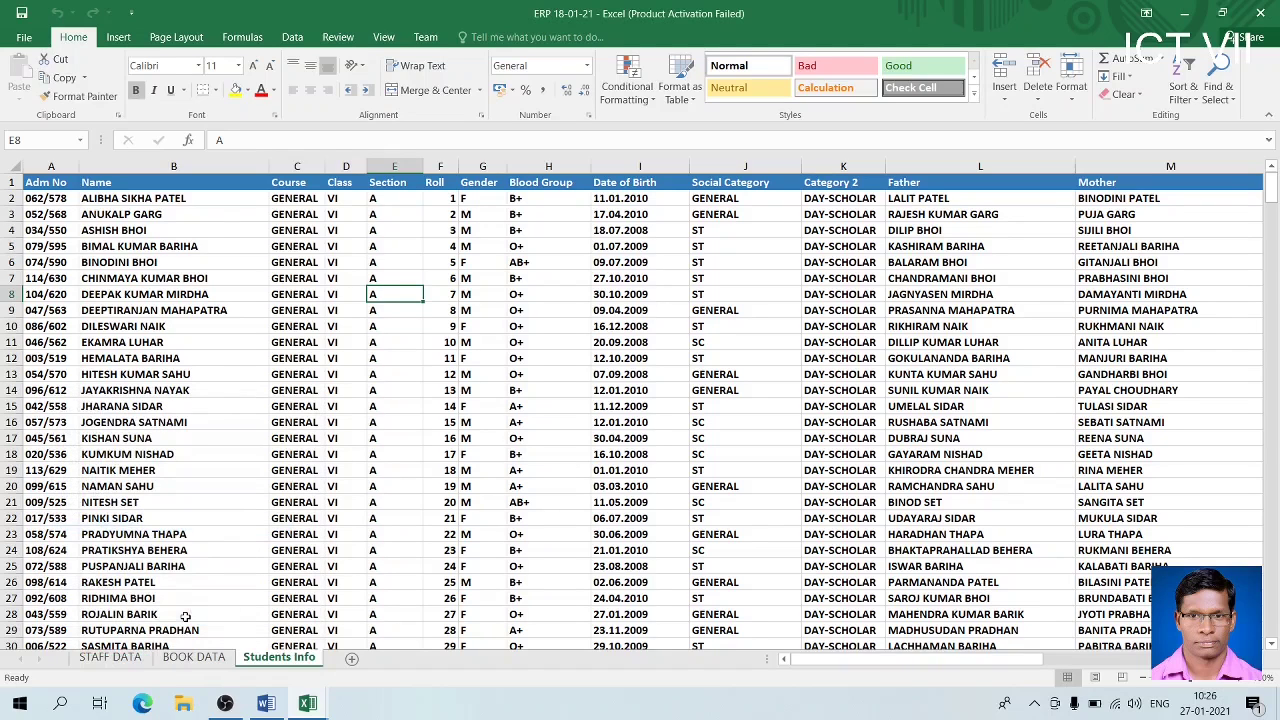
Drag Students Info back to the first position ahead of STAFF DATA
click(100, 660)
click(279, 660)
drag(270, 664, 120, 668)
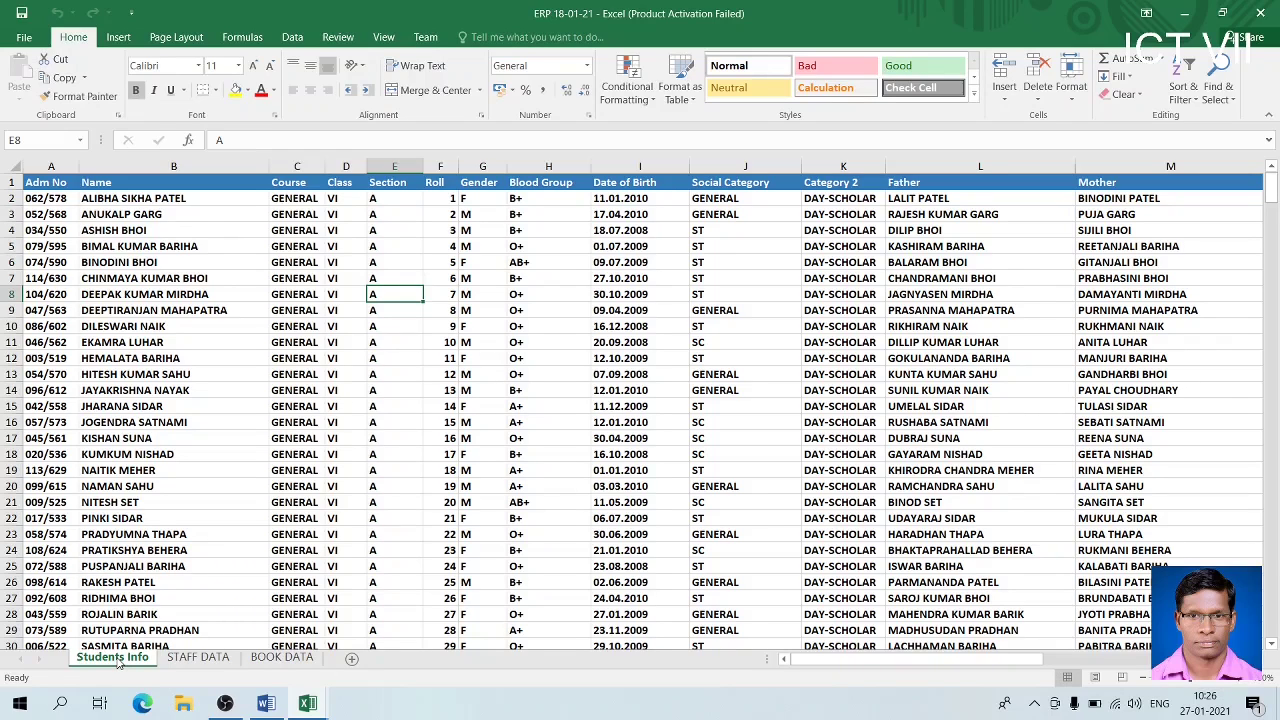
Copy the Students Info sheet to the end as Students Info (2), then compare it with the original
right_click(118, 665)
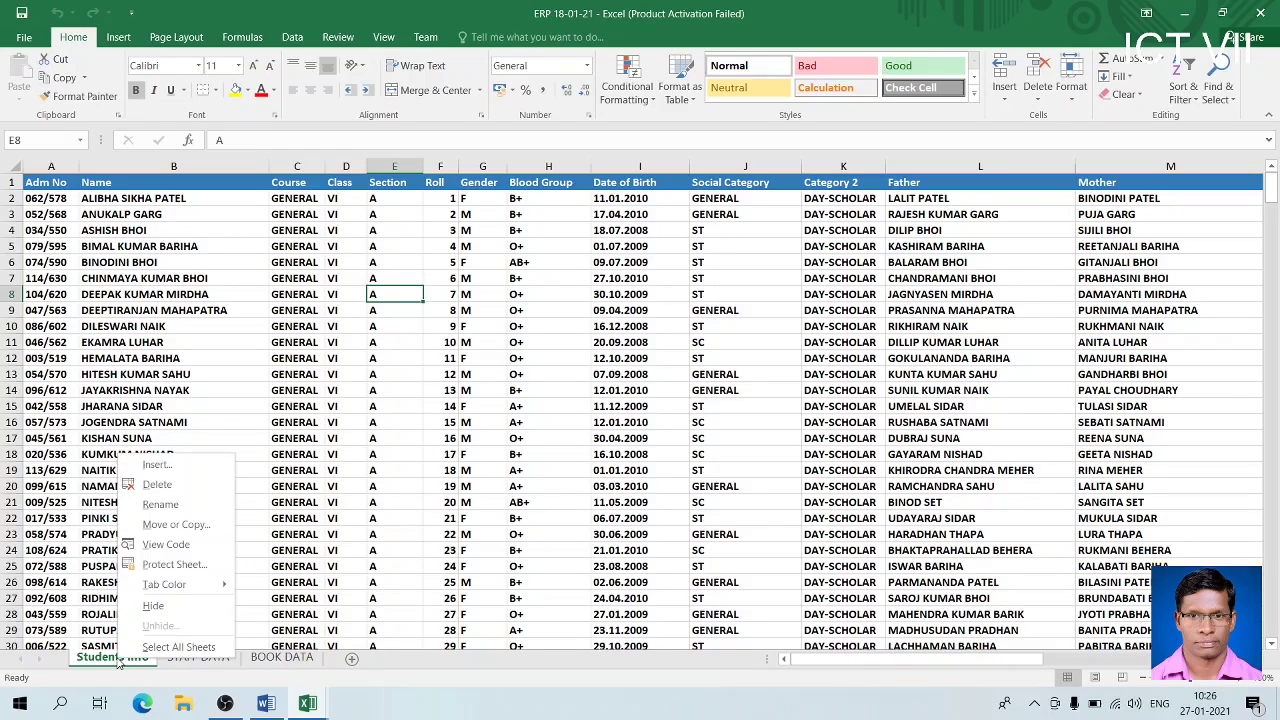
click(160, 525)
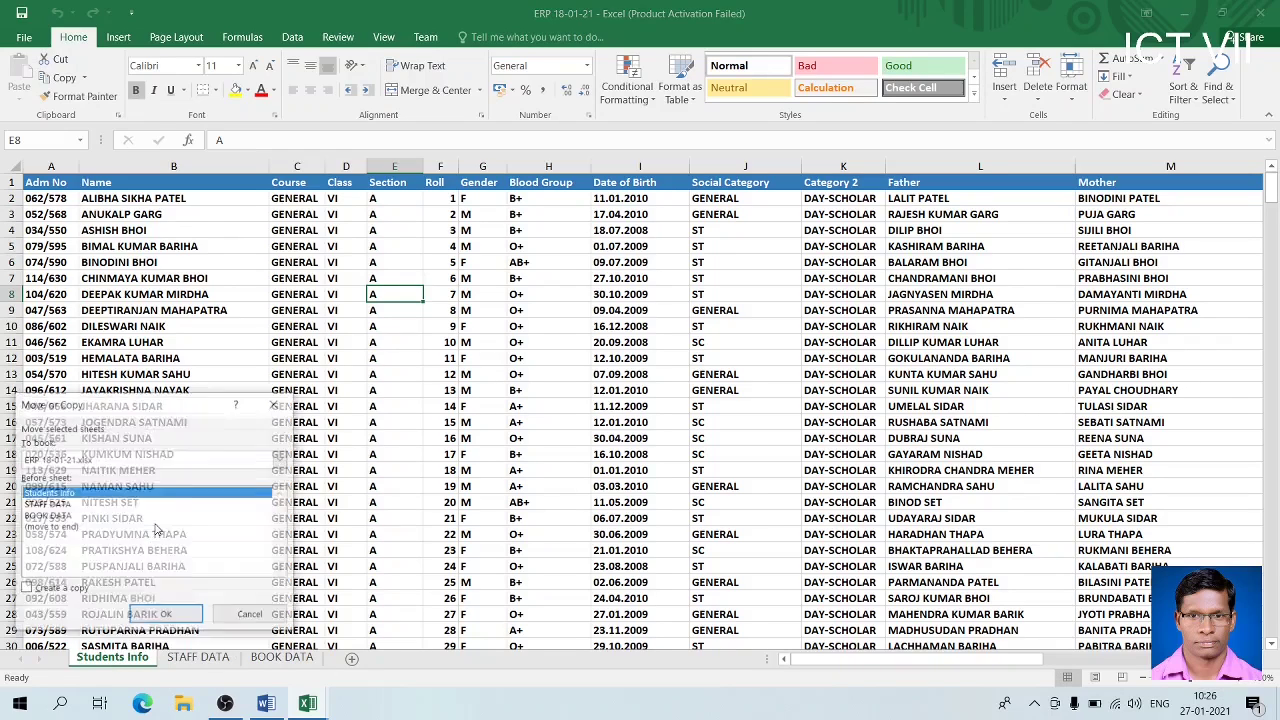
click(55, 591)
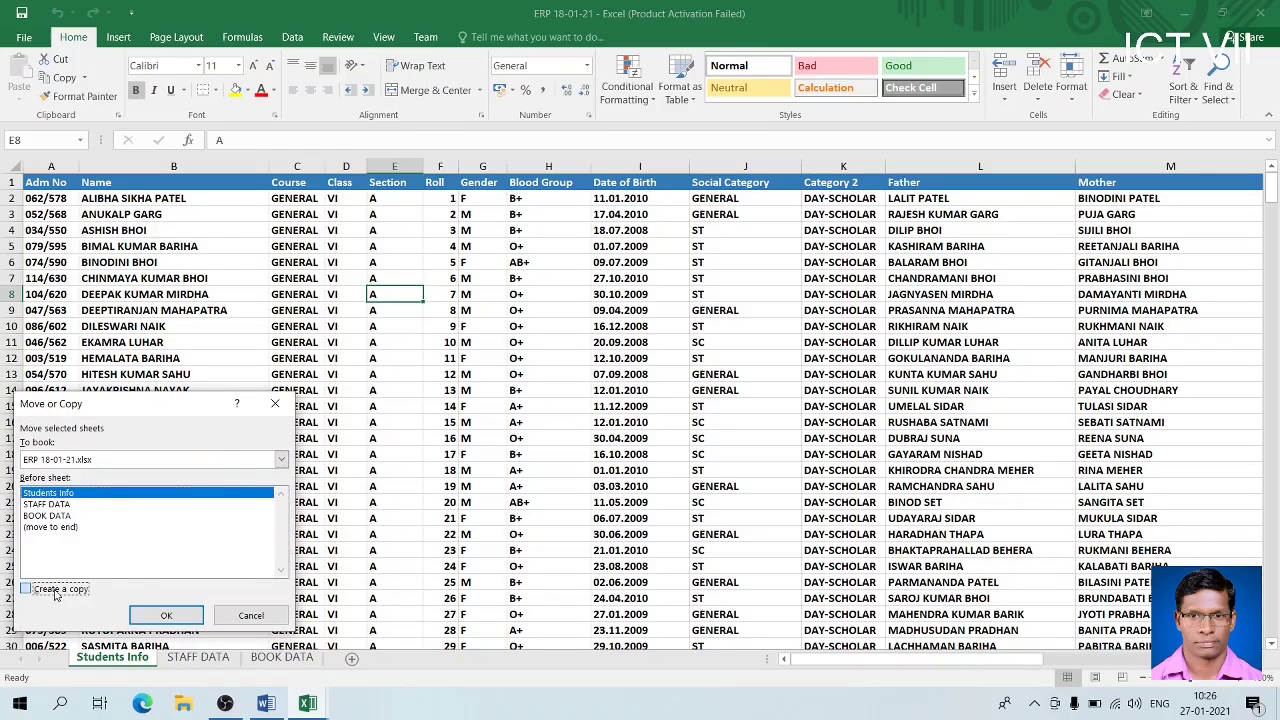
click(68, 529)
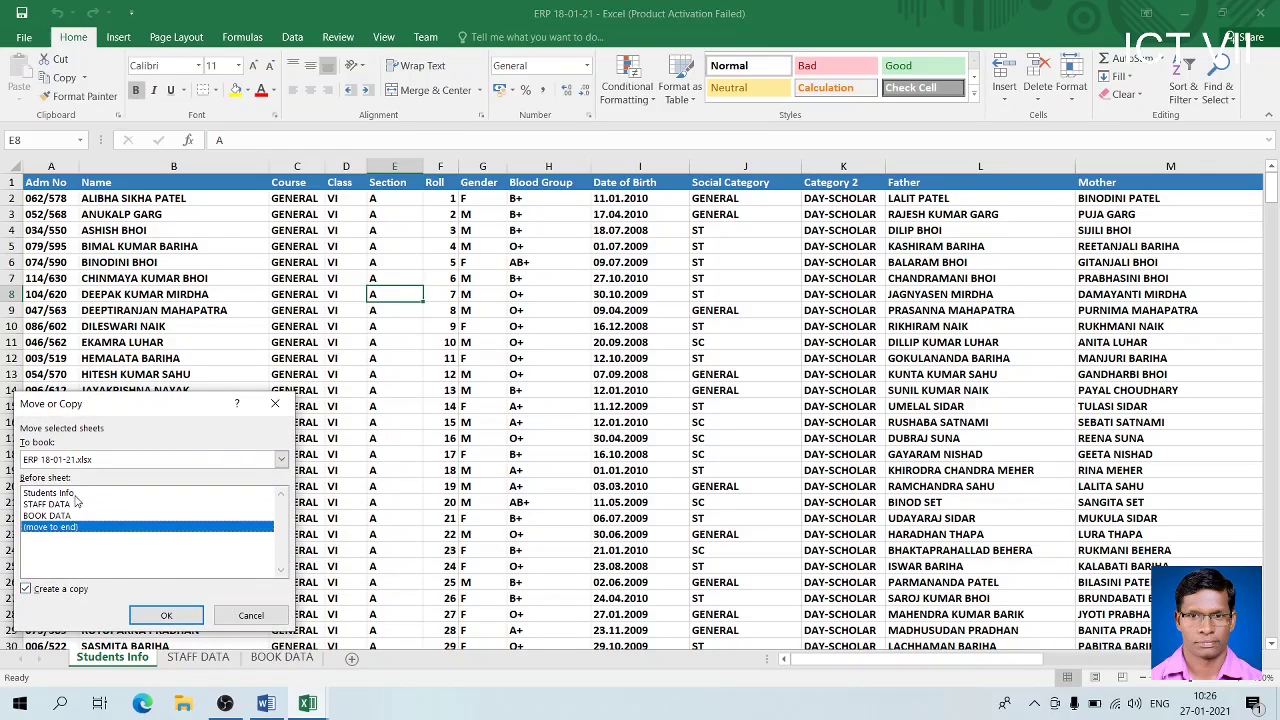
click(185, 619)
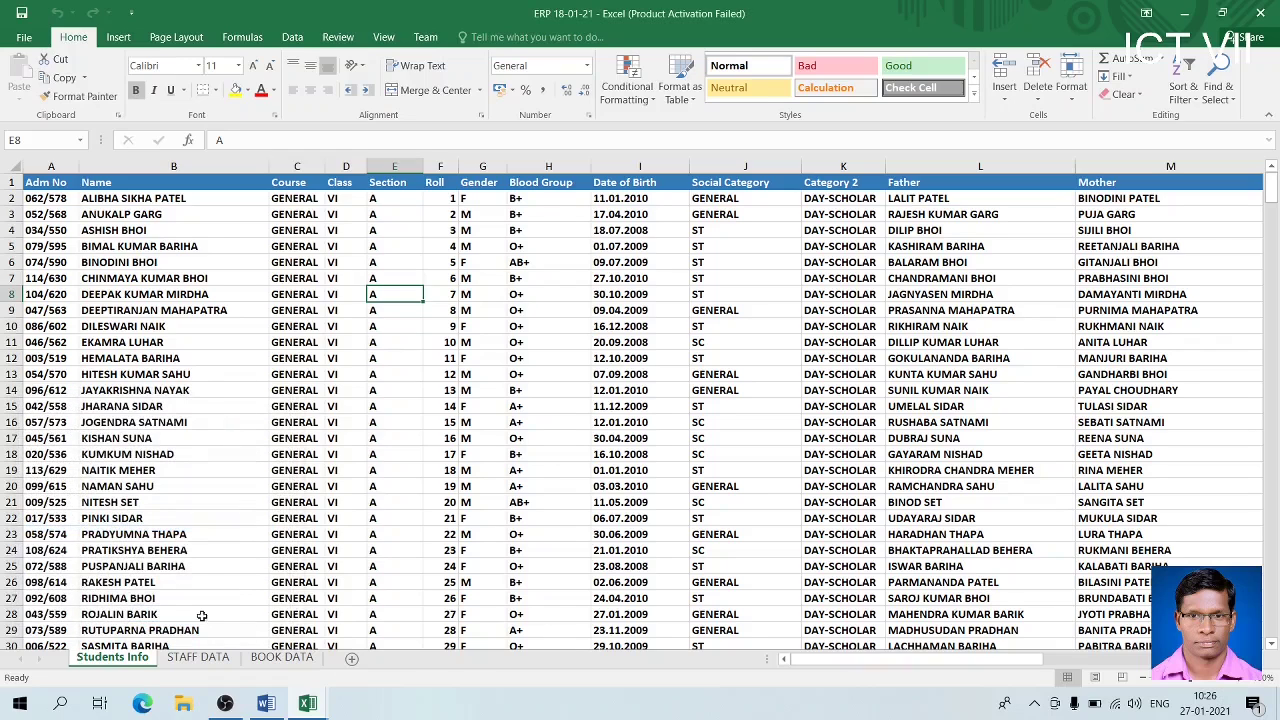
click(133, 658)
click(357, 658)
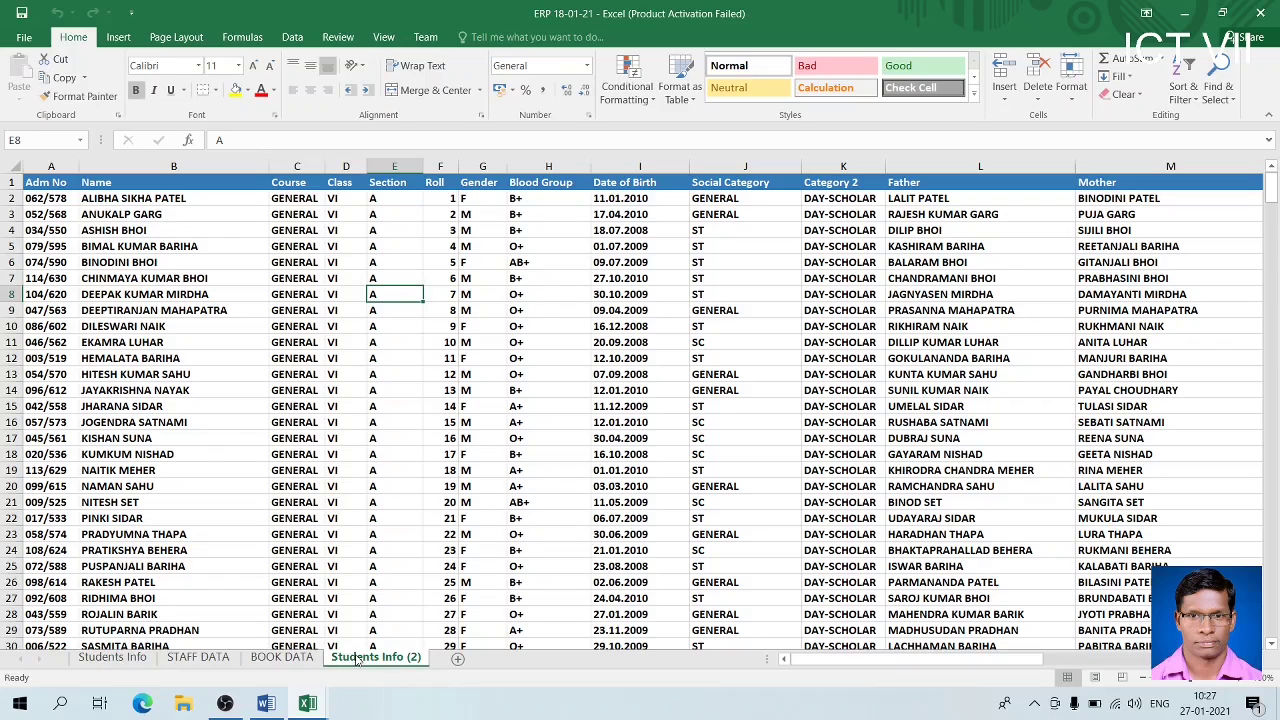
Scroll the Students Info (2) copy down to row 437 and back to the top
key(alt+Tab)
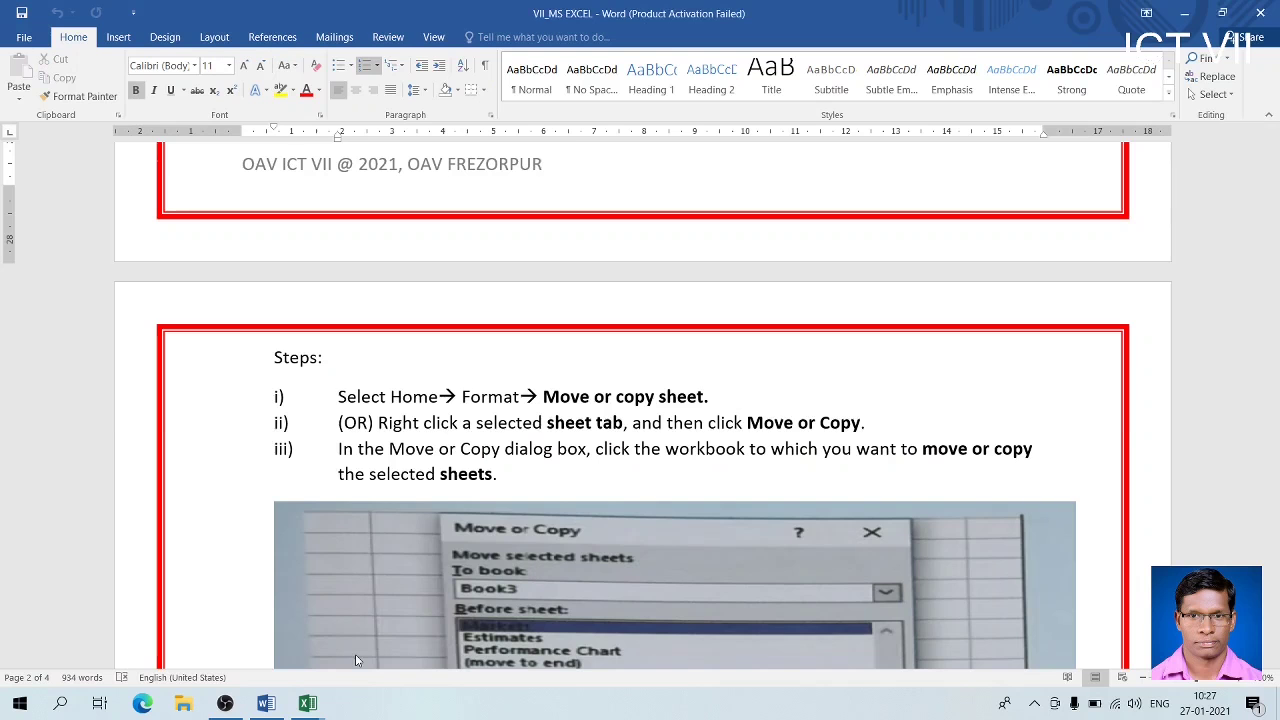
key(alt+Tab)
click(248, 364)
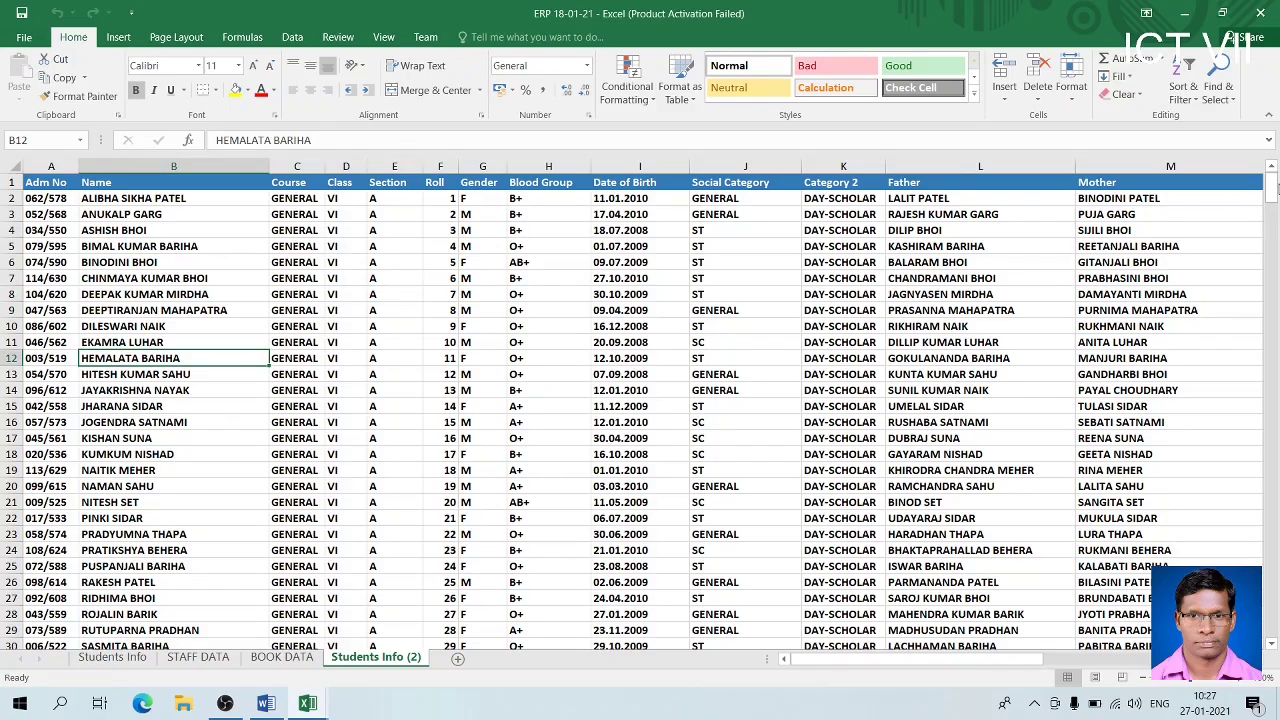
drag(1274, 186, 1272, 615)
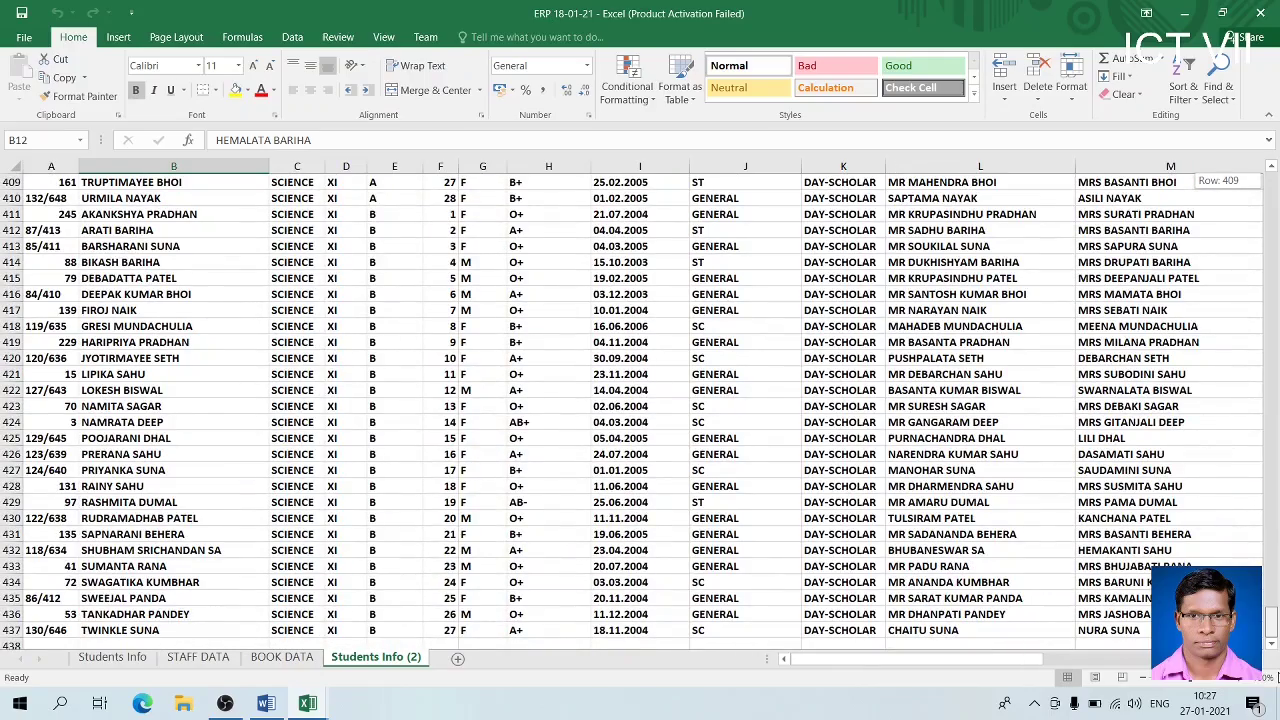
drag(1272, 615, 1271, 180)
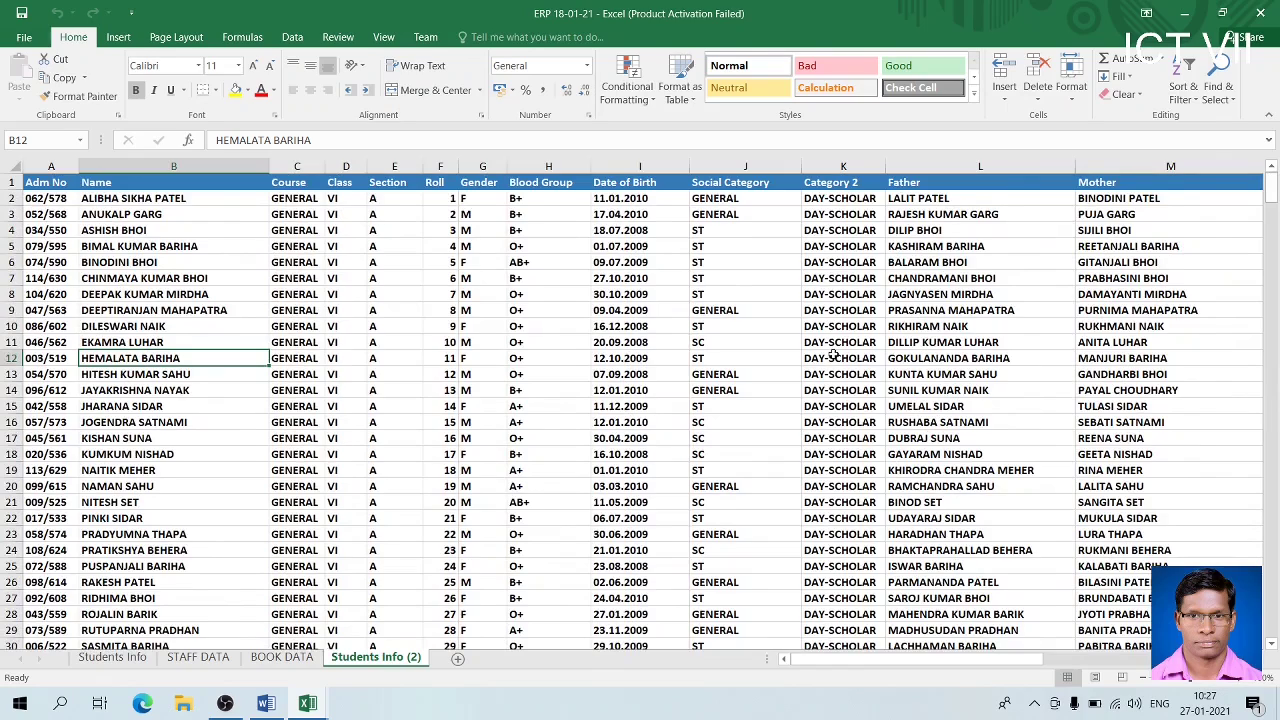
key(alt+Tab)
key(alt+Tab)
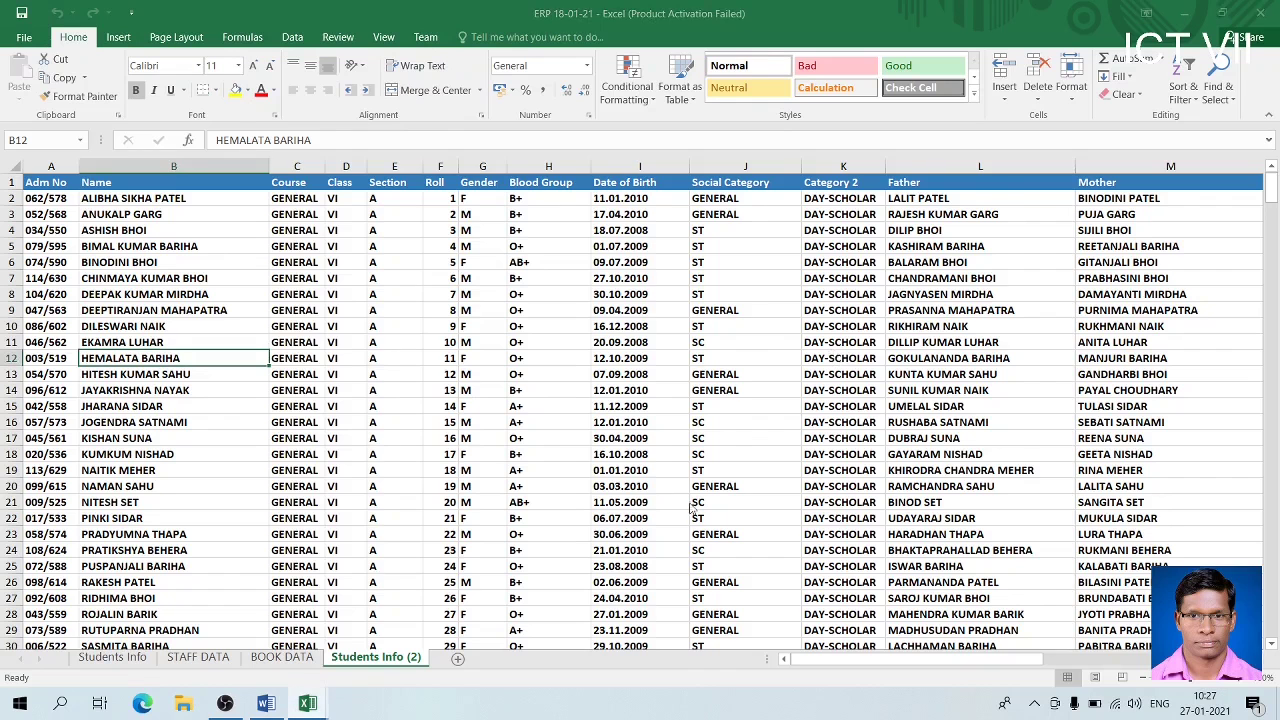
key(alt+Tab)
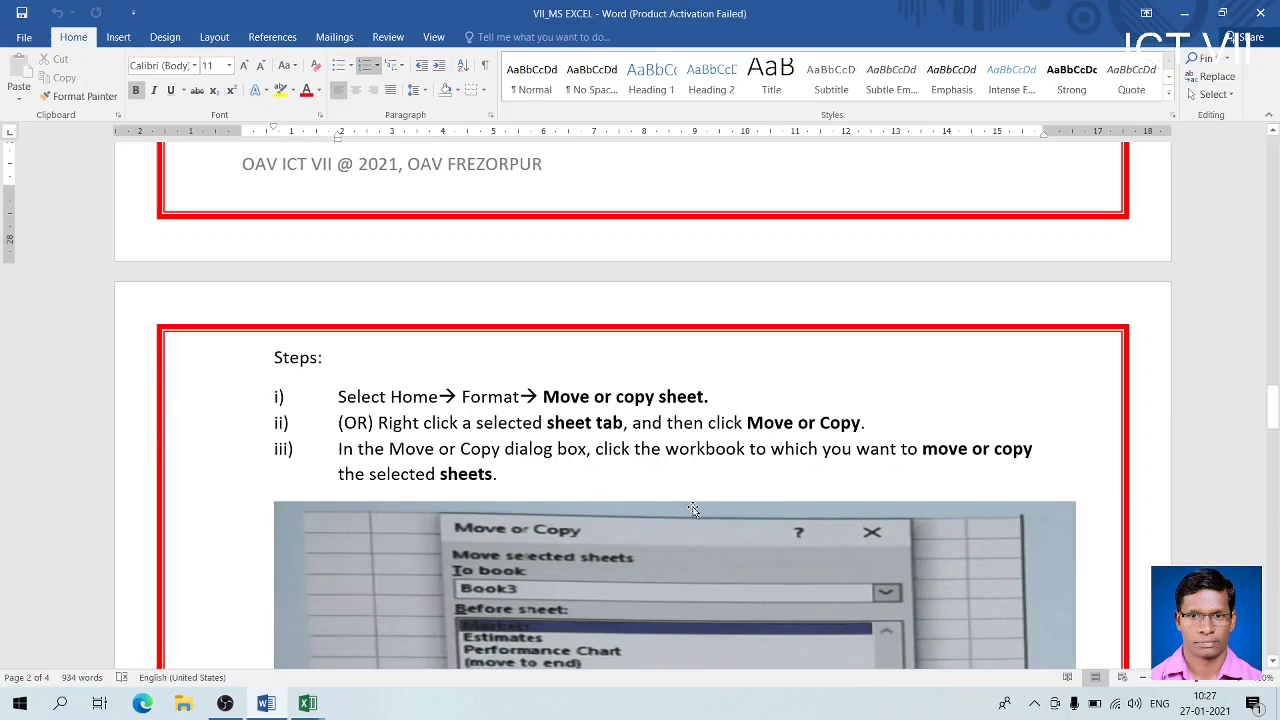
Scroll the Word notes up to the Deleting a sheet heading, then return to Excel
click(1273, 133)
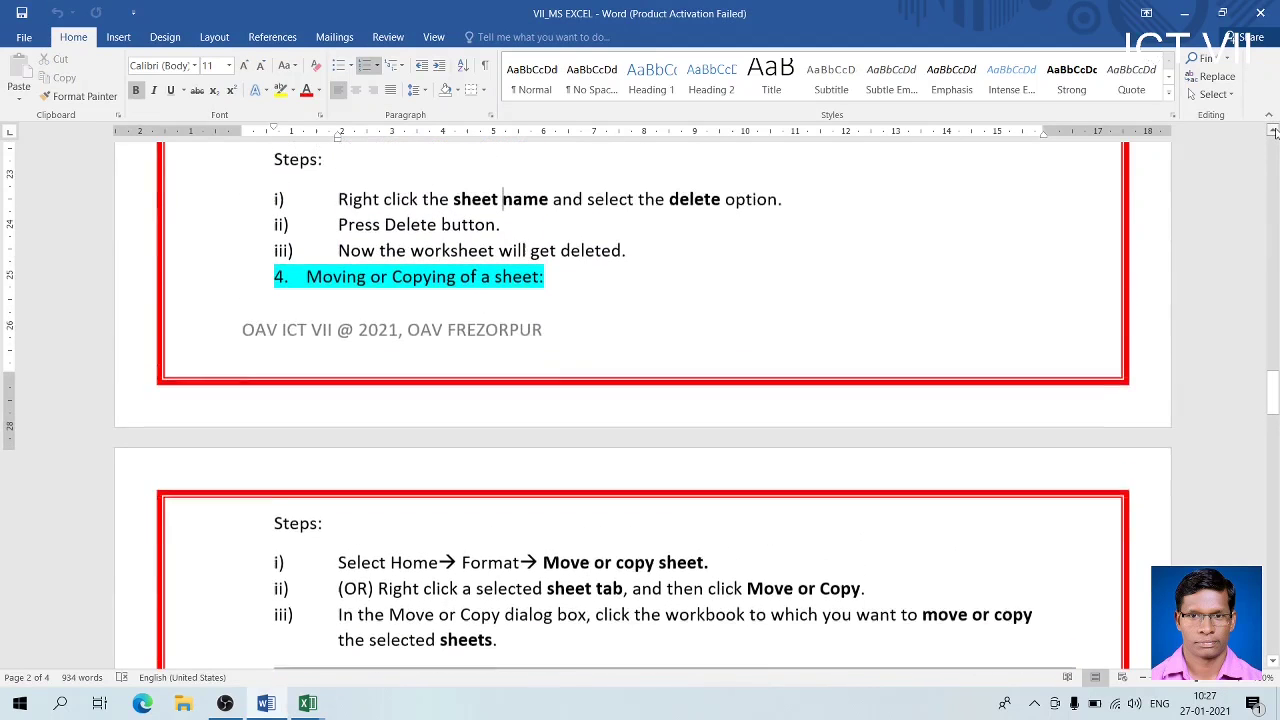
click(1273, 133)
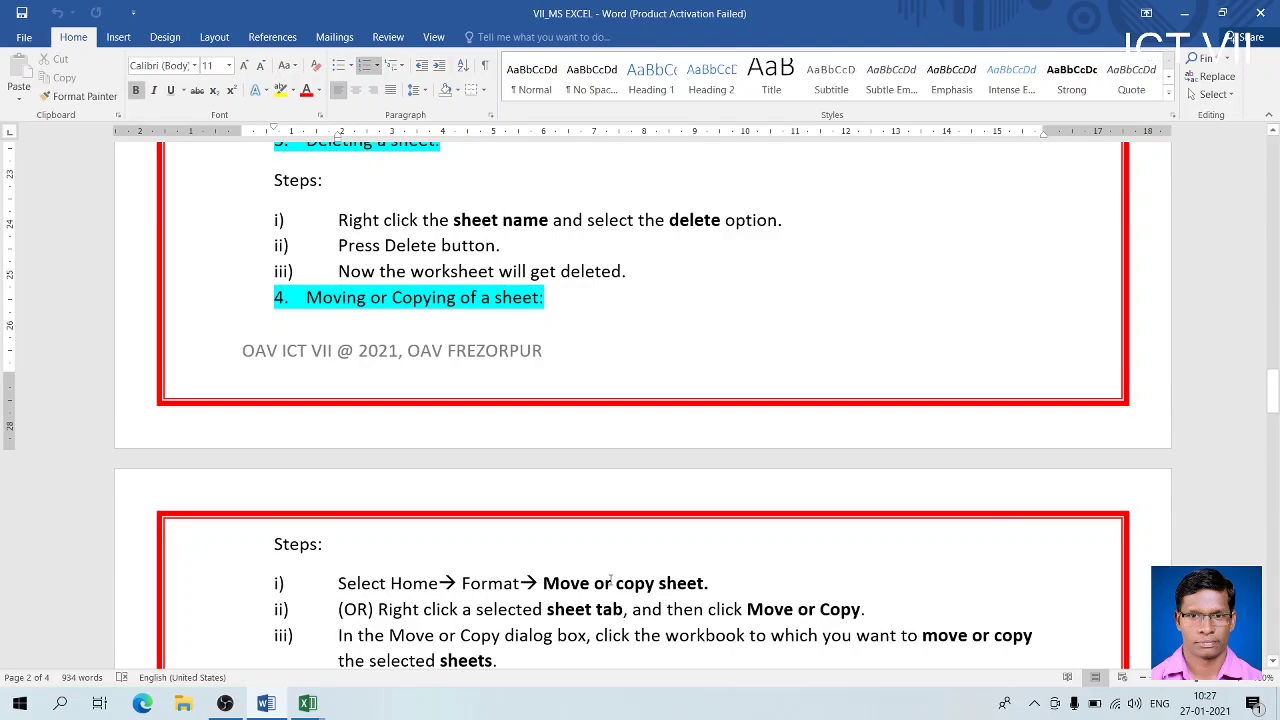
key(alt+Tab)
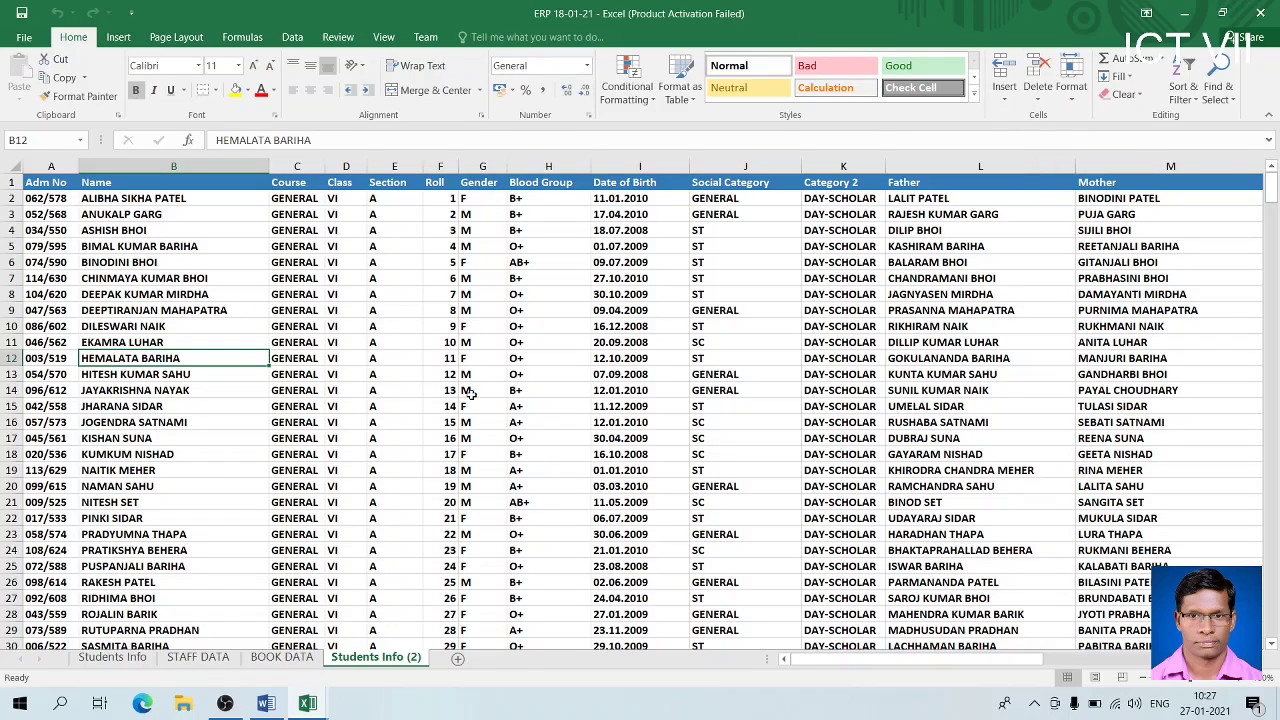
Look over the Home > Format sheet-organizing options without applying one, then switch to the Word notes
click(1070, 100)
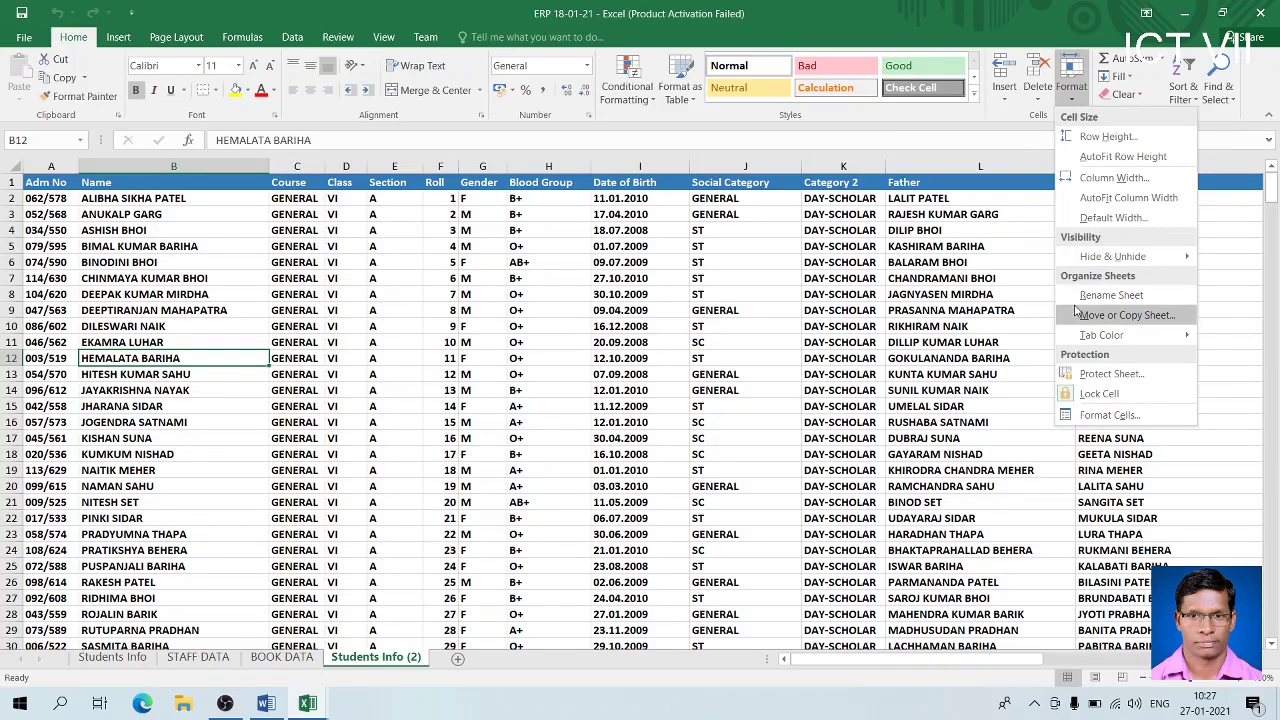
click(954, 144)
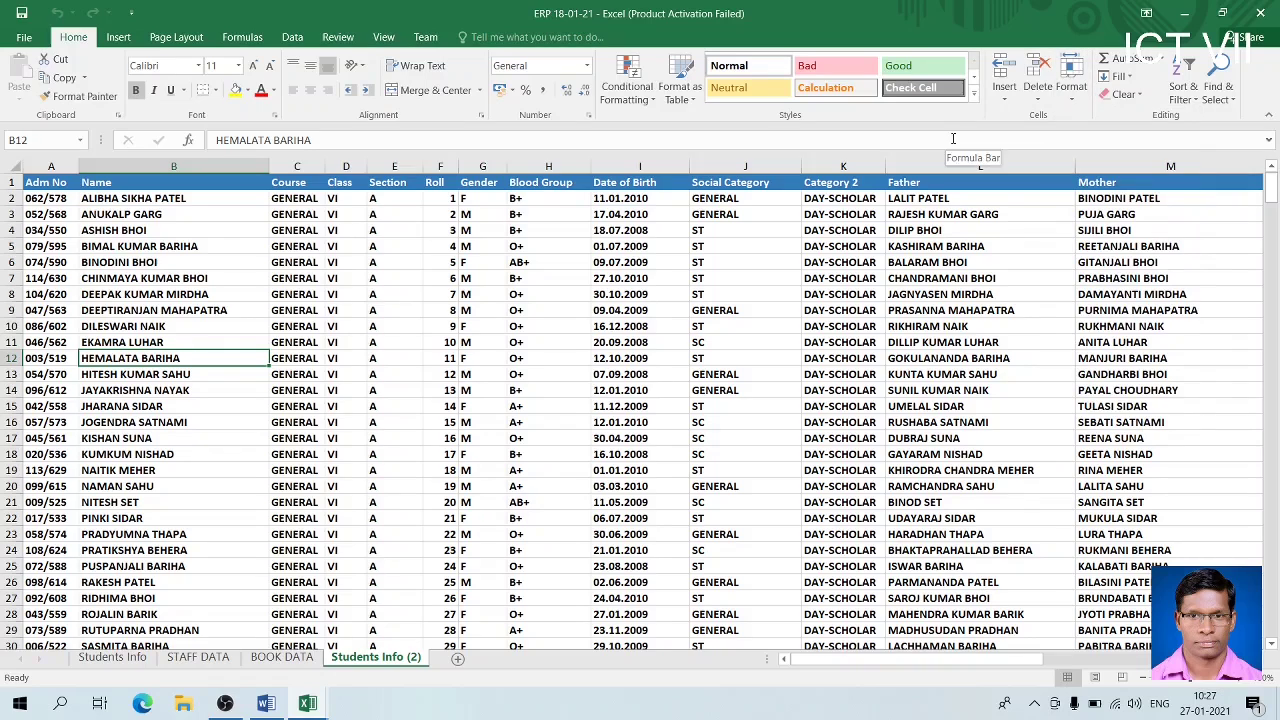
click(265, 703)
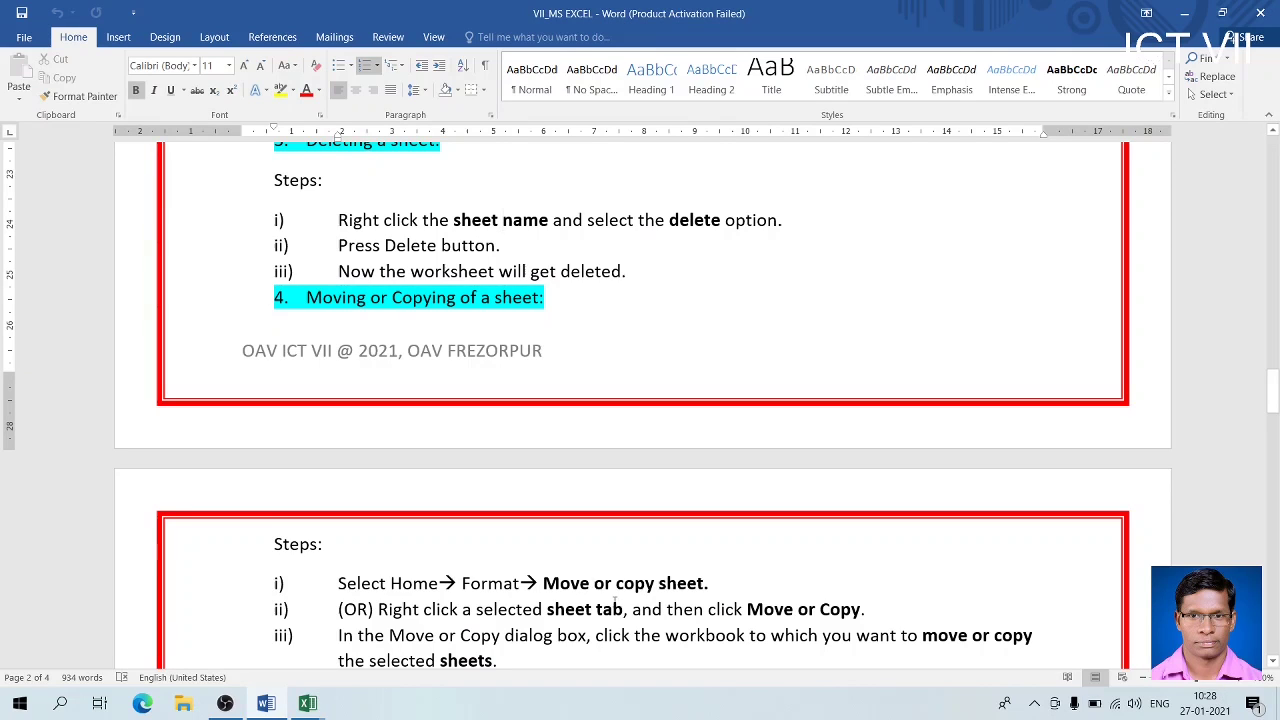
Add a new step iv) reading 'Click OK' below step iii of the Move or Copy notes
click(603, 630)
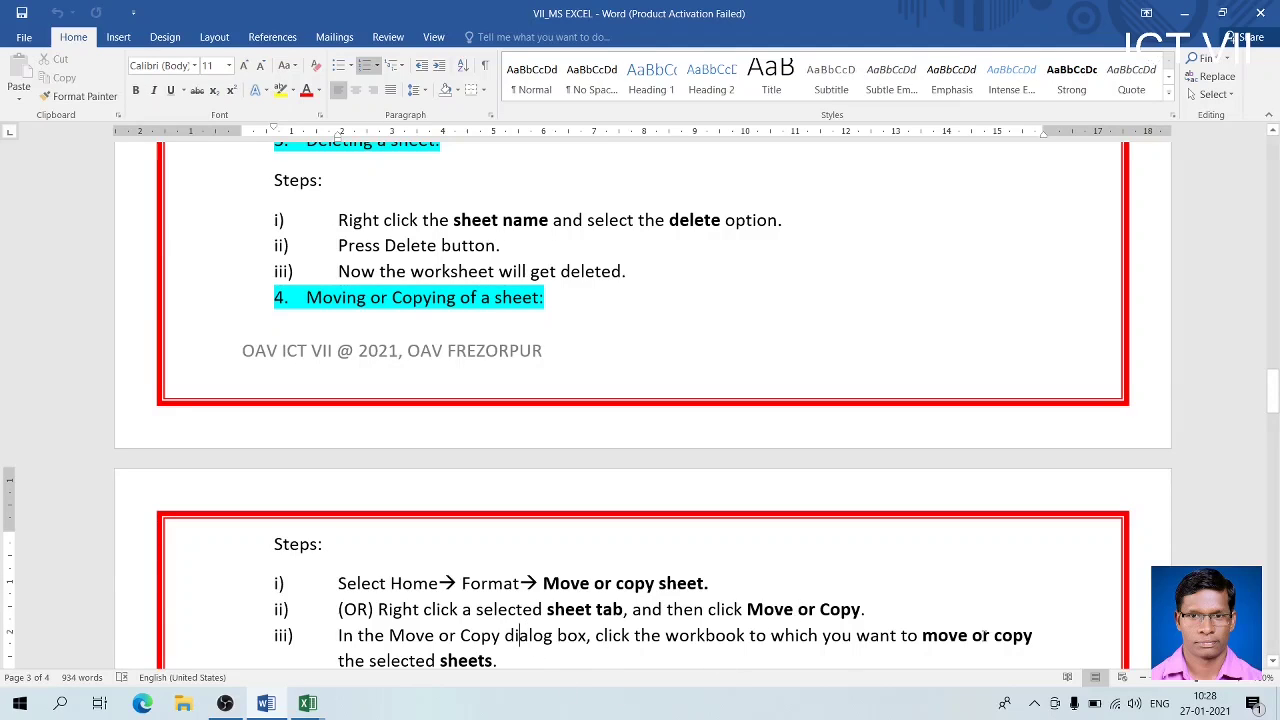
mouse_move(1273, 394)
mouse_down()
mouse_move(1273, 465)
mouse_move(1270, 395)
mouse_move(1270, 409)
mouse_up()
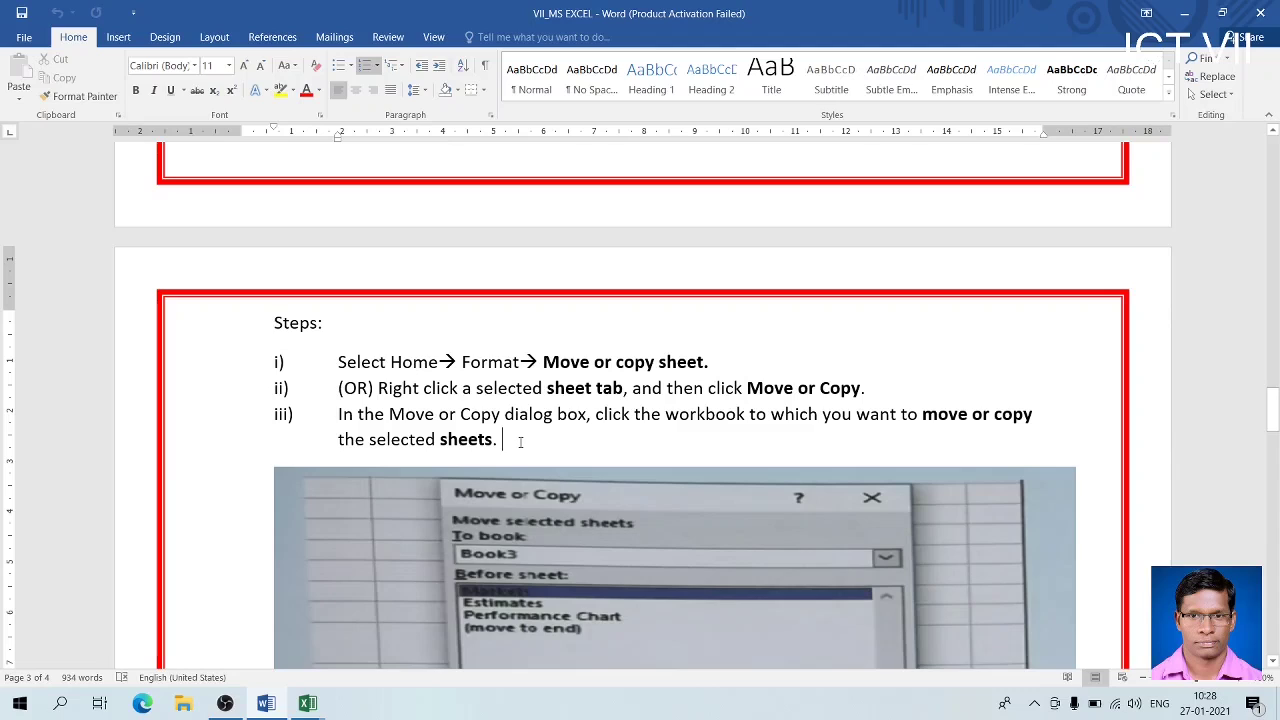
key(Return)
text(d)
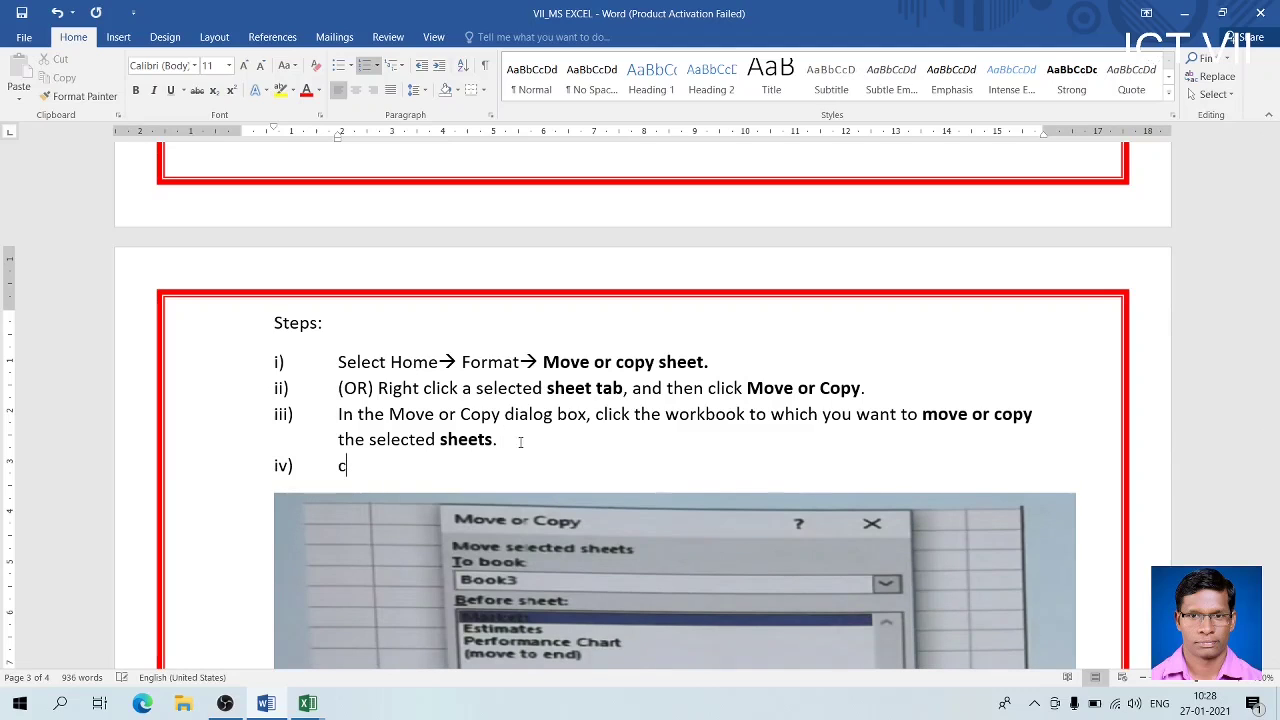
text(=)
text(lick)
text( OK)
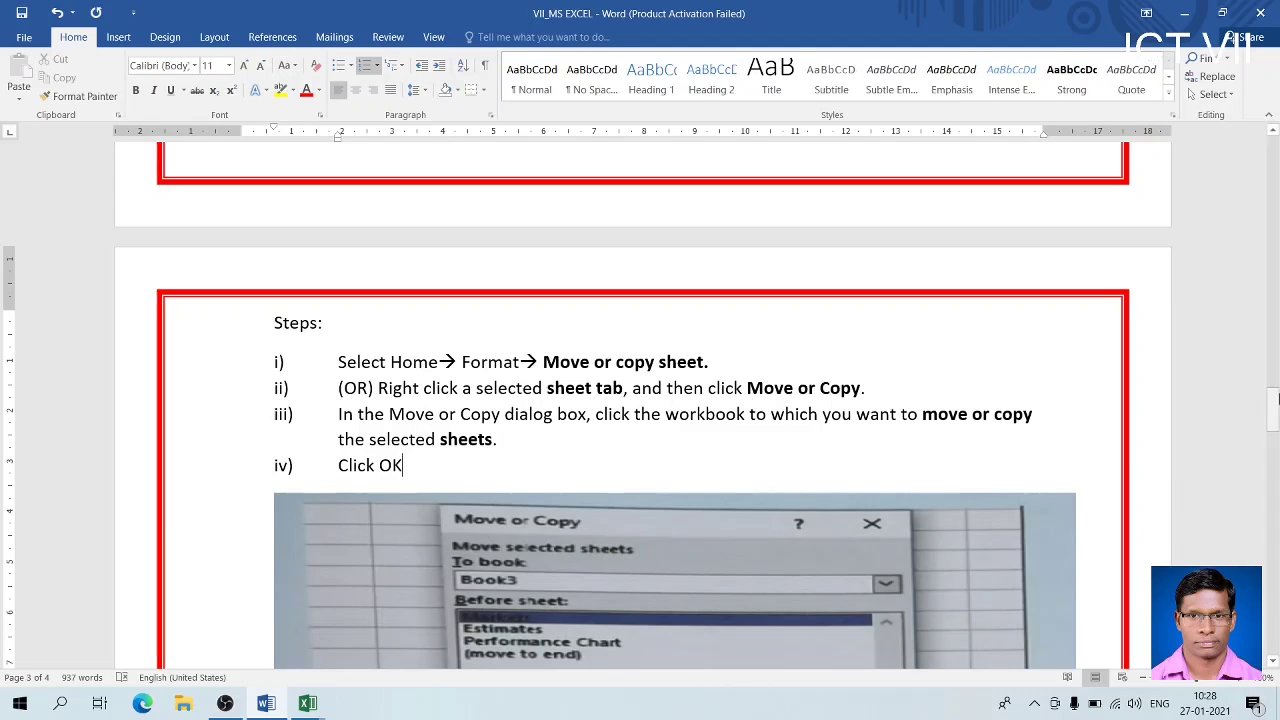
mouse_move(1275, 405)
mouse_down()
mouse_move(1276, 440)
mouse_move(1276, 400)
mouse_up()
drag(1275, 437, 1275, 462)
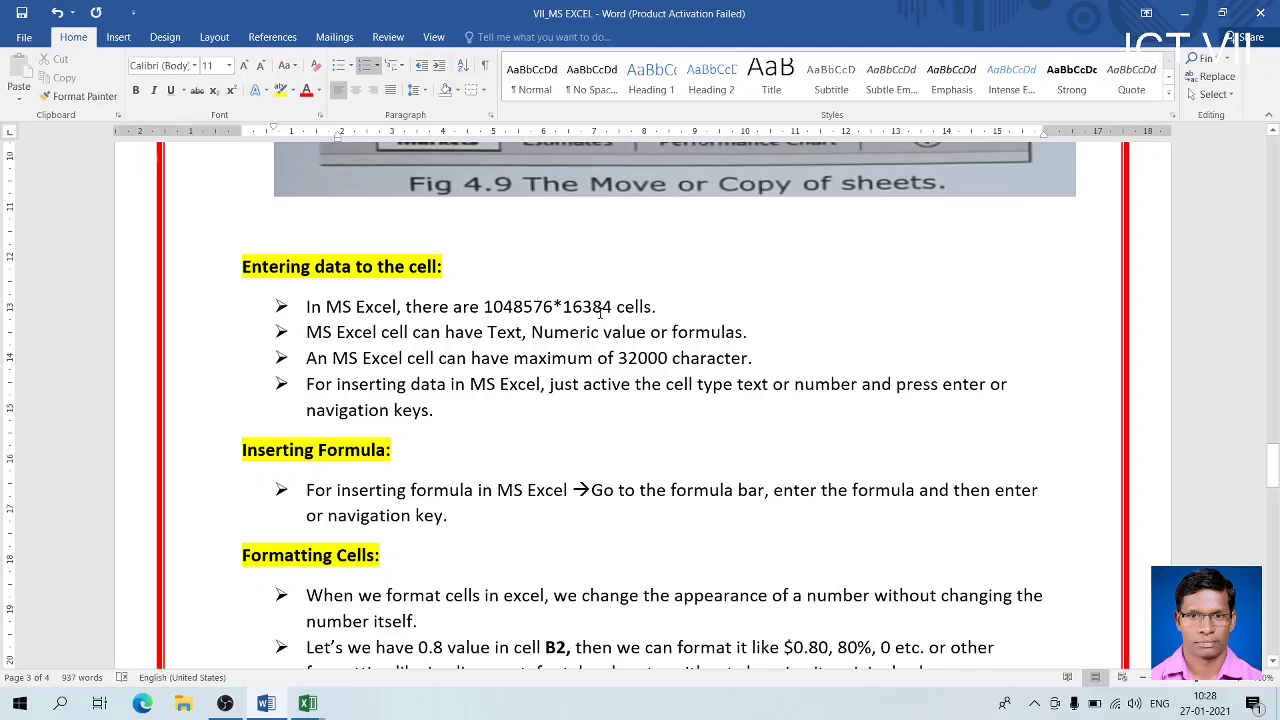
Highlight the 1048576*16384 cell count in the notes, then return to Excel
drag(612, 307, 513, 307)
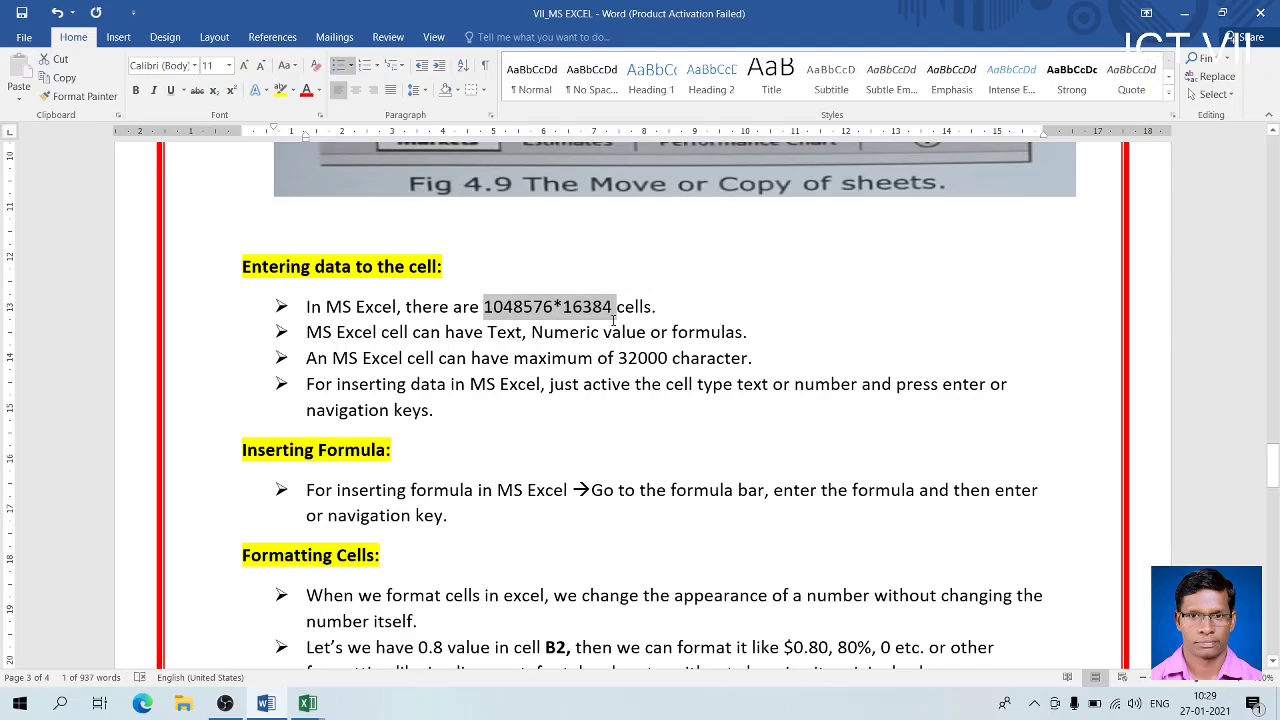
click(613, 324)
key(alt+Tab)
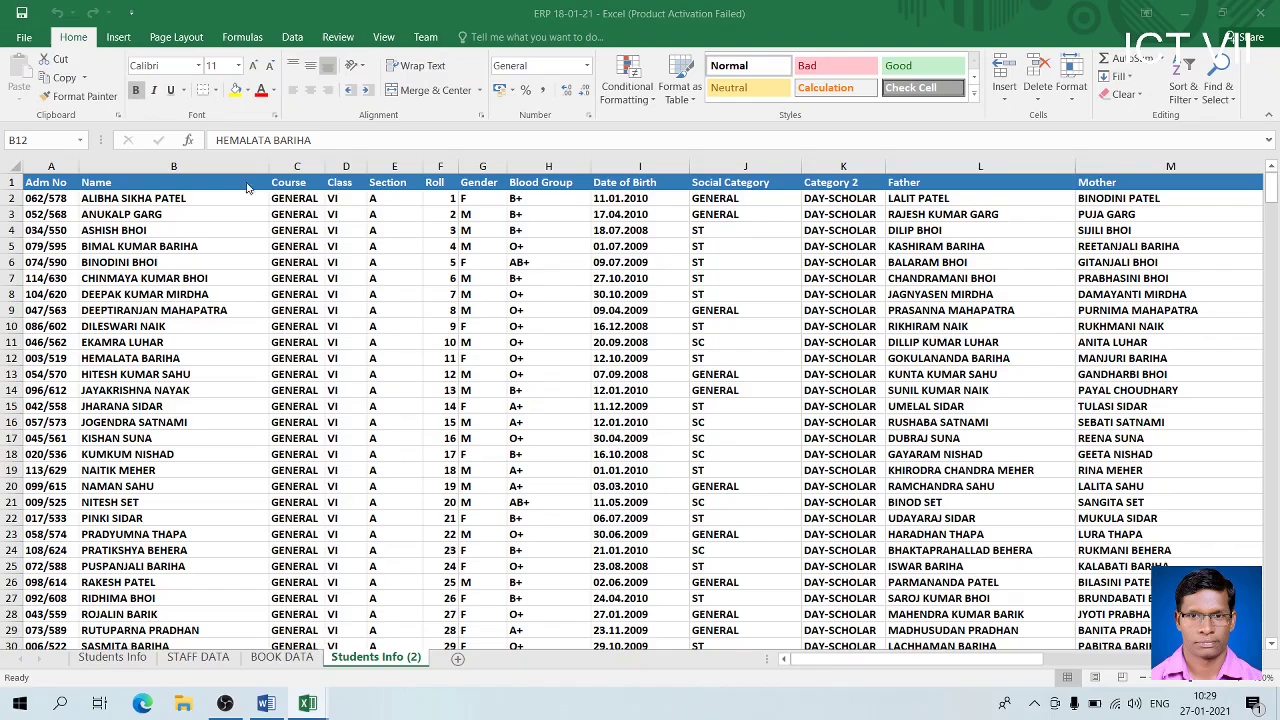
Open the blank BOOK DATA sheet, select cell M11, and go back to the Word notes
key(alt+Tab)
key(alt+Tab)
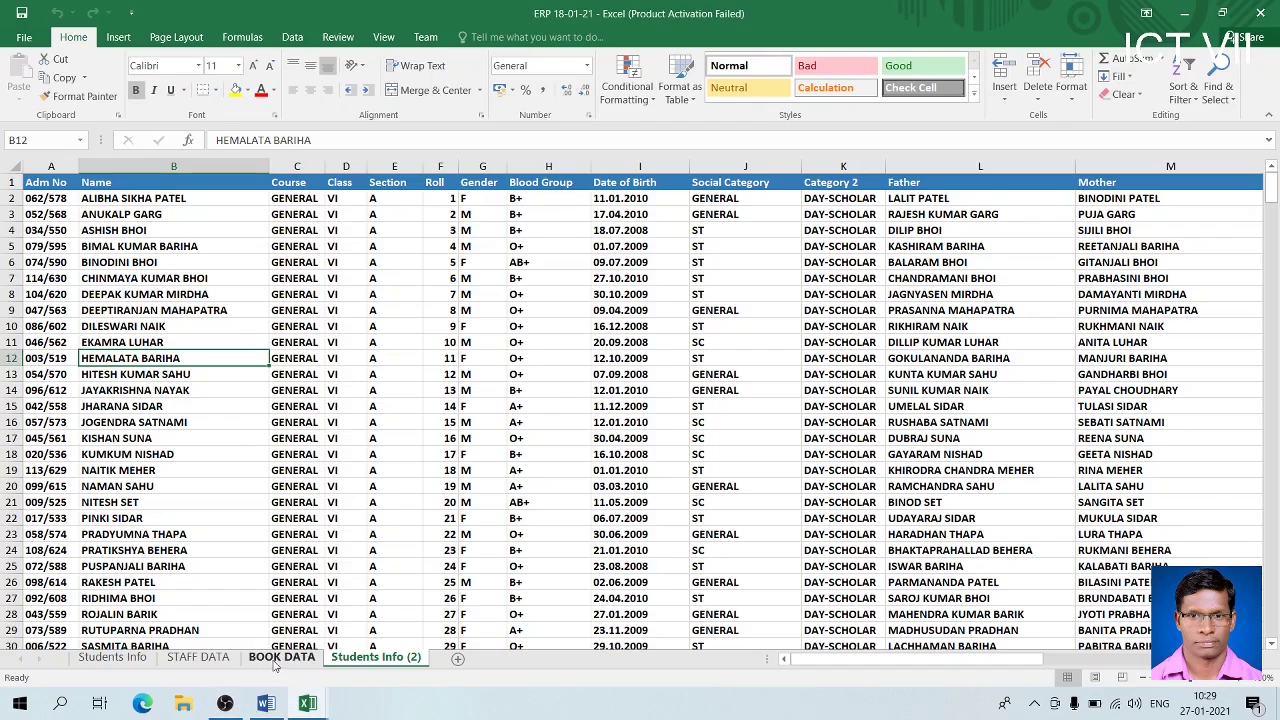
click(277, 662)
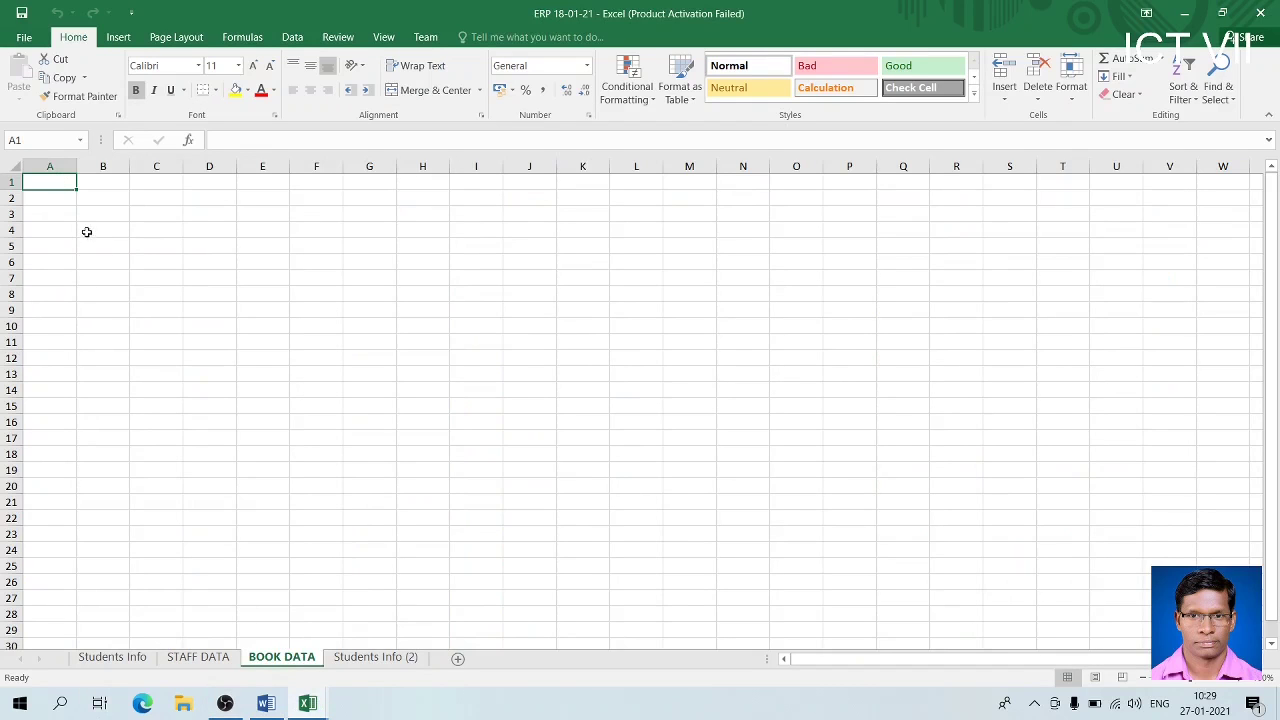
click(684, 348)
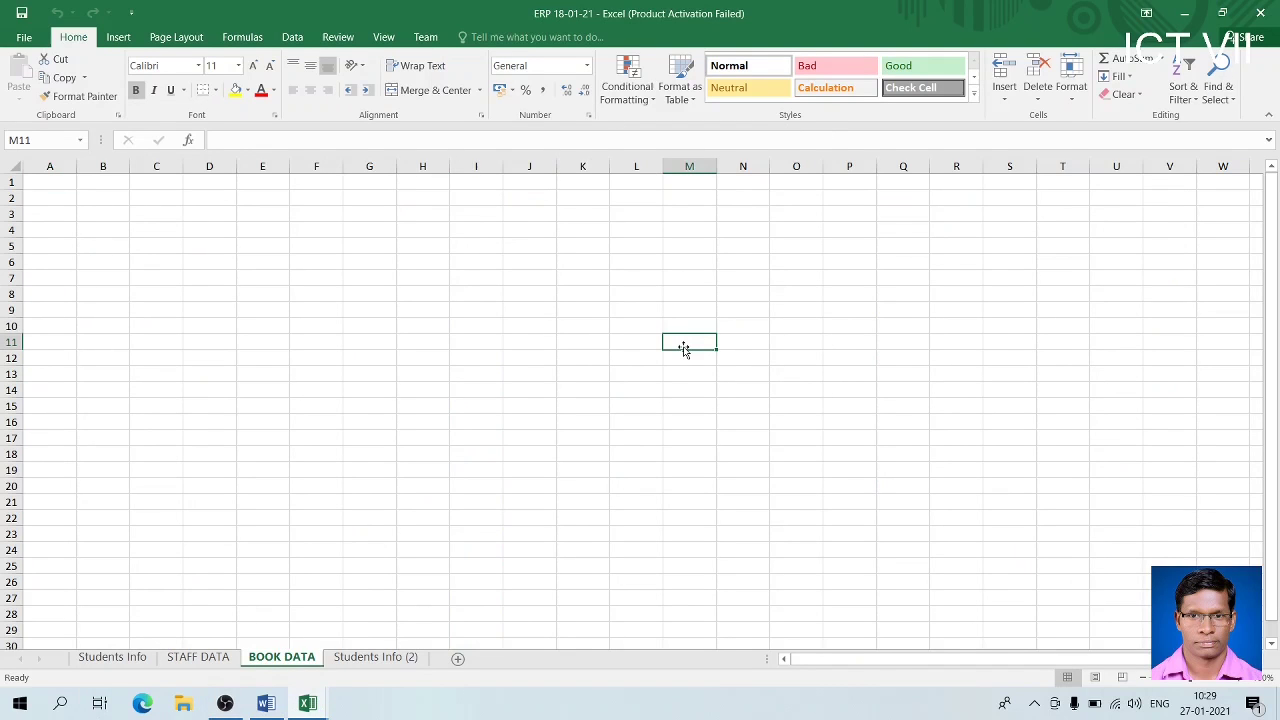
key(alt+Tab)
key(alt+Tab)
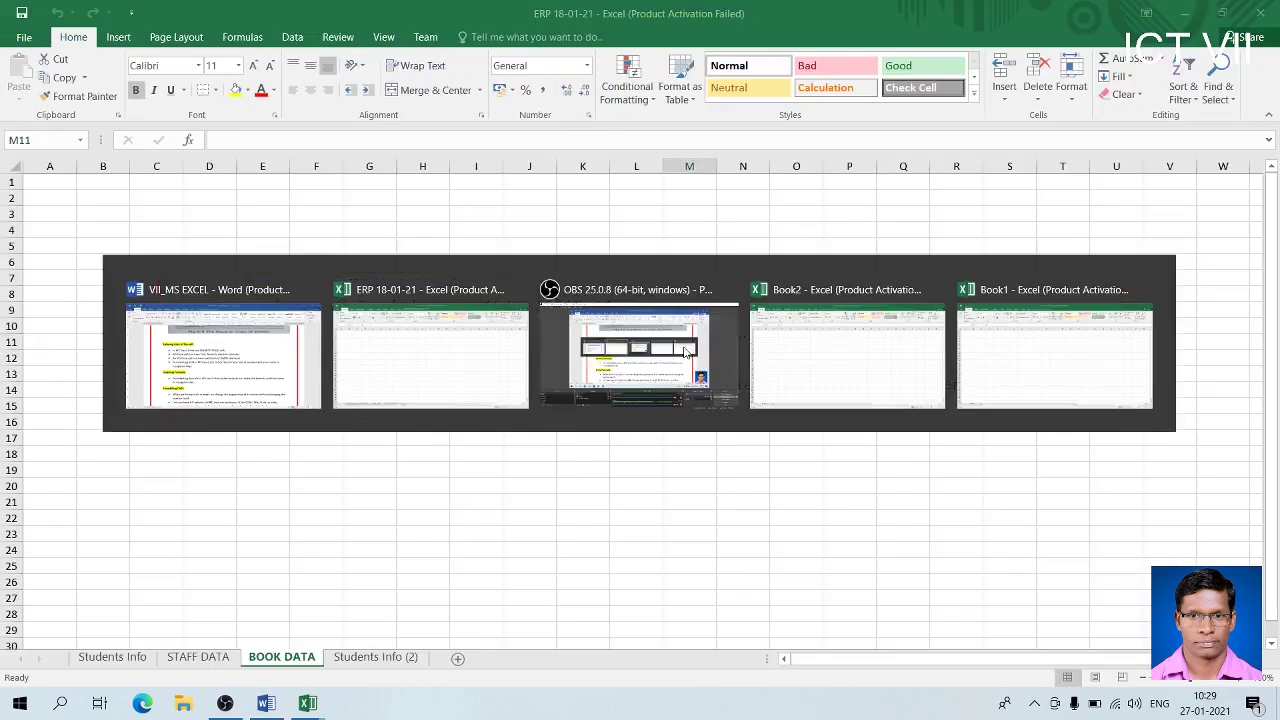
key(alt+Tab)
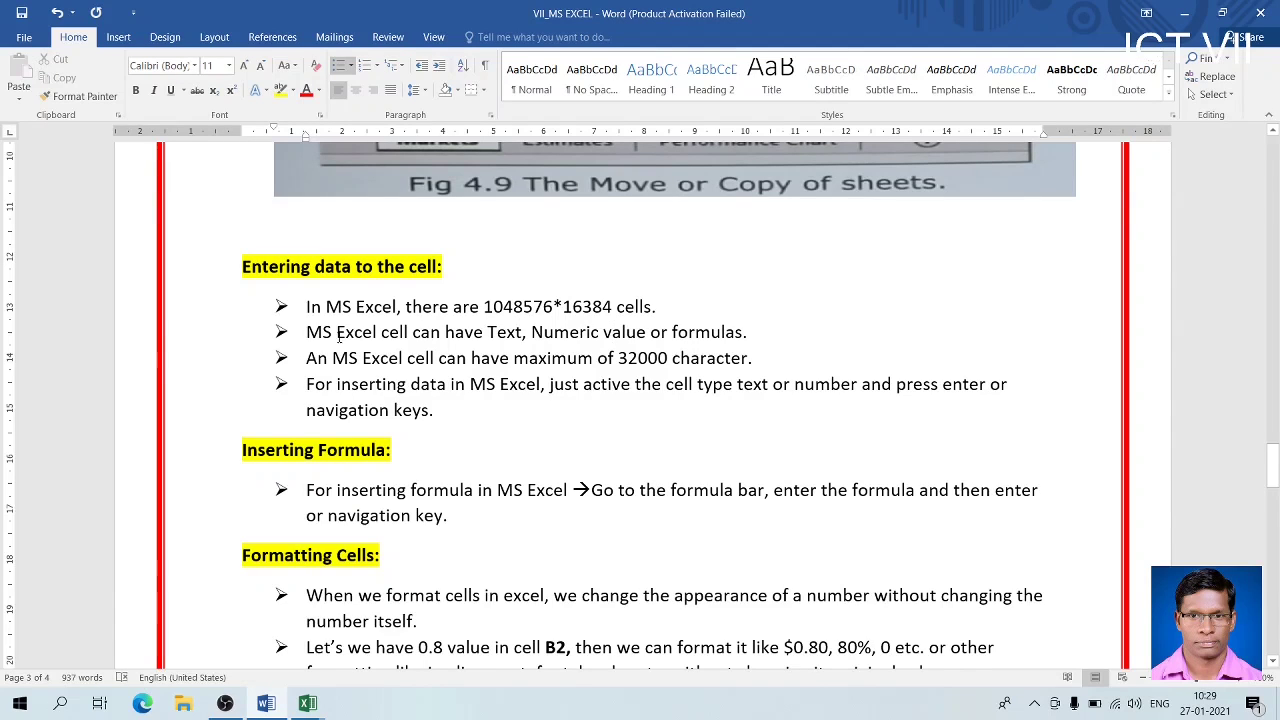
Highlight the bullets on what a cell can contain and its 32000-character limit
drag(306, 334, 749, 333)
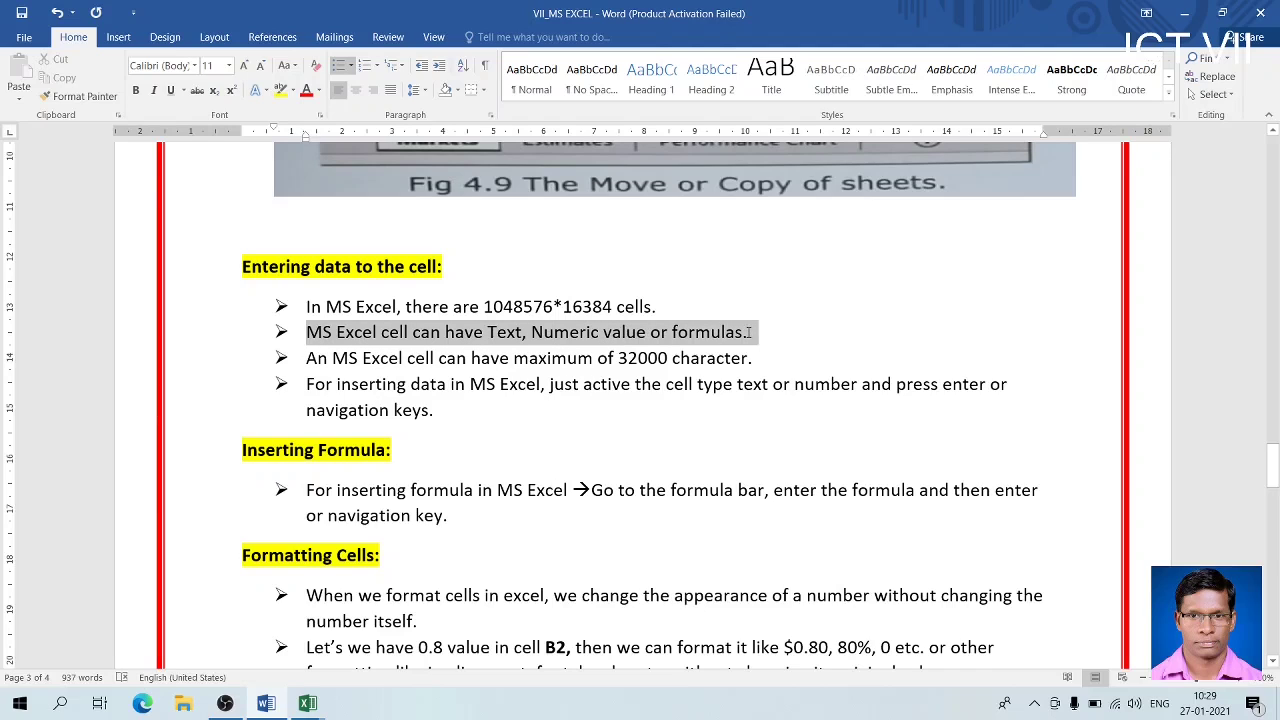
click(529, 333)
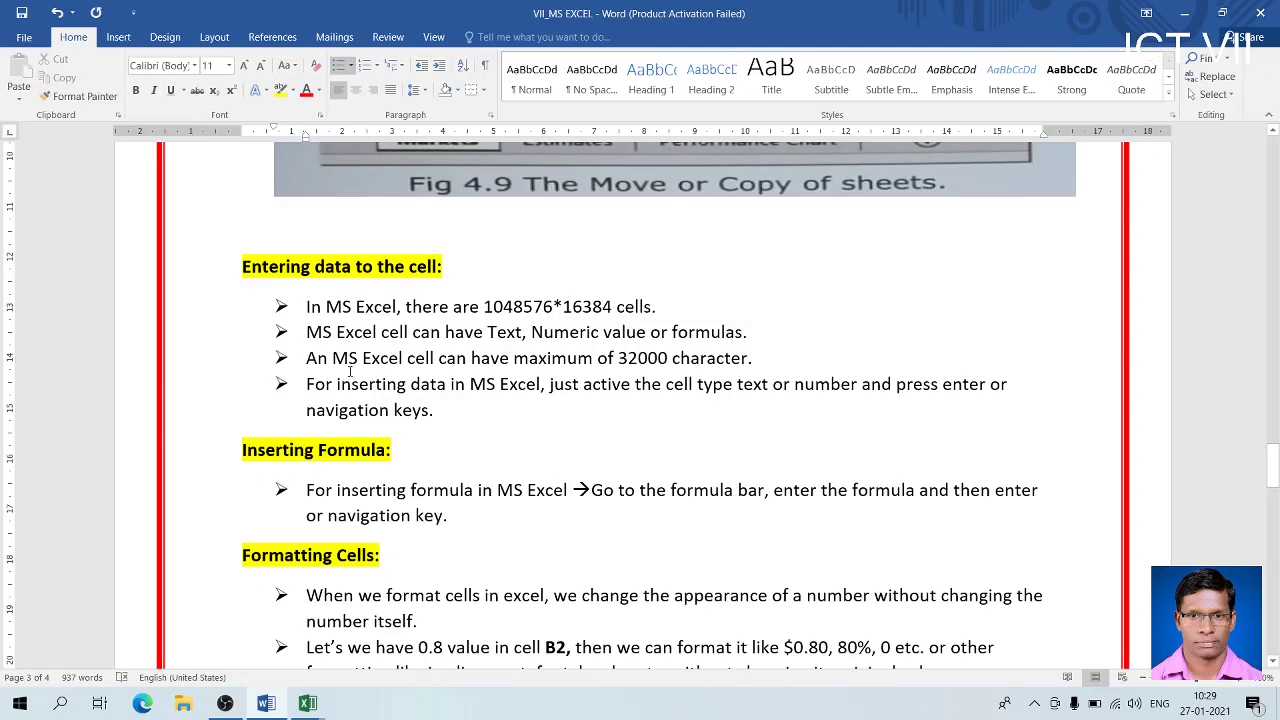
drag(406, 360, 672, 360)
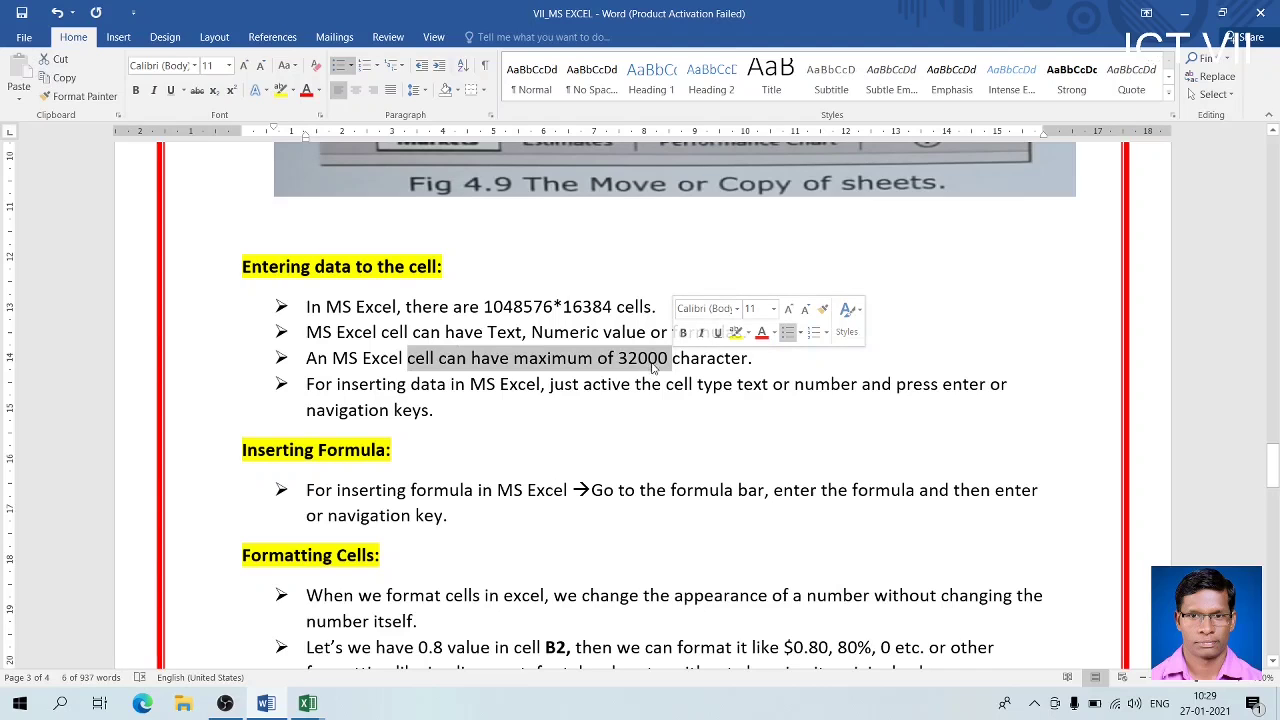
click(692, 378)
On STAFF DATA, fill A3 with a long run of H characters, then empty A3 and return to Word
key(alt+Tab)
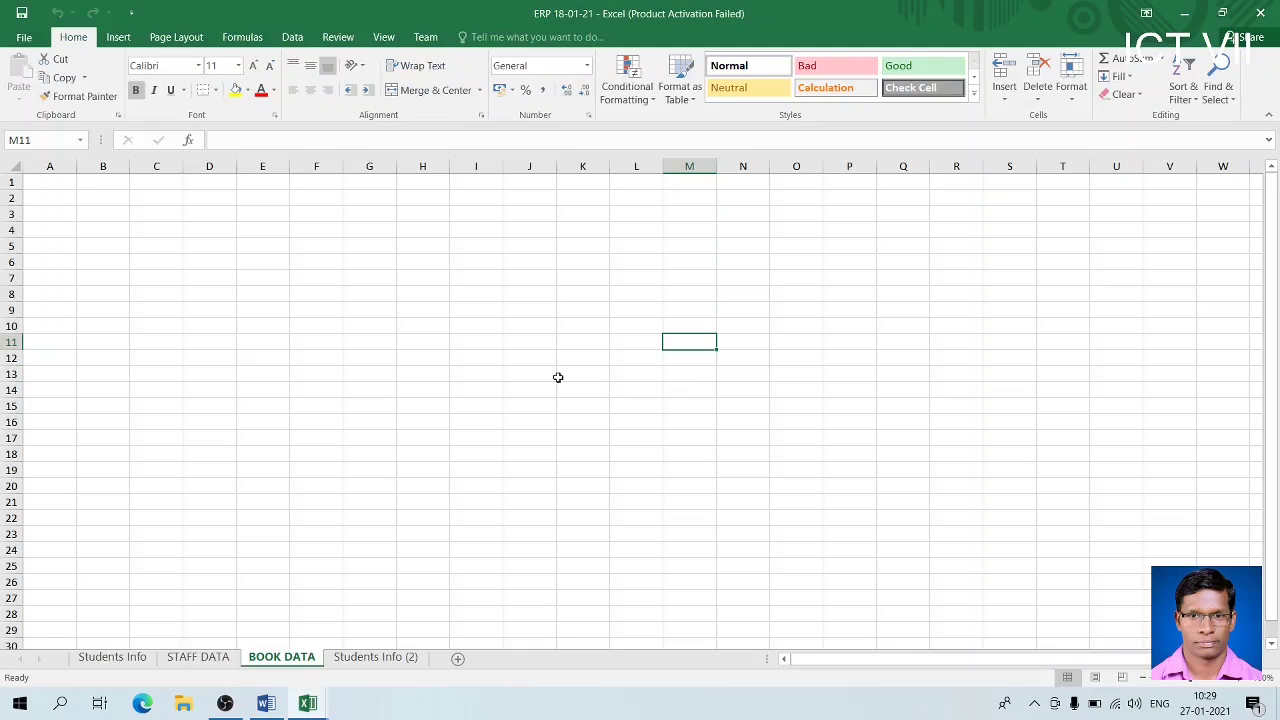
click(208, 657)
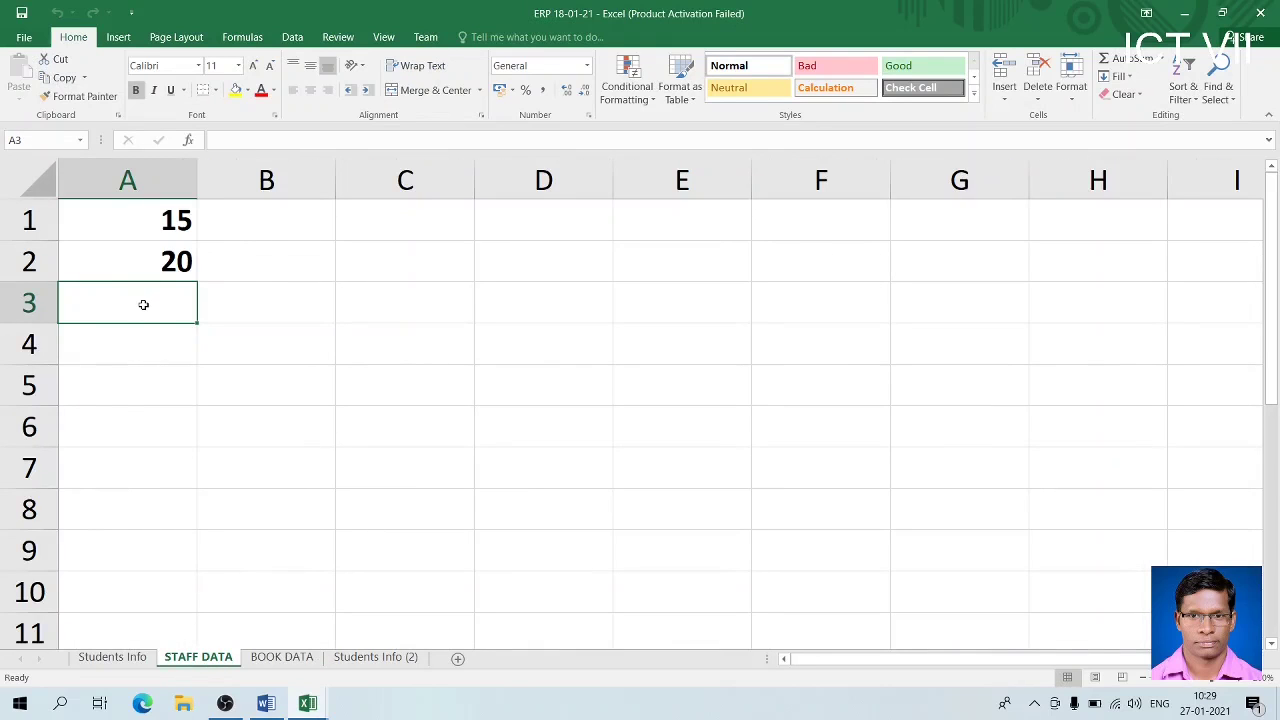
text(HHHHHHHHHHHHHHHHHHHHHHHHHHH)
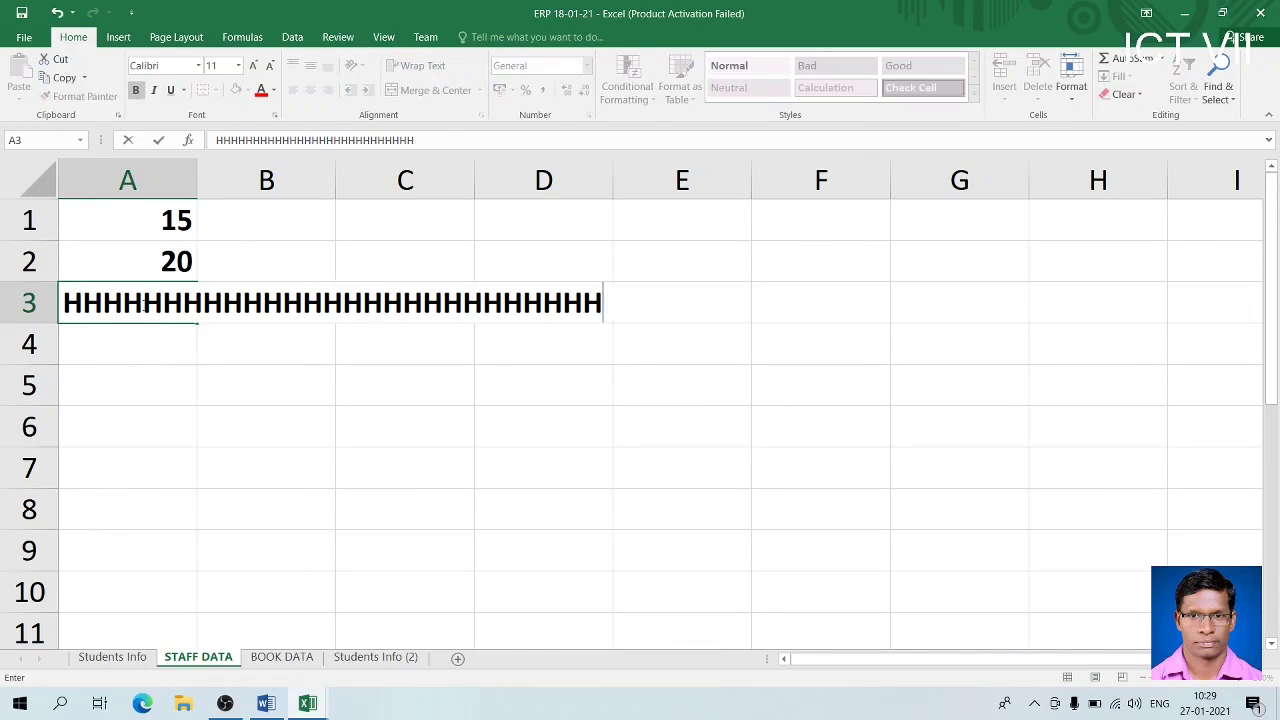
text(HHHHHHHHHHHHHHHHHHHHHHHHHHHHHHHHHHHHHH)
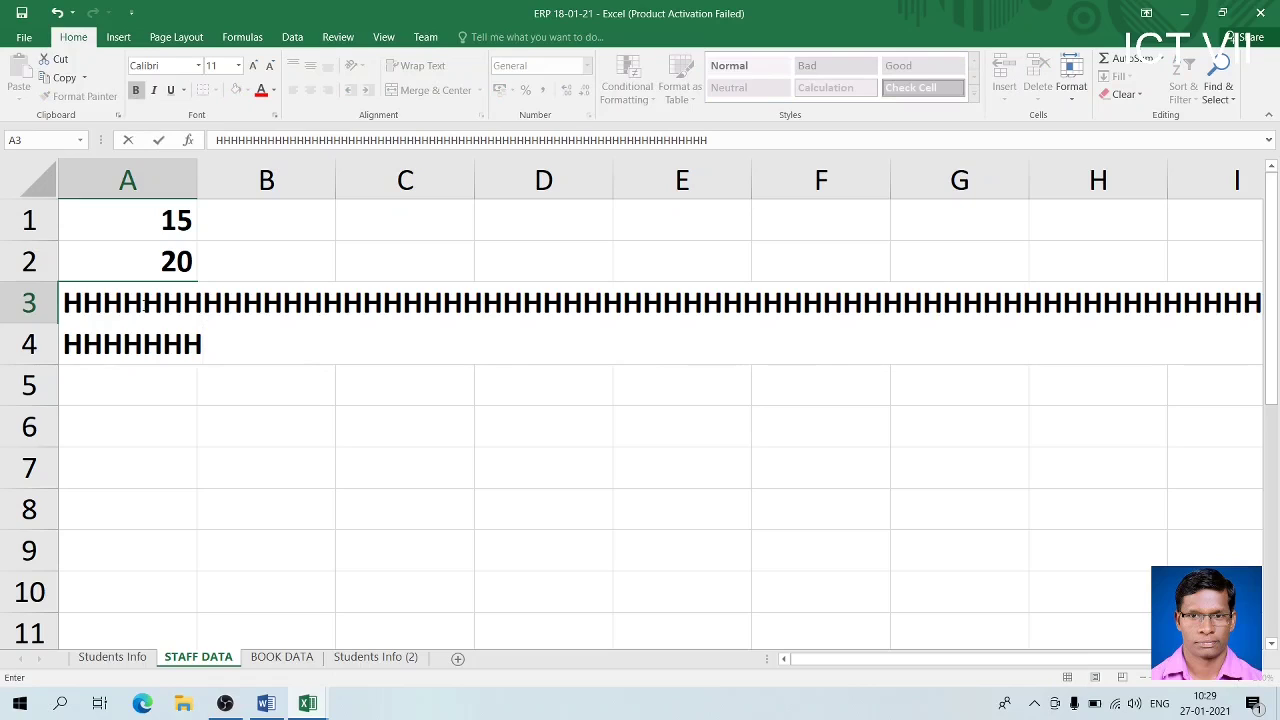
key(Return)
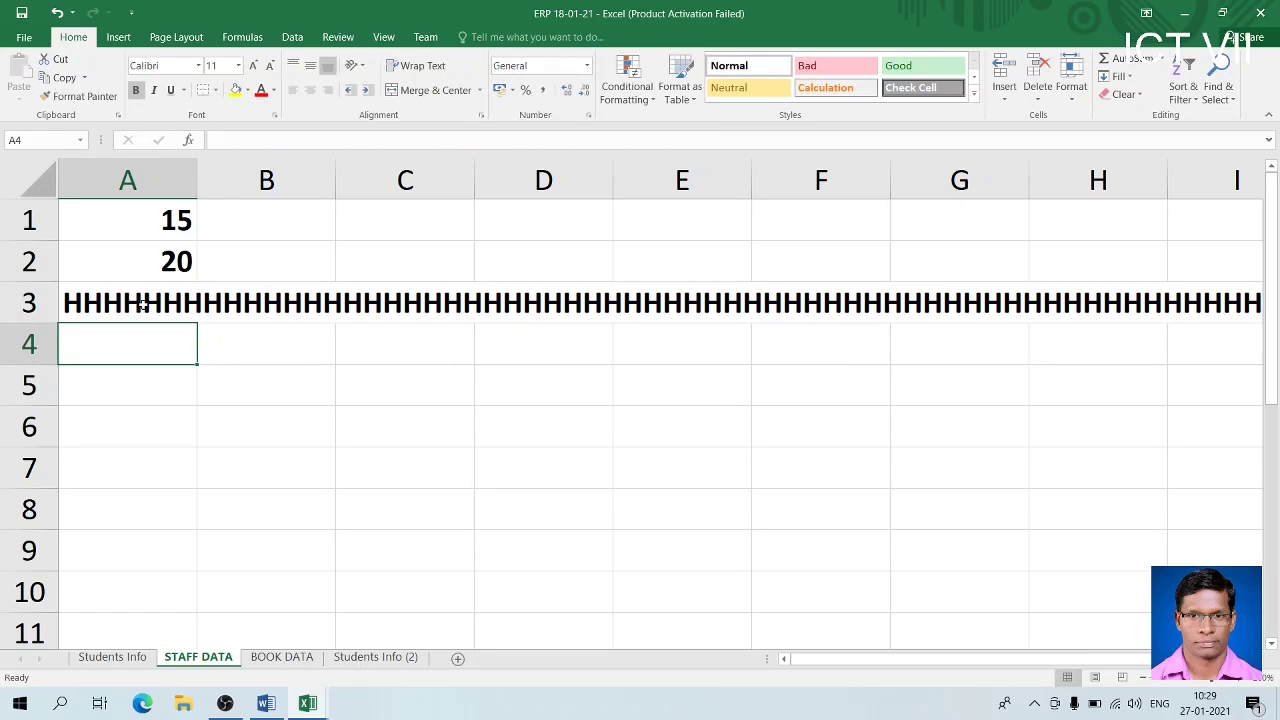
click(143, 305)
key(BackSpace)
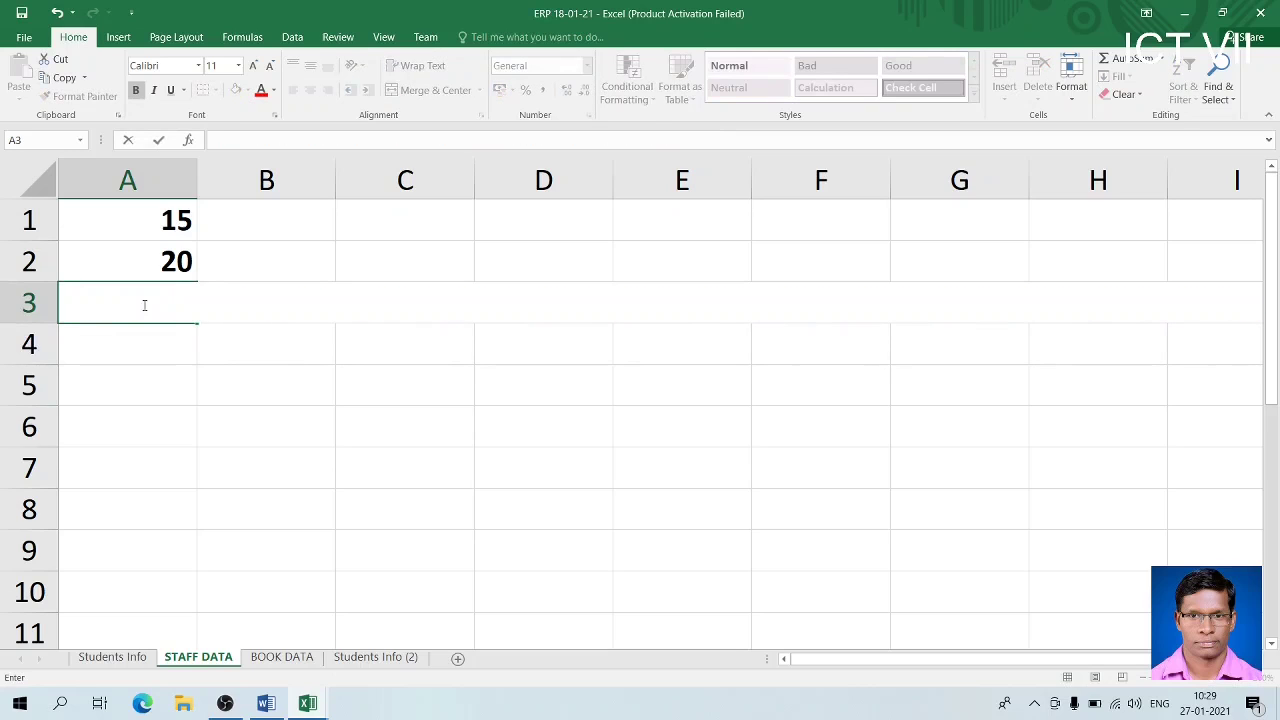
key(Return)
key(alt+Tab)
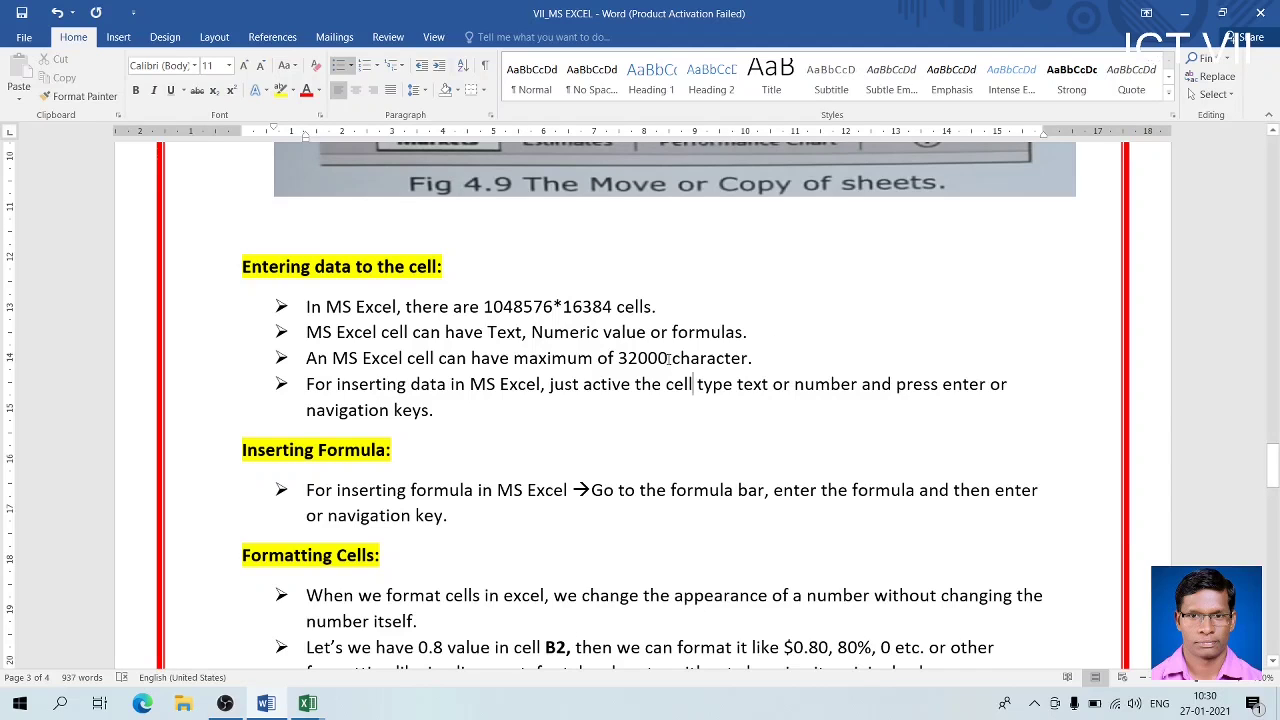
Highlight the 32000 limit in the third bullet, then deselect it
drag(668, 360, 617, 360)
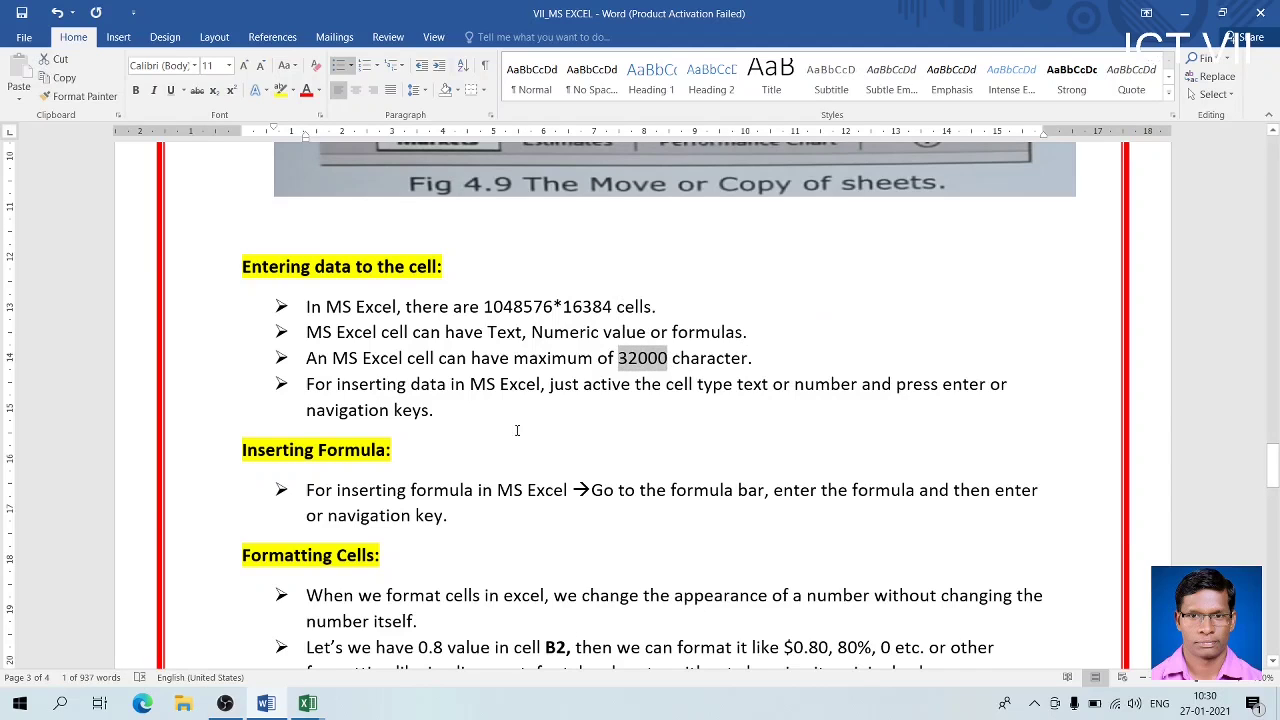
click(497, 413)
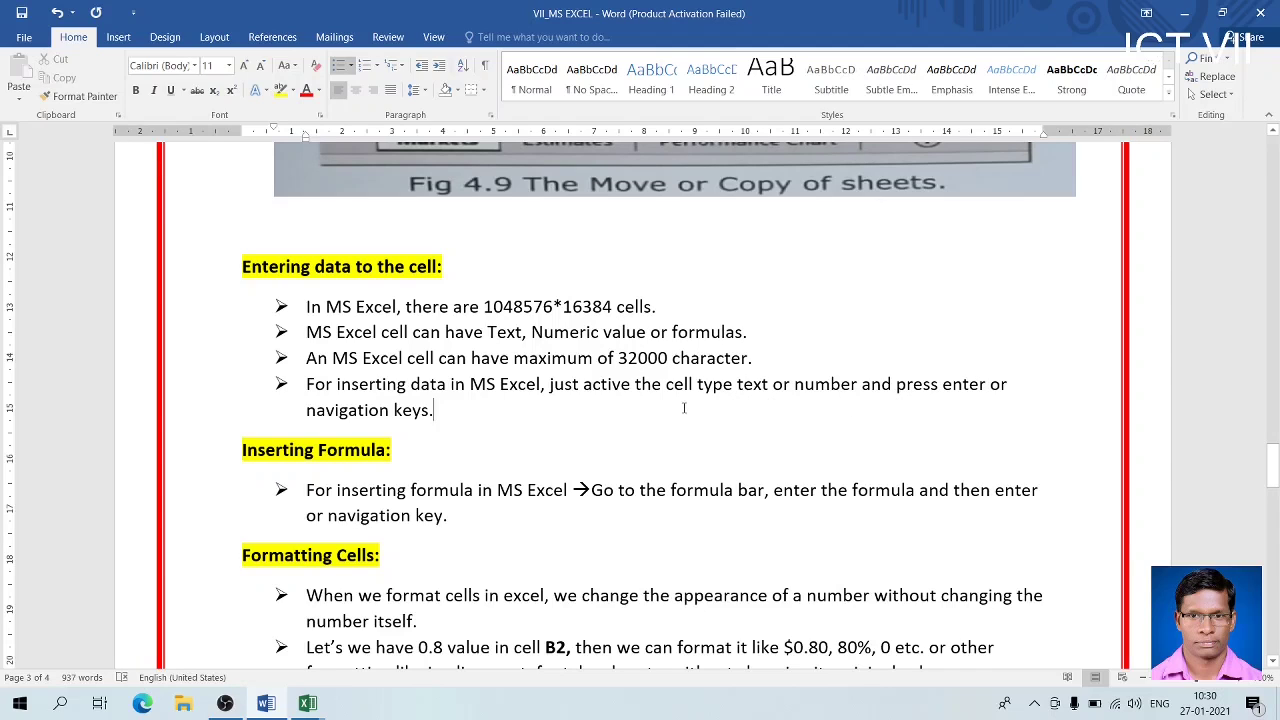
On STAFF DATA, select C4 and move around with the arrow keys to reach C7
key(alt+Tab)
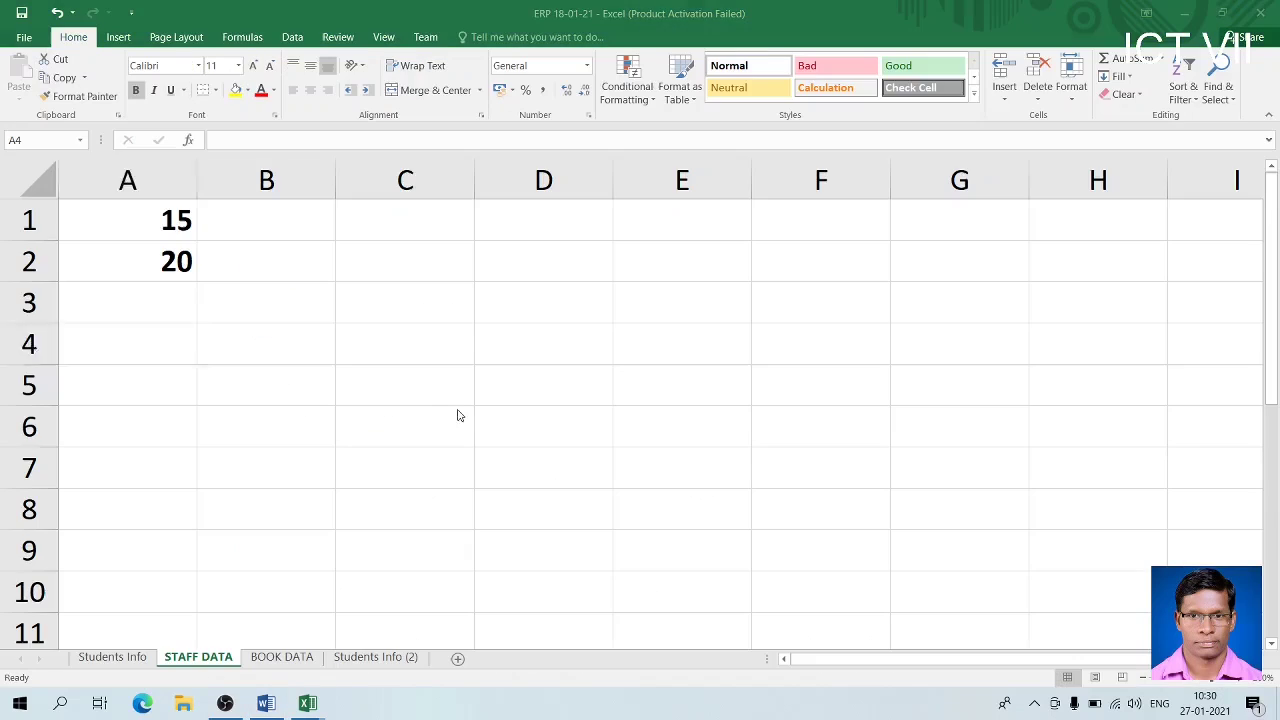
click(406, 347)
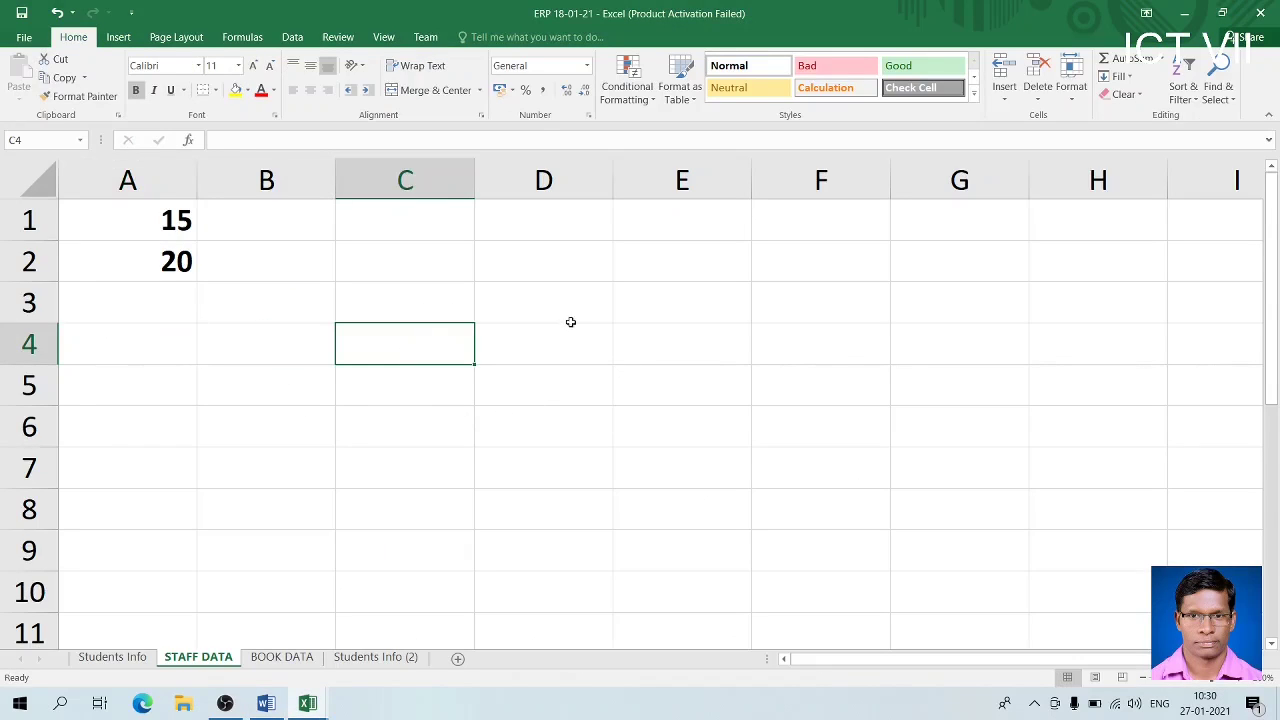
key(Right)
key(Right)
key(Right)
key(Right)
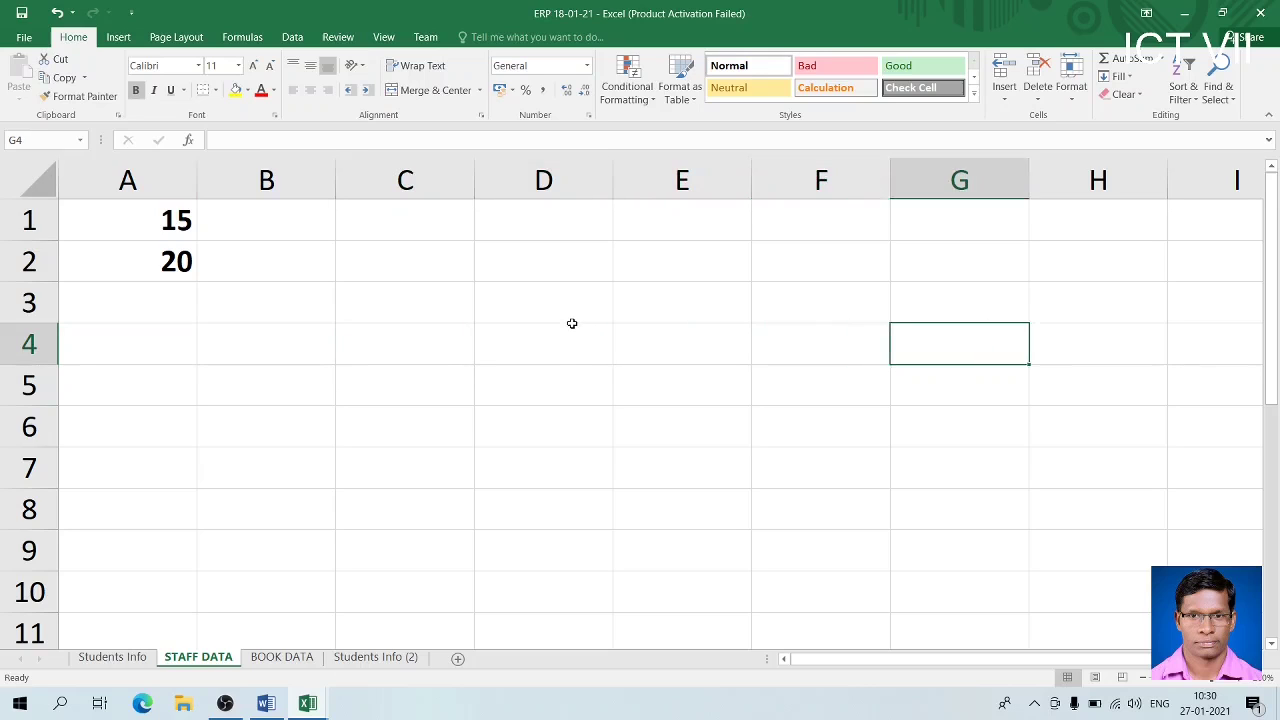
key(Left)
key(Left)
key(Left)
key(Down)
key(Up)
key(Up)
key(Up)
key(Up)
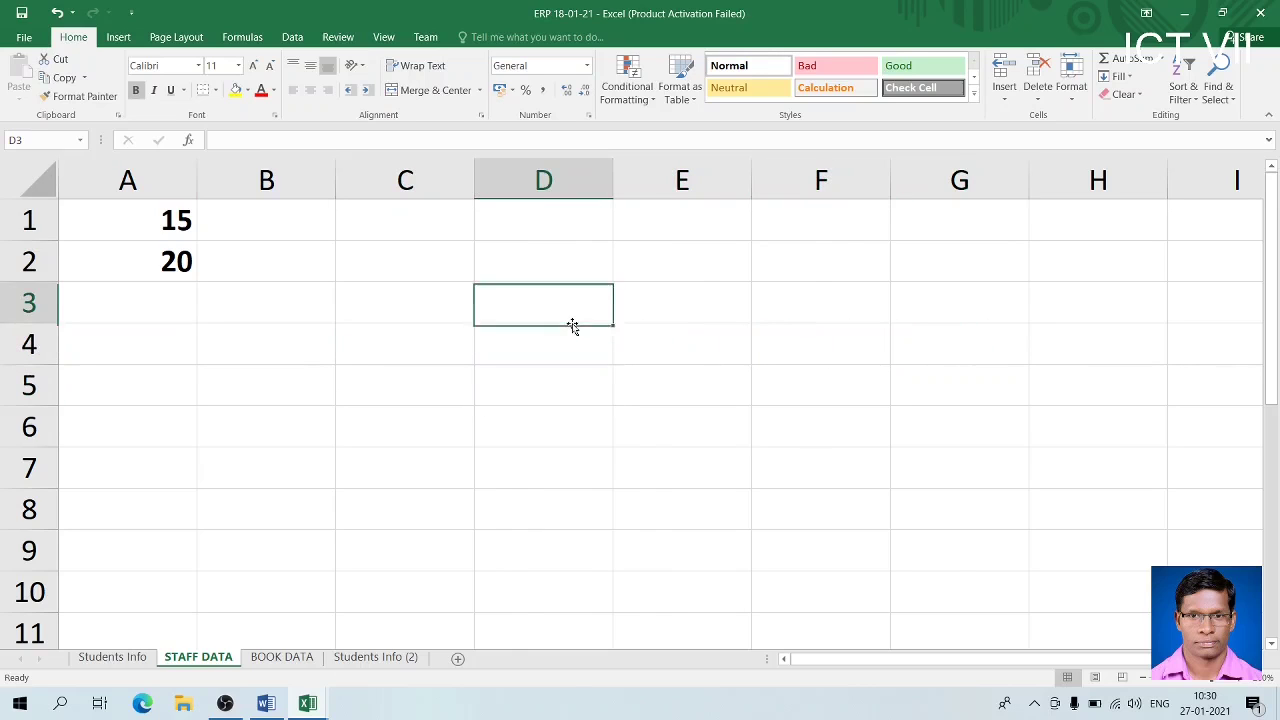
key(Down)
key(Down)
key(Down)
key(Down)
key(Down)
key(Down)
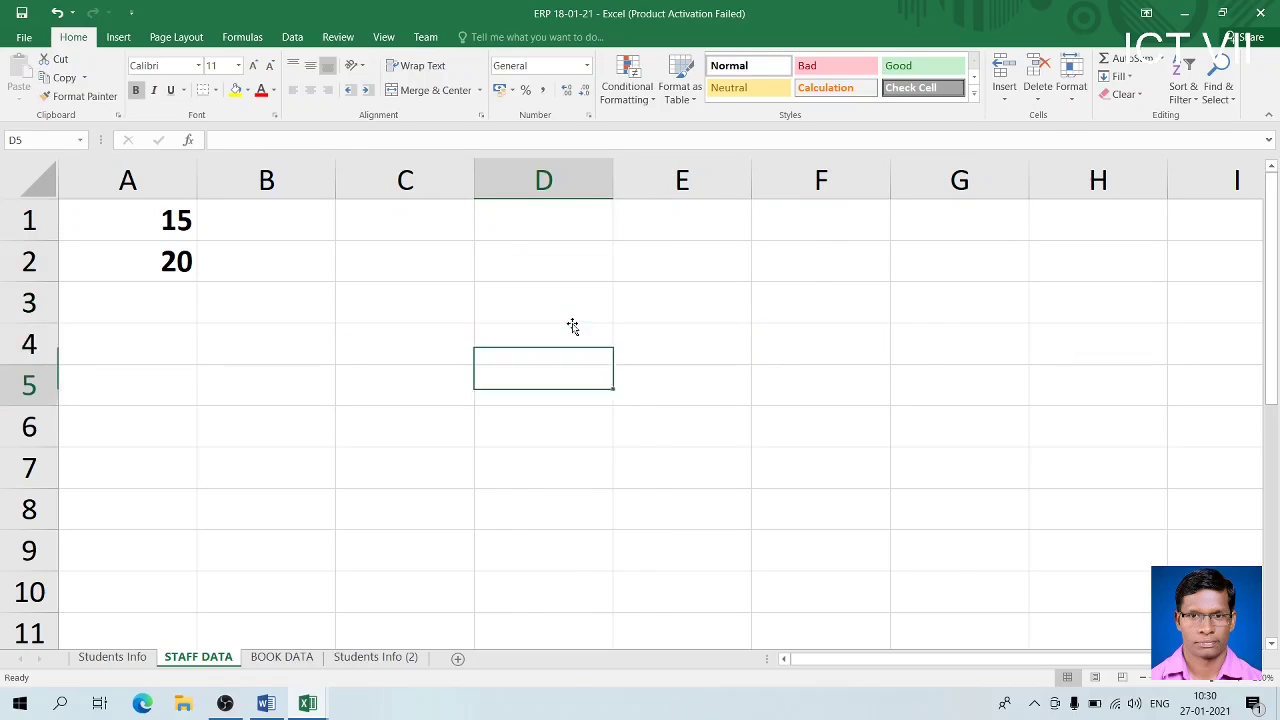
key(Left)
key(Left)
key(Left)
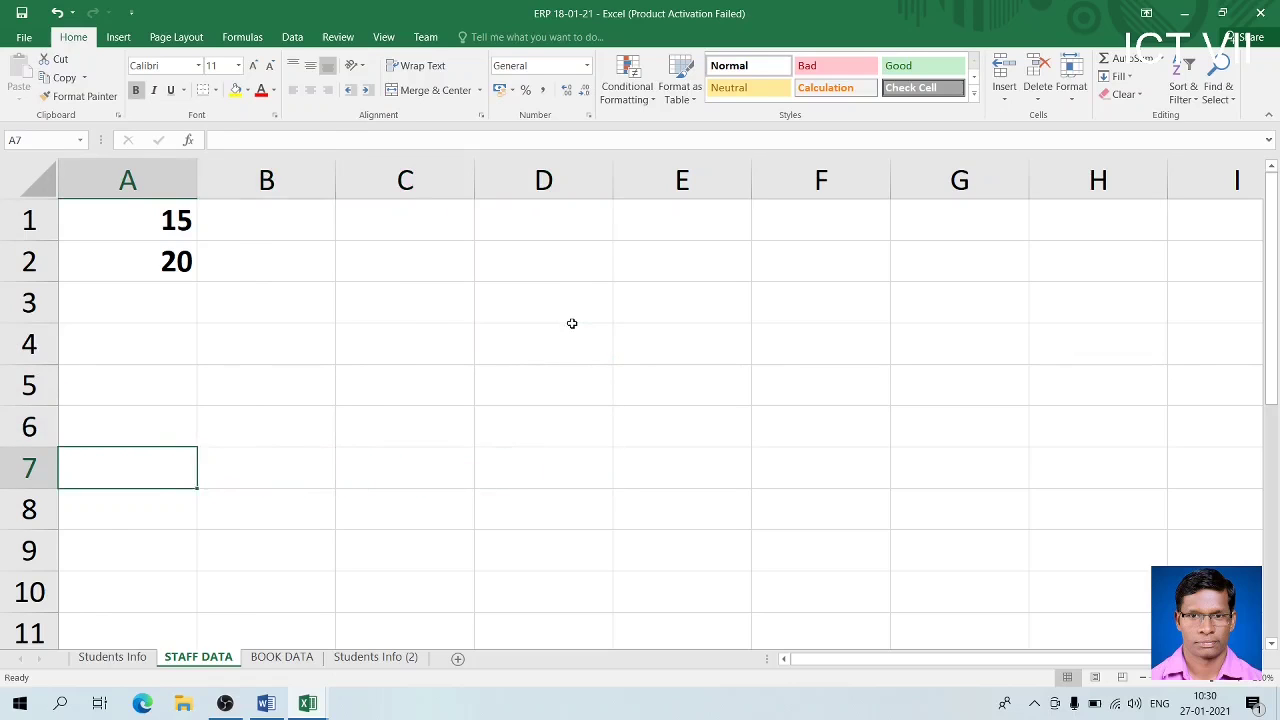
key(Right)
key(Right)
key(Right)
key(Right)
key(Left)
key(Left)
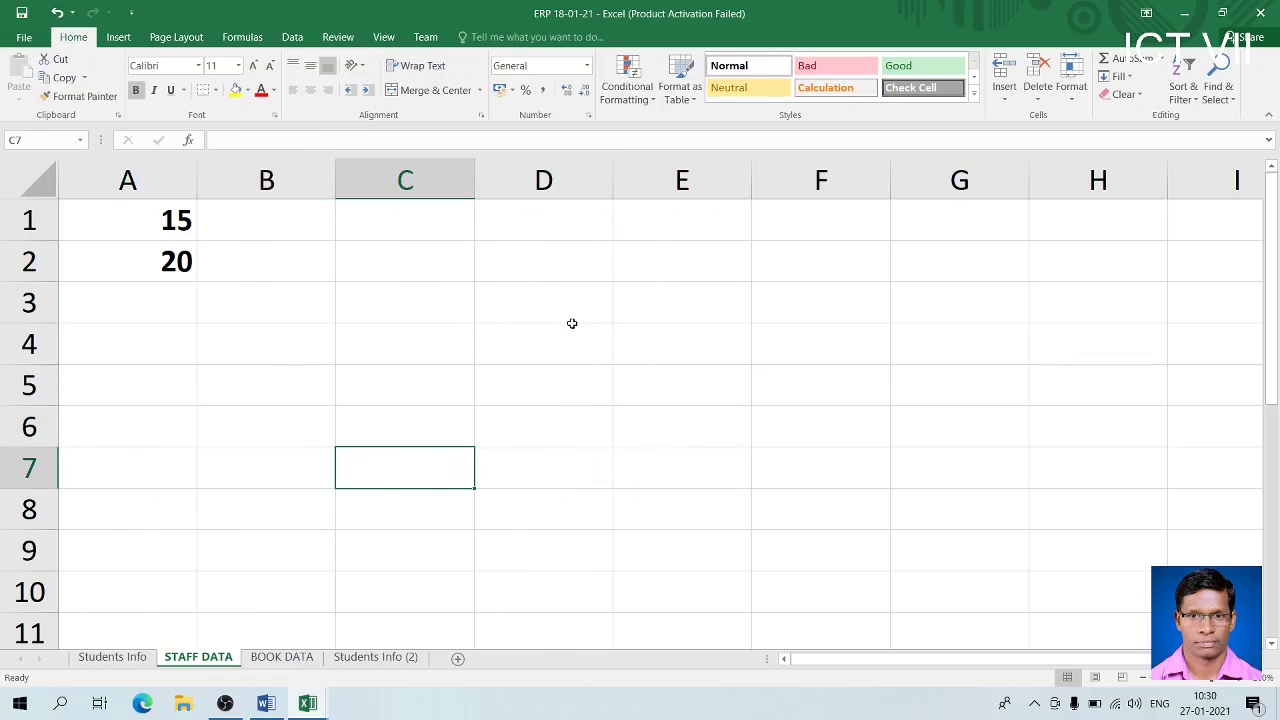
Type into C7, correct the entry, and commit the value 55
text(GGG)
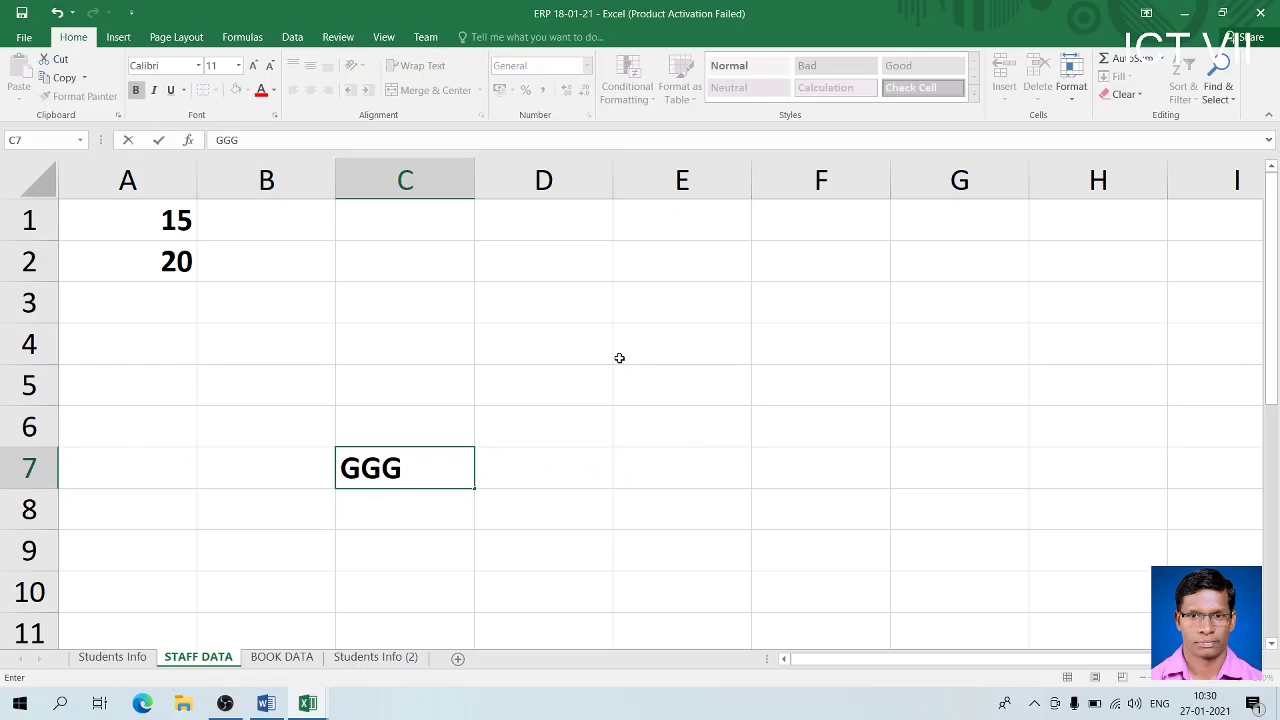
key(BackSpace)
key(BackSpace)
key(BackSpace)
text(5555)
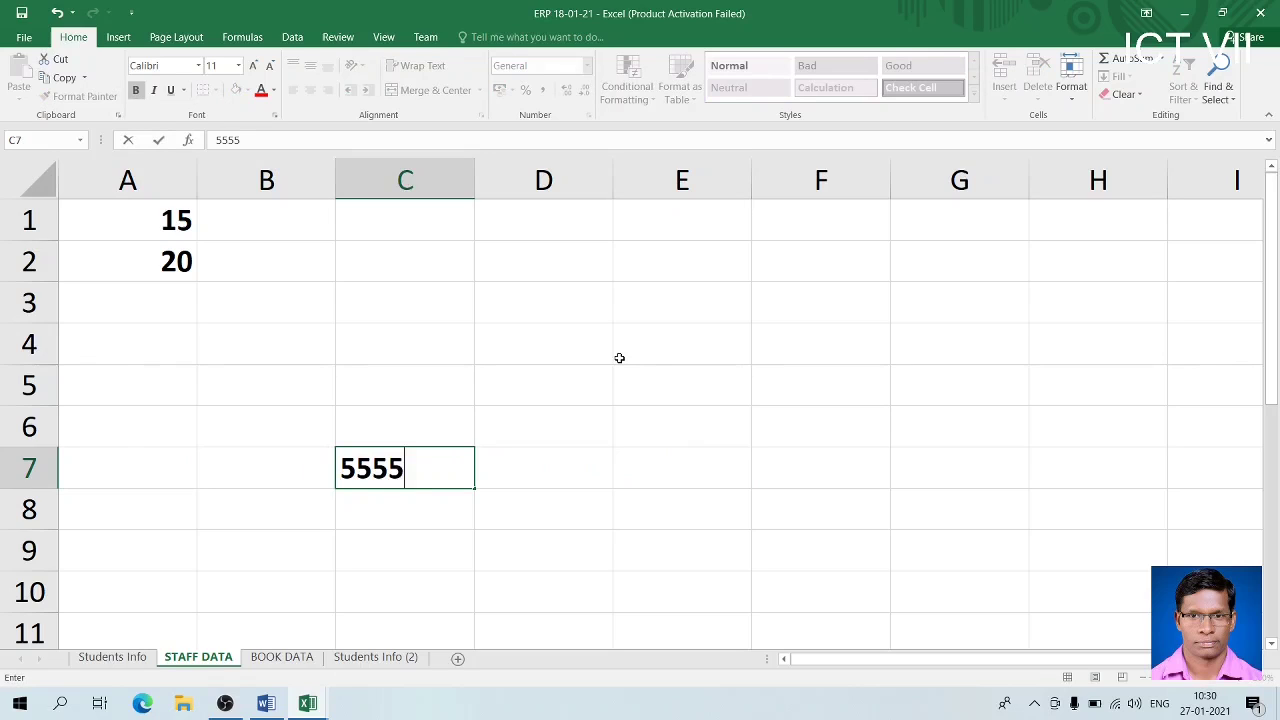
key(BackSpace)
key(BackSpace)
key(Return)
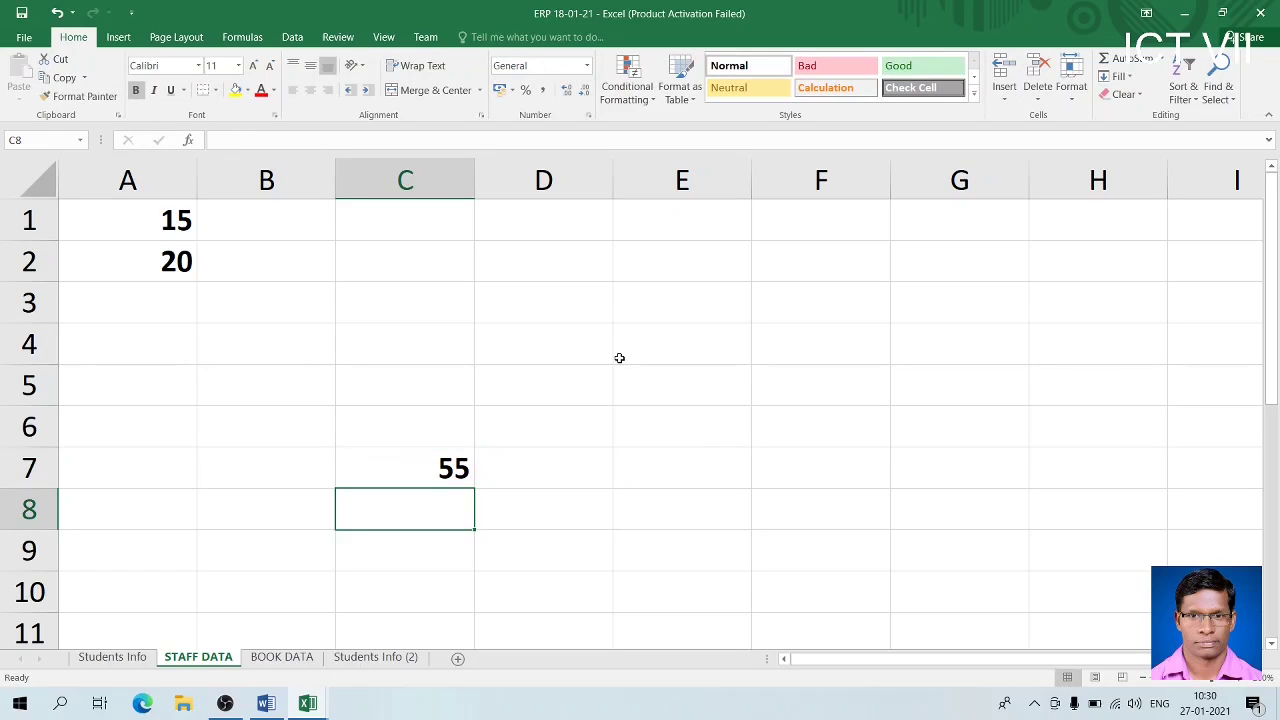
Clear the 55 from cell C7 on STAFF DATA
key(Up)
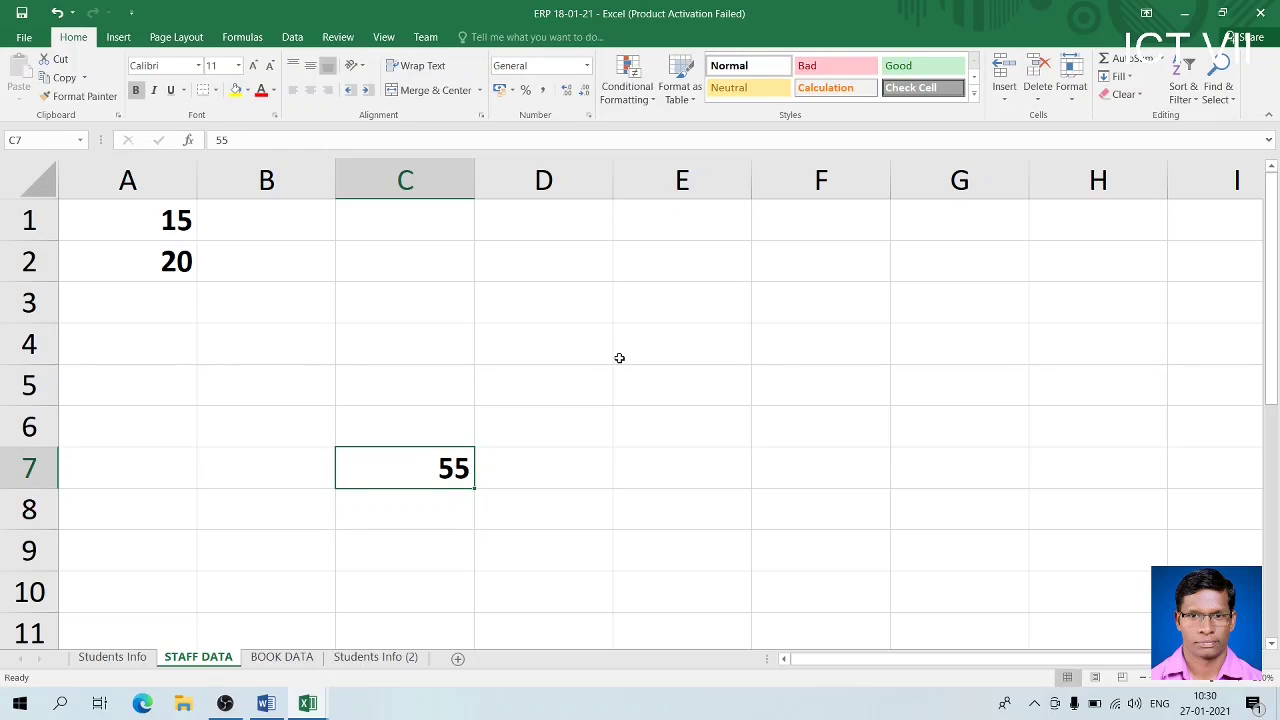
key(Right)
key(Left)
key(Delete)
key(Down)
Read the notes' inserting-formula bullet, select C5 in Excel, and end back in the workbook
key(alt+Tab)
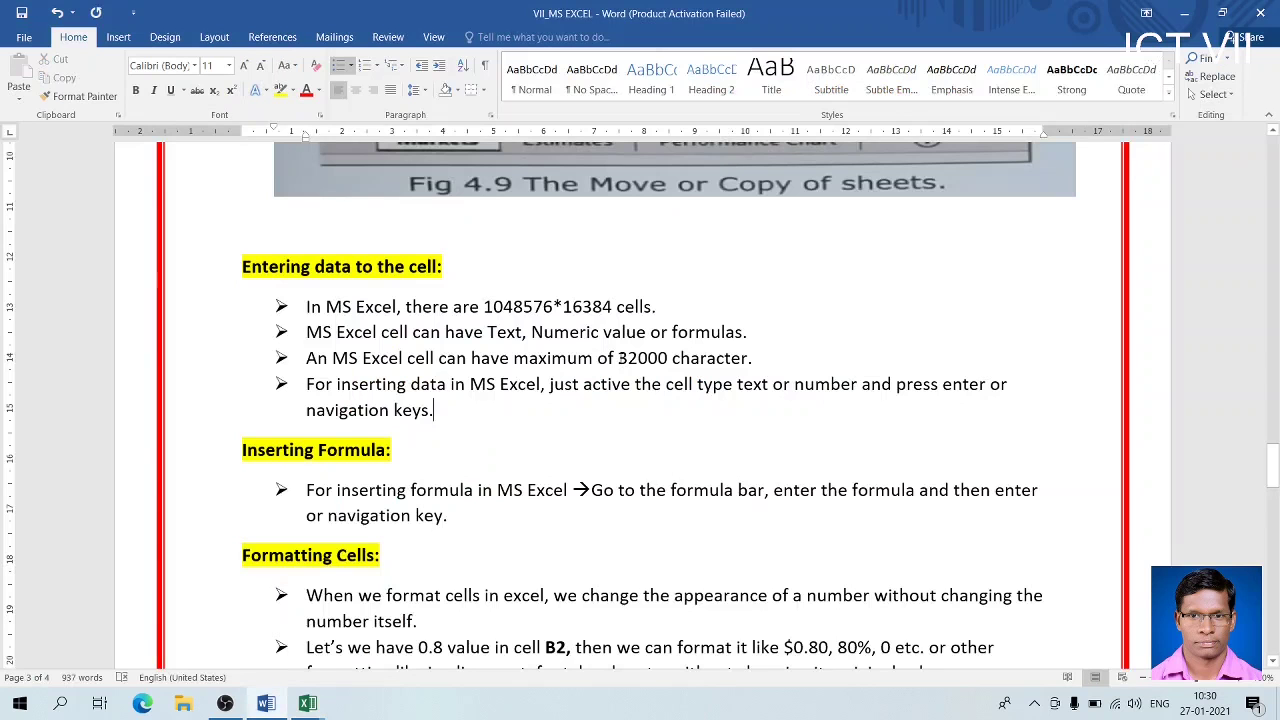
key(Down)
key(Down)
key(Down)
key(Down)
key(Down)
key(Down)
key(Down)
key(Down)
key(Down)
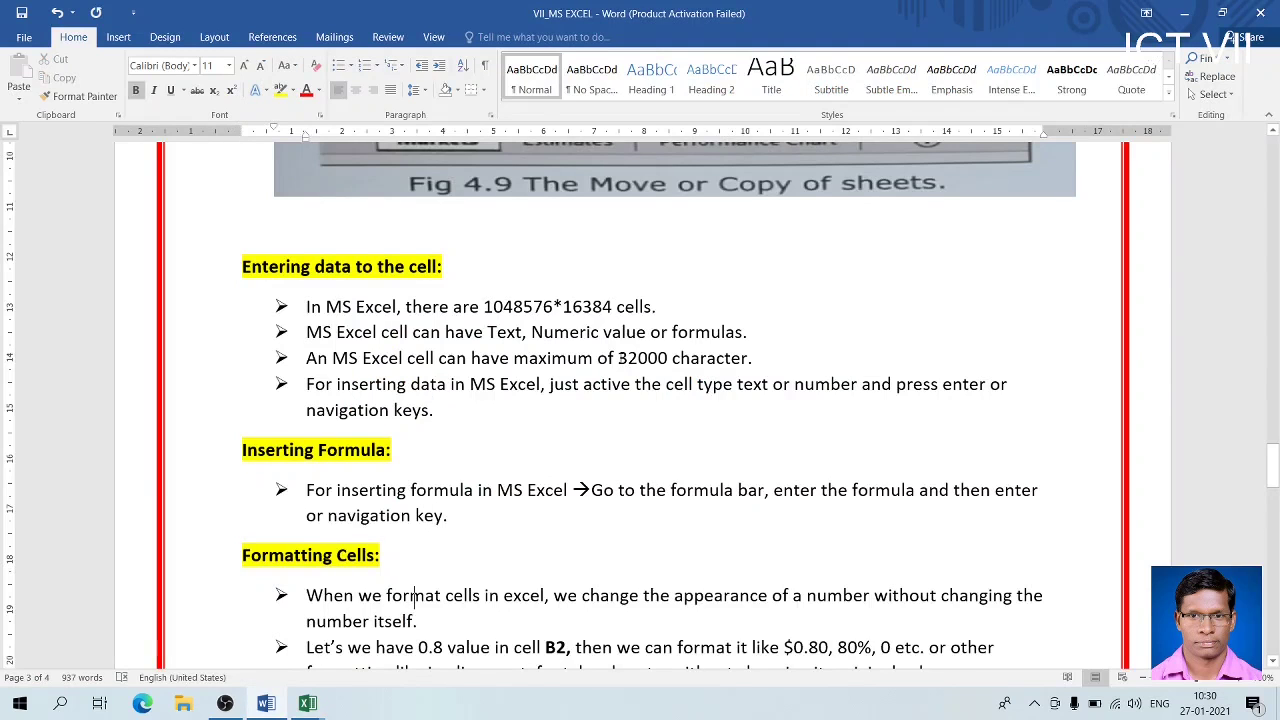
click(570, 458)
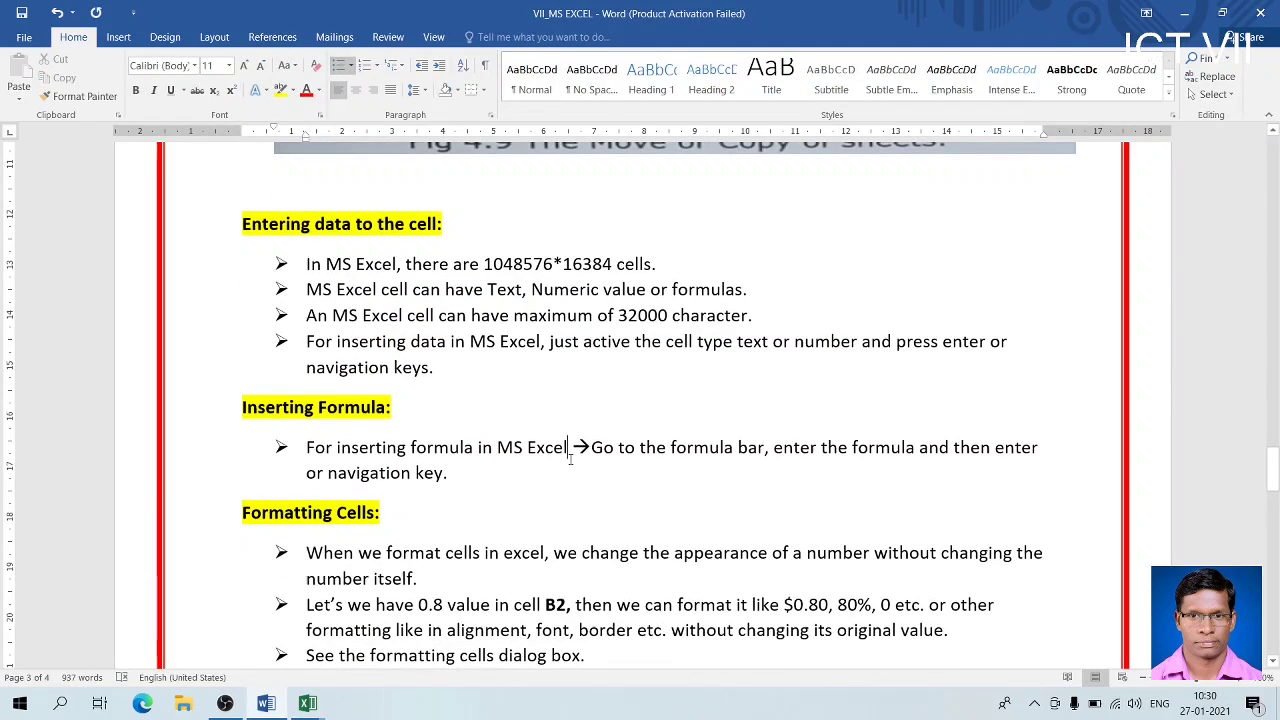
key(Down)
key(alt+Tab)
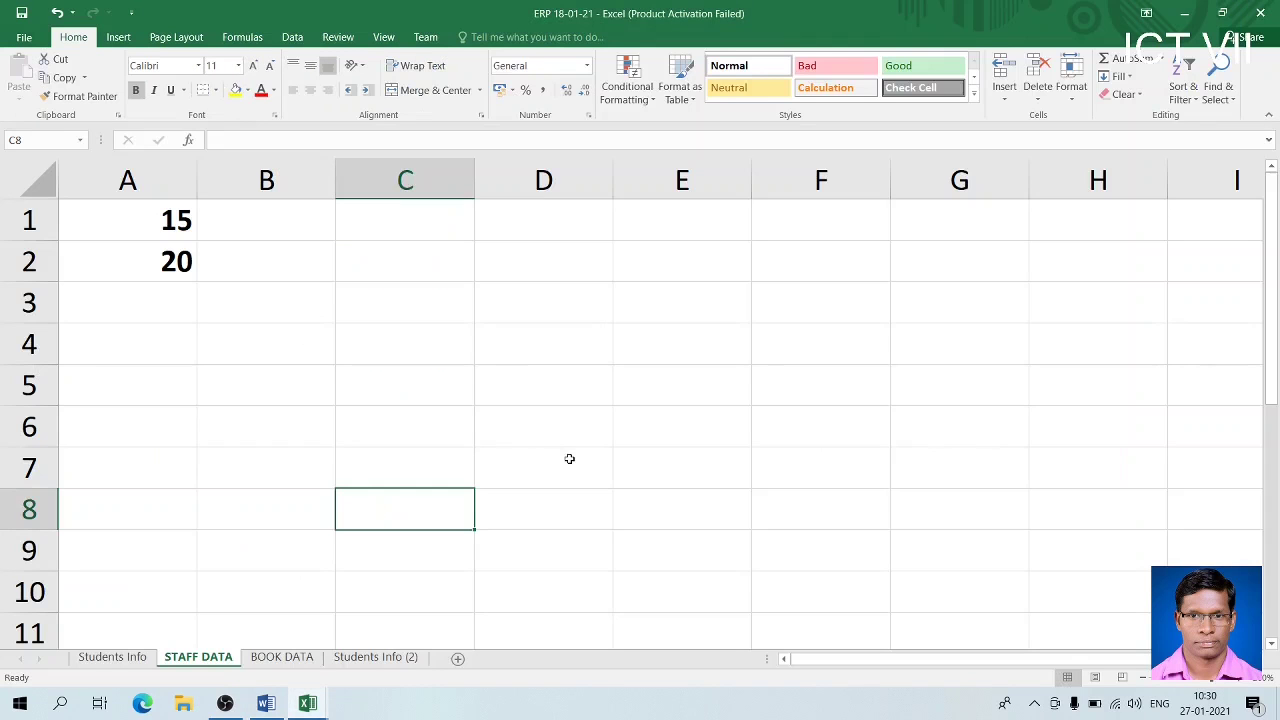
click(406, 357)
key(alt+Tab)
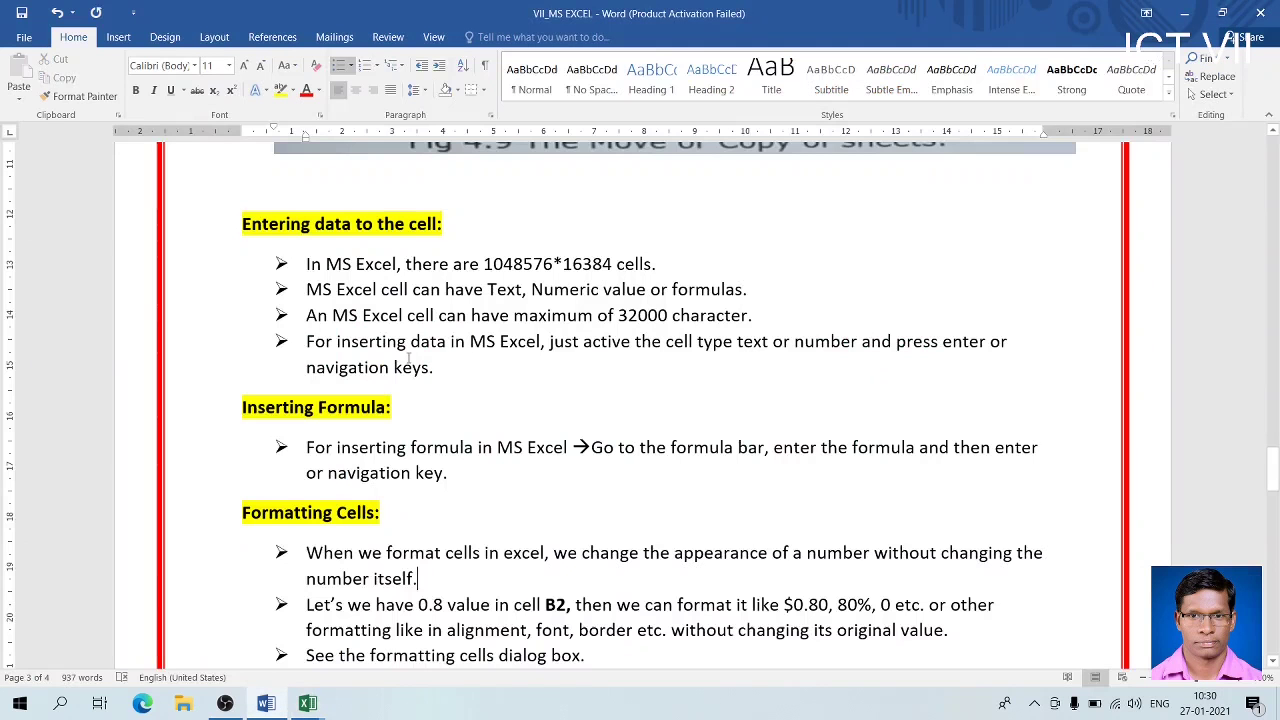
key(alt+Tab)
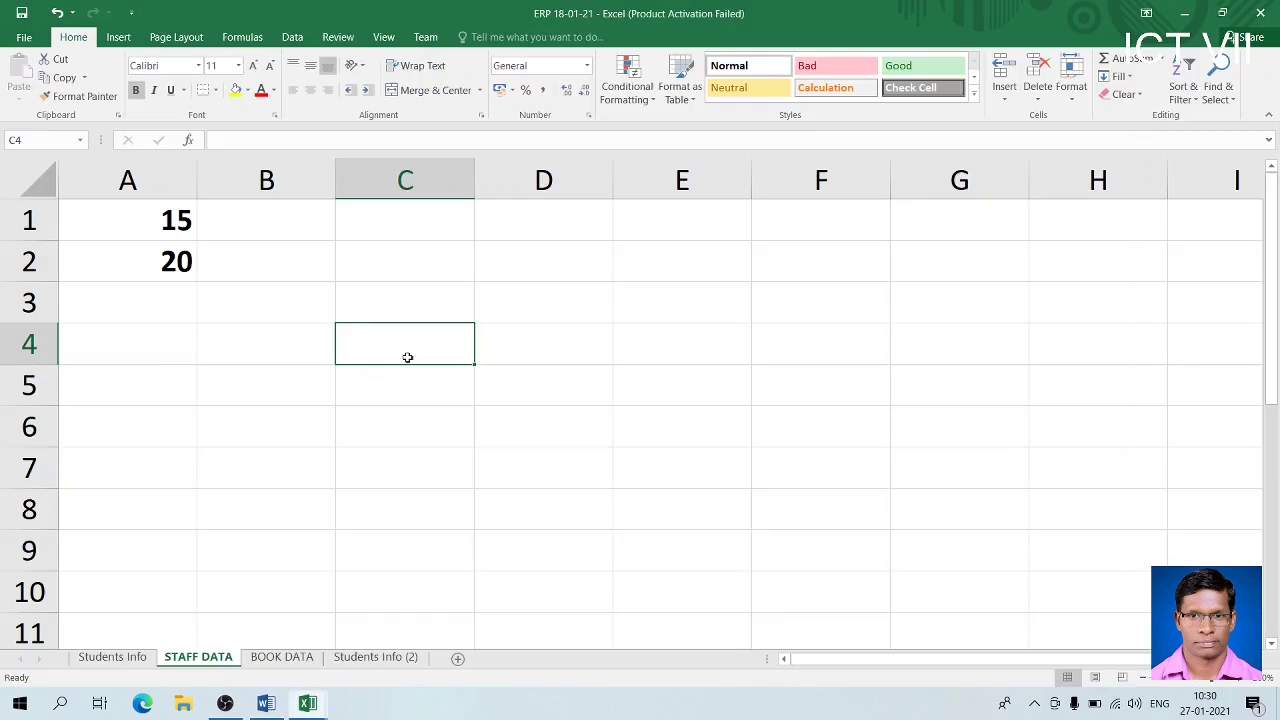
Enter the formula =A1+A2 in C4 so it displays 35
click(228, 142)
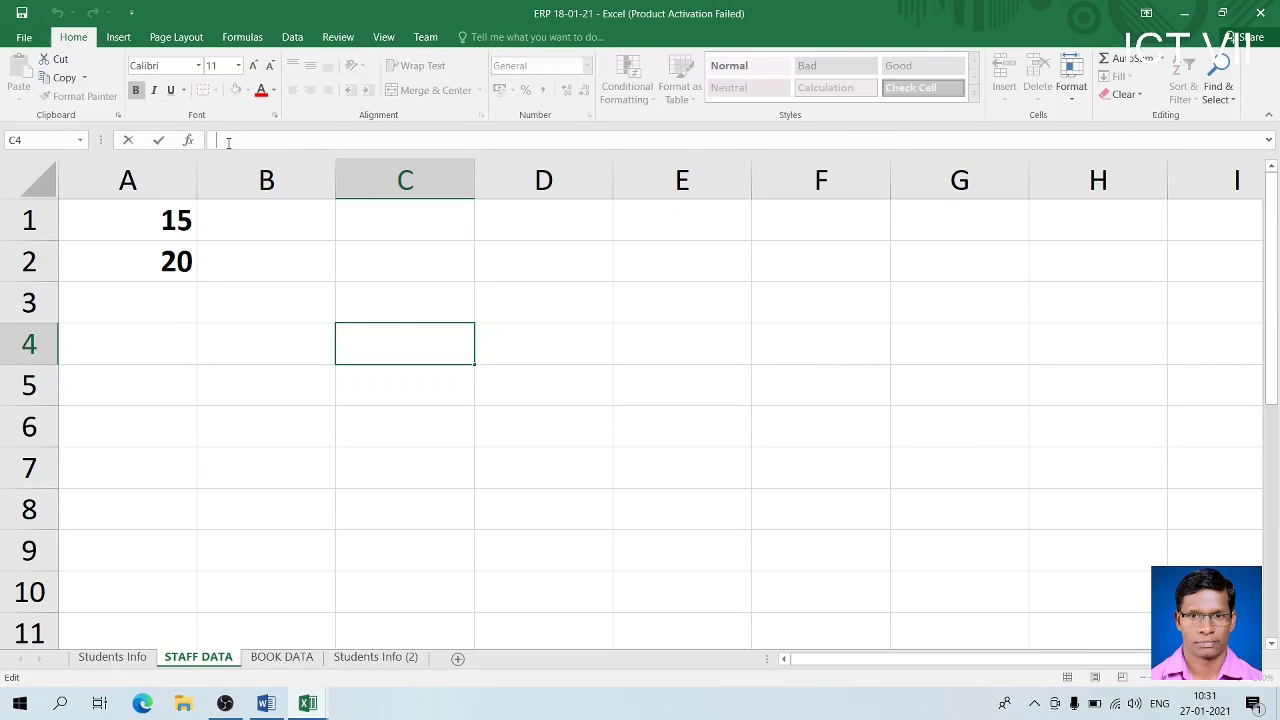
text(=)
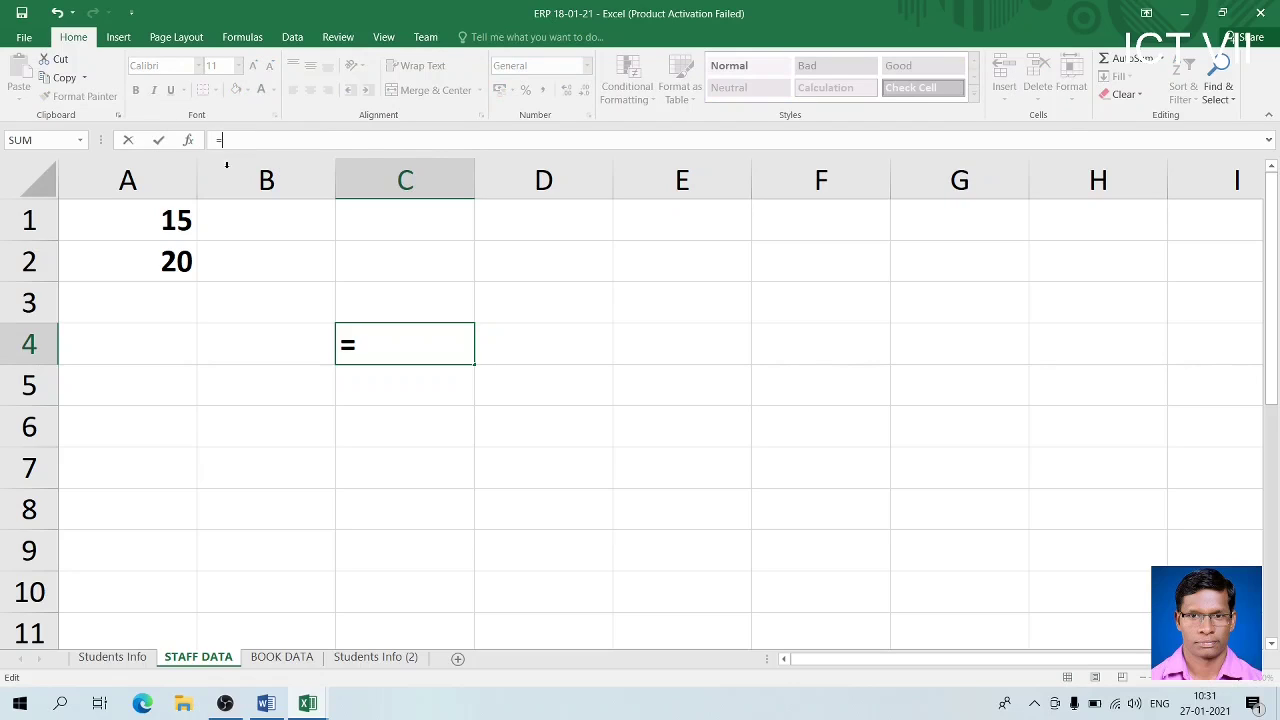
click(165, 224)
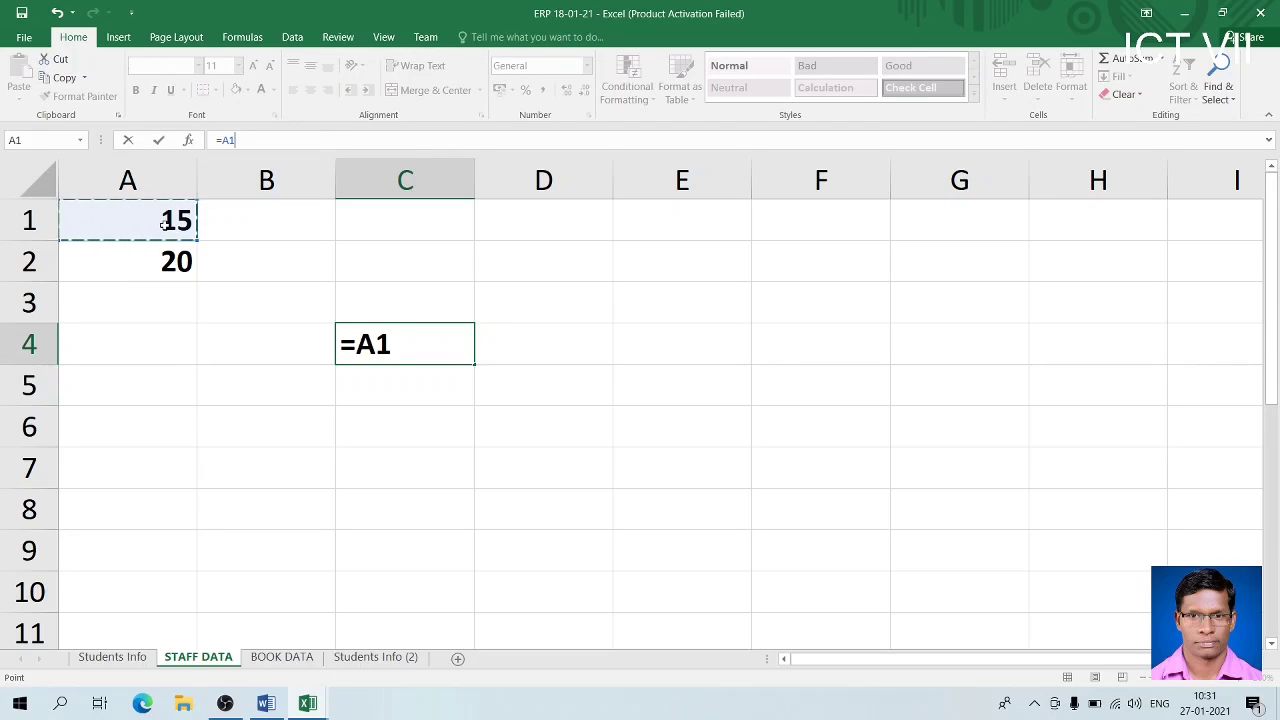
text(+)
click(174, 262)
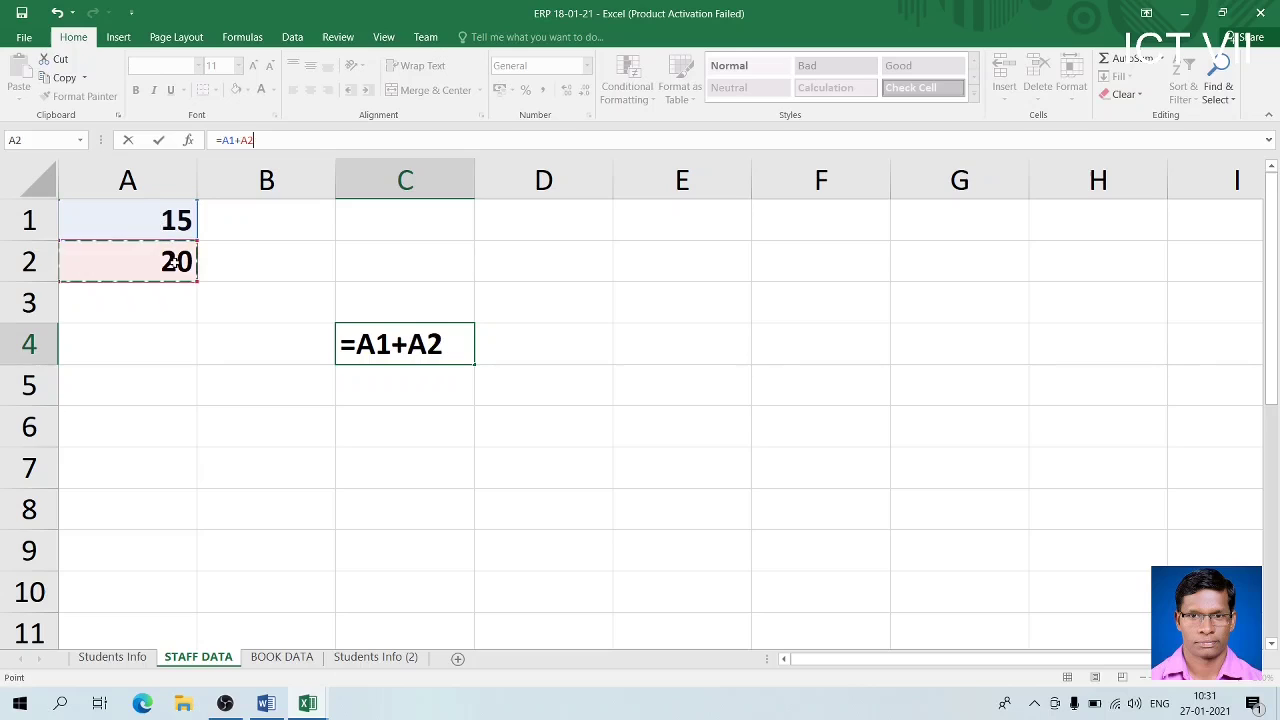
key(Return)
click(444, 346)
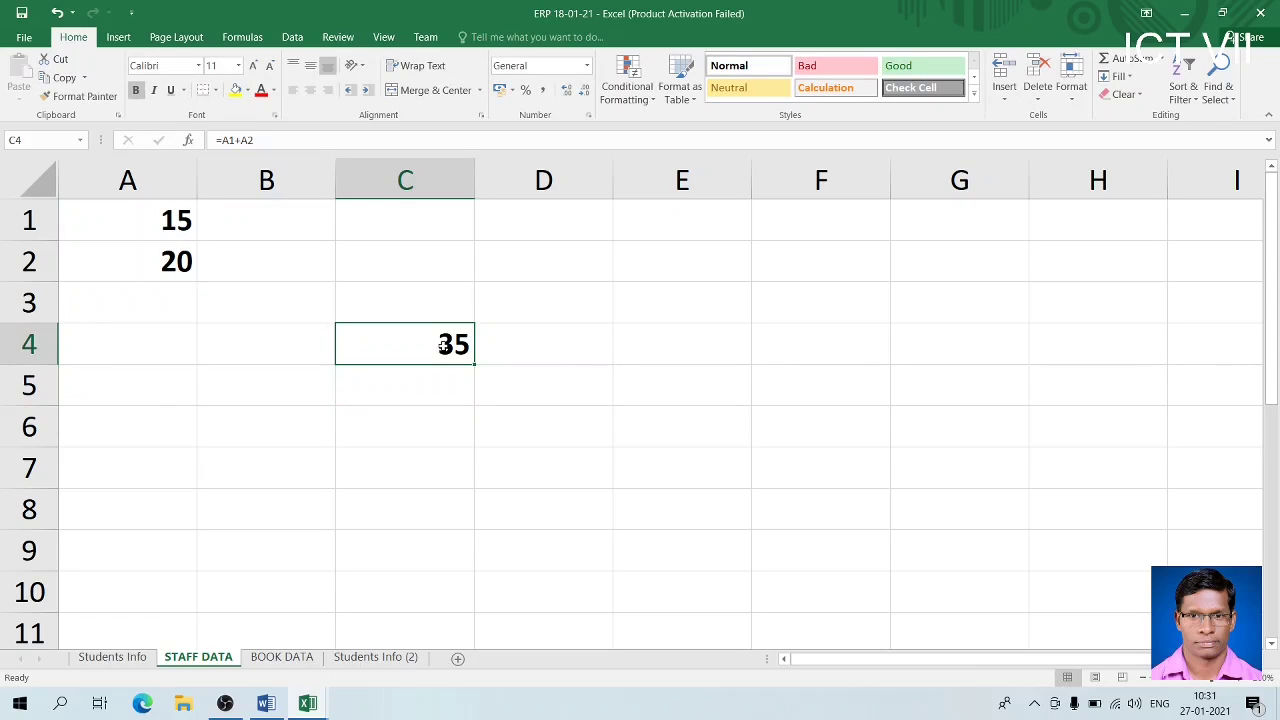
Change C4's formula to =A1-A2
click(296, 138)
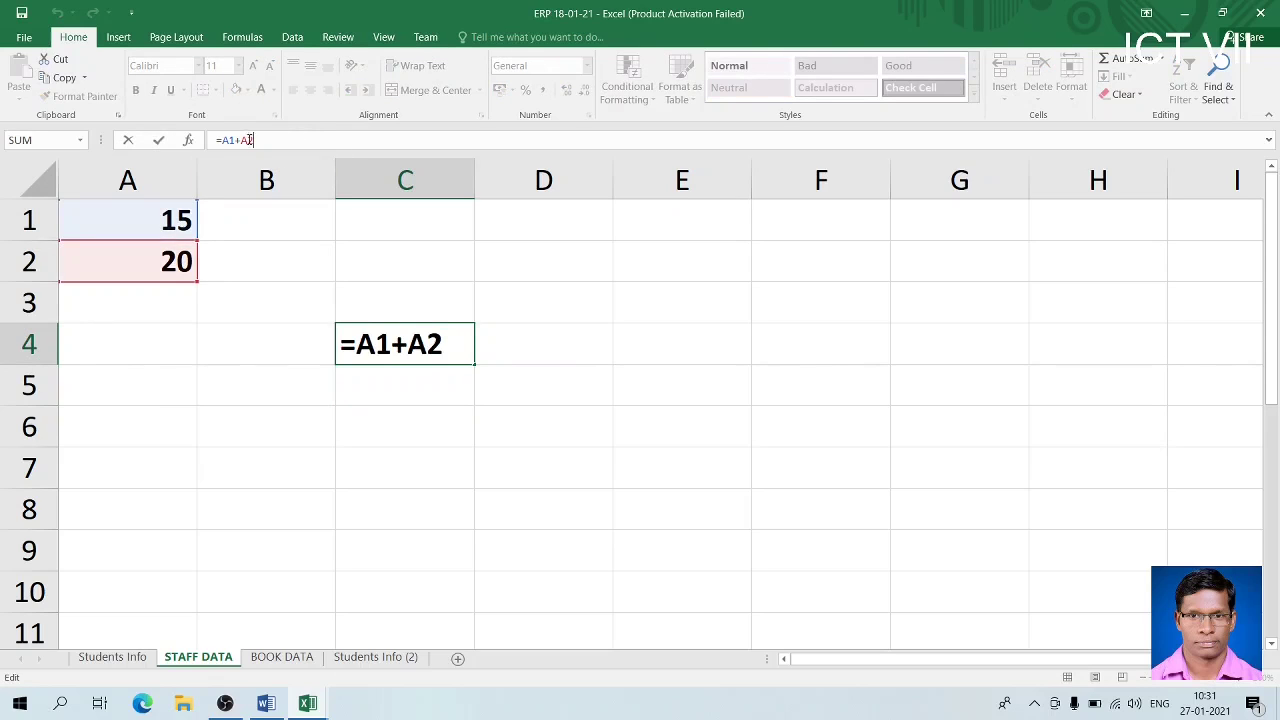
click(243, 140)
key(BackSpace)
text(-)
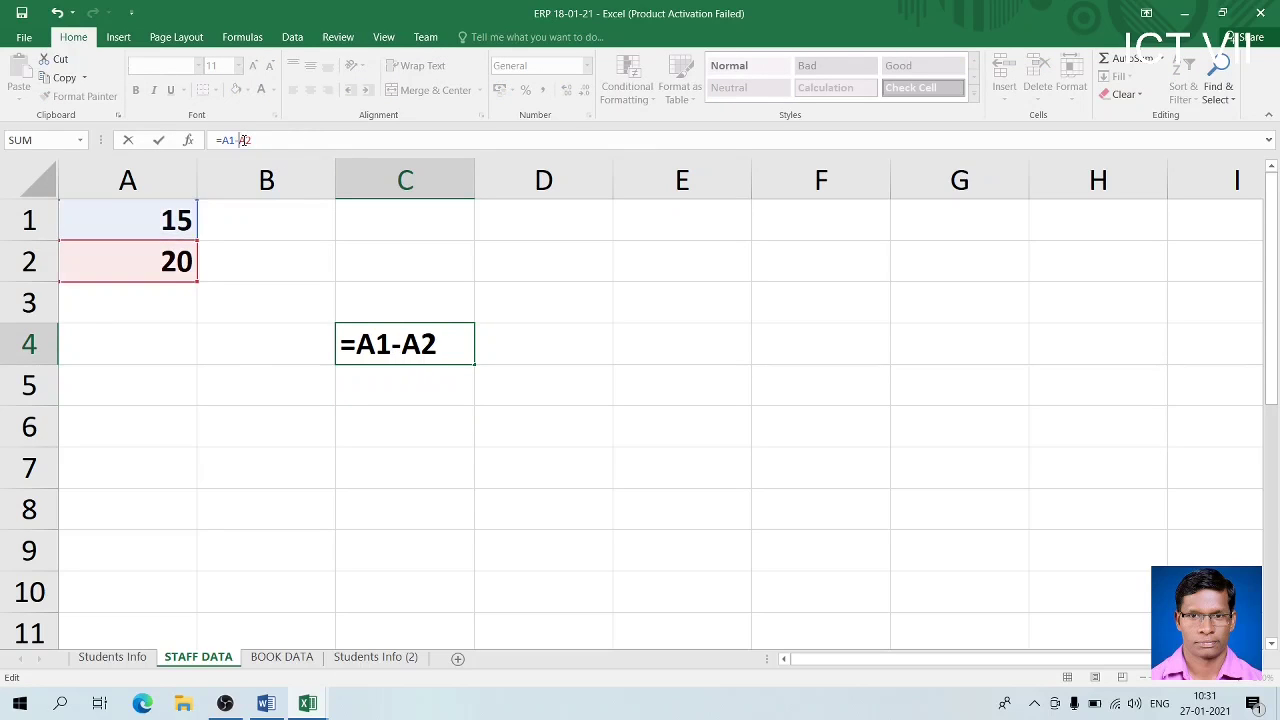
key(Return)
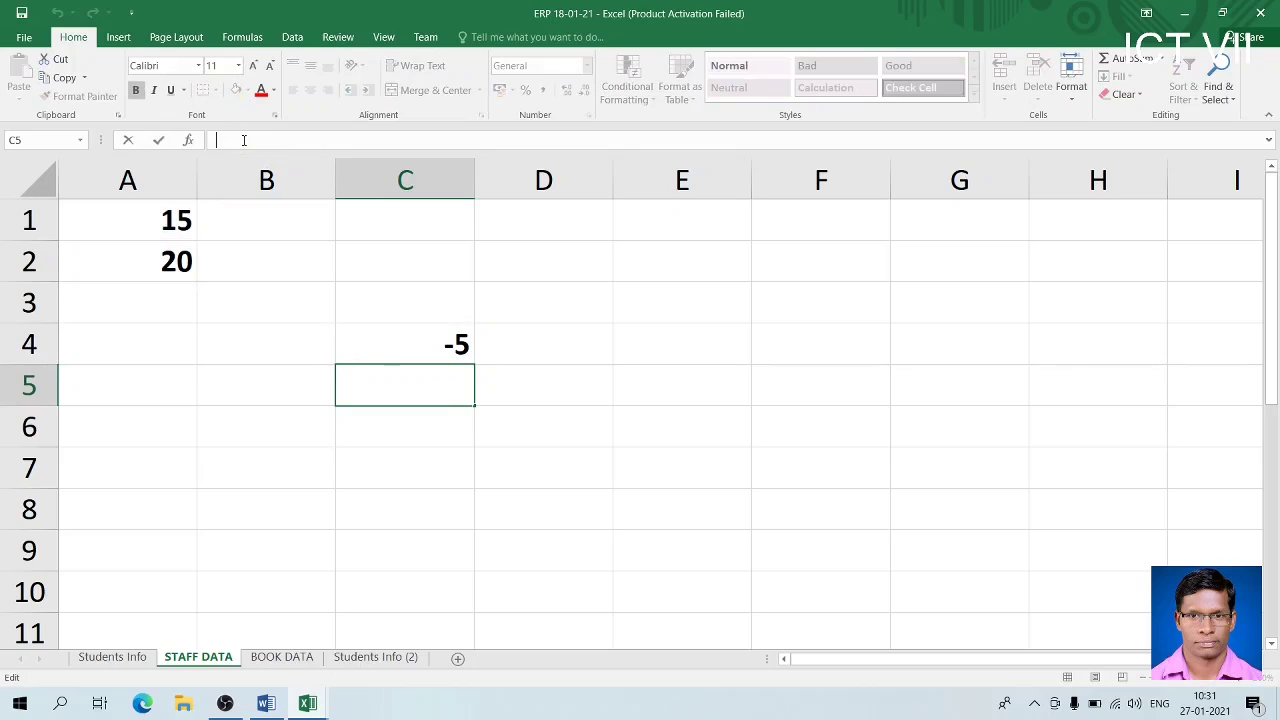
click(425, 352)
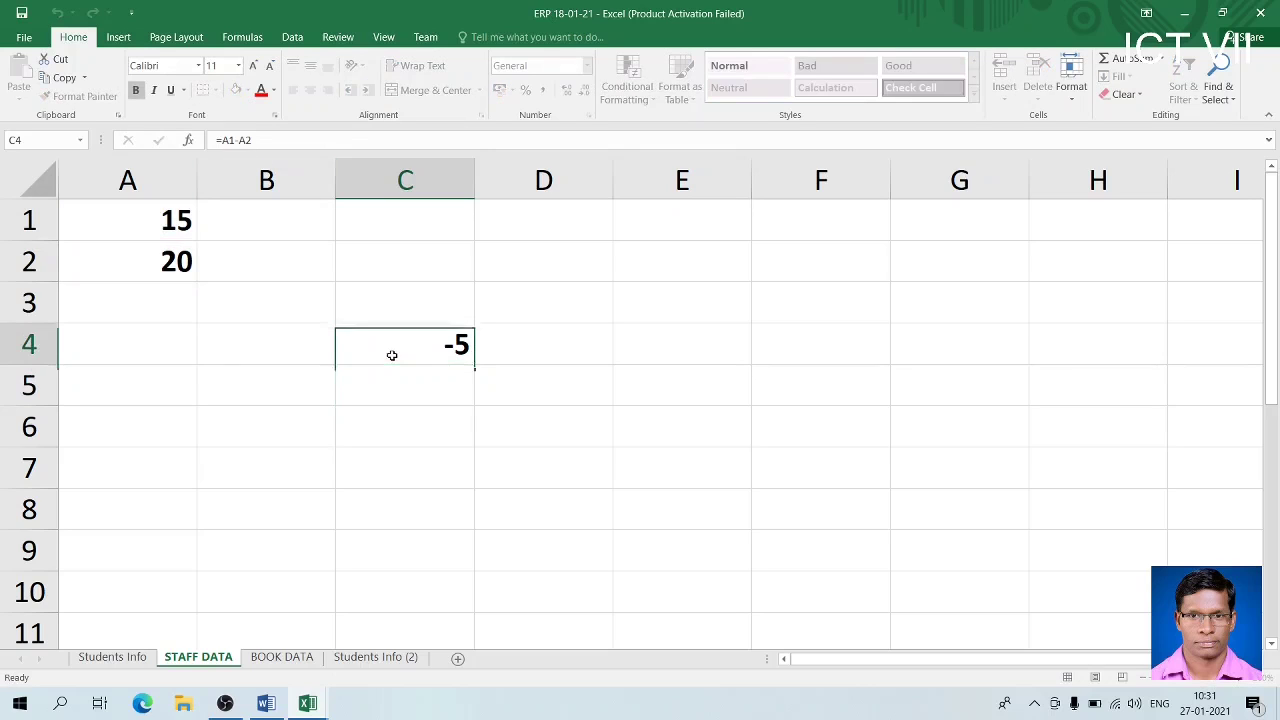
Change C4's formula to =A1*A2 so it shows 300, then switch to Word
click(244, 140)
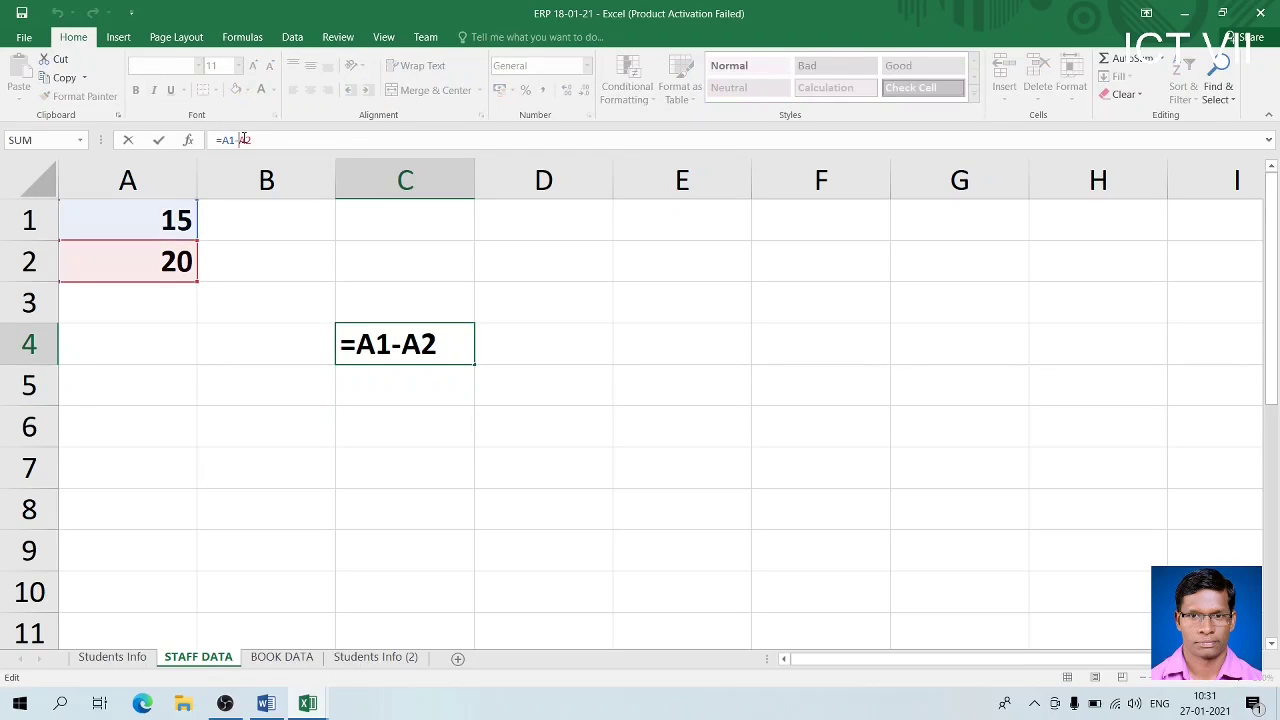
key(BackSpace)
text(*)
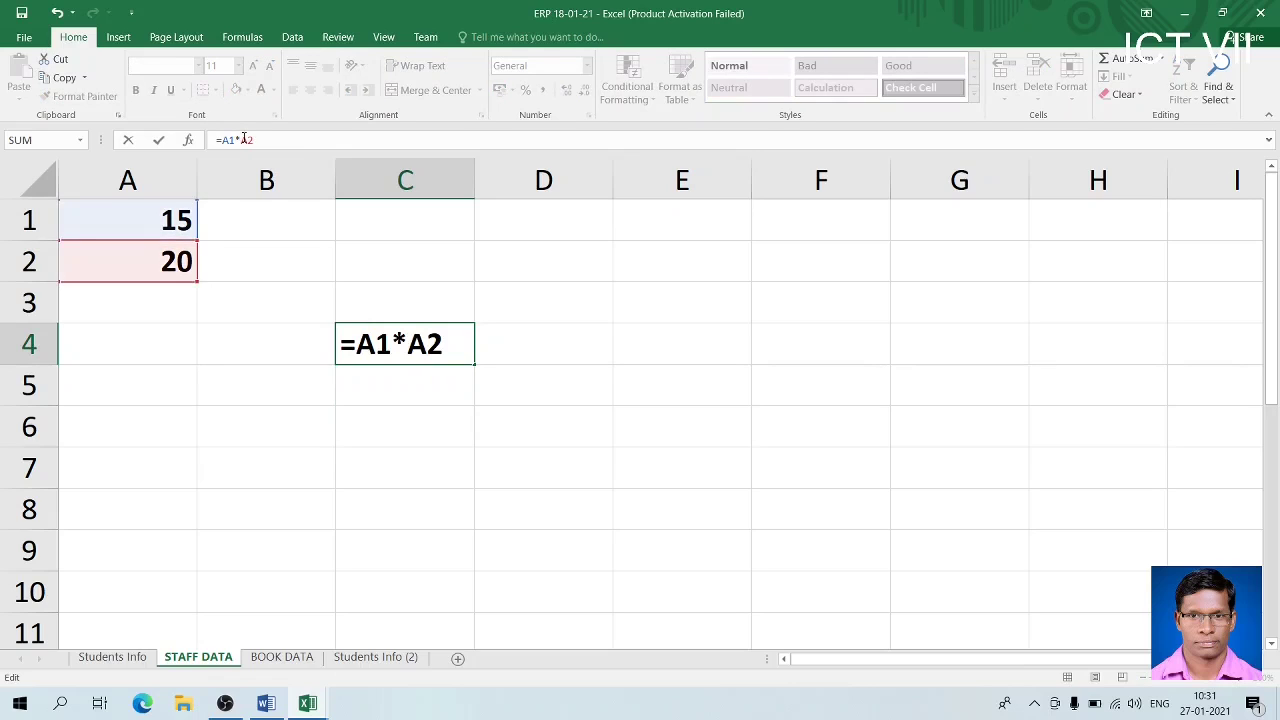
key(Return)
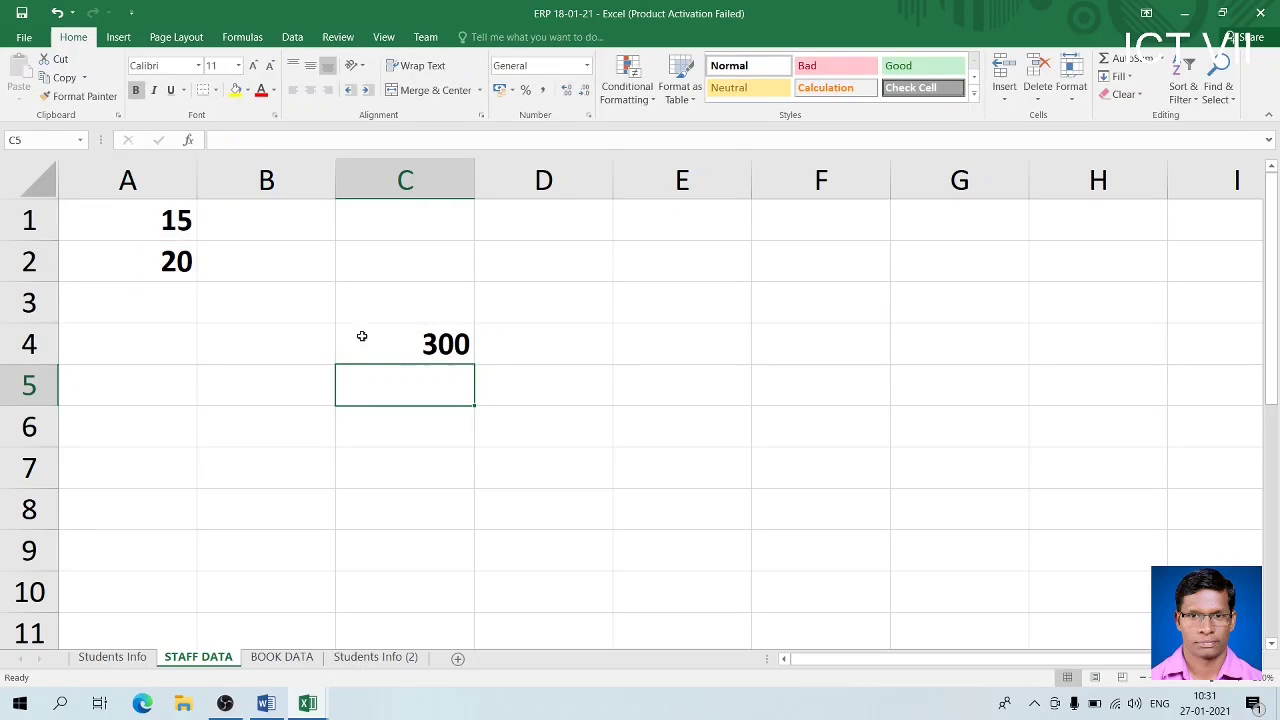
click(365, 341)
click(266, 139)
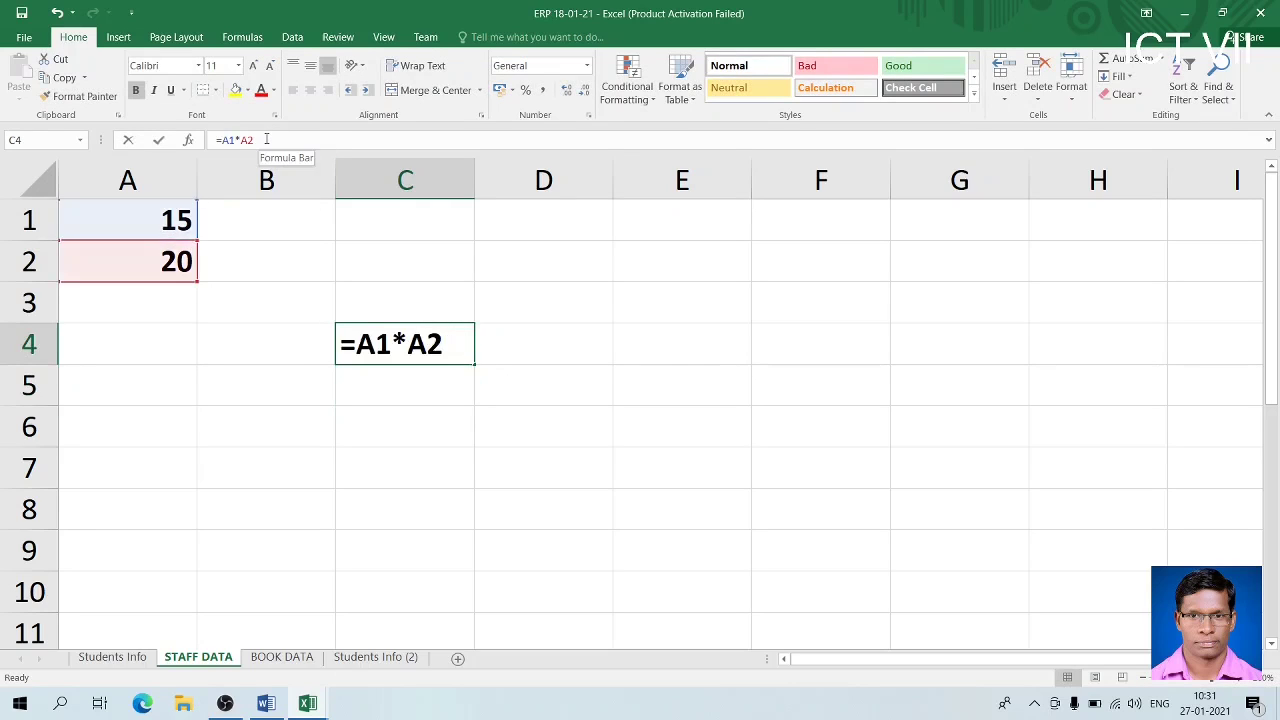
key(alt+Tab)
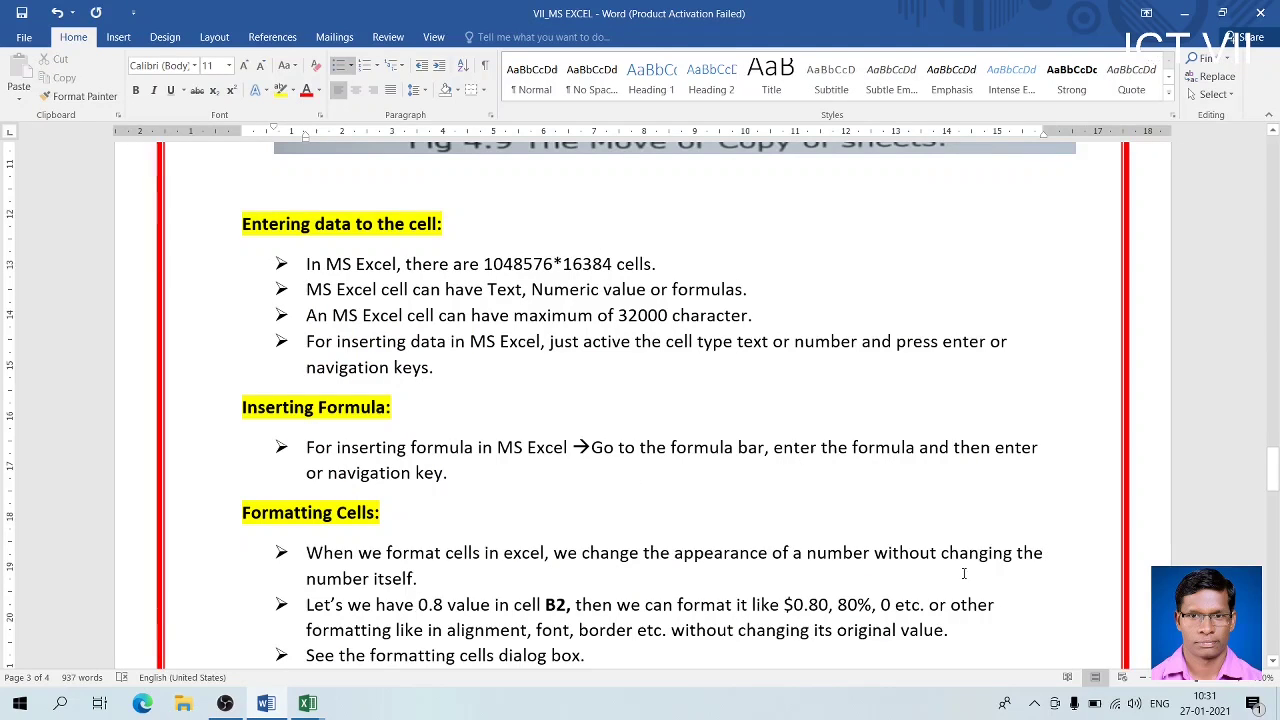
Scroll the VII_MS EXCEL notes to 'Entering data to the cell' and the Formatting Cells bullets
click(1274, 662)
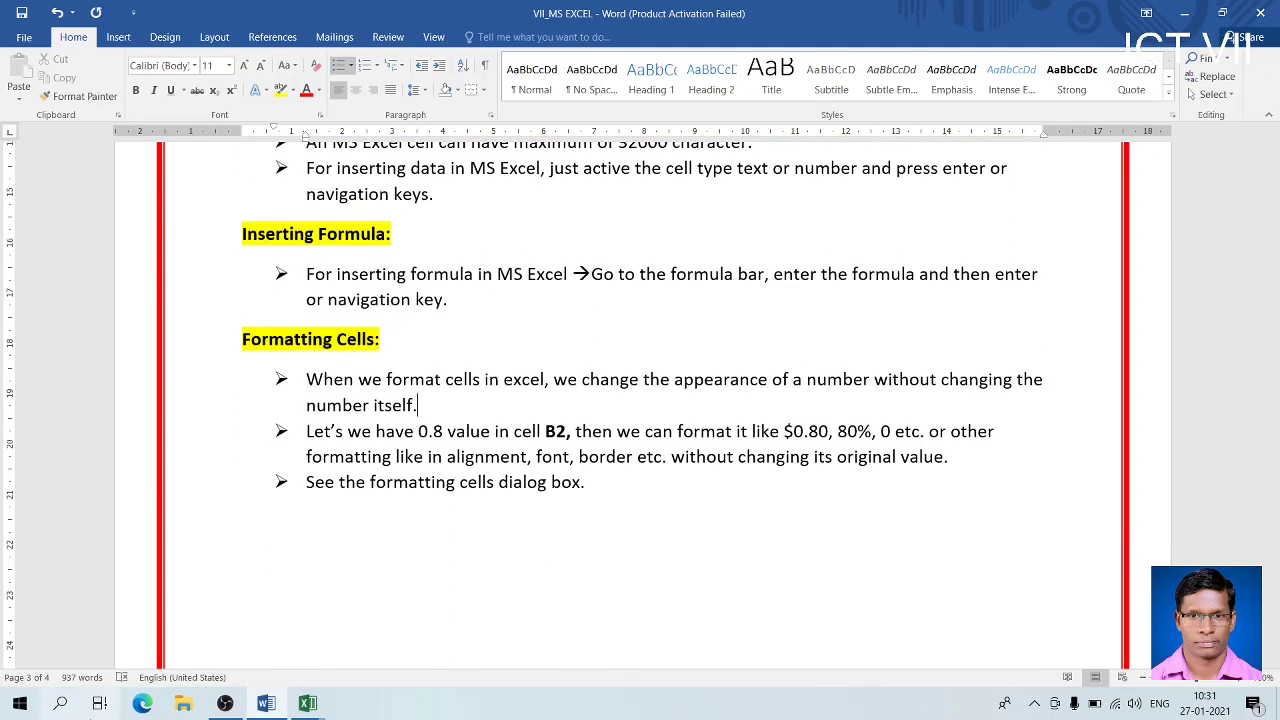
click(225, 703)
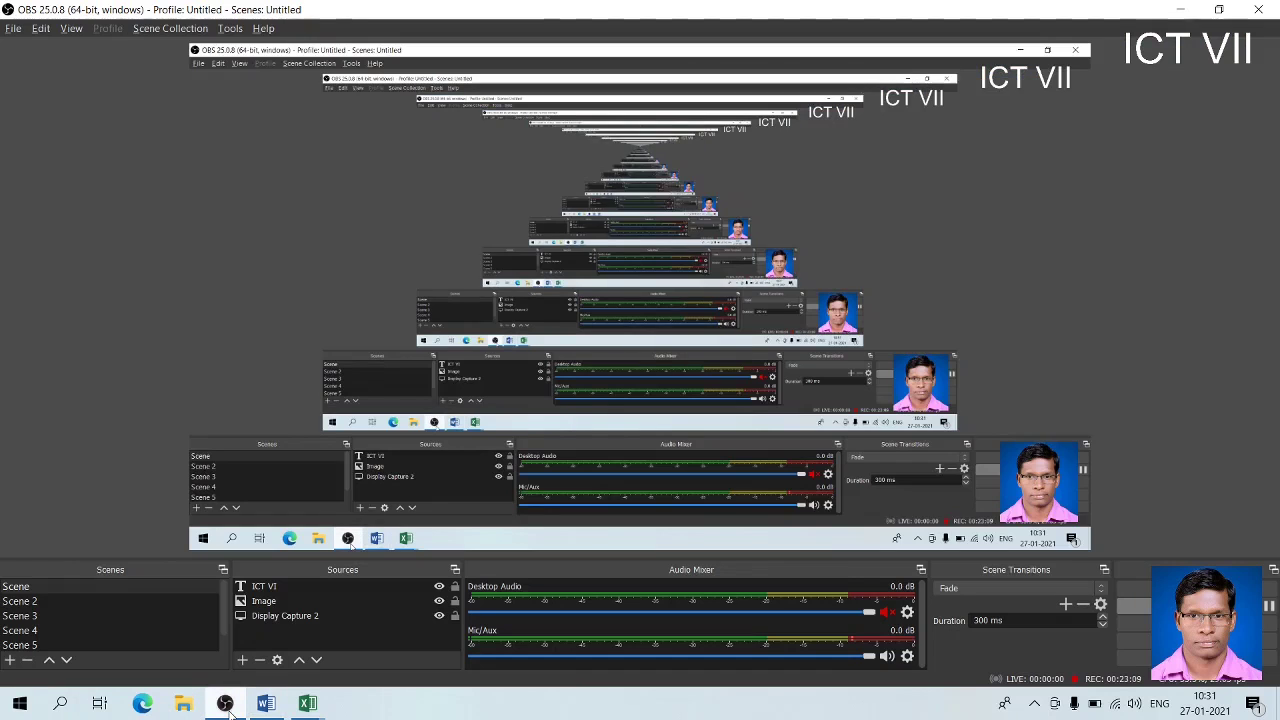
click(225, 703)
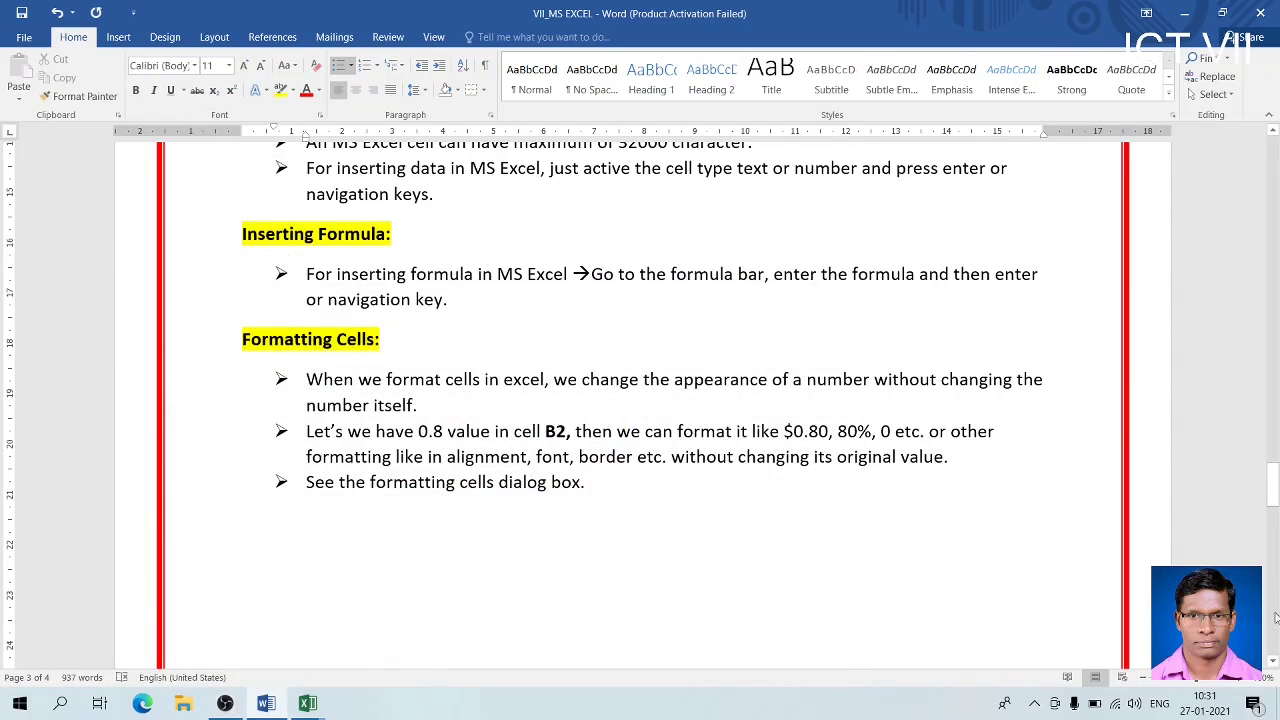
click(1273, 663)
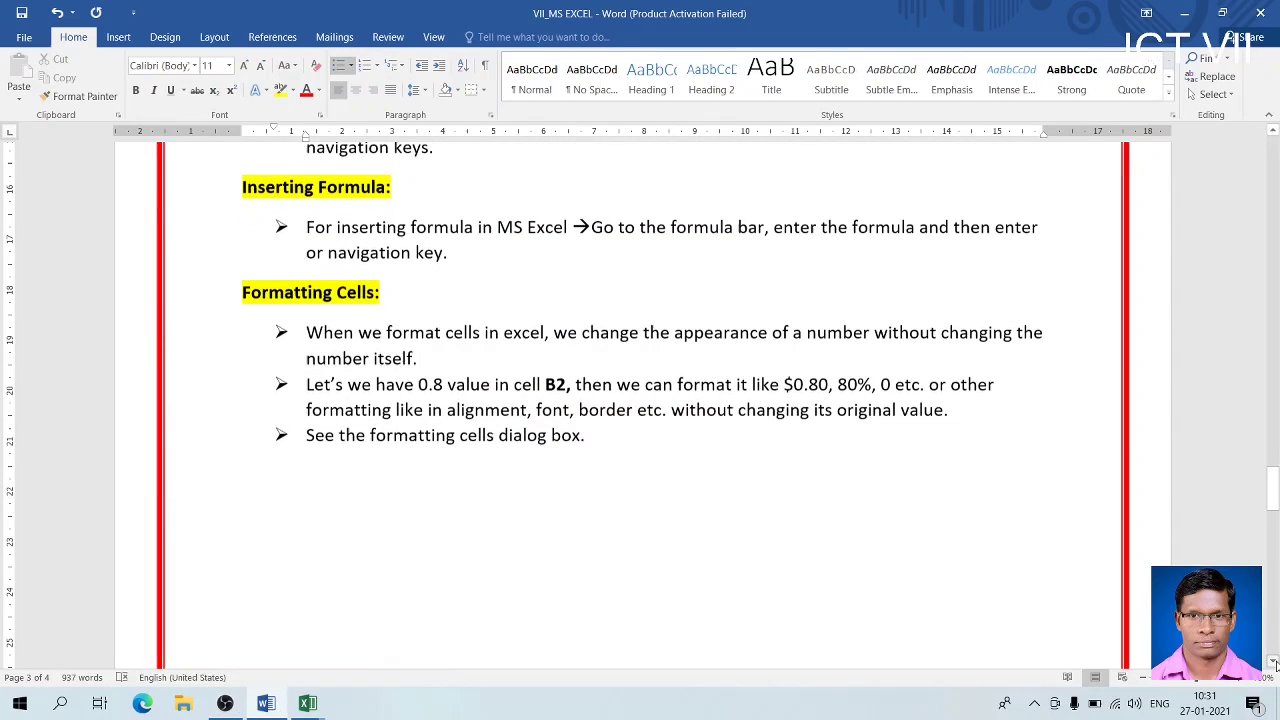
click(1273, 135)
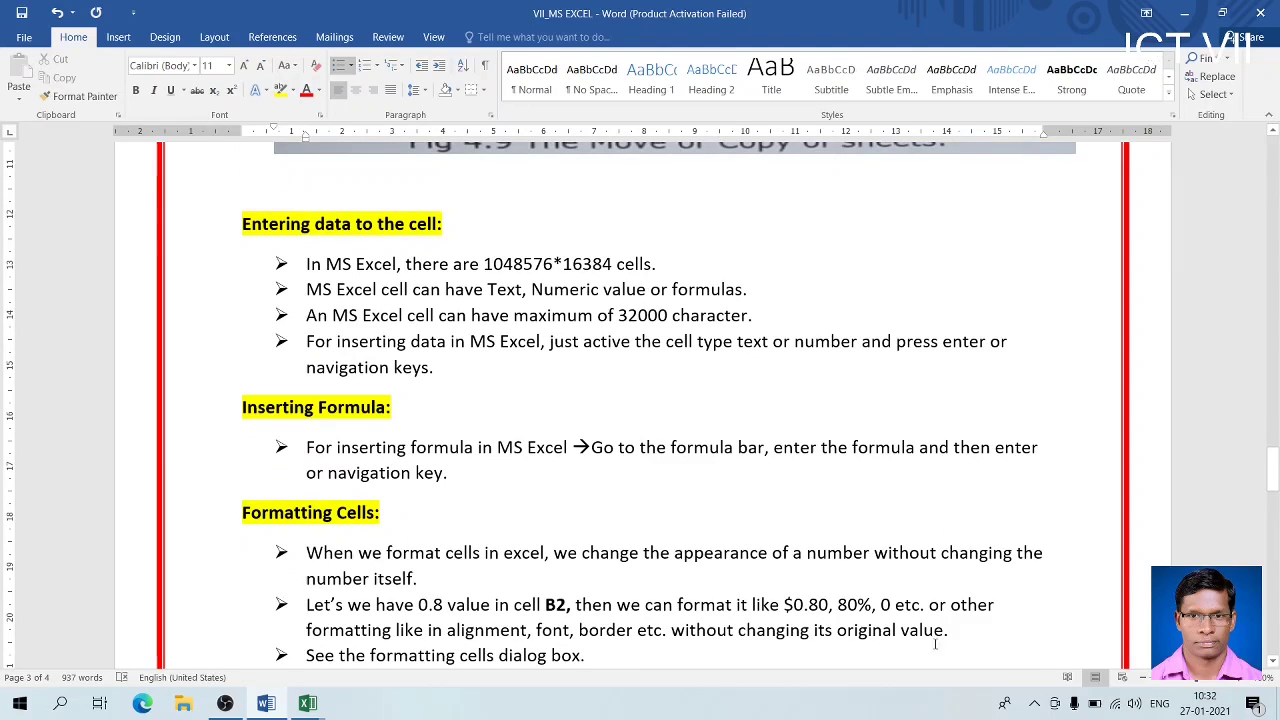
scroll(1273, 665, down, 1)
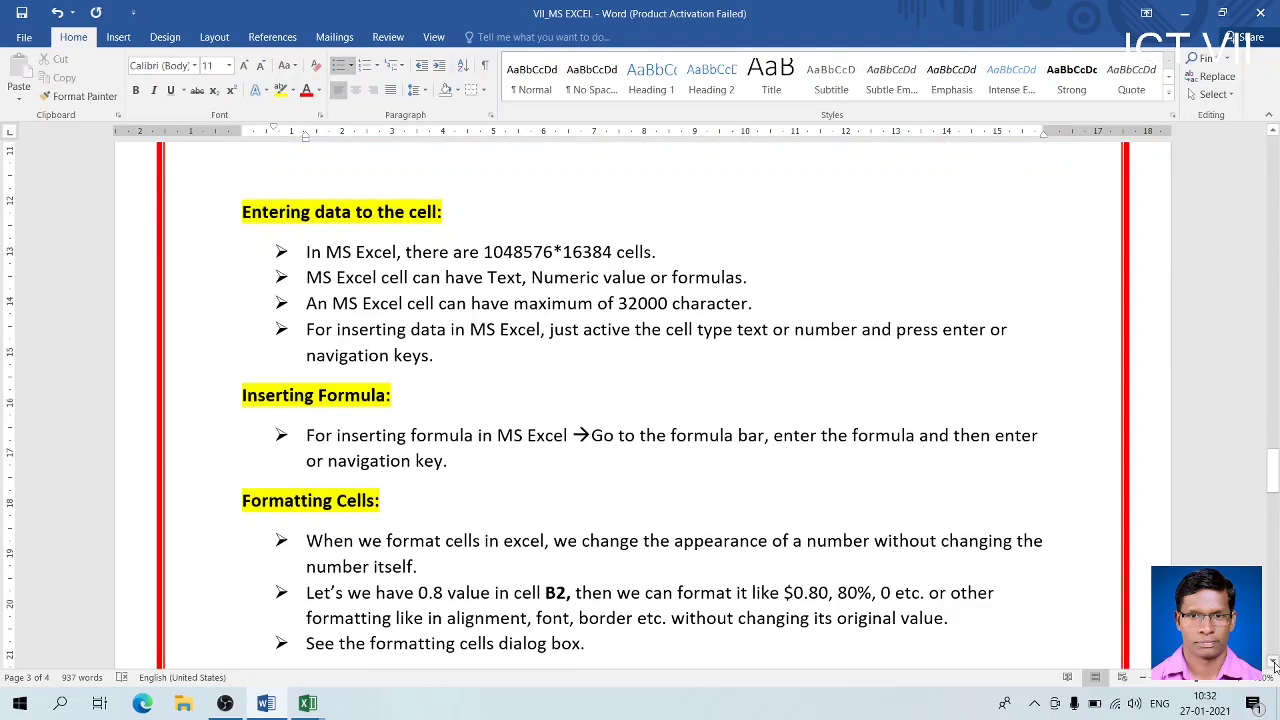
key(alt+Tab)
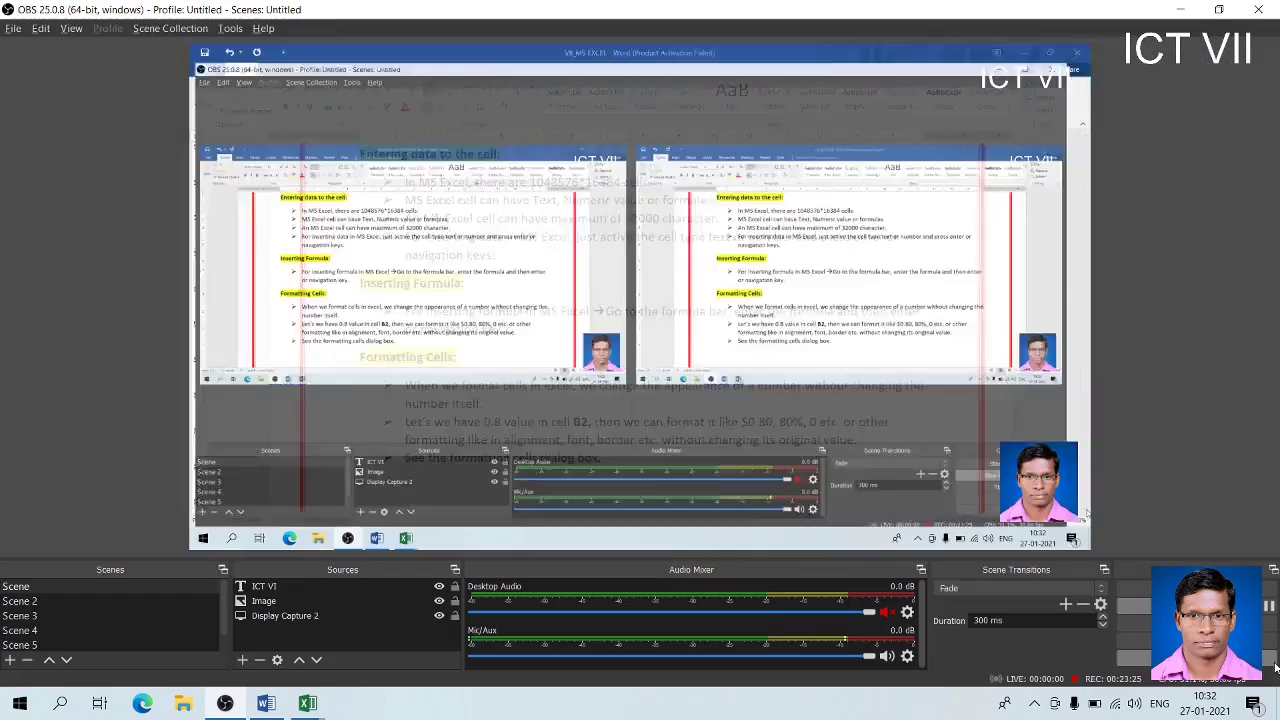
key(alt+Tab)
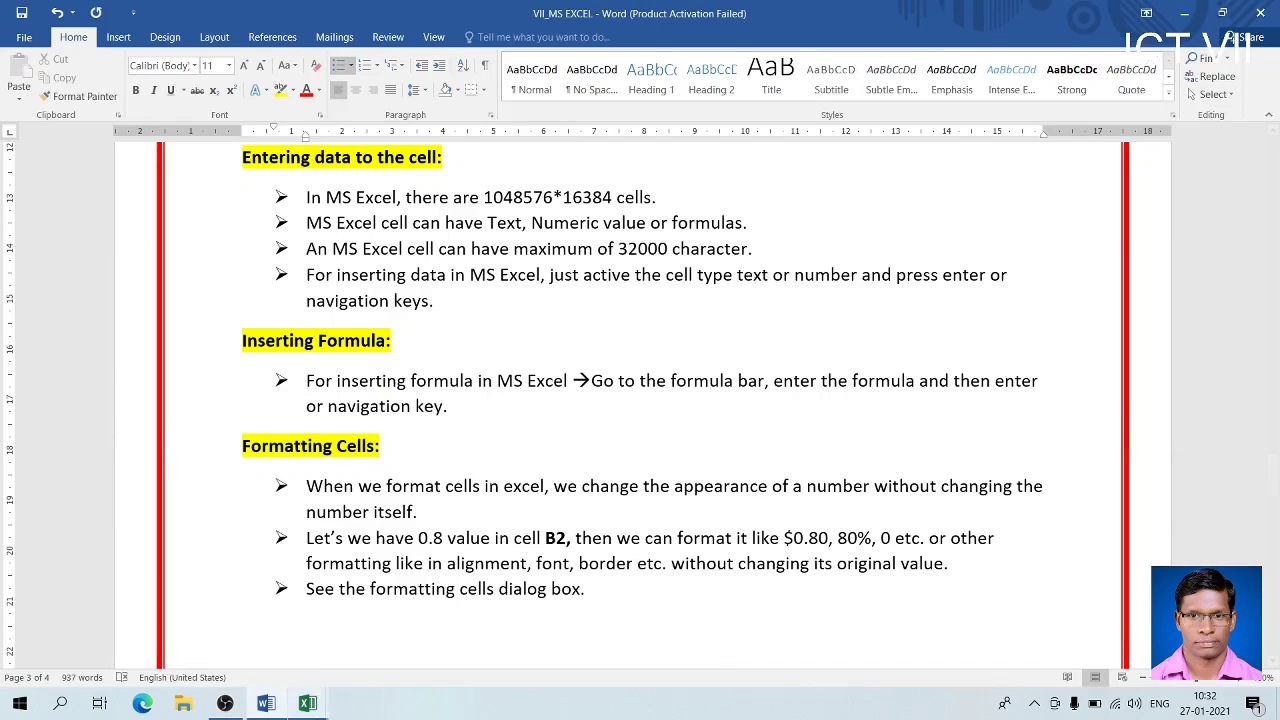
Switch to the ERP workbook and commit the =A1*A2 formula in C4
click(307, 703)
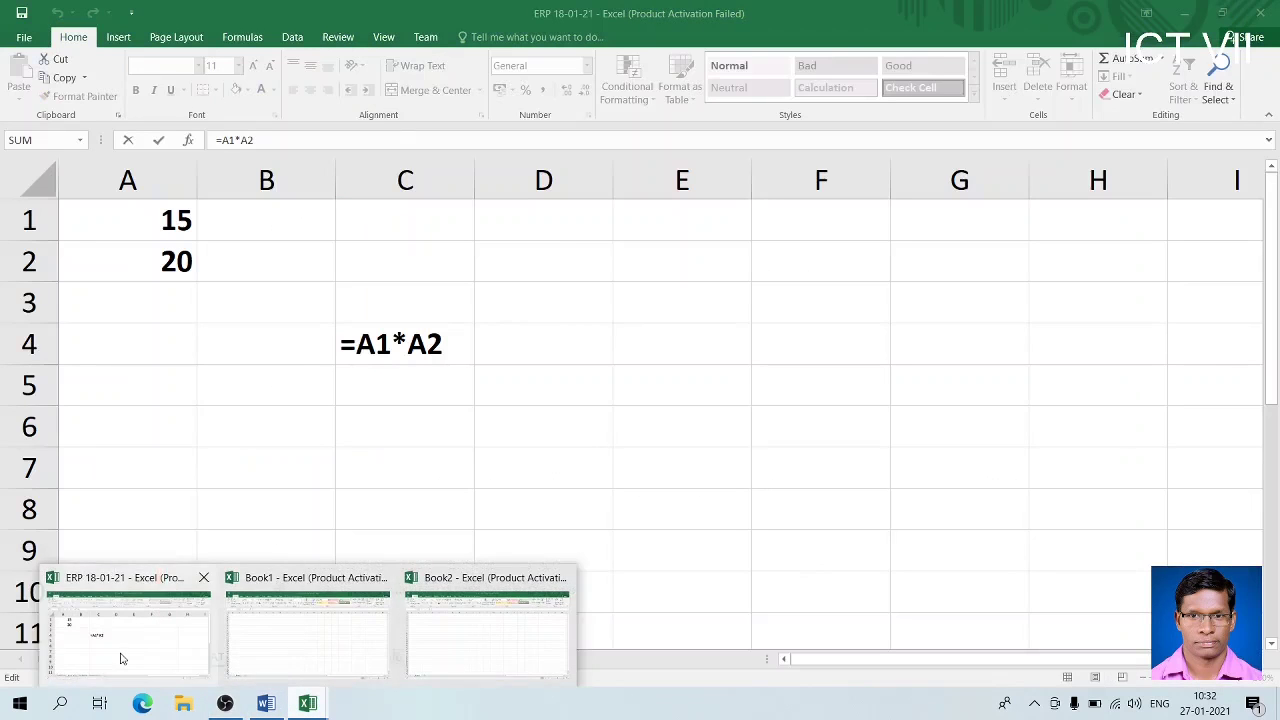
click(123, 659)
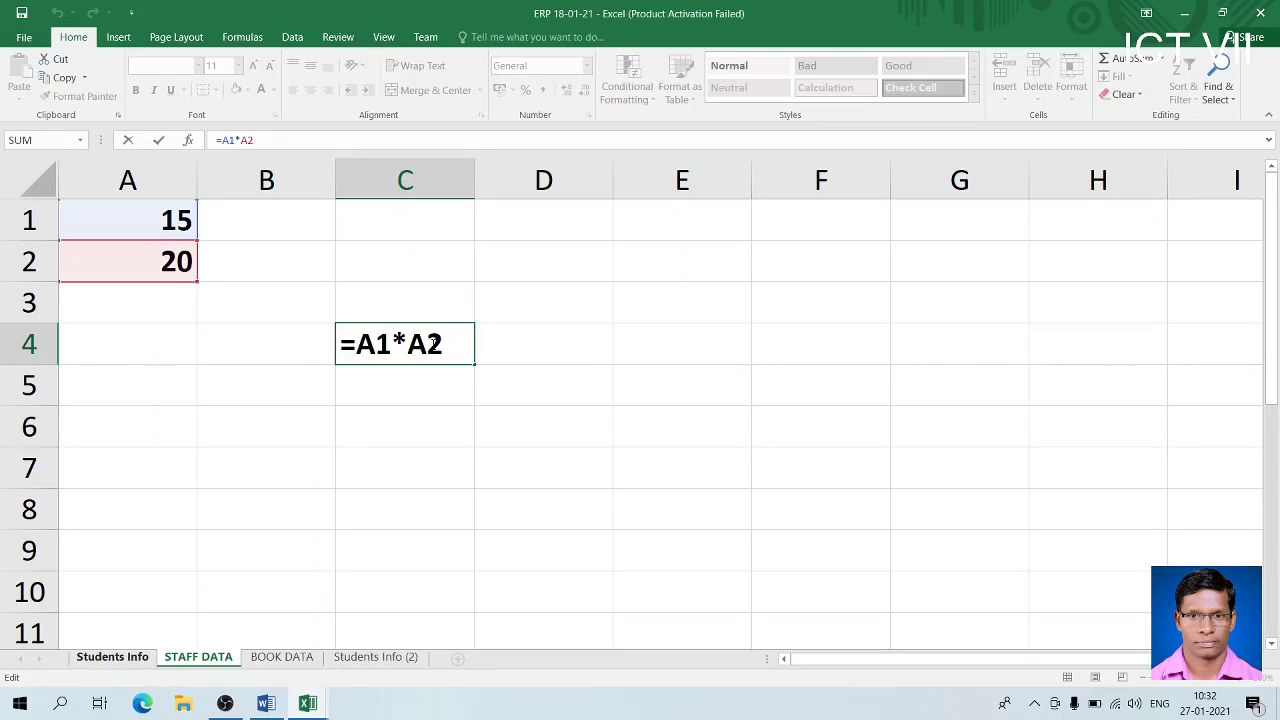
key(Return)
click(430, 344)
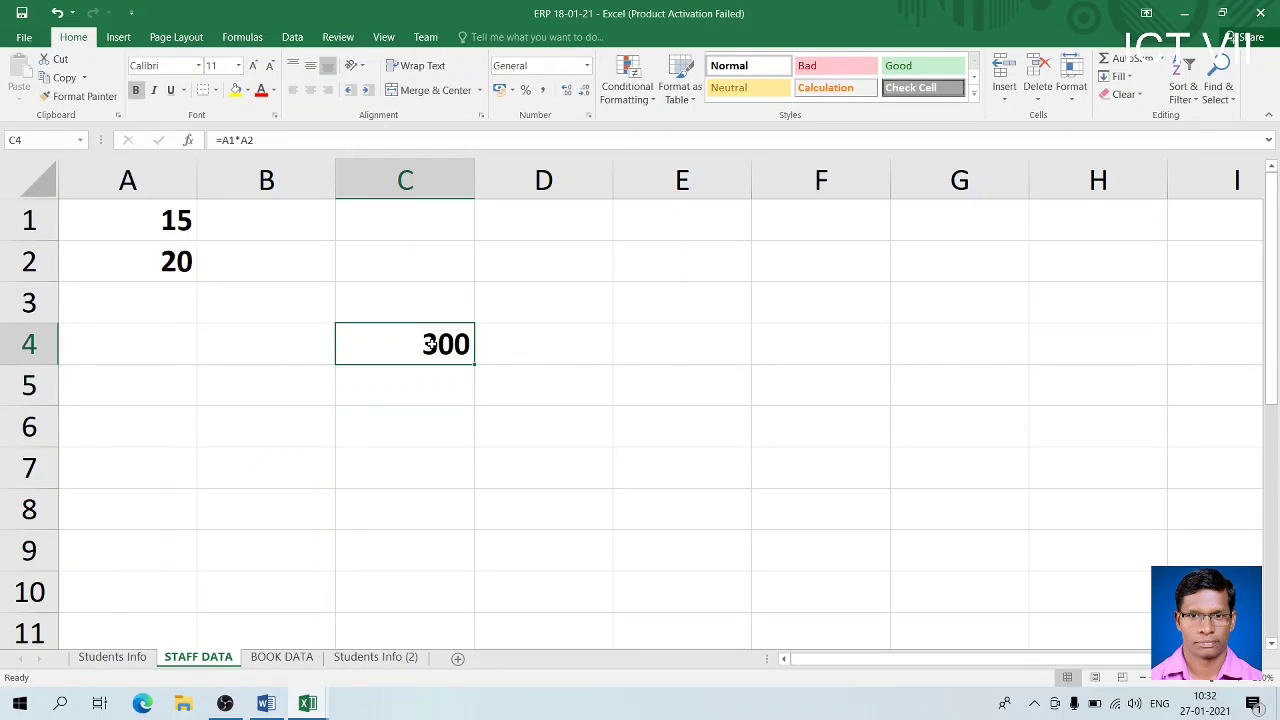
Enter 15.5 in A1 and 20.2 in A2 so C4 recalculates to 313.1
click(173, 228)
text(15.5)
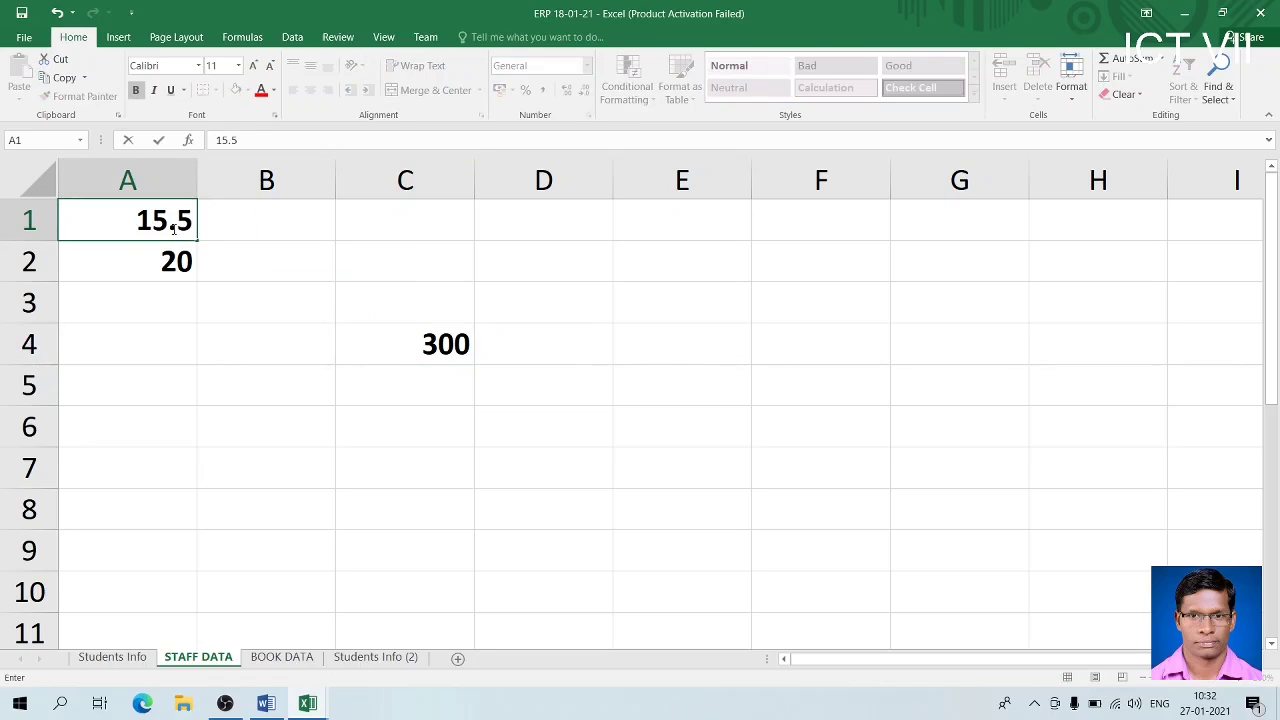
key(Return)
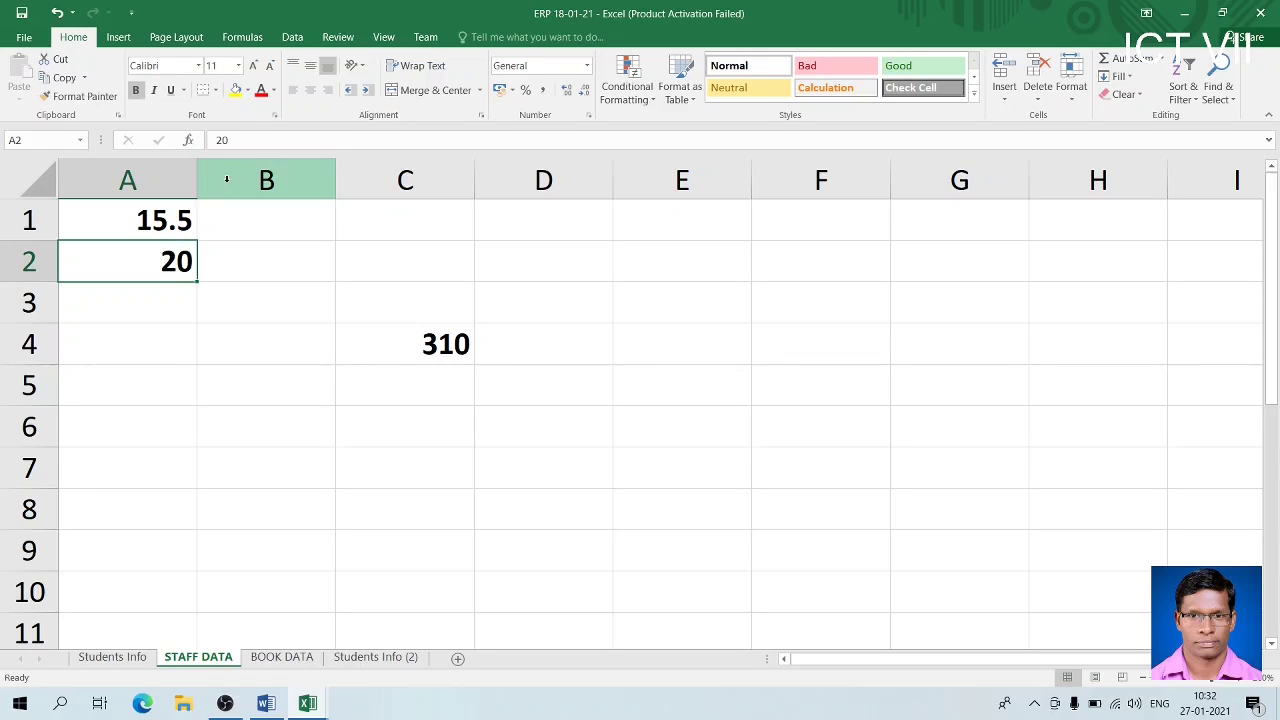
click(238, 139)
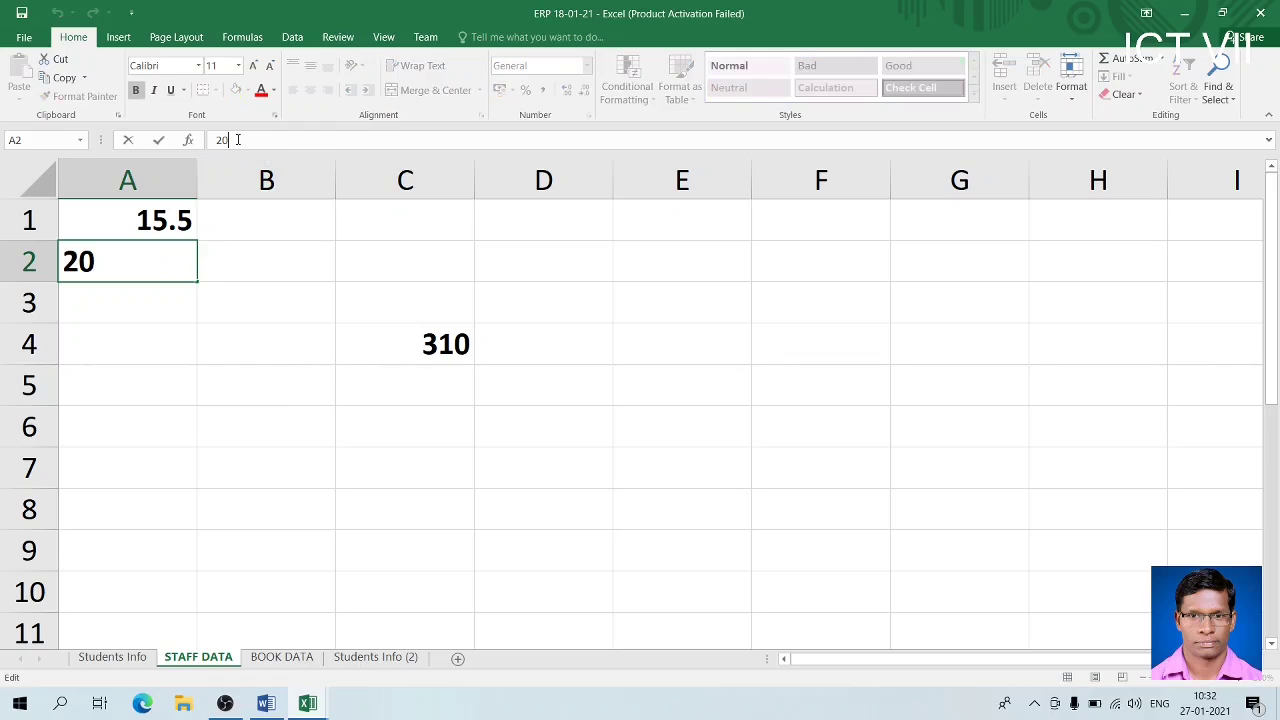
text(.20)
key(Return)
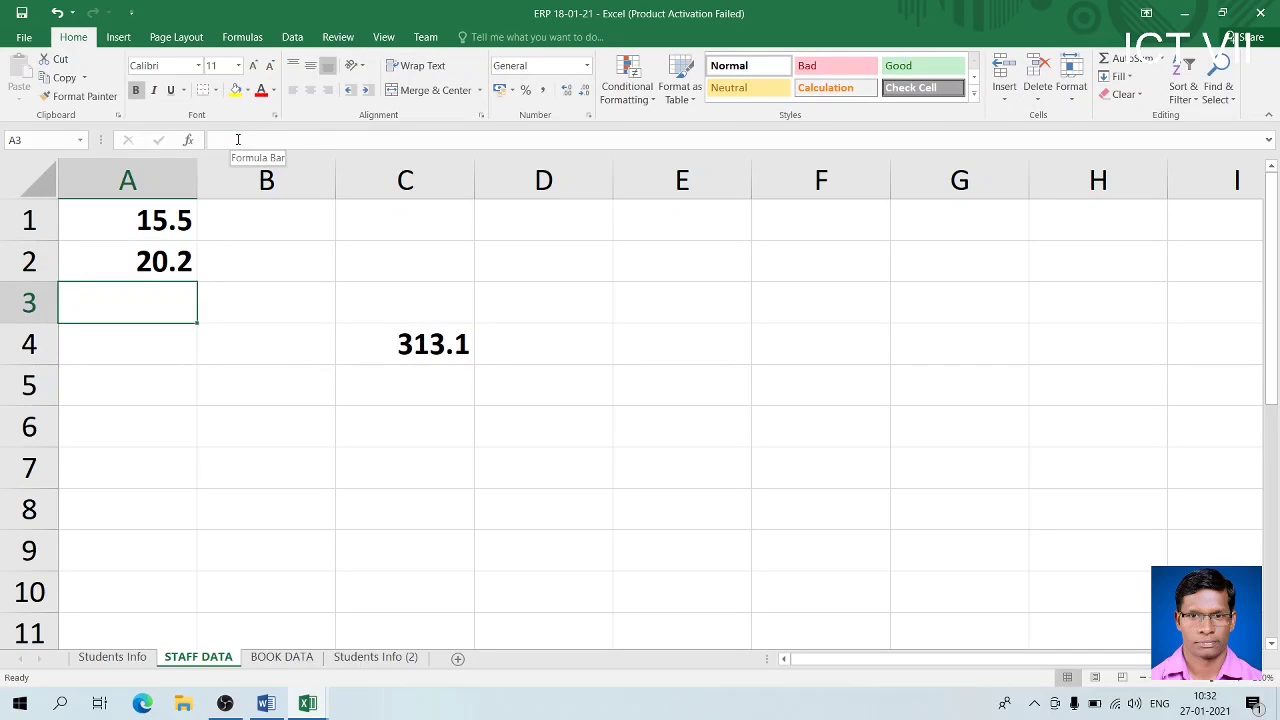
click(422, 346)
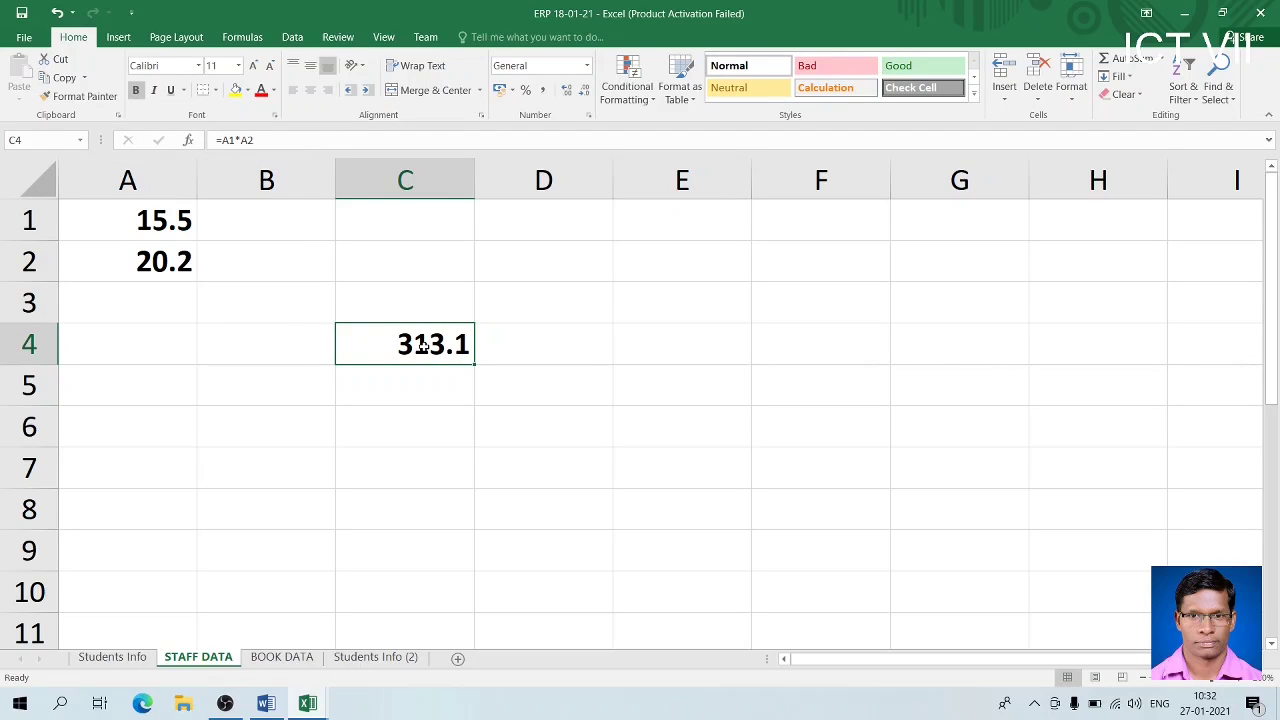
Format C4 with the Number category and 3 decimal places, displaying 313.100
right_click(424, 346)
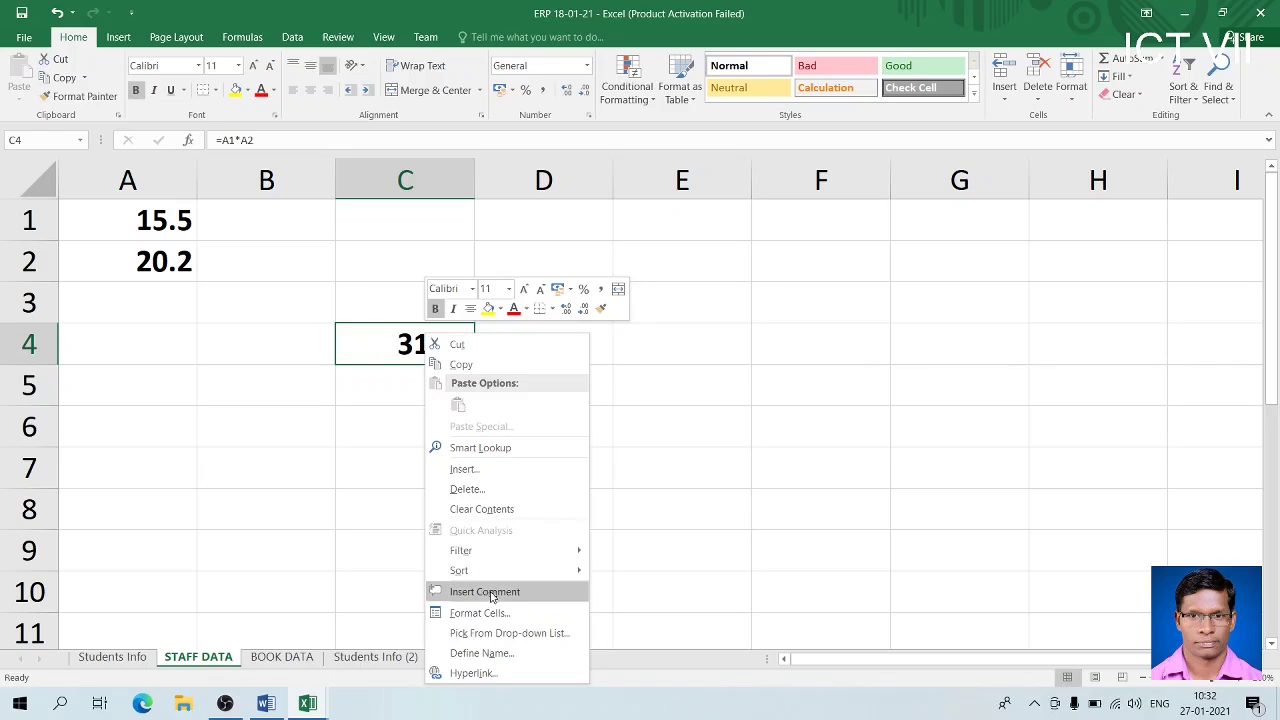
right_click(383, 346)
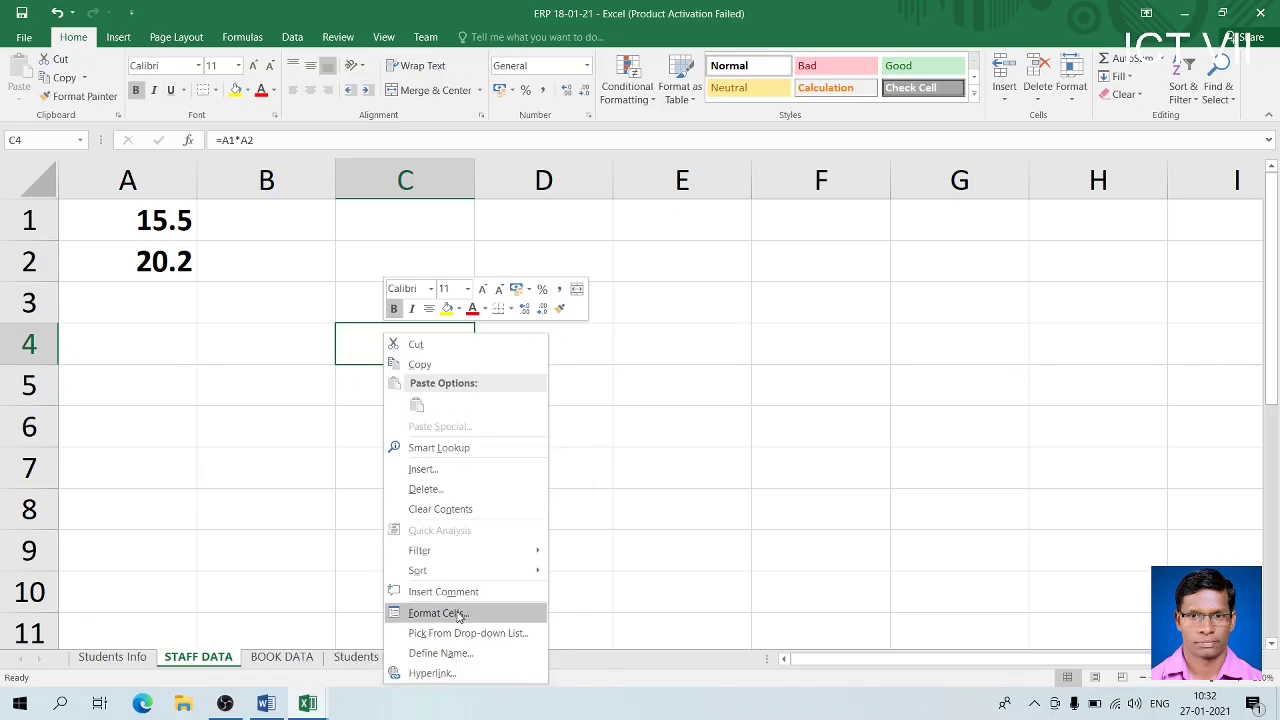
key(Escape)
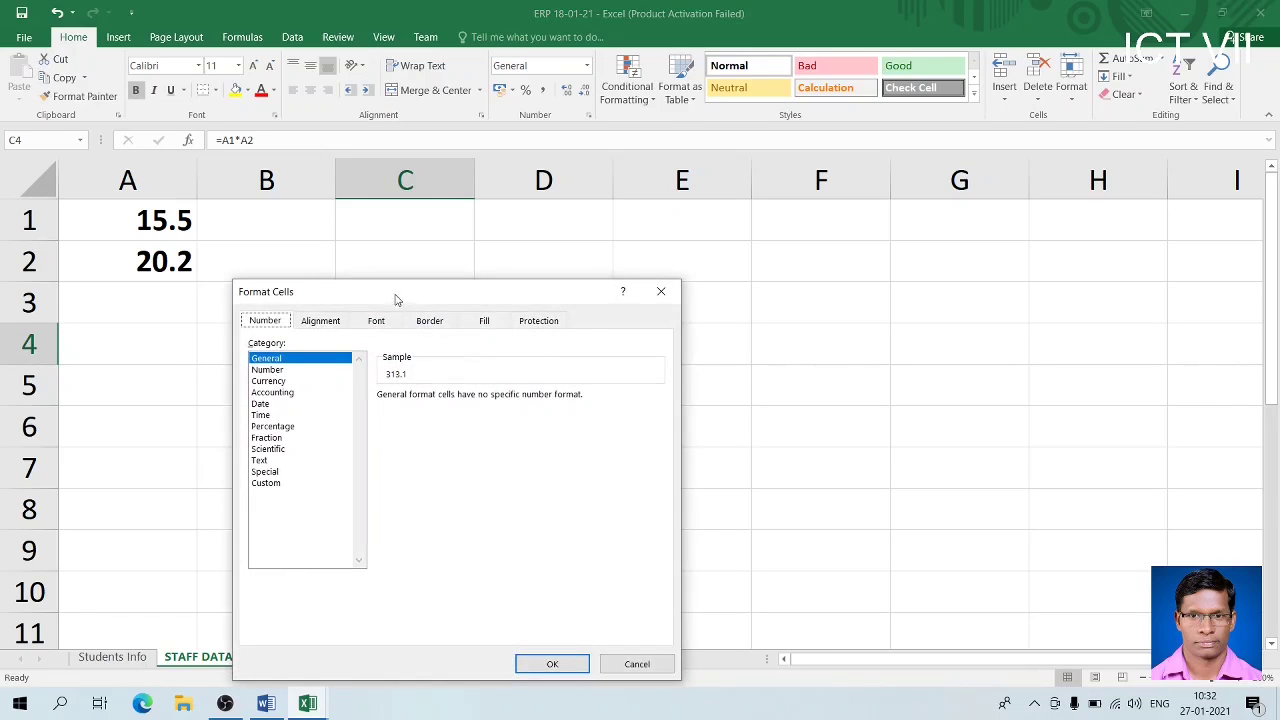
drag(397, 293, 689, 235)
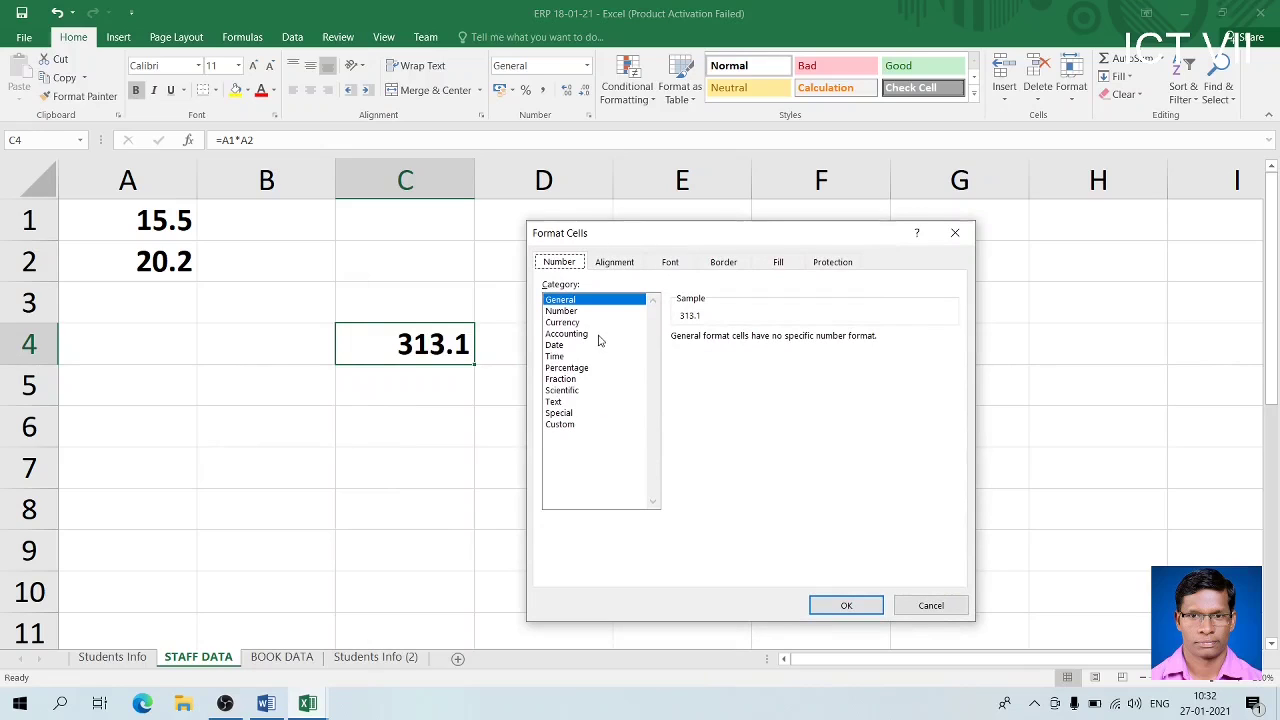
click(577, 312)
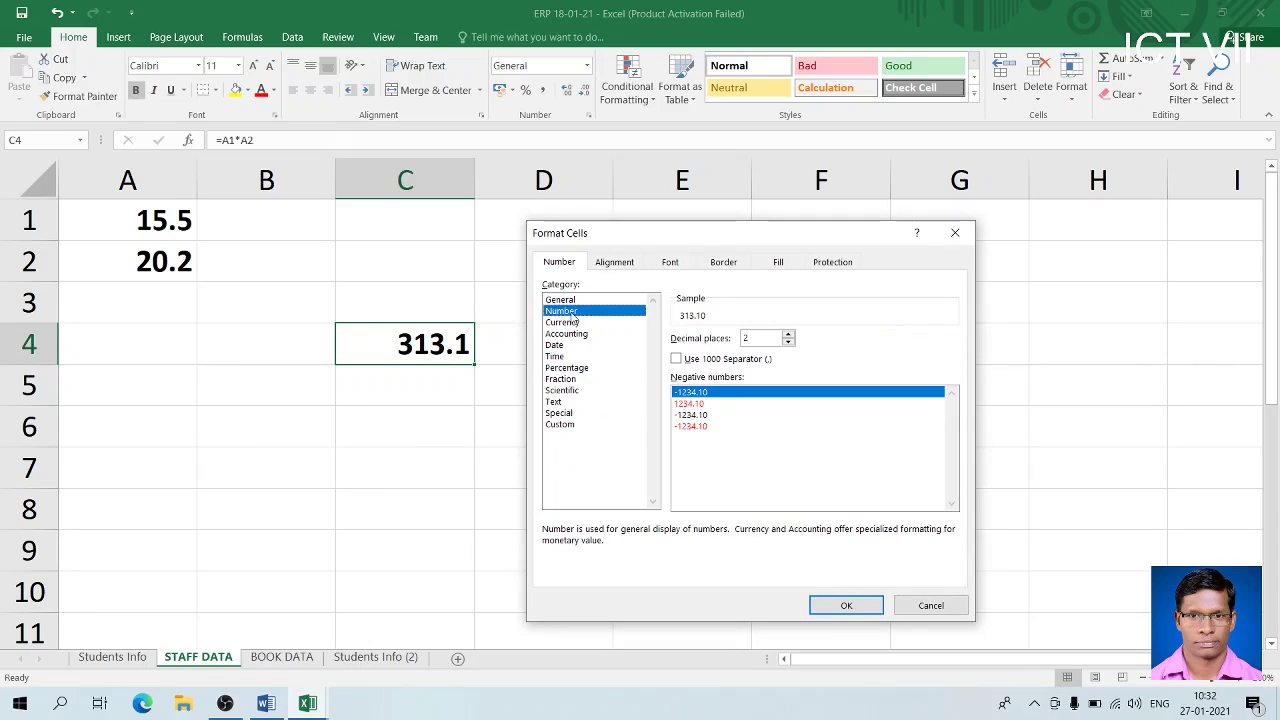
click(789, 342)
click(789, 336)
click(789, 336)
click(862, 610)
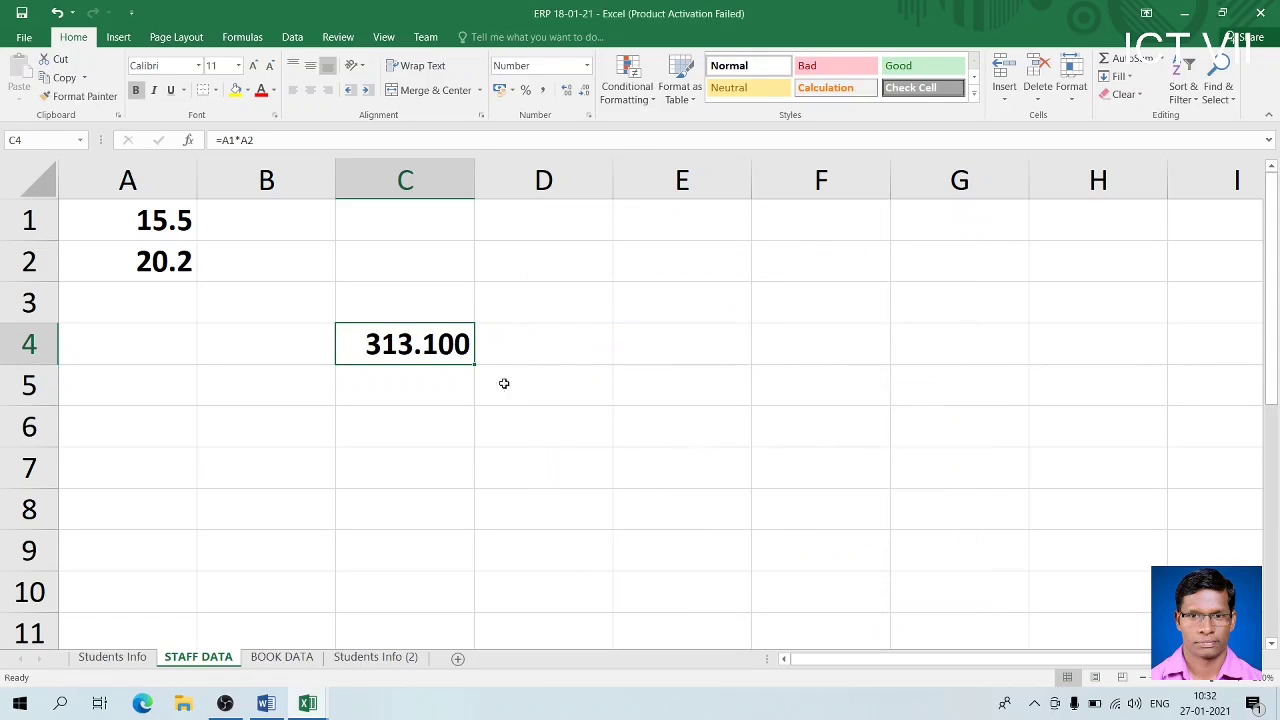
Apply Currency format with the ₹ symbol to C4, showing ₹ 313.100, then return to Word
right_click(424, 341)
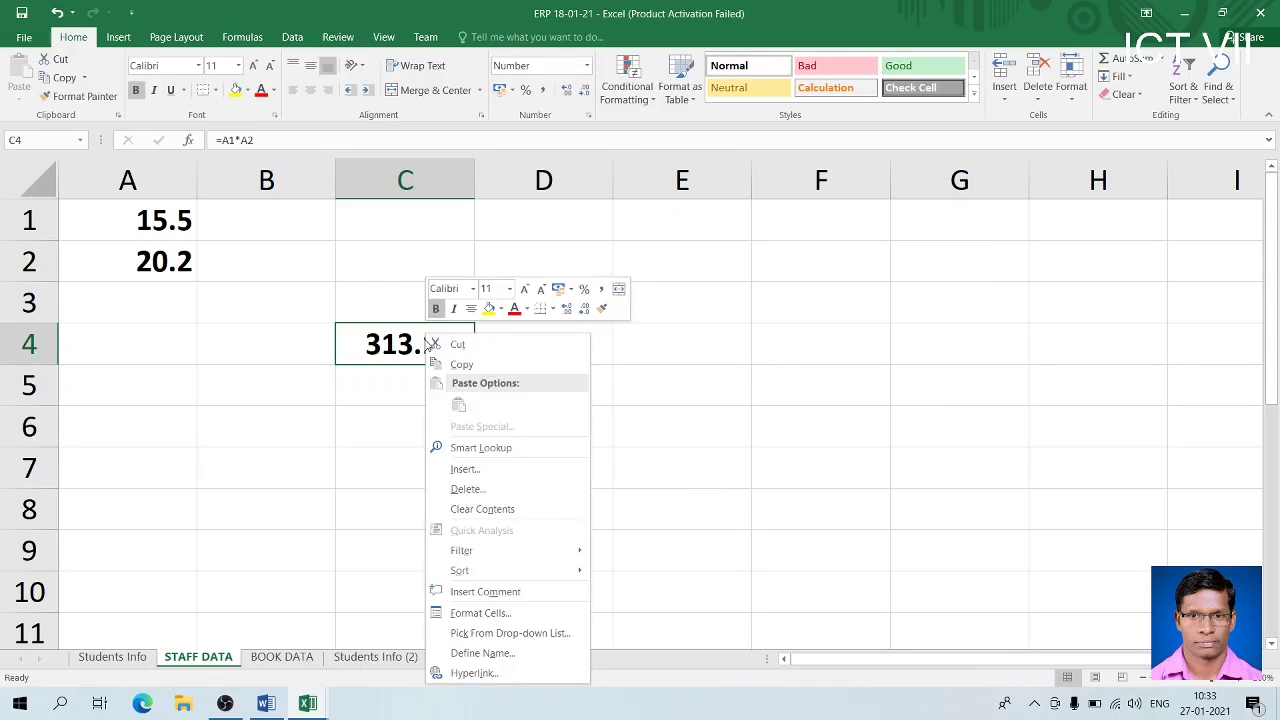
click(473, 614)
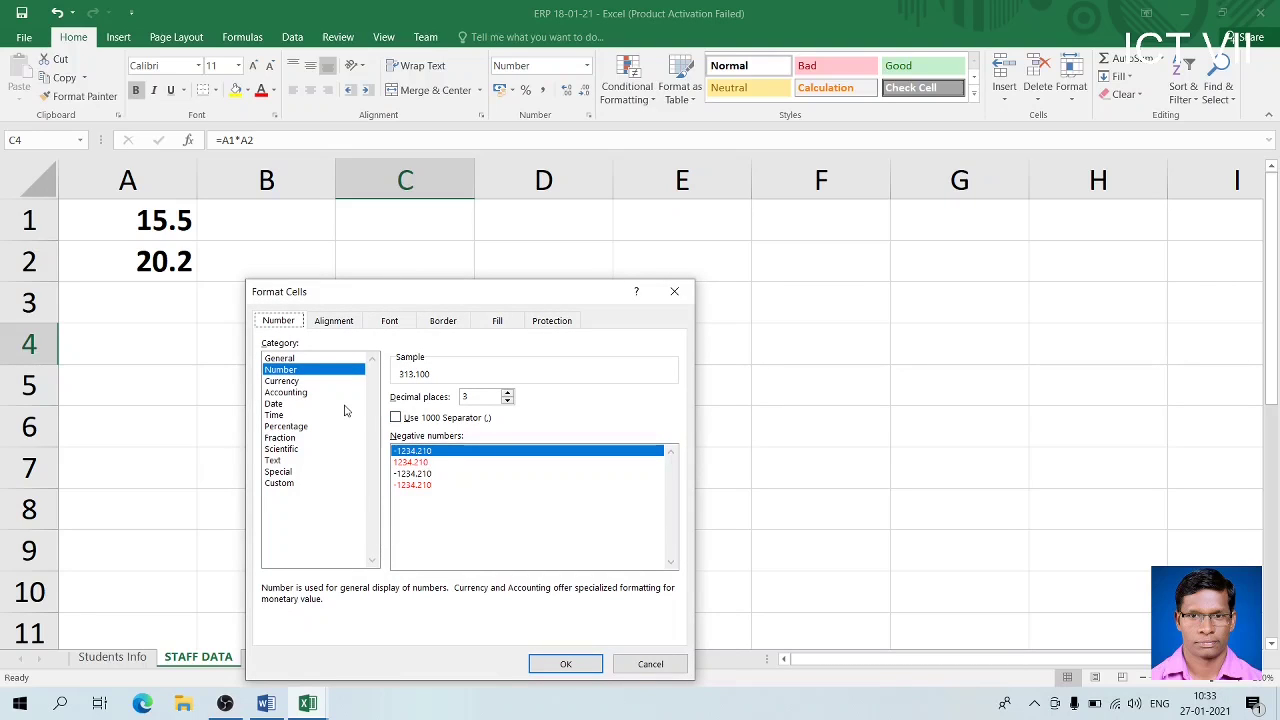
click(292, 381)
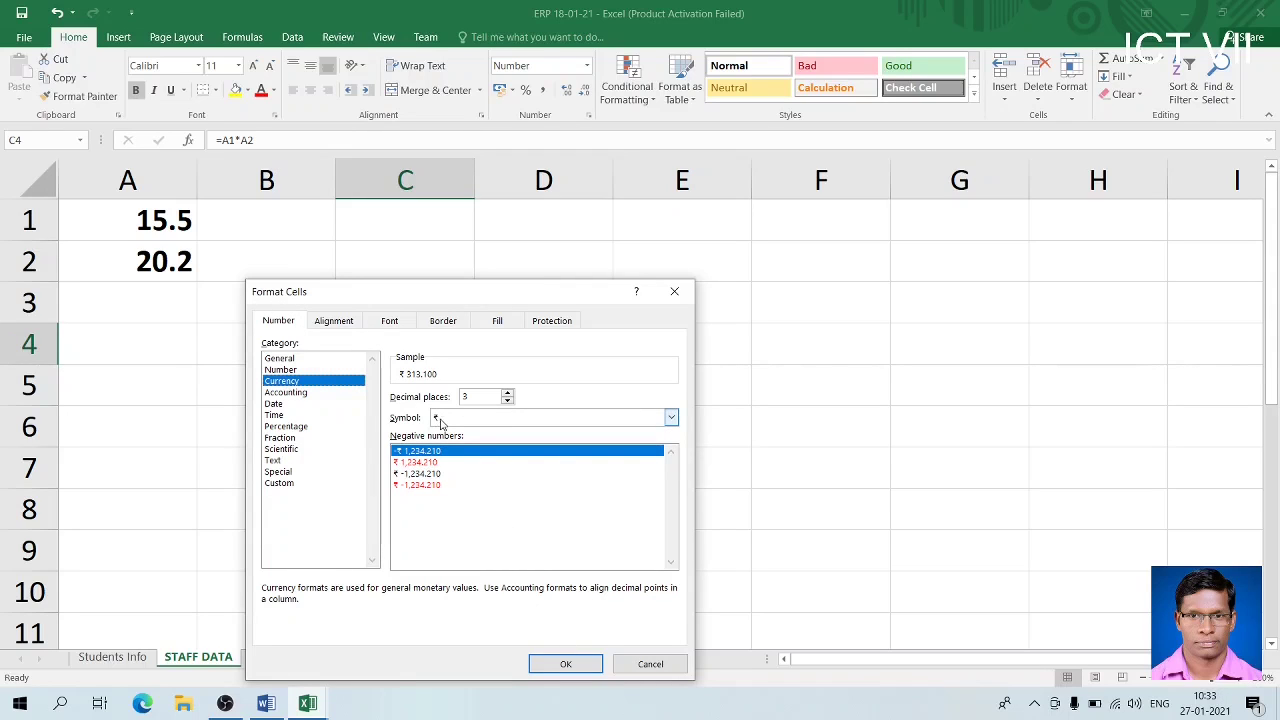
click(568, 663)
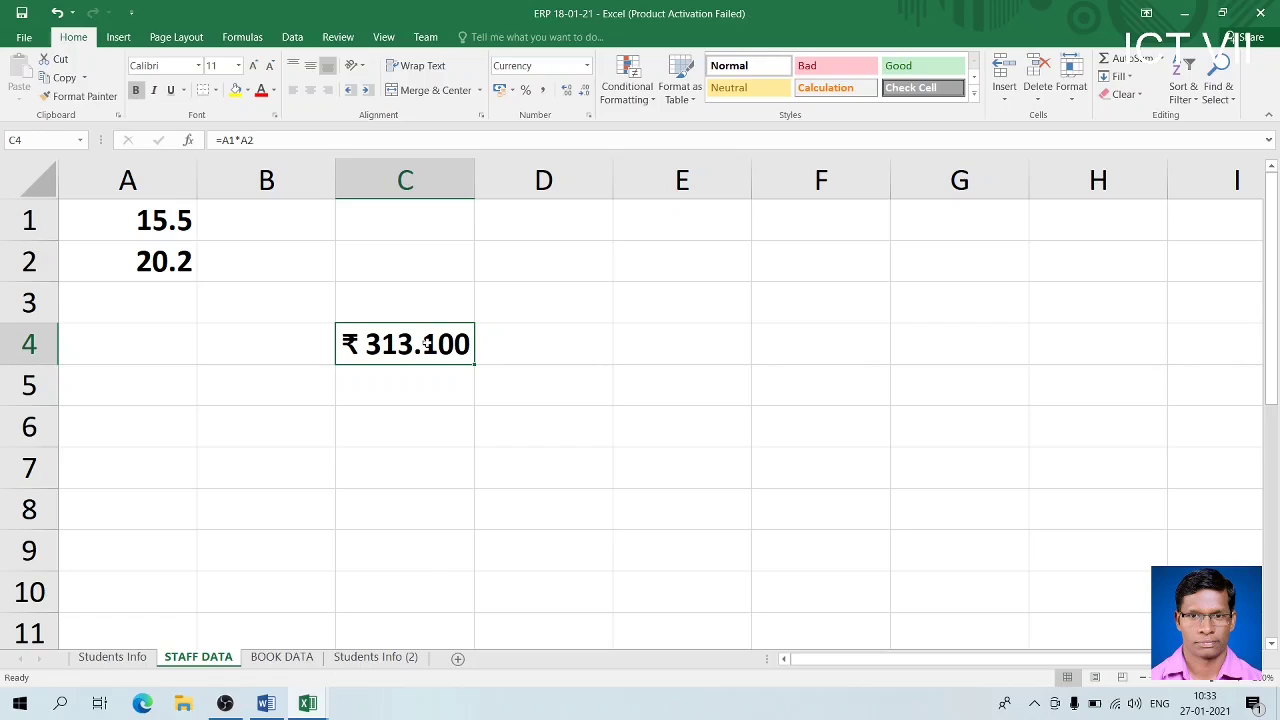
key(alt+Tab)
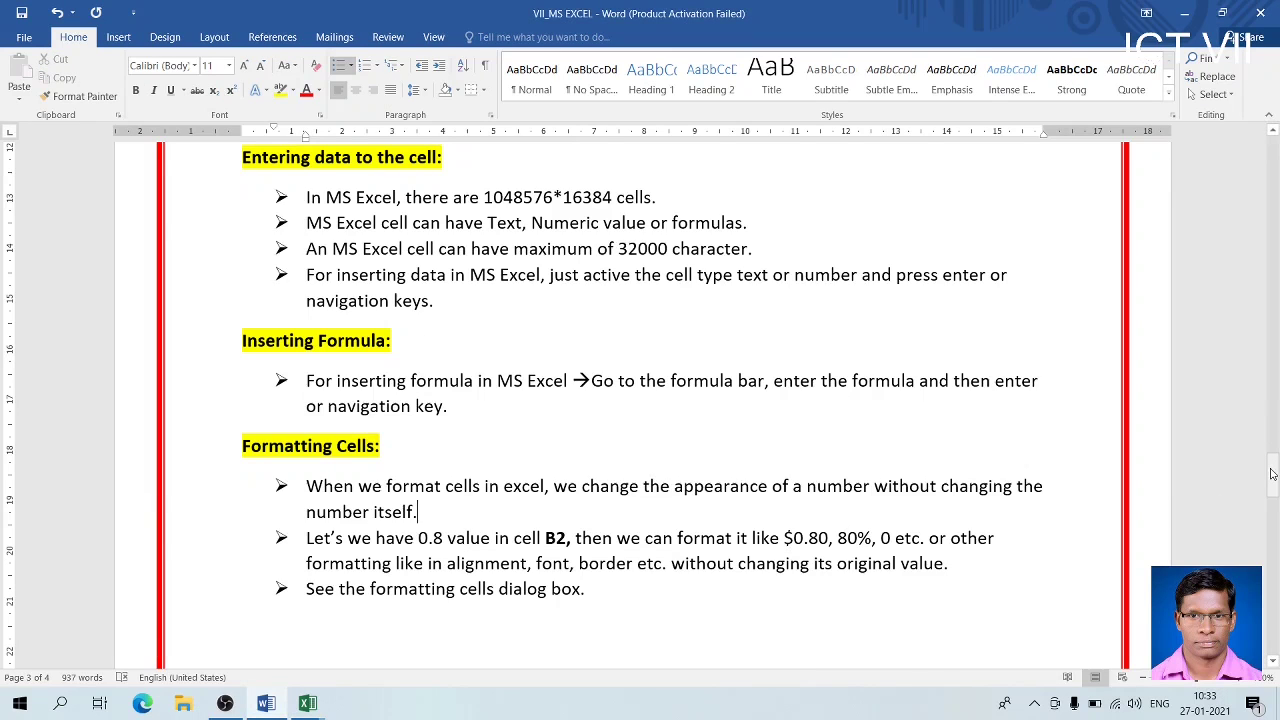
Scroll the Word notes, then show previews of the open ERP, Book1 and Book2 workbooks
drag(1272, 473, 1274, 562)
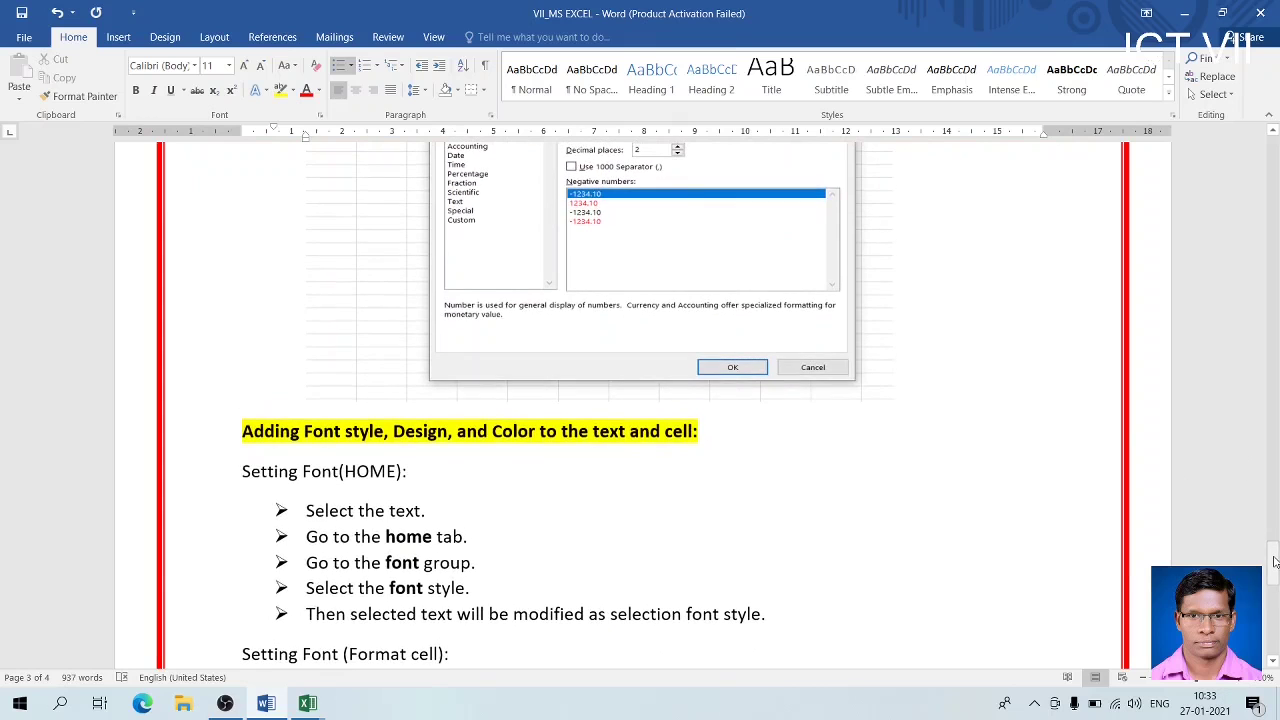
key(alt+Tab)
key(alt+Tab)
click(228, 705)
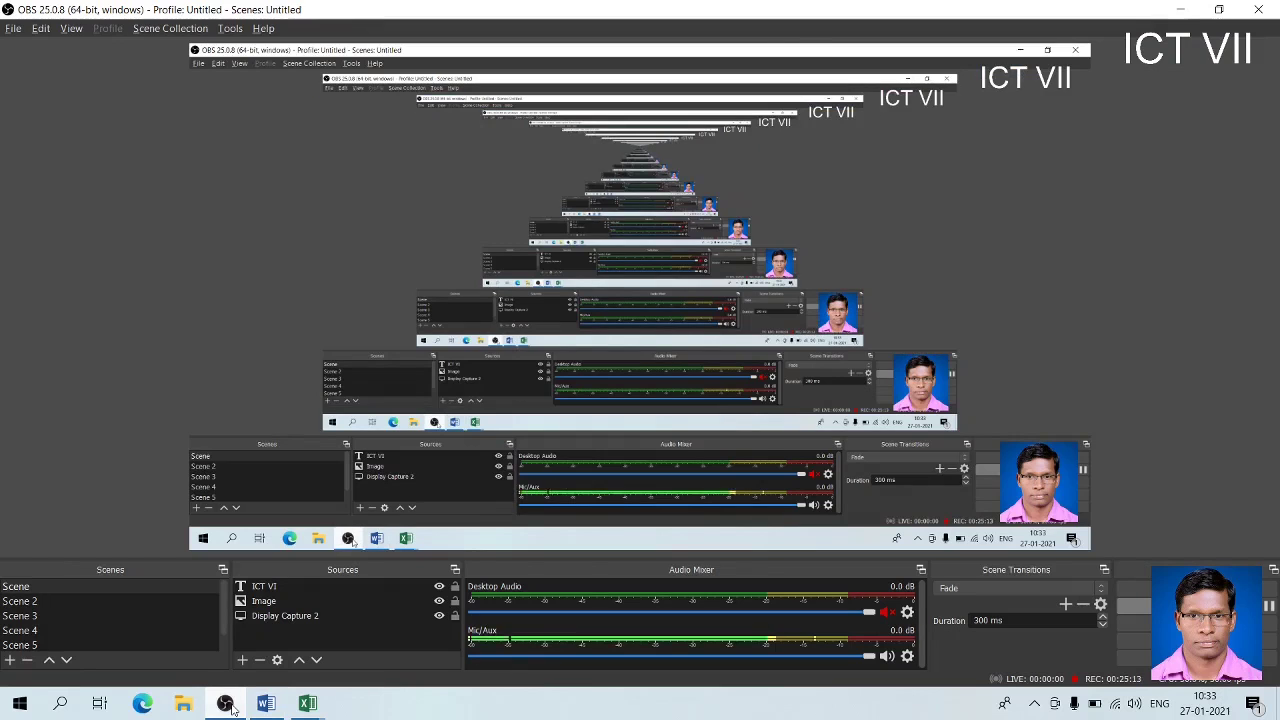
click(228, 705)
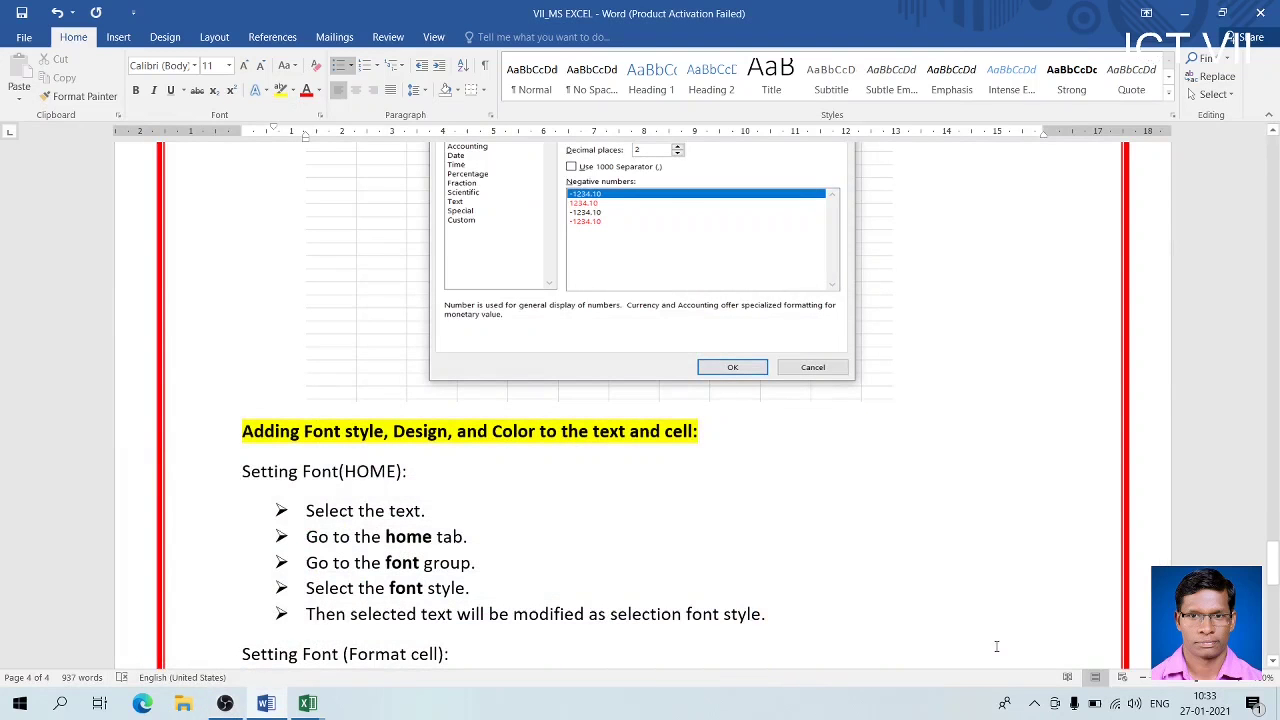
drag(1274, 566, 1275, 492)
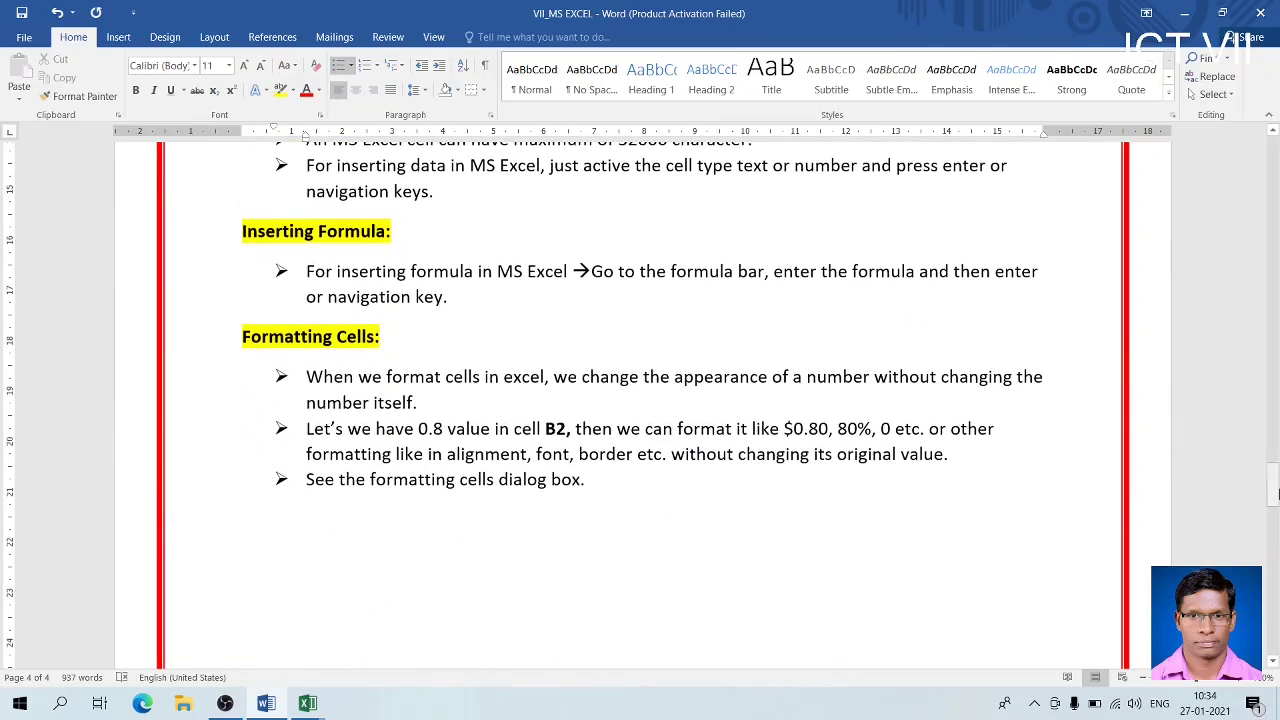
key(alt+Tab)
key(alt+Tab)
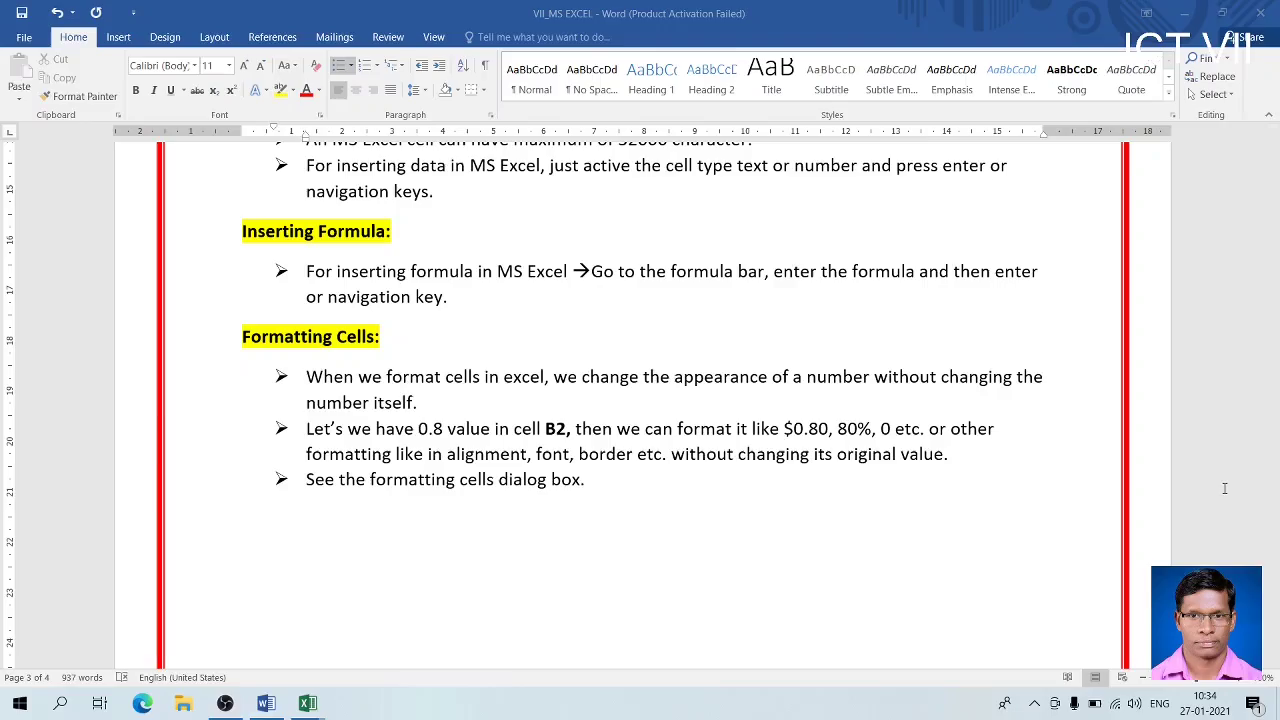
click(307, 703)
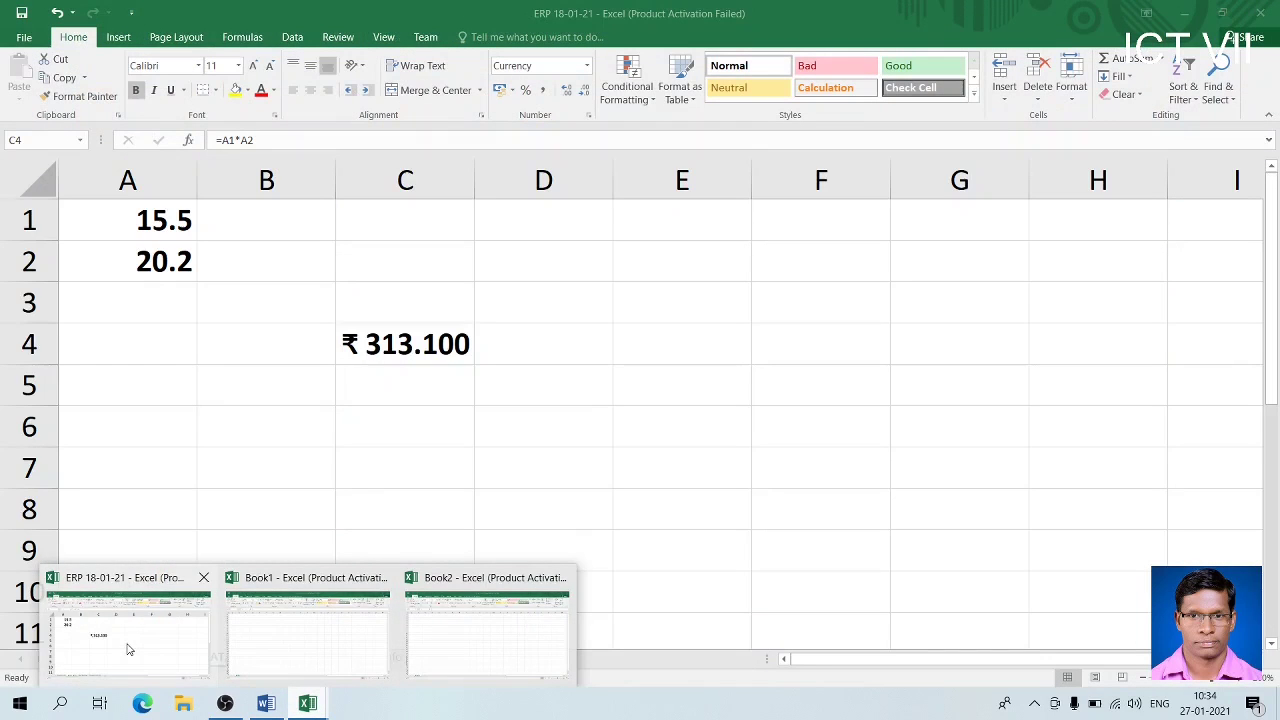
In ERP 18-01-21, trial Percentage on C4 (31310.000%), undo to ₹ 313.100, return to Word
click(150, 640)
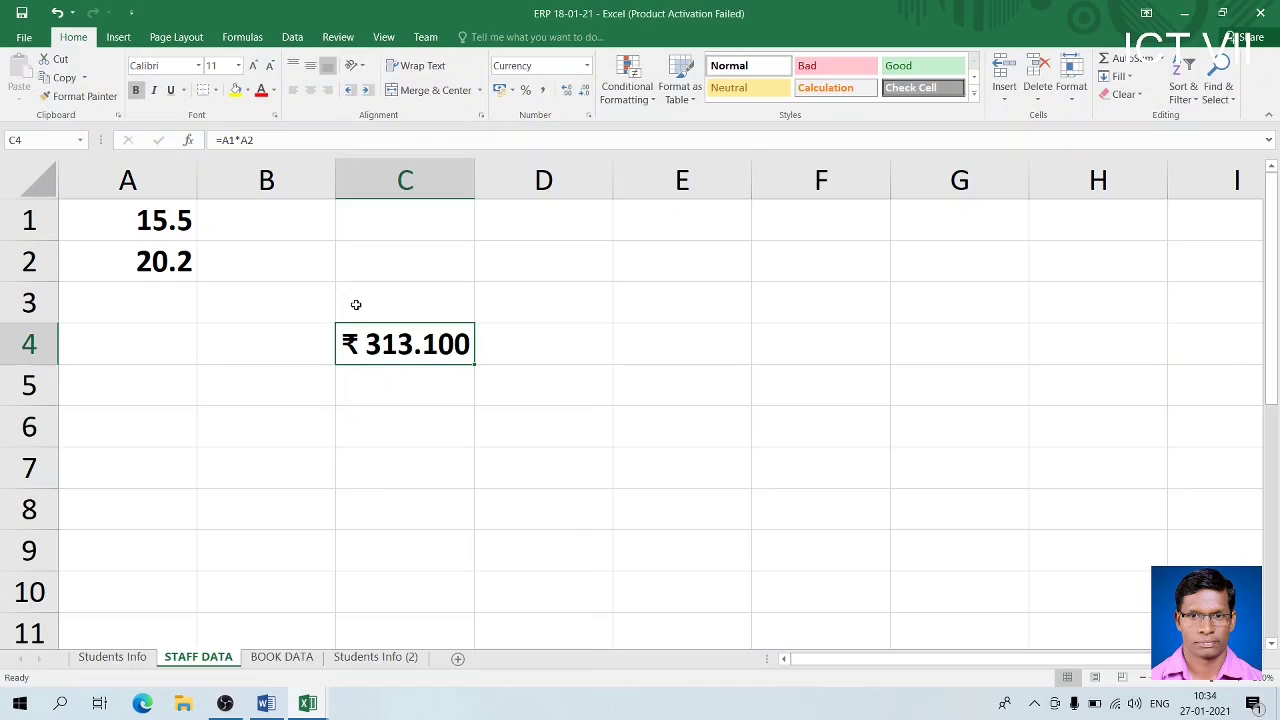
right_click(432, 333)
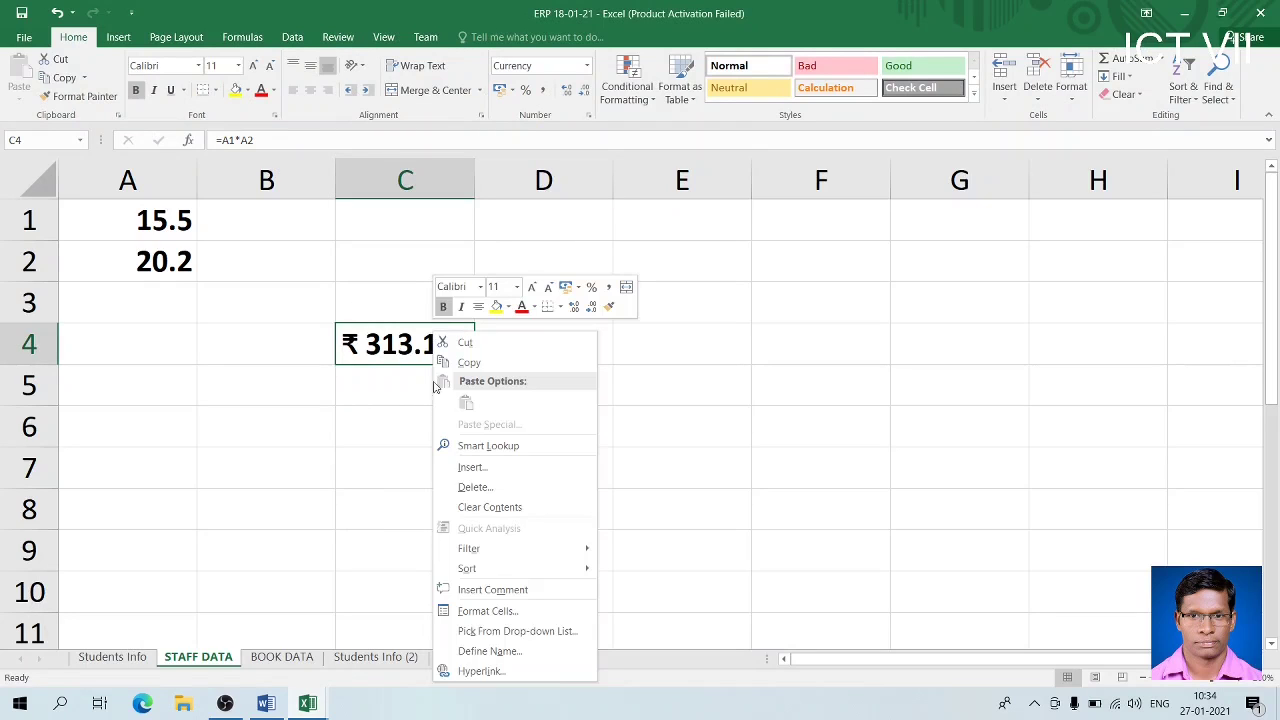
click(485, 611)
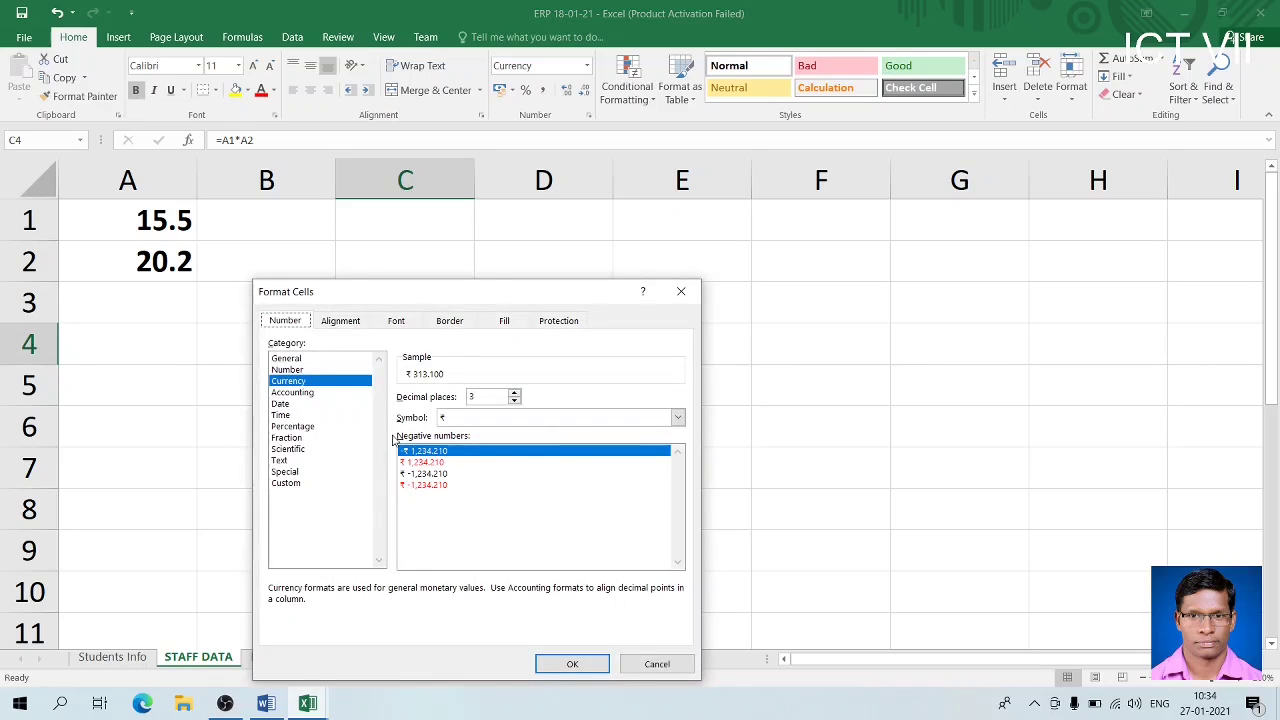
click(285, 427)
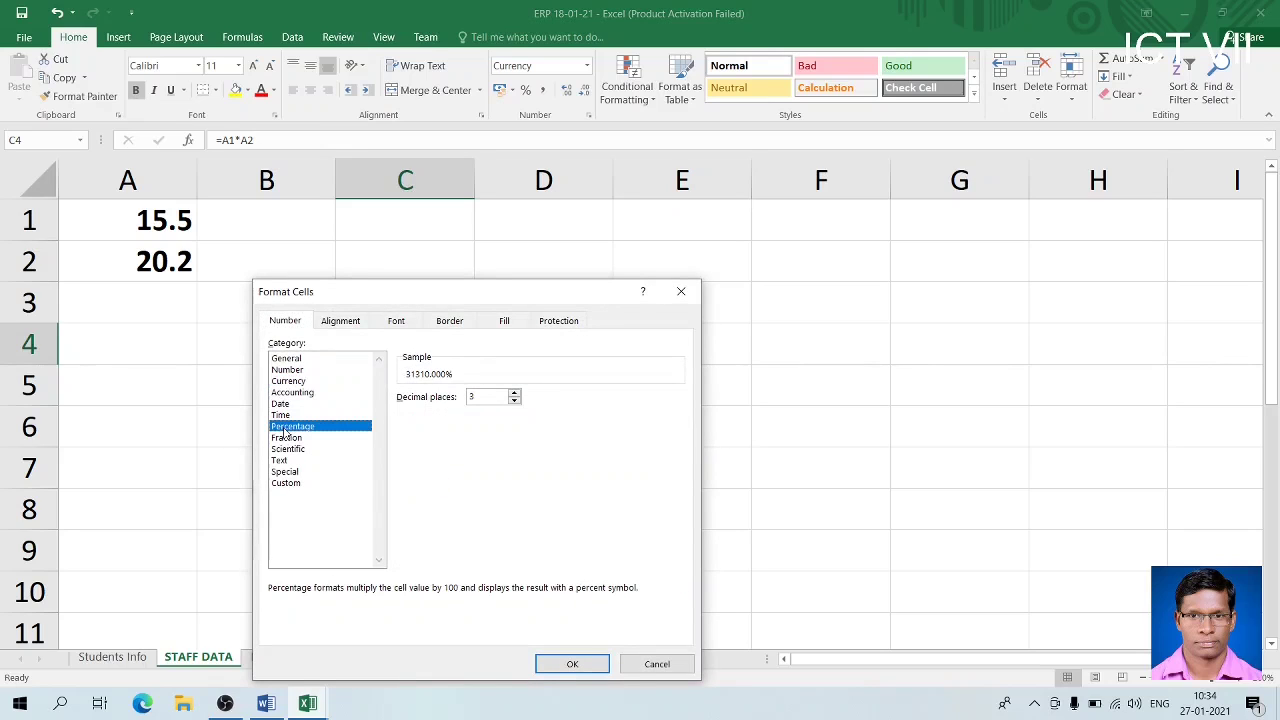
click(560, 670)
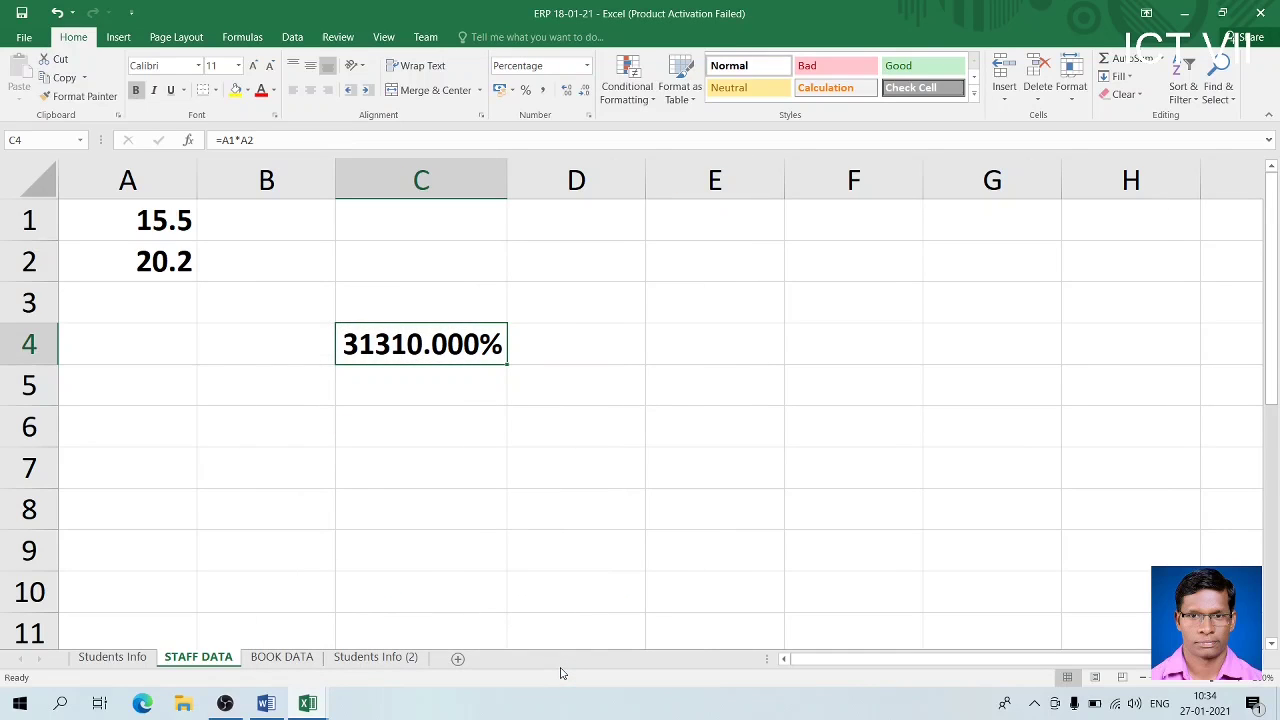
key(ctrl+z)
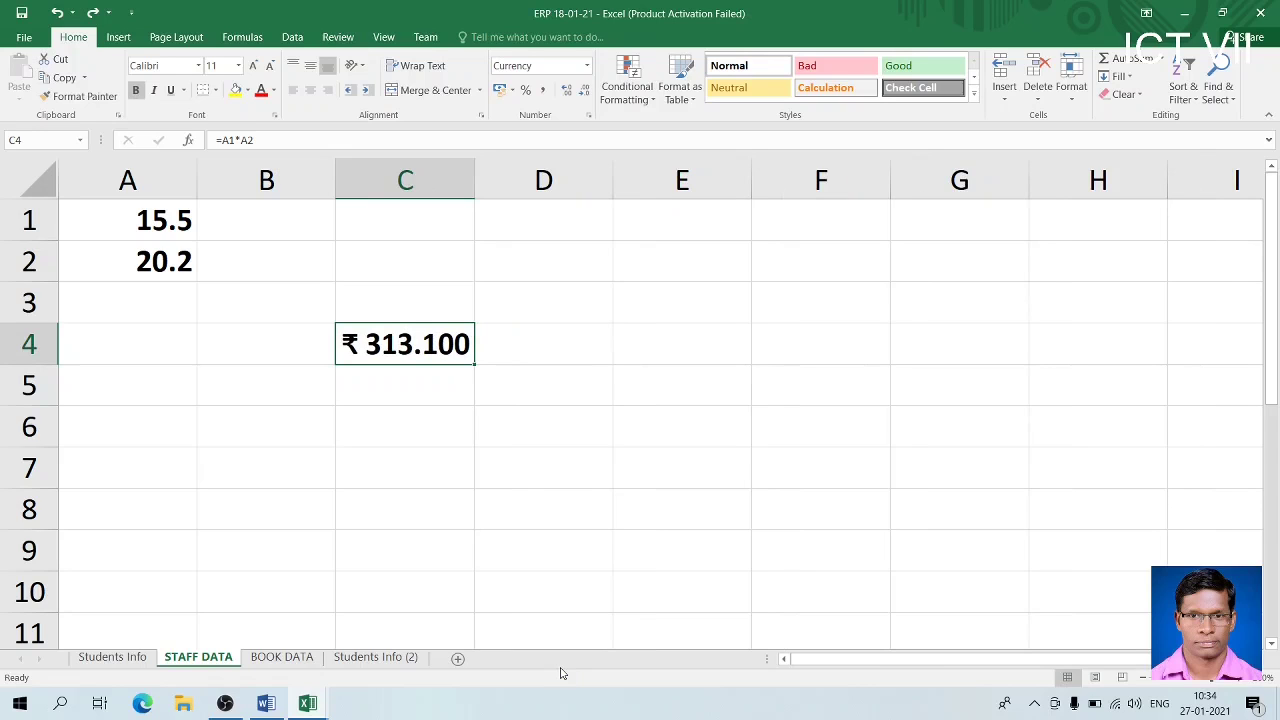
key(alt+Tab)
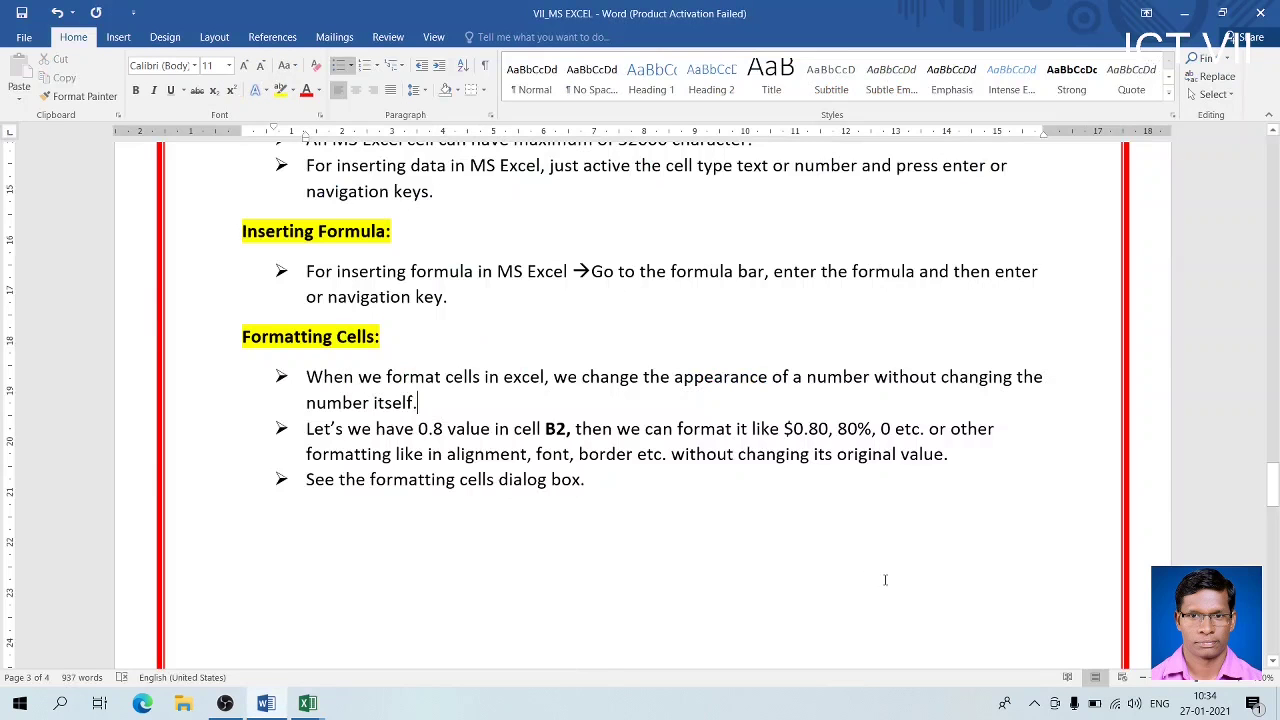
Scroll to 'Adding Font style, Design, and Color' and highlight its text-selection and Home tab lines
click(1273, 665)
click(1273, 665)
click(1273, 665)
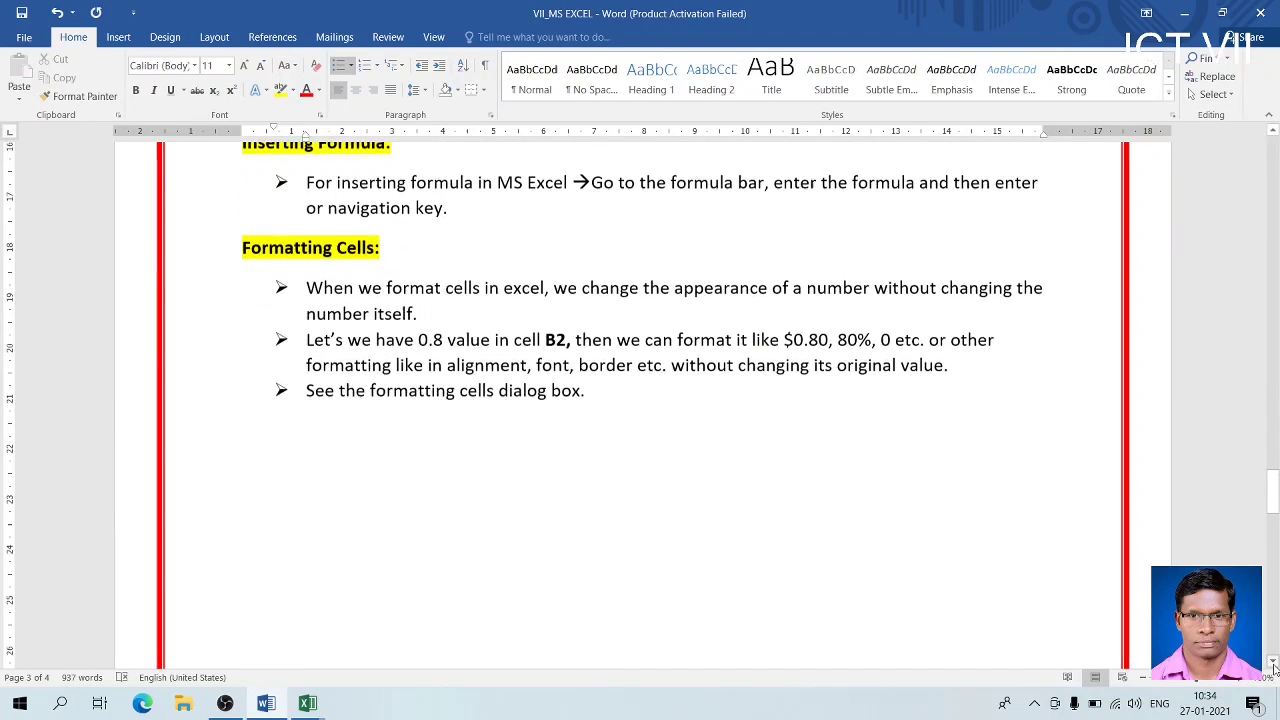
click(1273, 665)
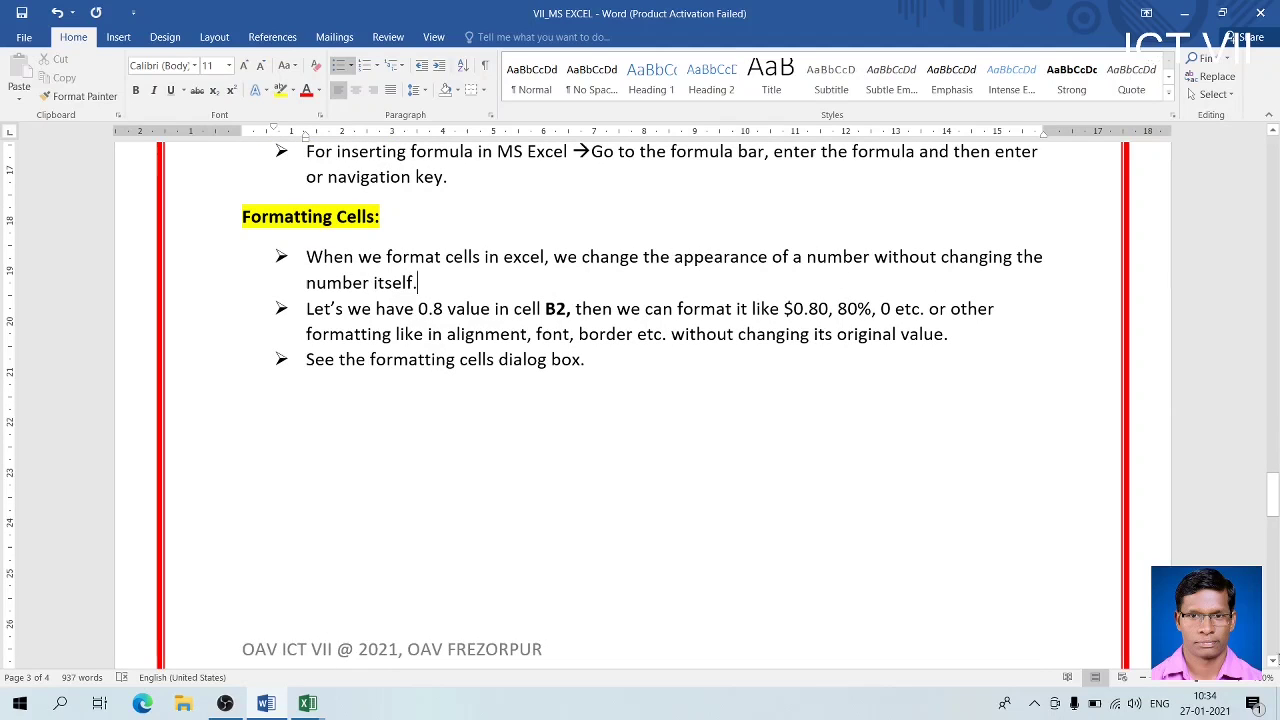
drag(1273, 665, 1273, 665)
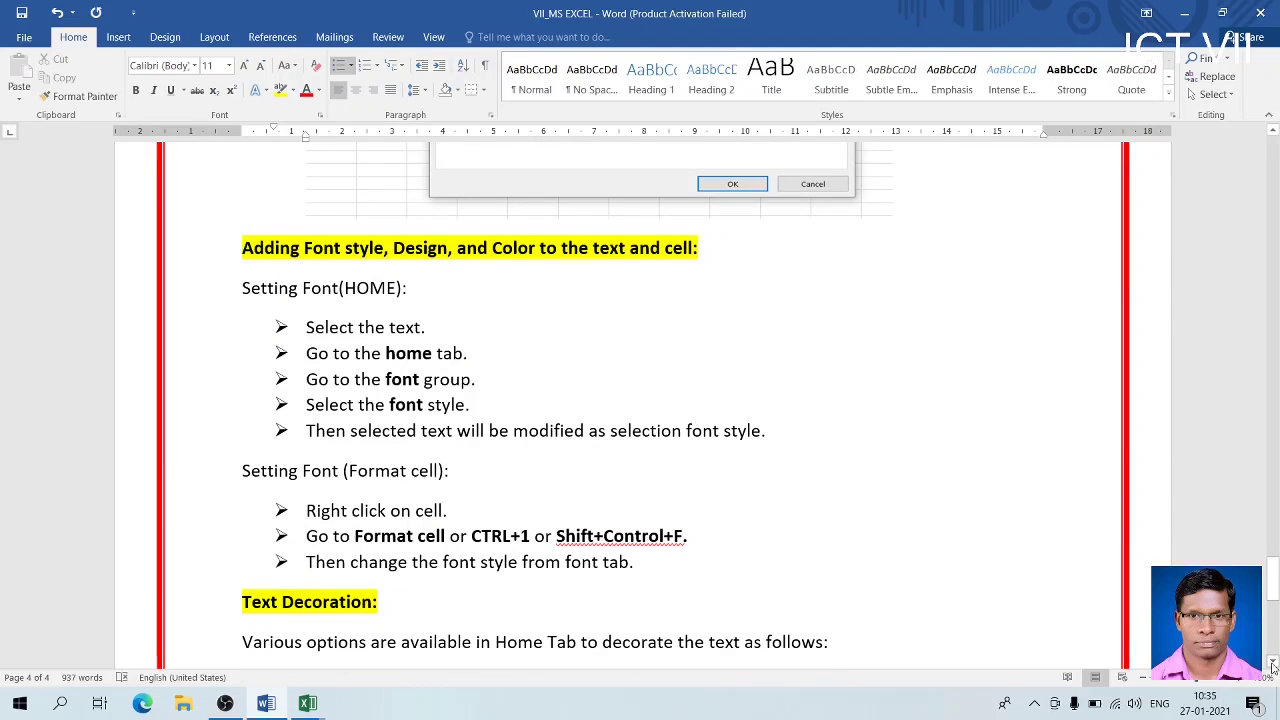
drag(1273, 665, 1273, 665)
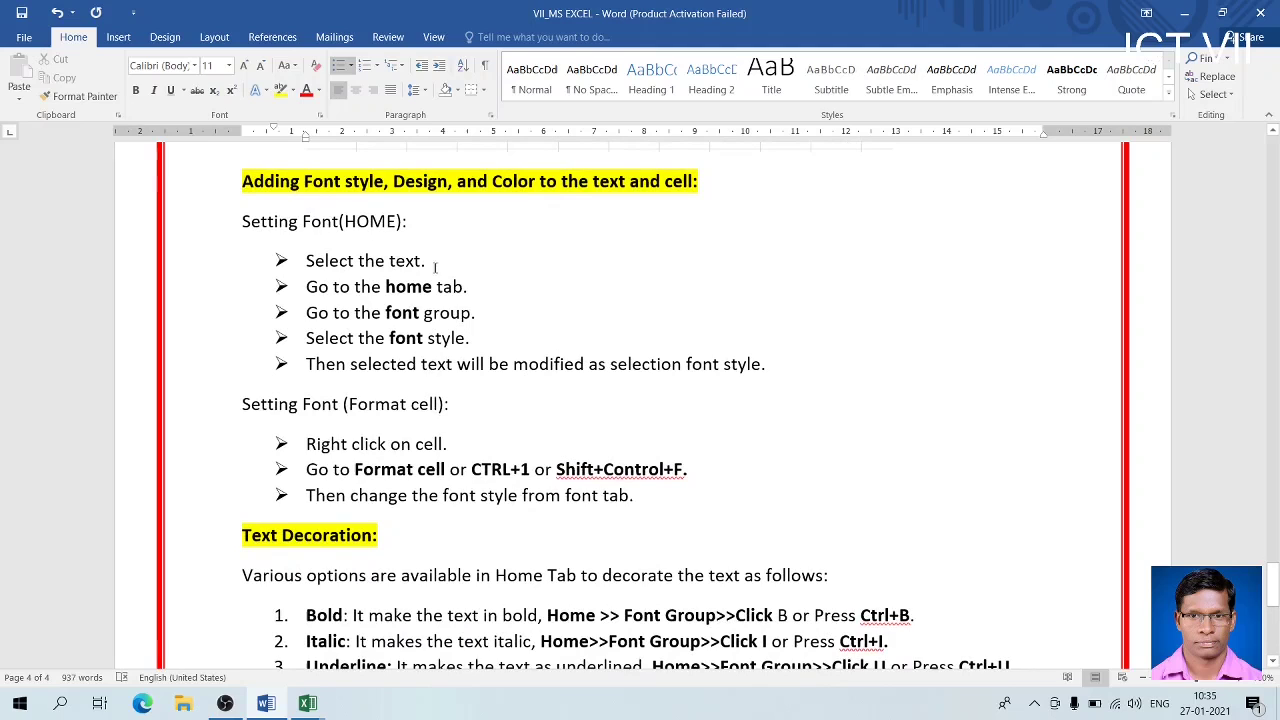
drag(434, 261, 358, 261)
drag(476, 288, 385, 287)
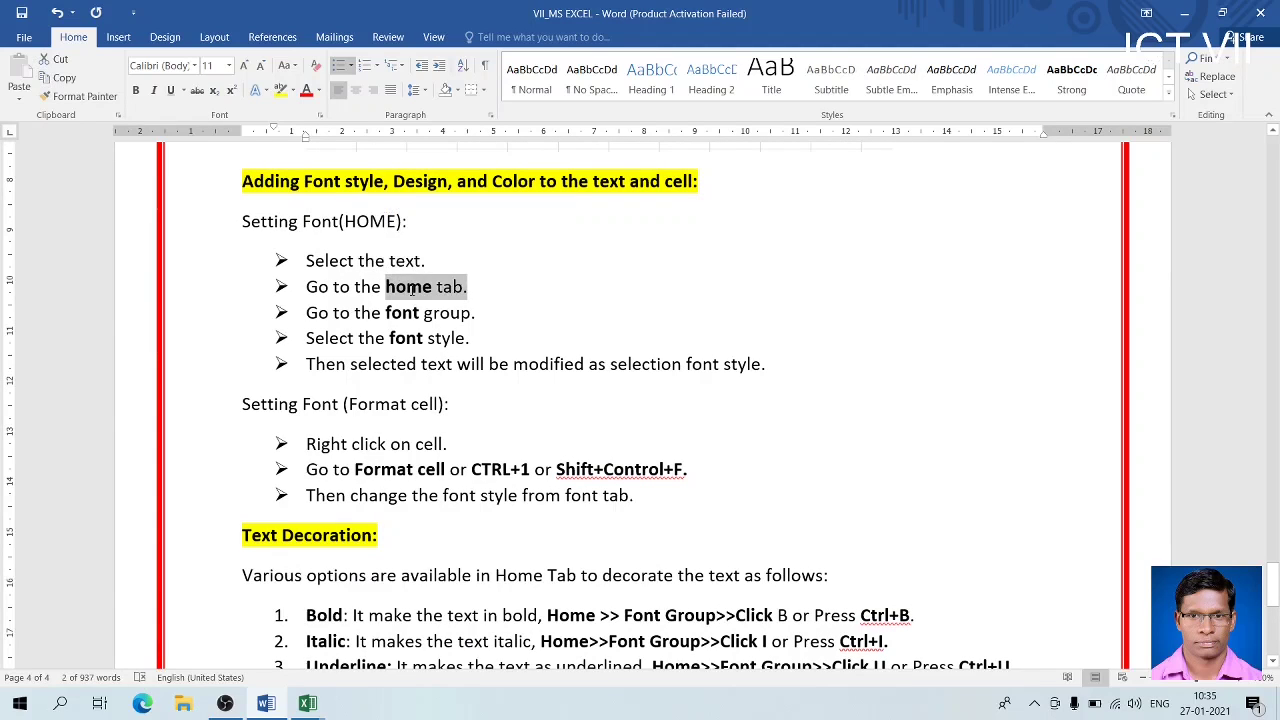
click(476, 339)
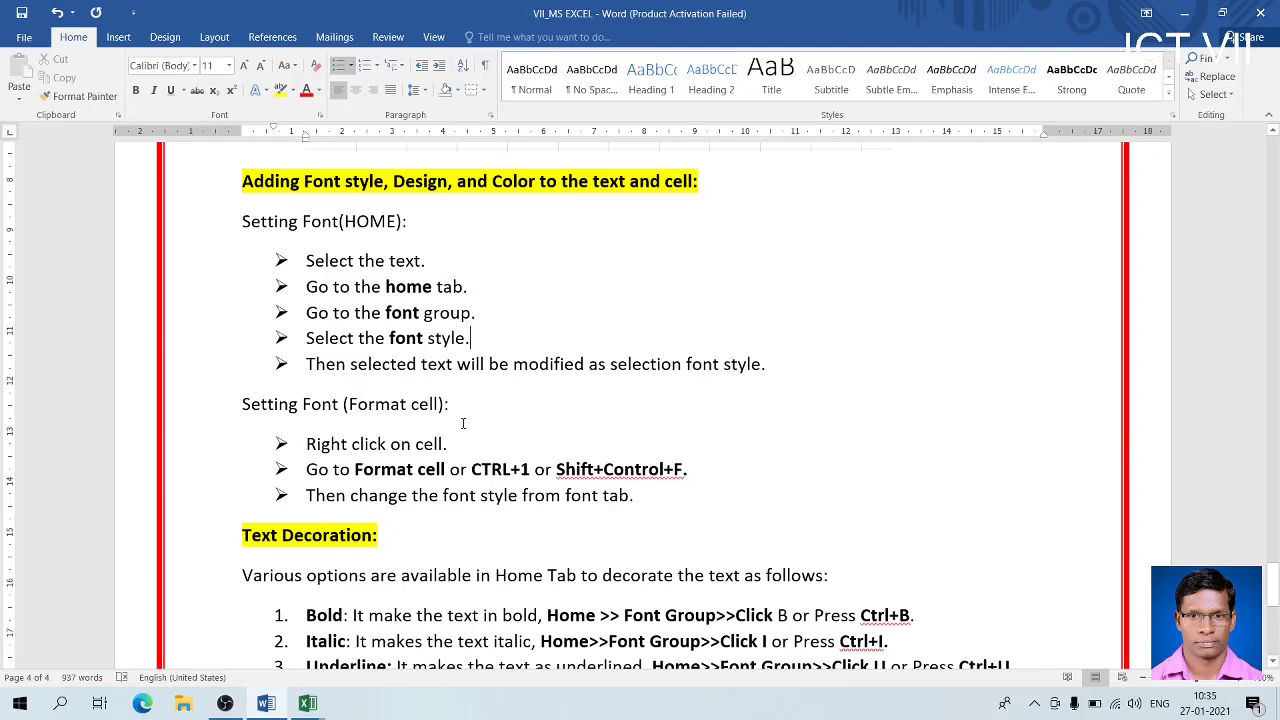
key(alt+Tab)
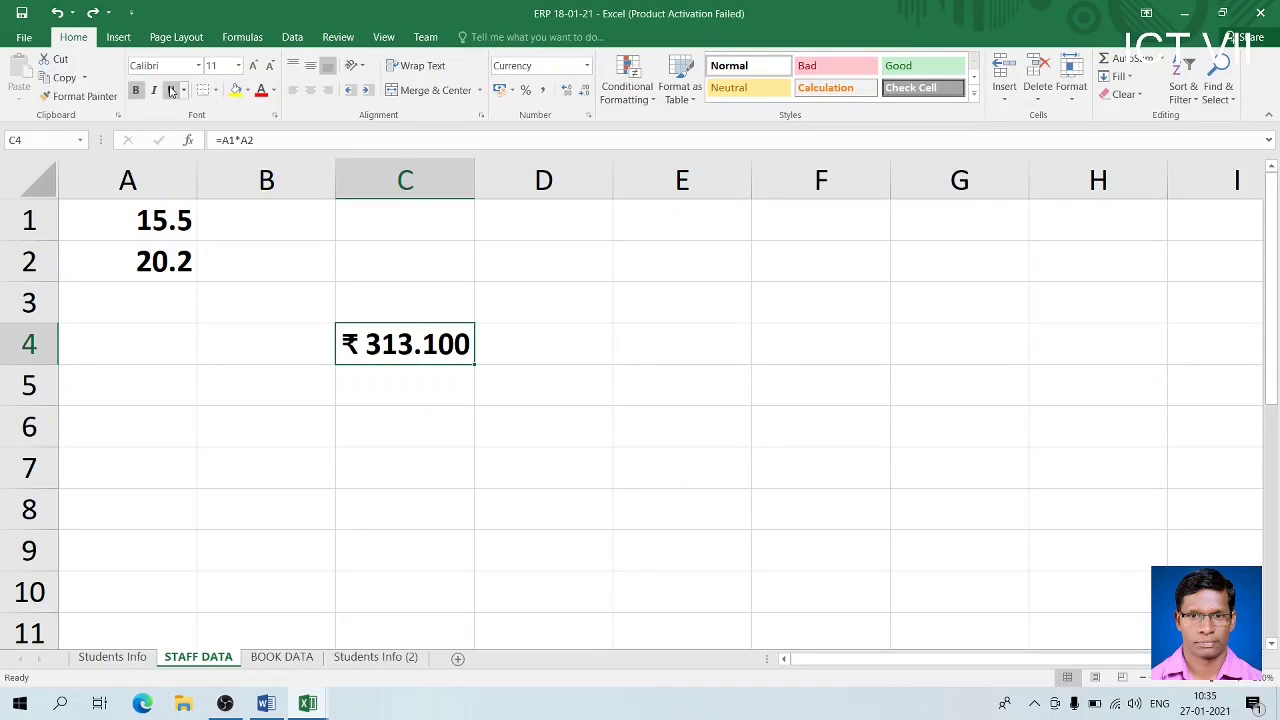
Enlarge C4's text to 14 point, fill the cell yellow and colour the text red
click(253, 66)
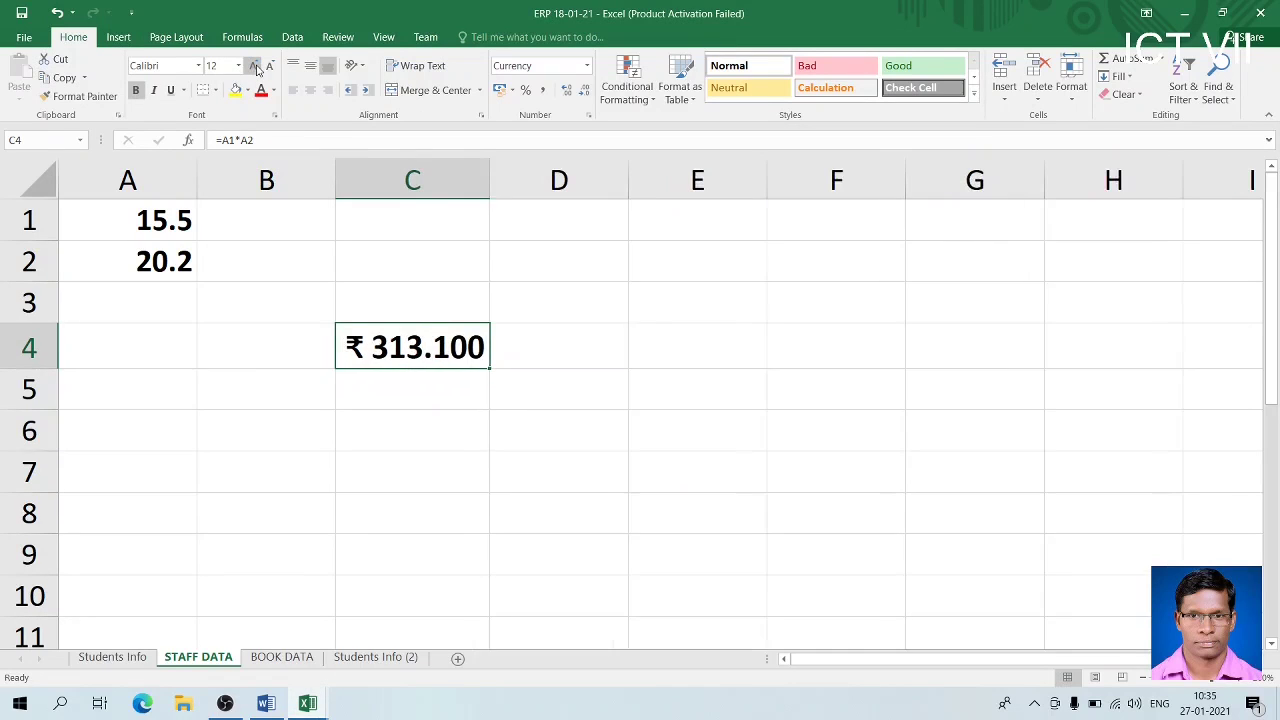
click(255, 67)
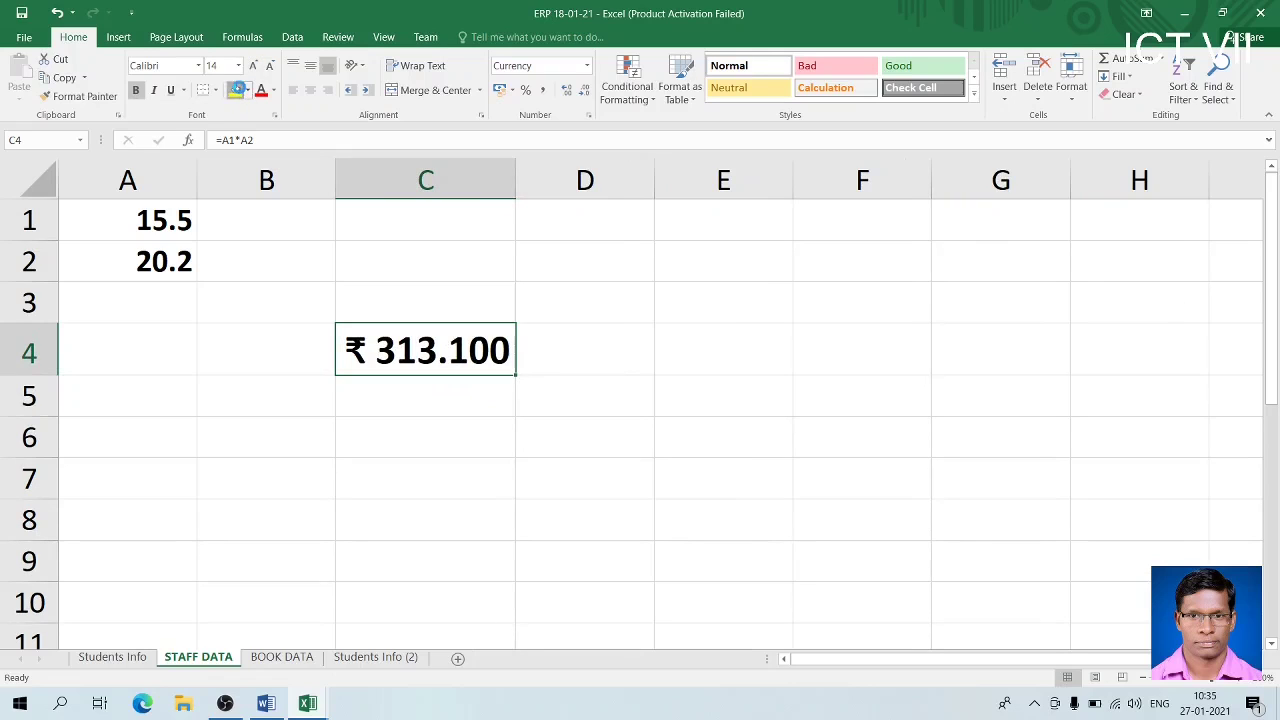
click(237, 90)
click(261, 90)
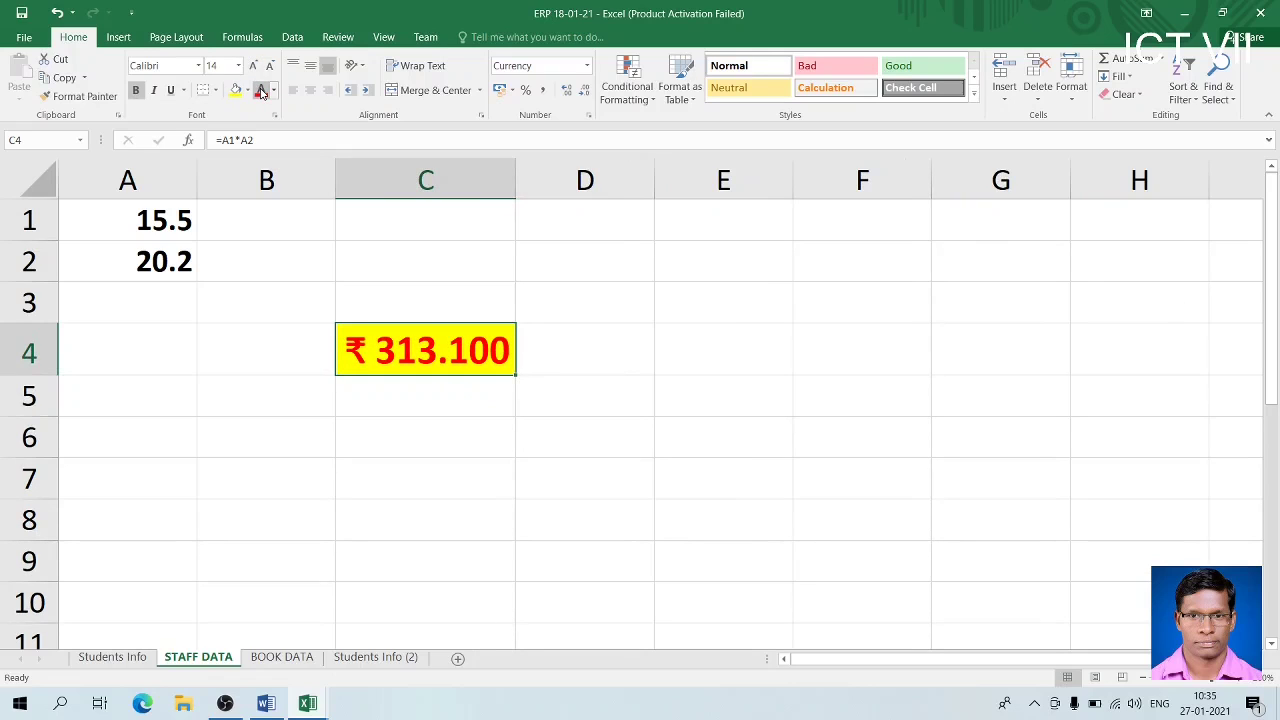
Toggle italic off, remove bold, and set C4's font to Bodoni MT Black
click(155, 91)
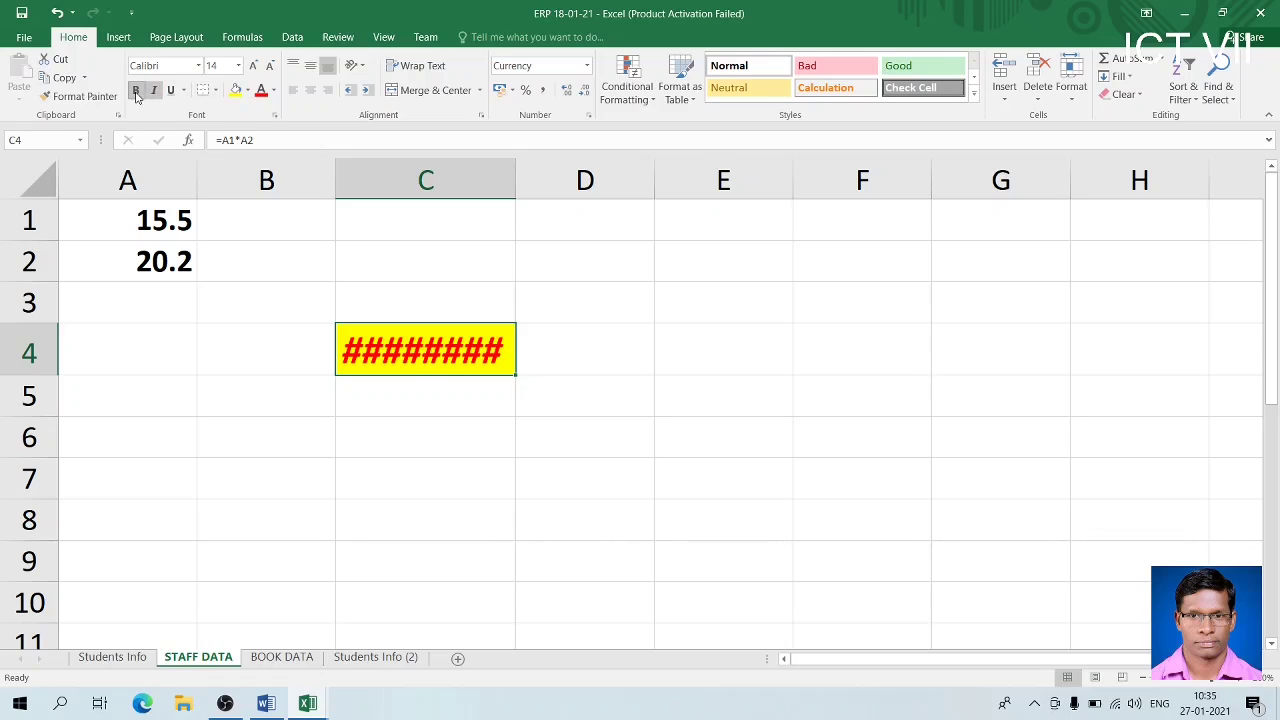
click(136, 90)
click(155, 91)
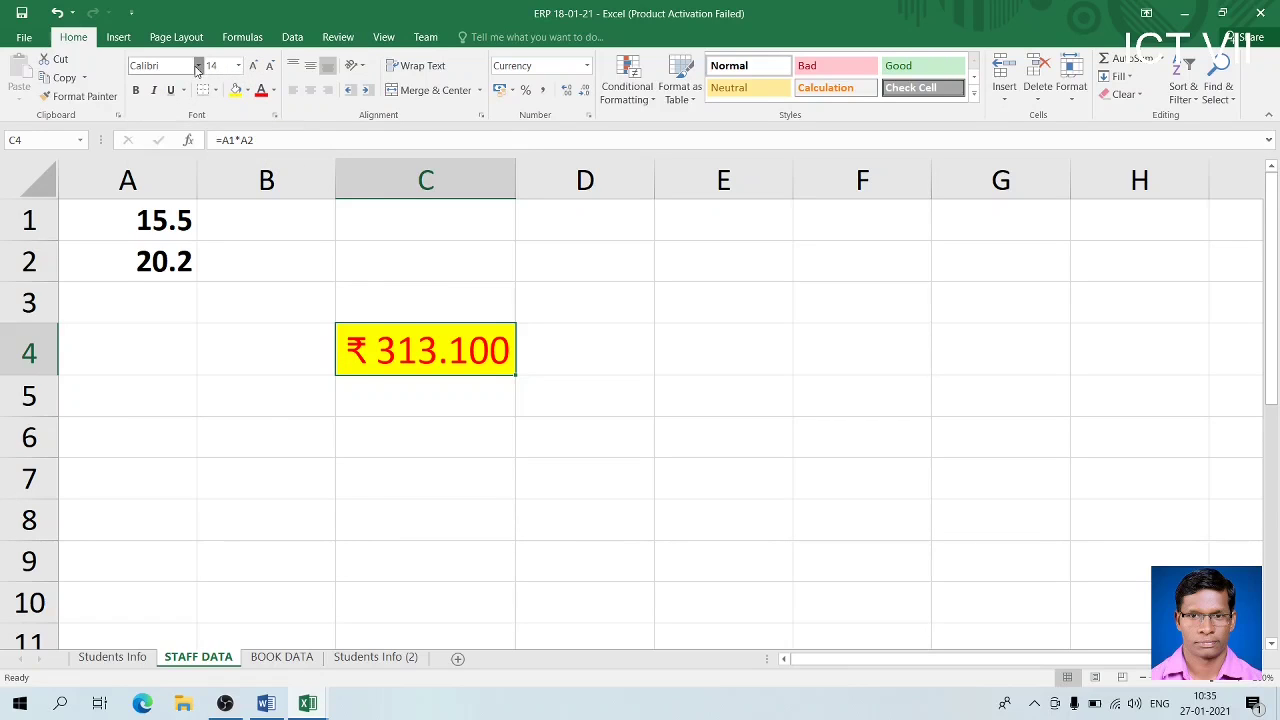
click(198, 65)
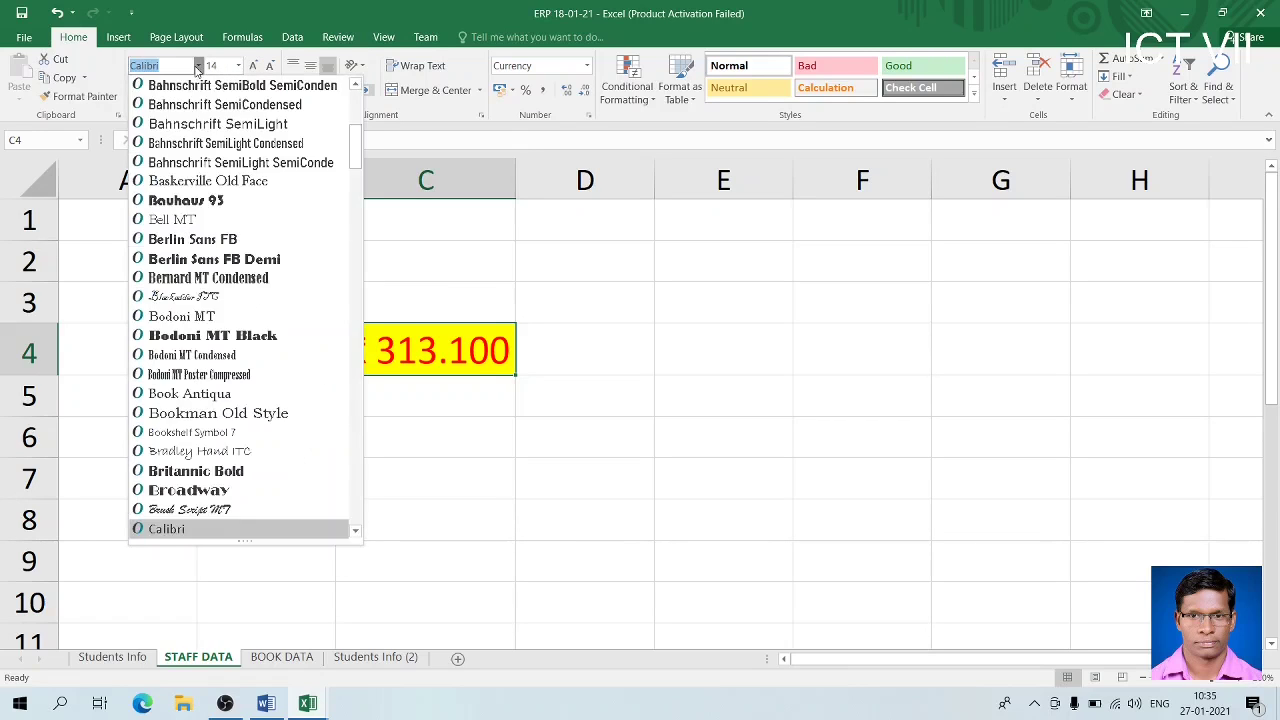
click(198, 337)
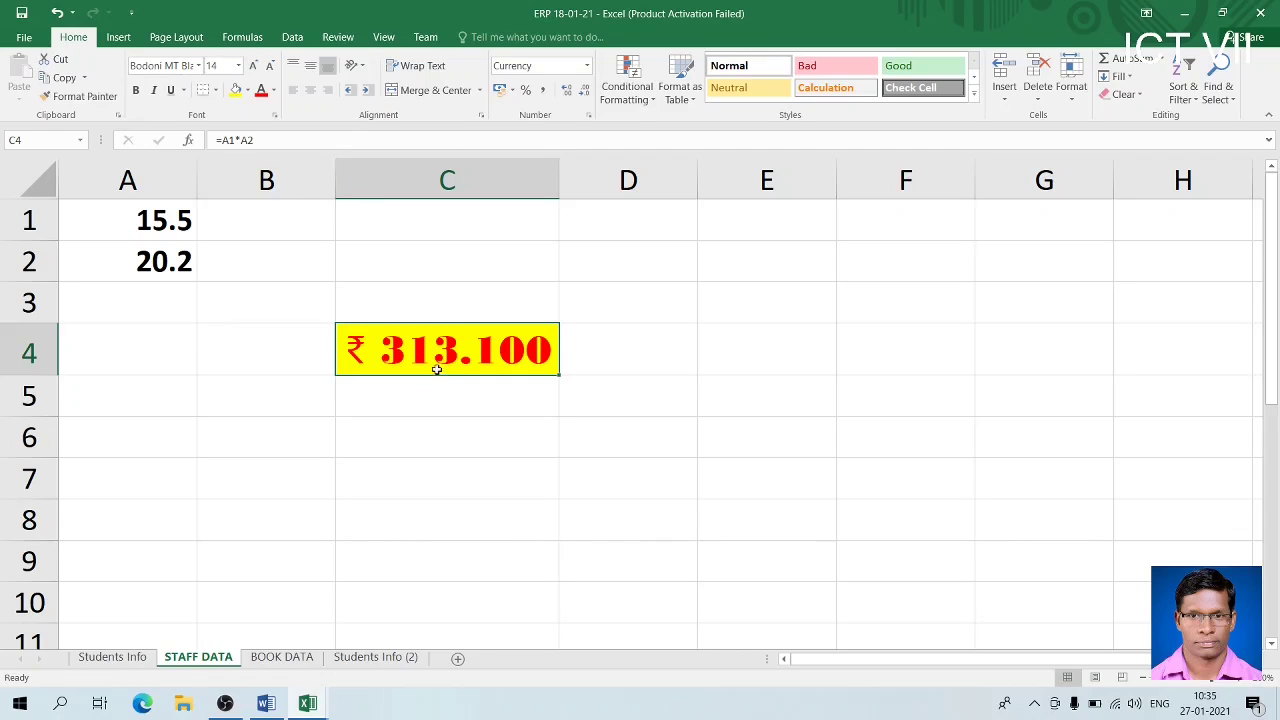
Set C4's font colour to purple in the Format Cells Font tab
right_click(415, 348)
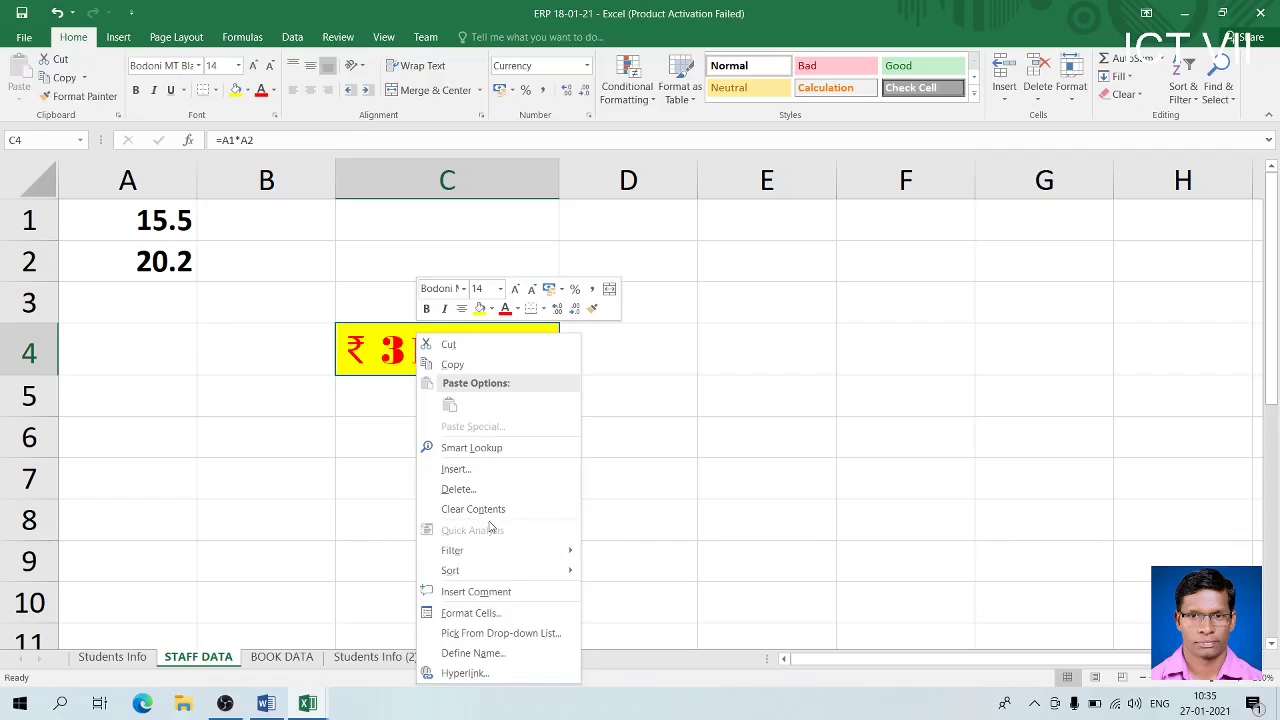
click(480, 613)
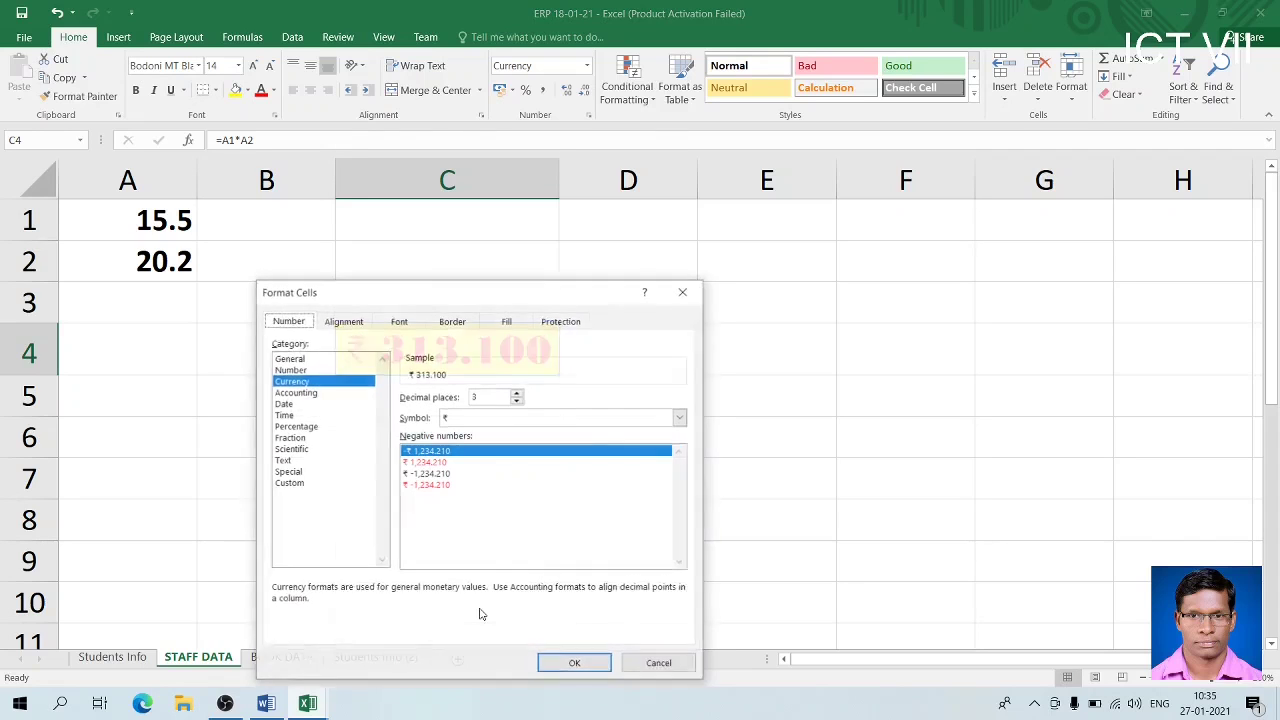
click(405, 329)
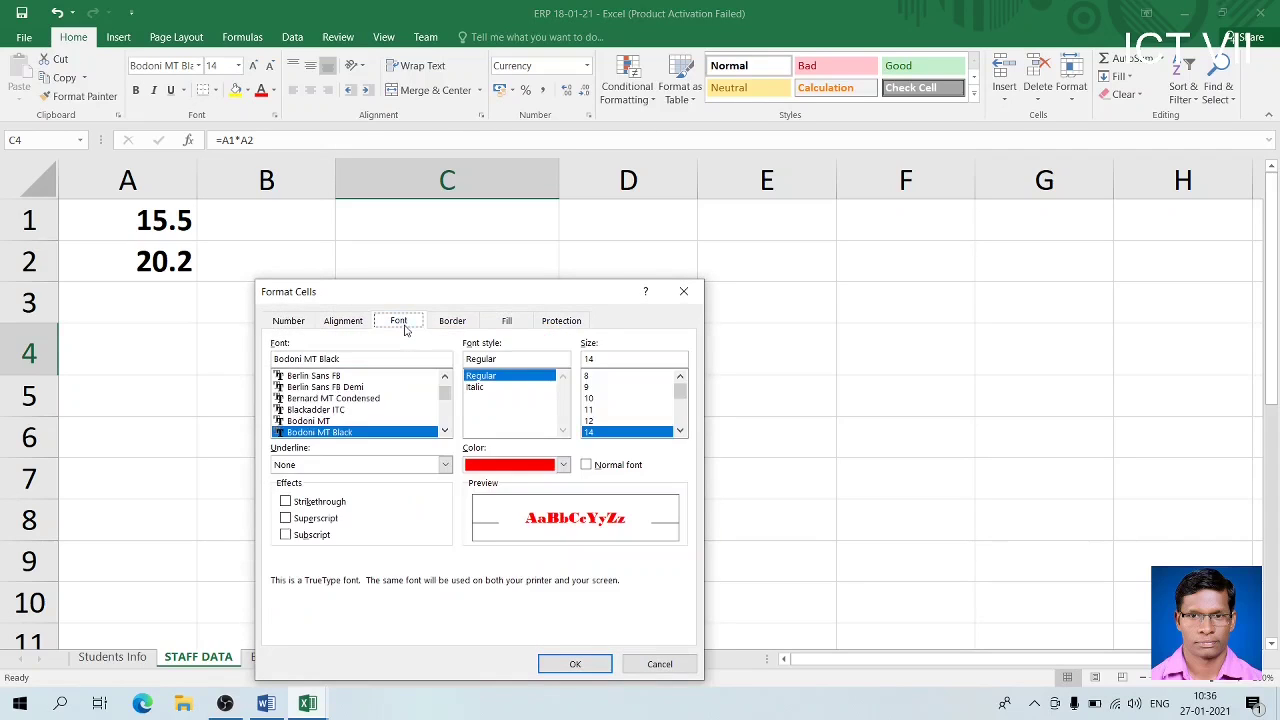
click(563, 465)
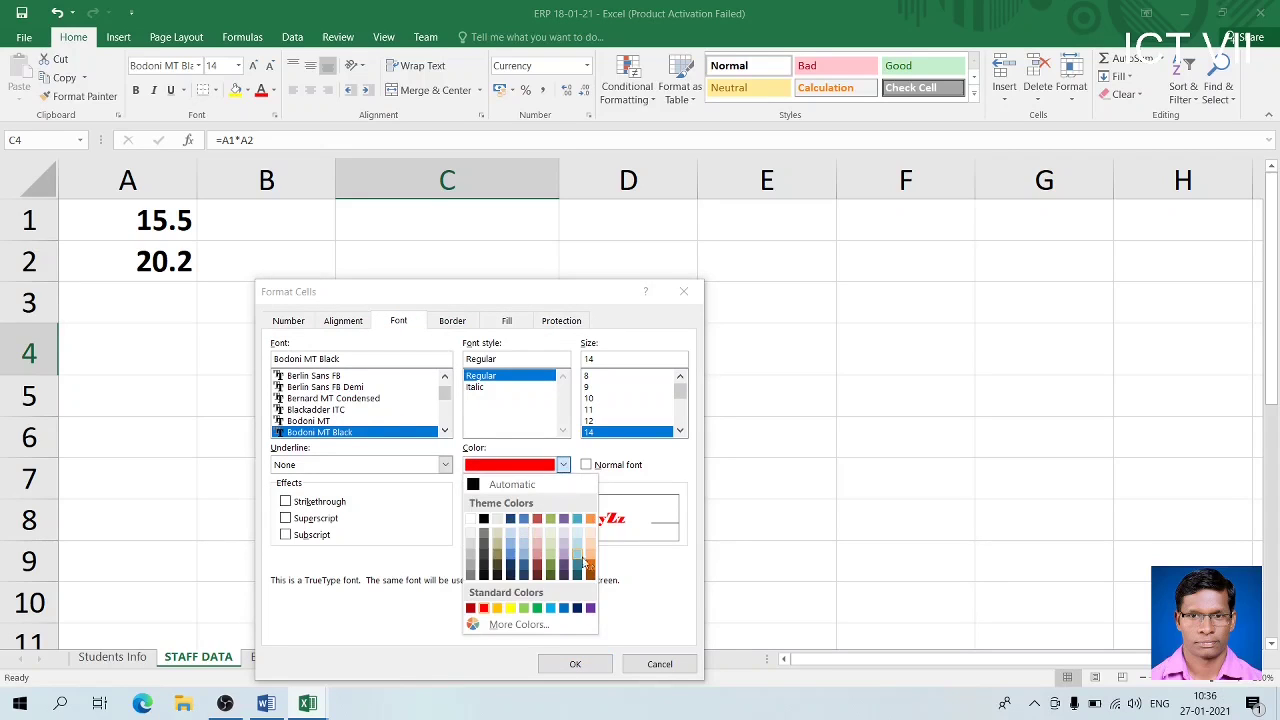
click(591, 609)
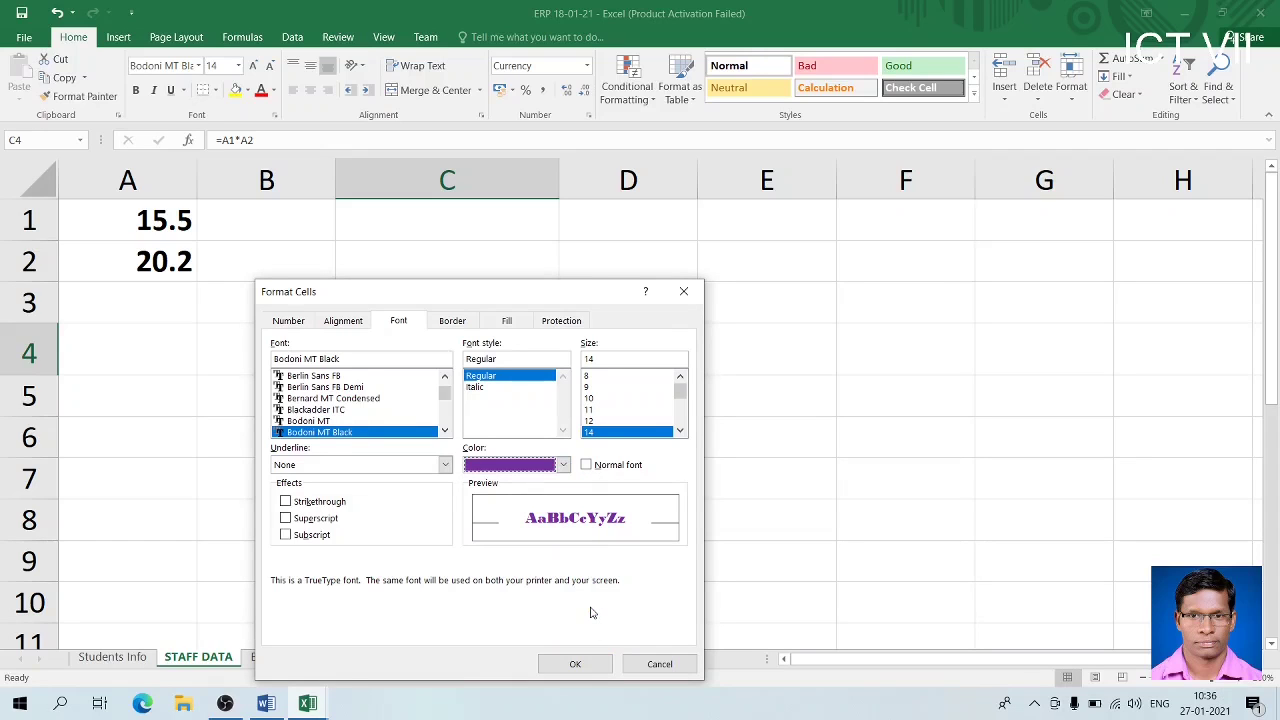
click(585, 666)
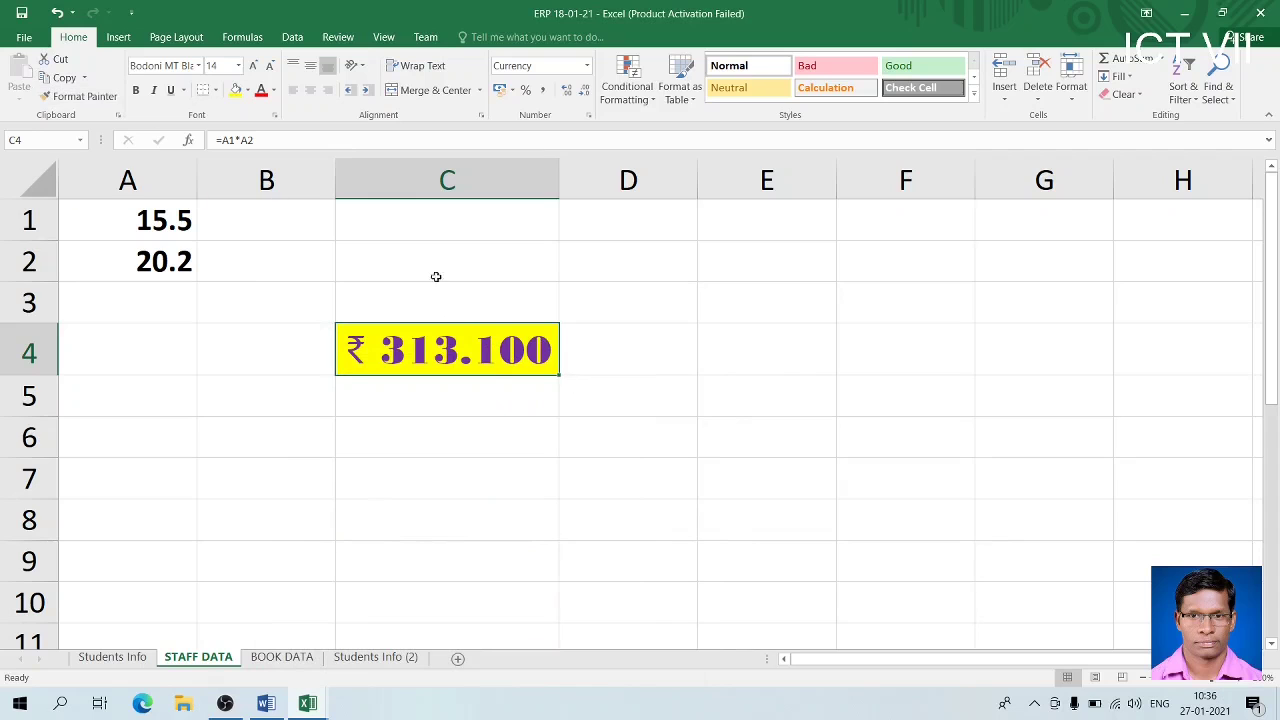
key(alt+Tab)
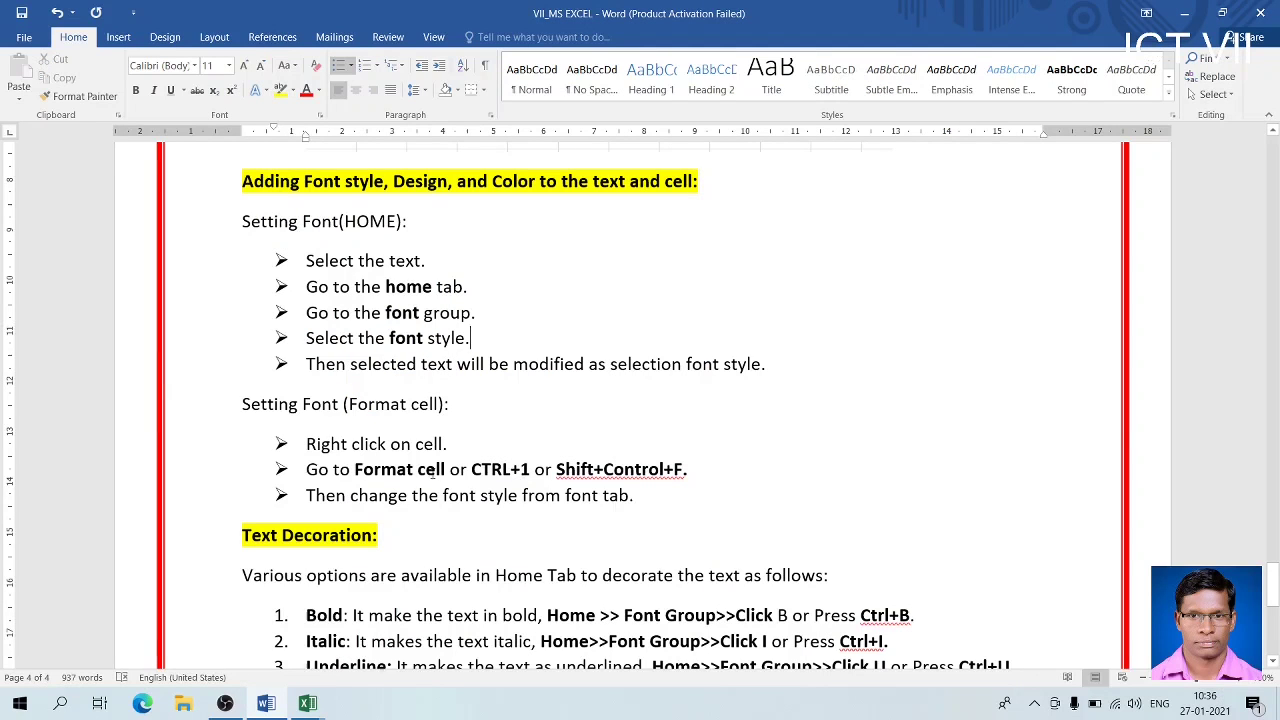
key(alt+Tab)
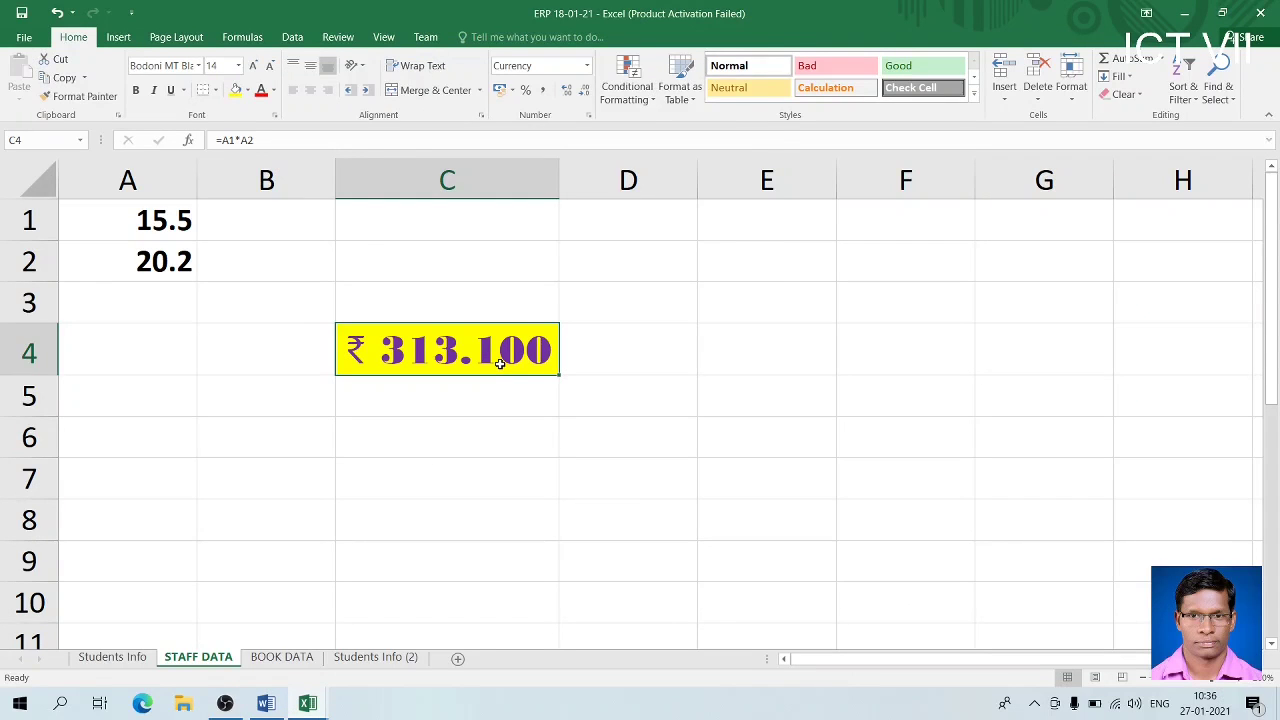
key(ctrl+1)
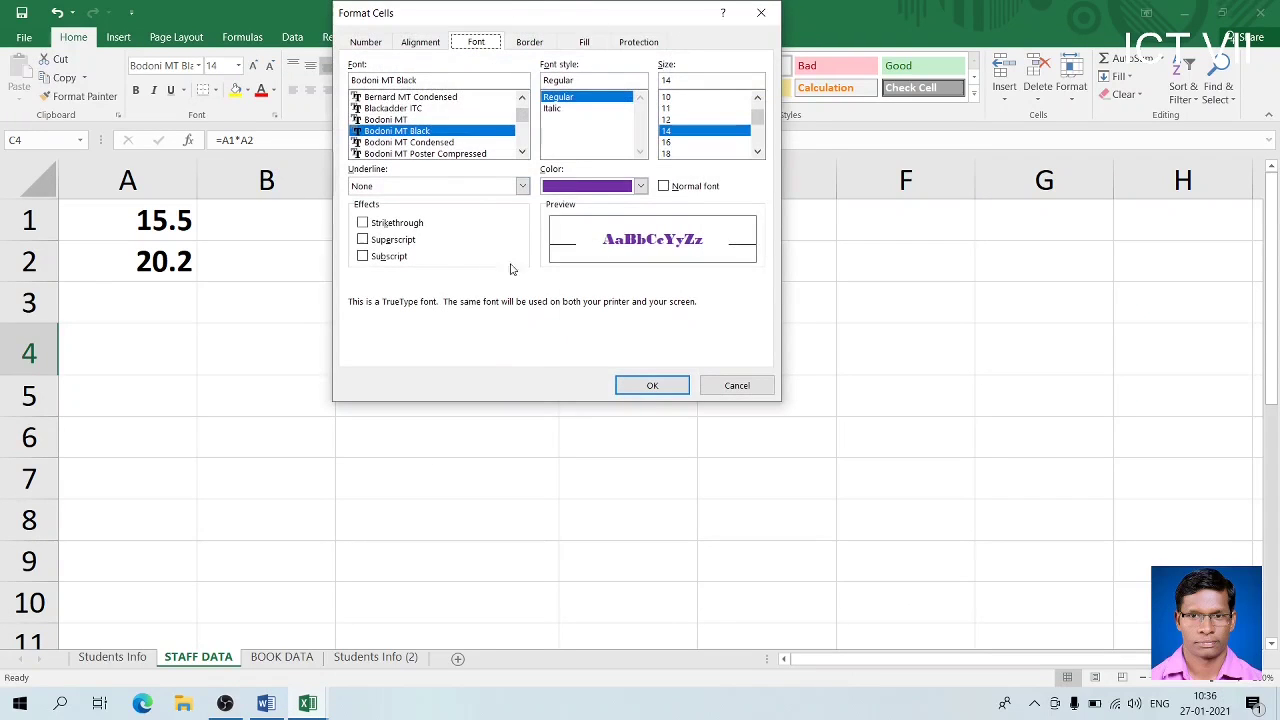
click(761, 12)
key(alt+Tab)
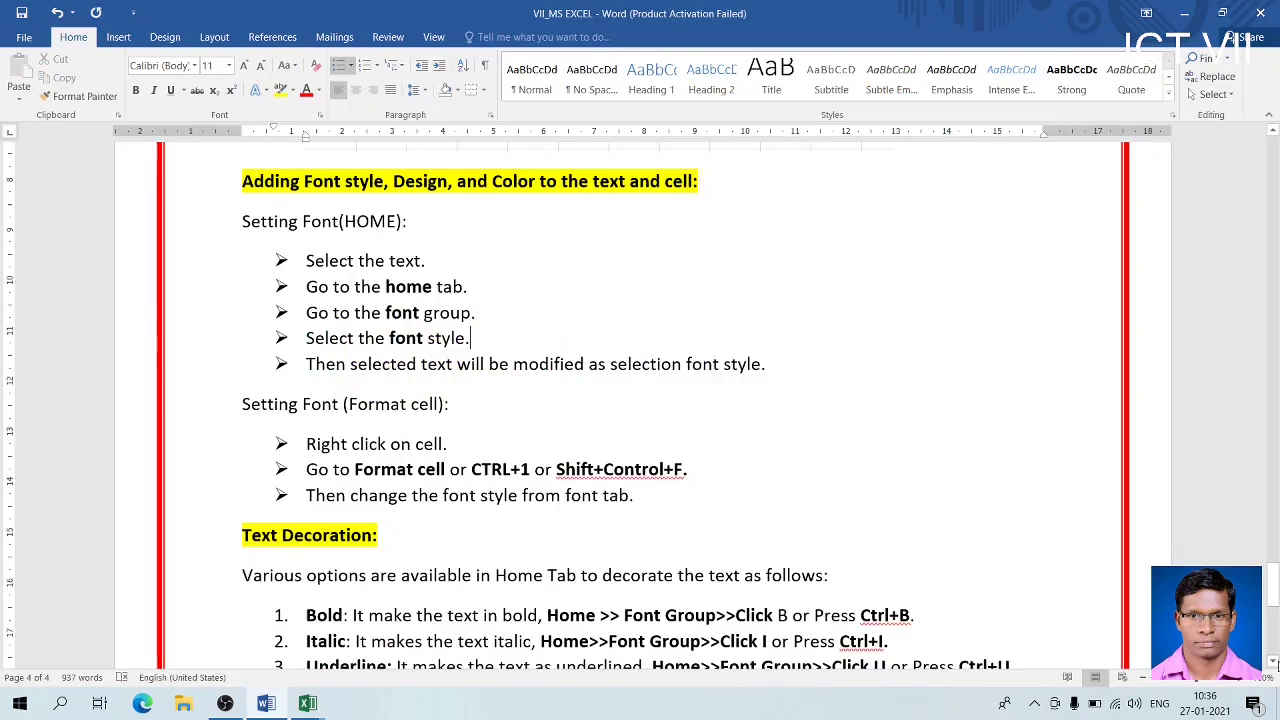
scroll(1273, 665, down, 5)
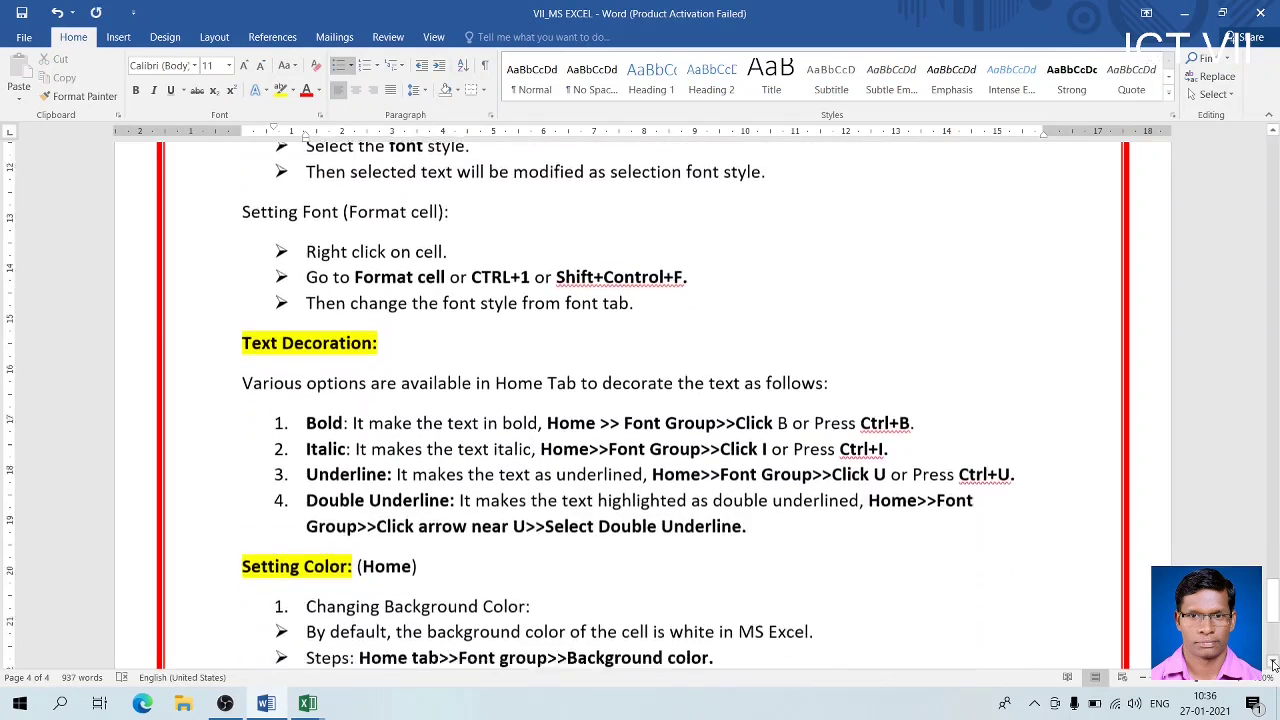
scroll(1273, 665, down, 1)
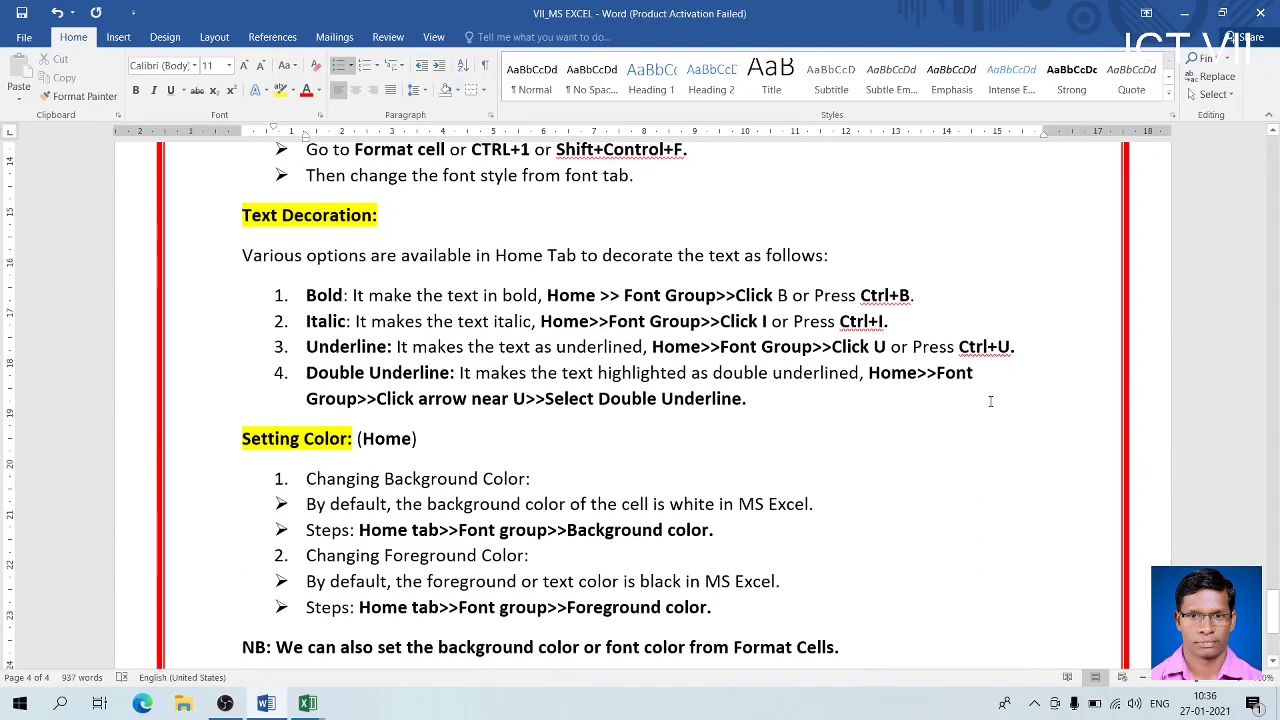
key(alt+Tab)
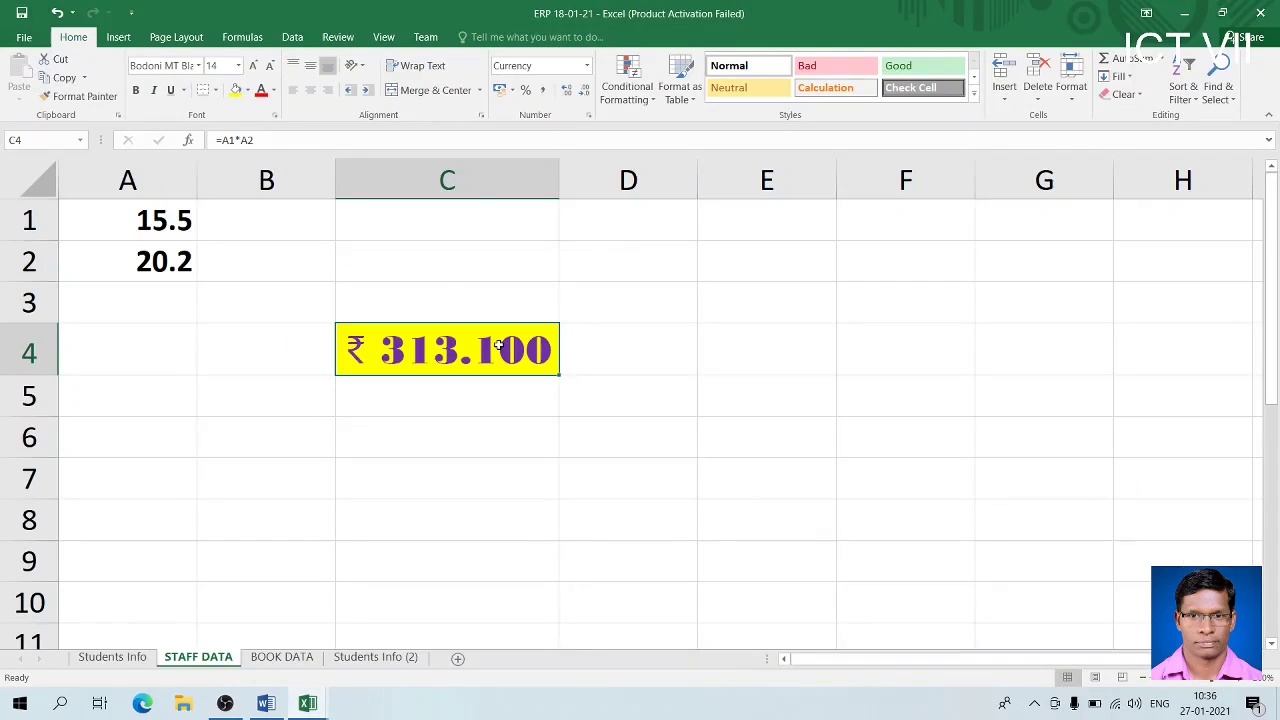
Apply italic and underline to C4, then turn both off again
click(154, 96)
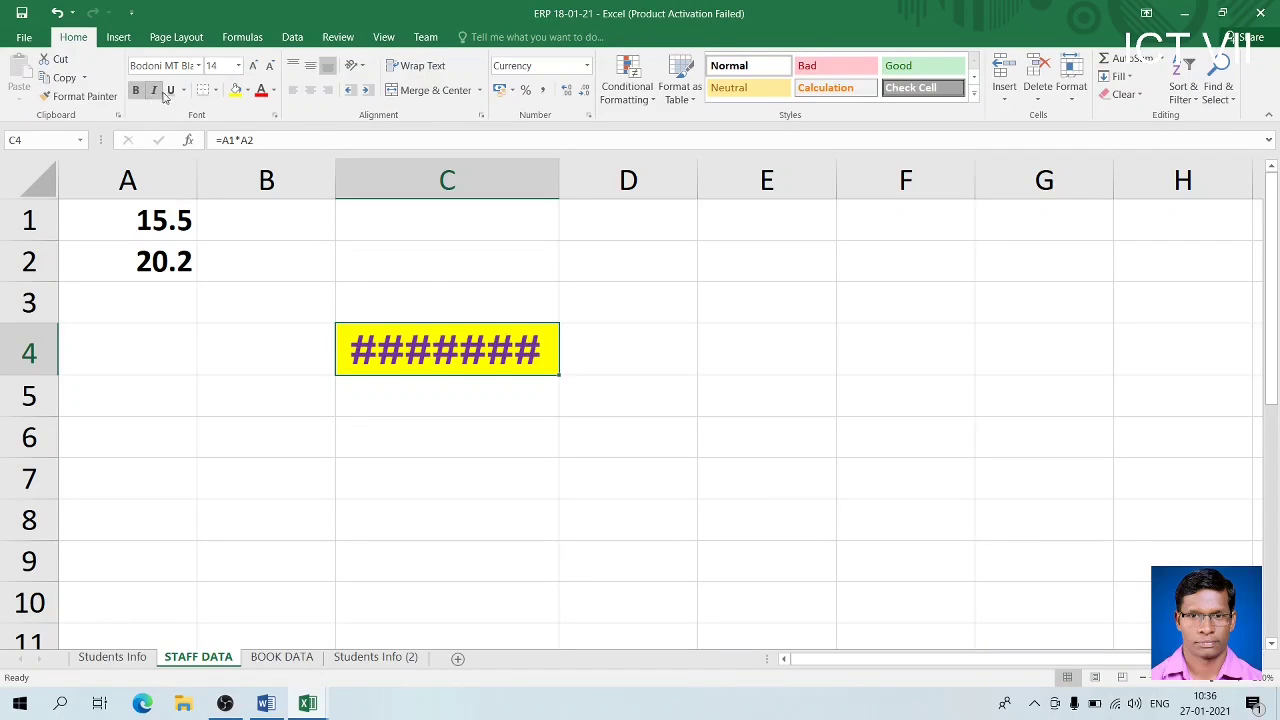
click(171, 91)
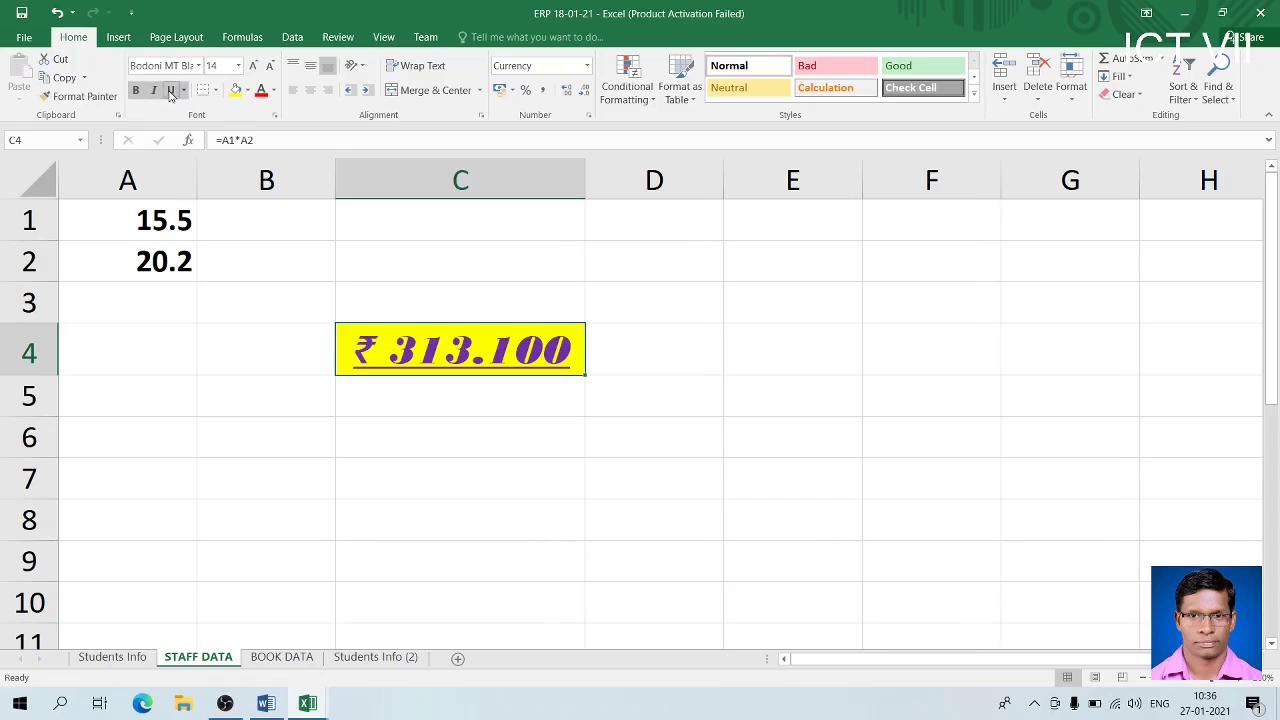
click(171, 91)
click(155, 92)
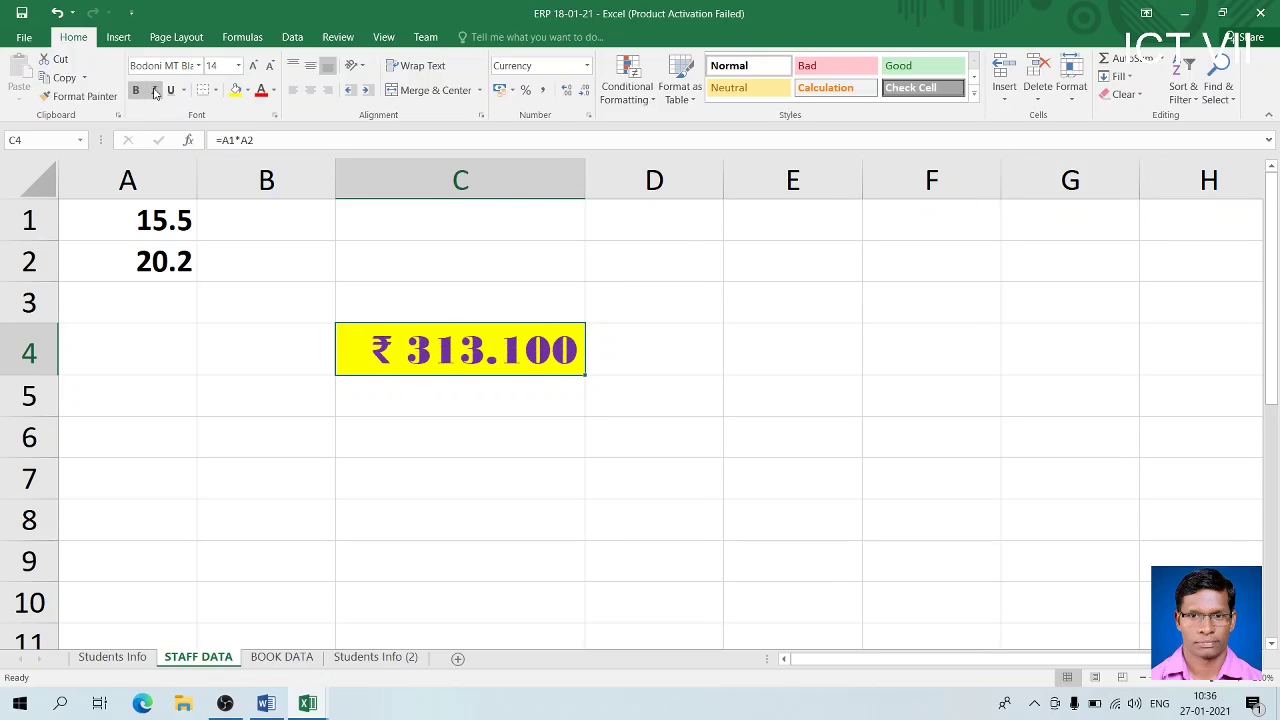
Give the C4 value ₹ 313.100 a double underline and return to the Word notes
click(266, 703)
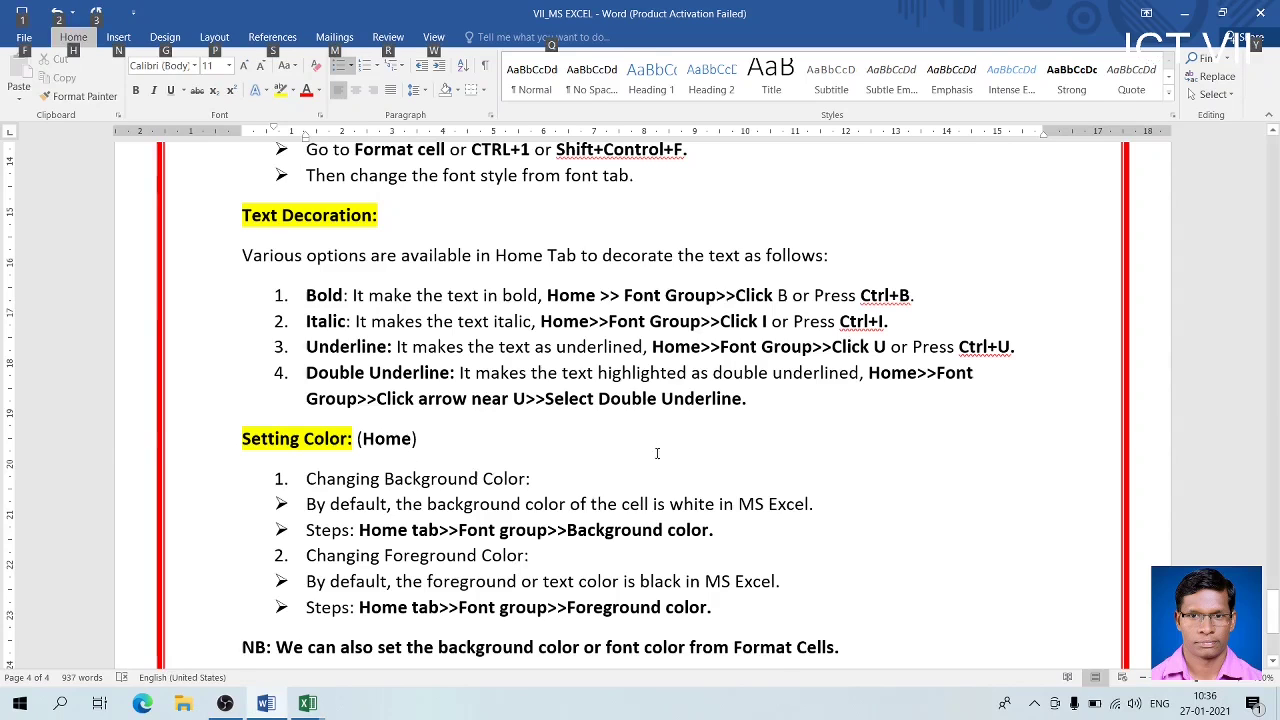
key(alt+Tab)
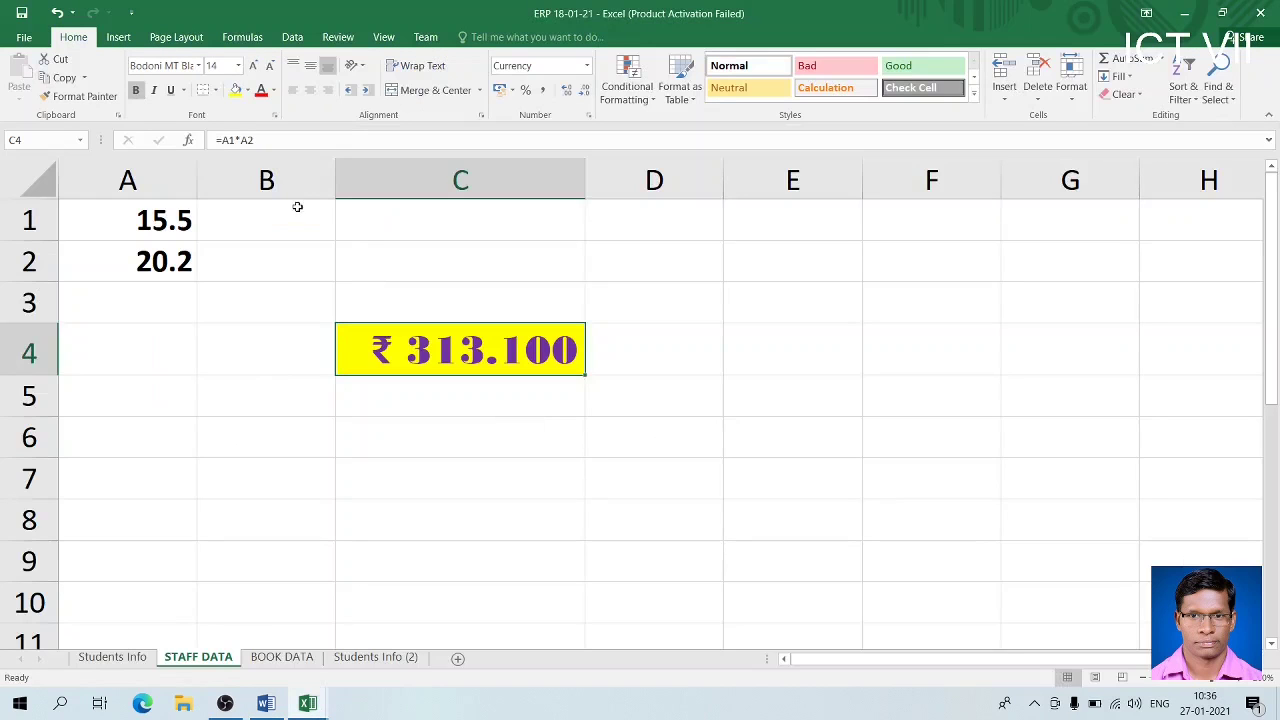
click(183, 91)
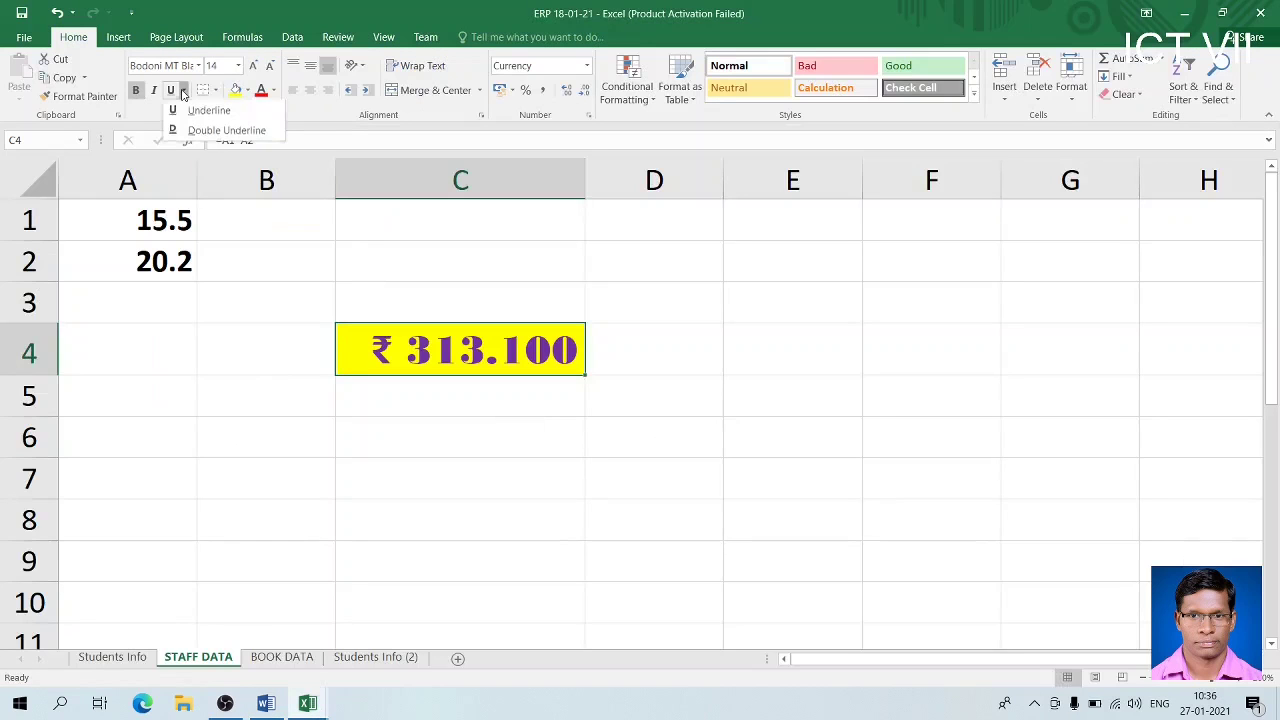
click(211, 132)
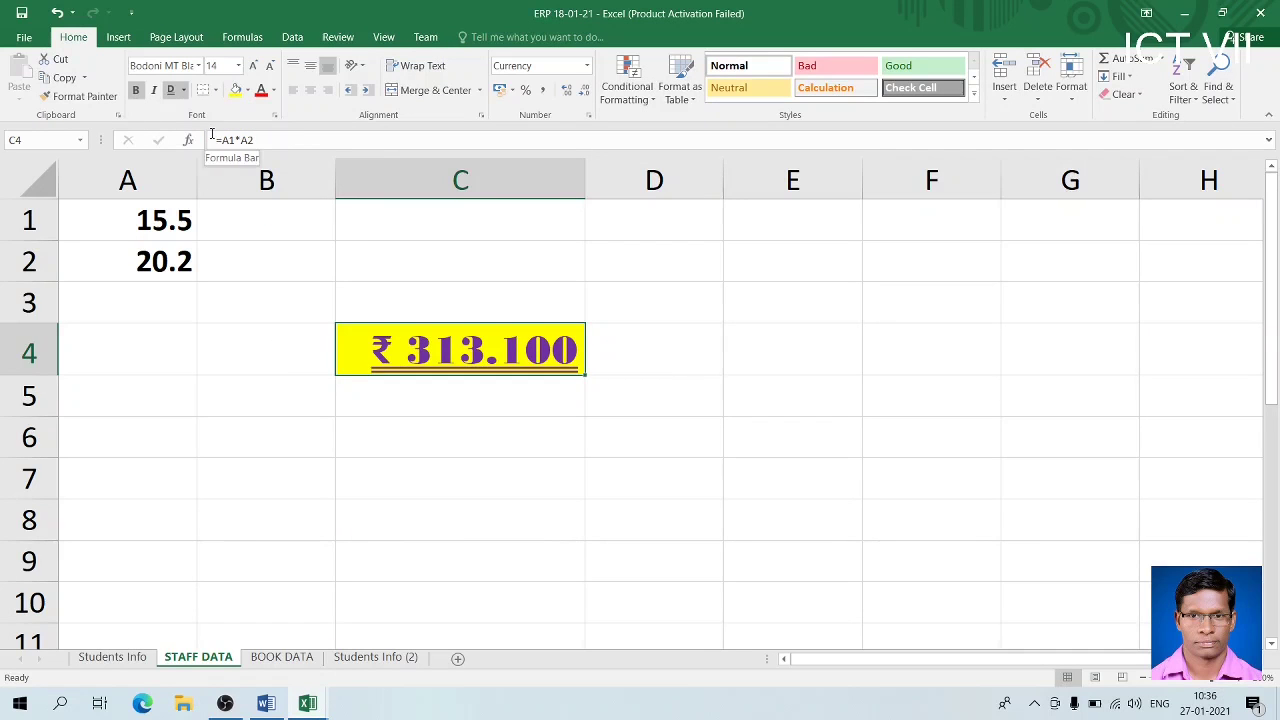
key(alt+Tab)
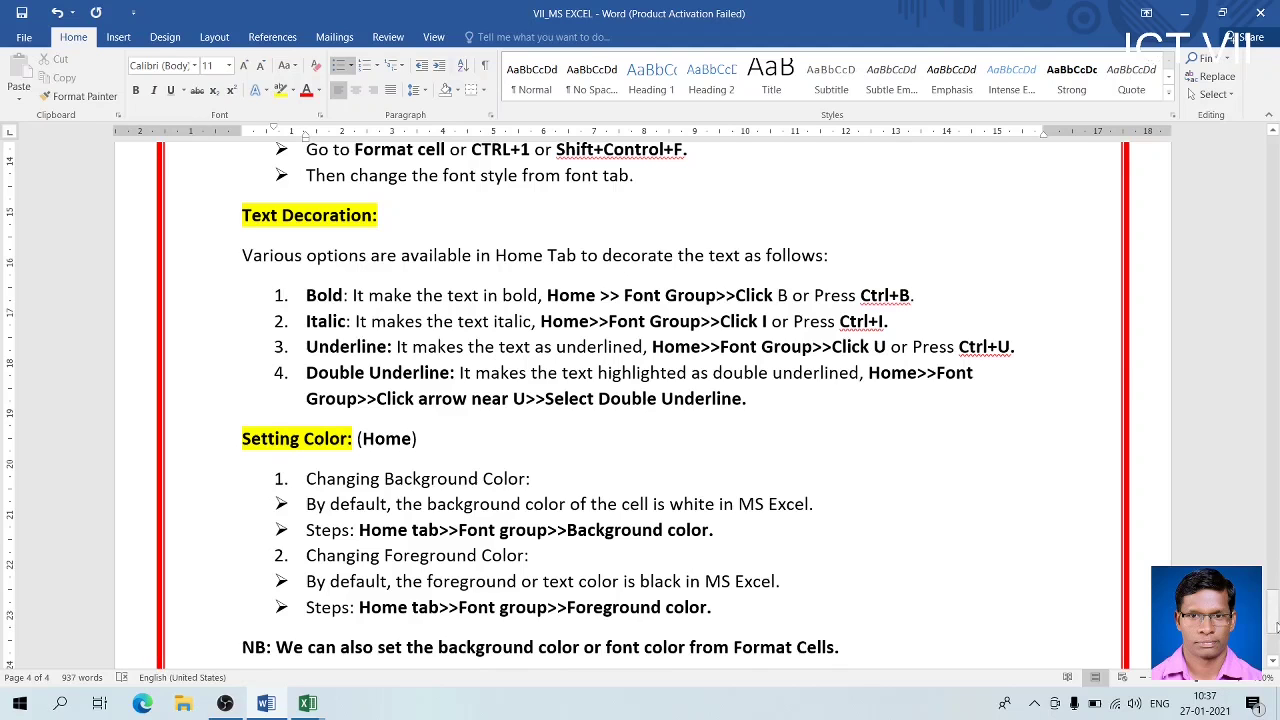
Change Excel cell C4's fill from yellow to light blue, then return to the Word notes
drag(1275, 626, 1276, 648)
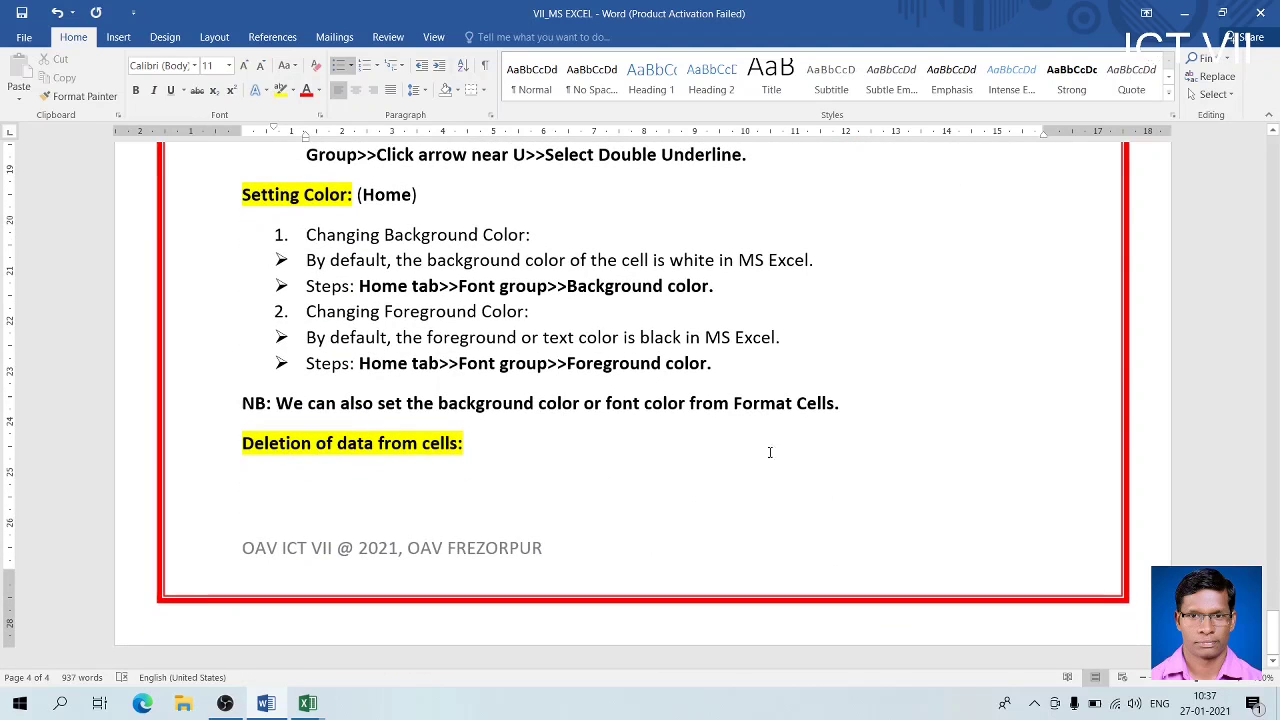
key(alt+Tab)
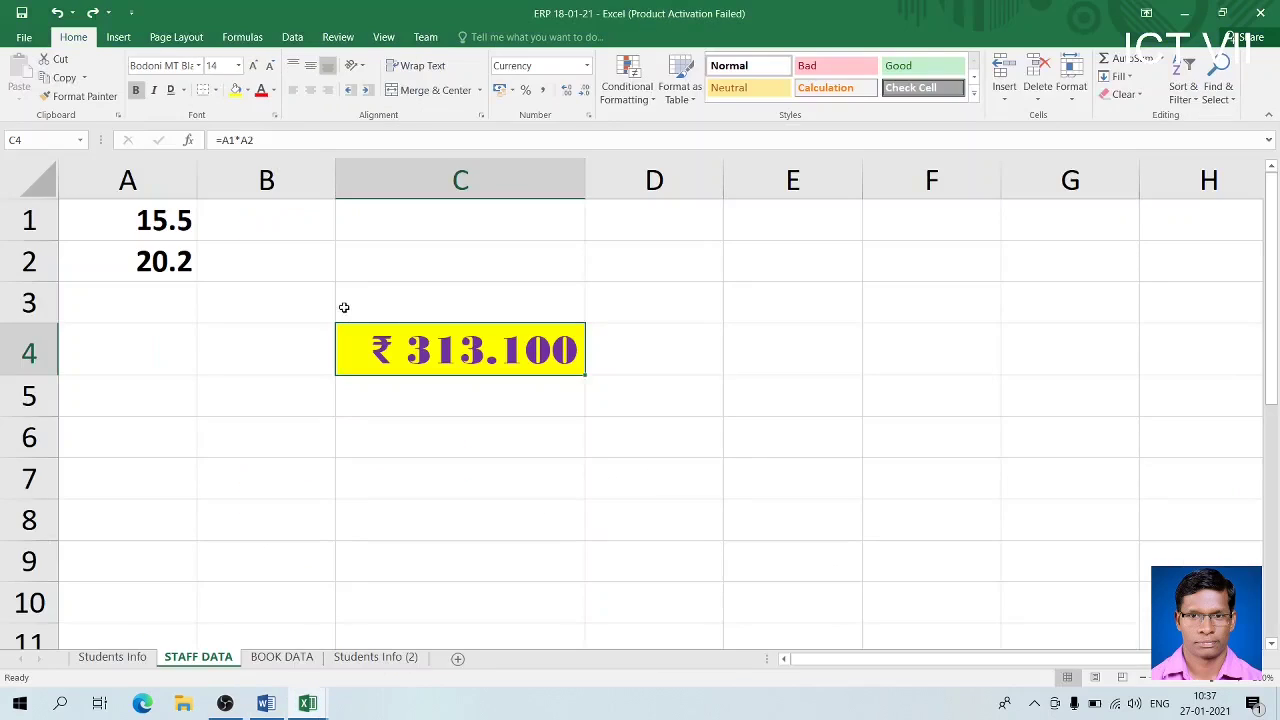
click(248, 90)
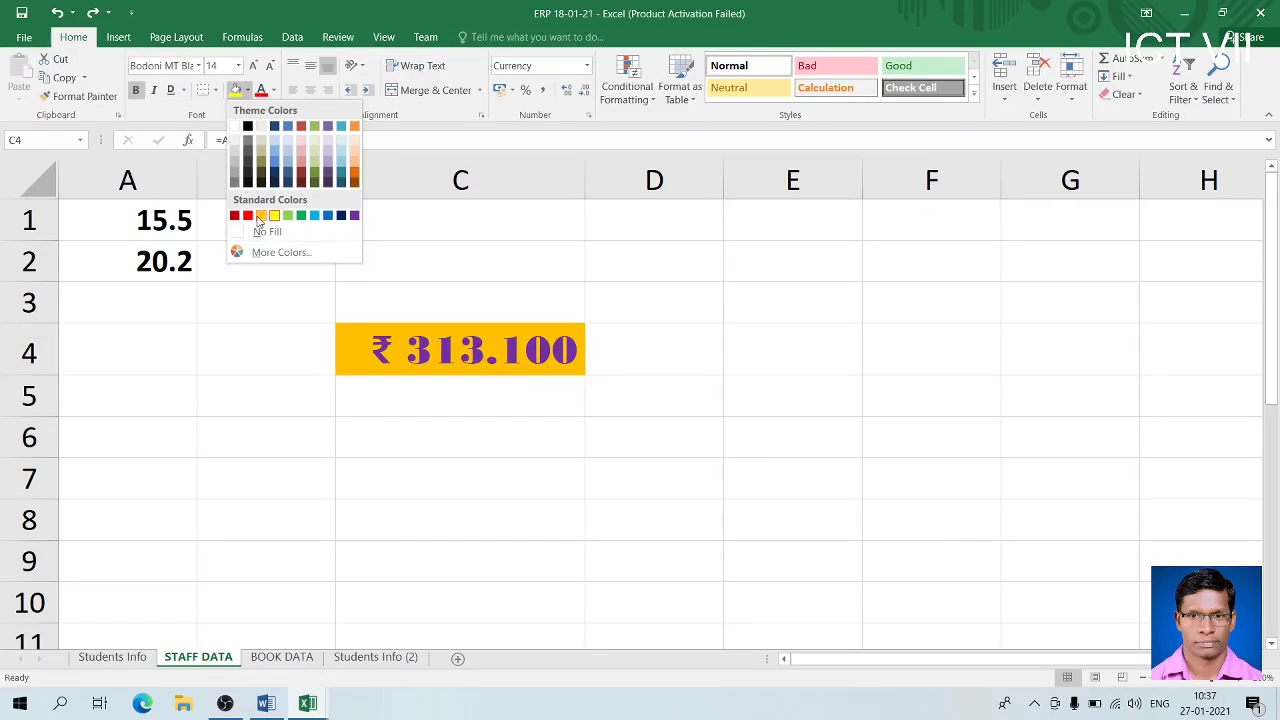
click(338, 153)
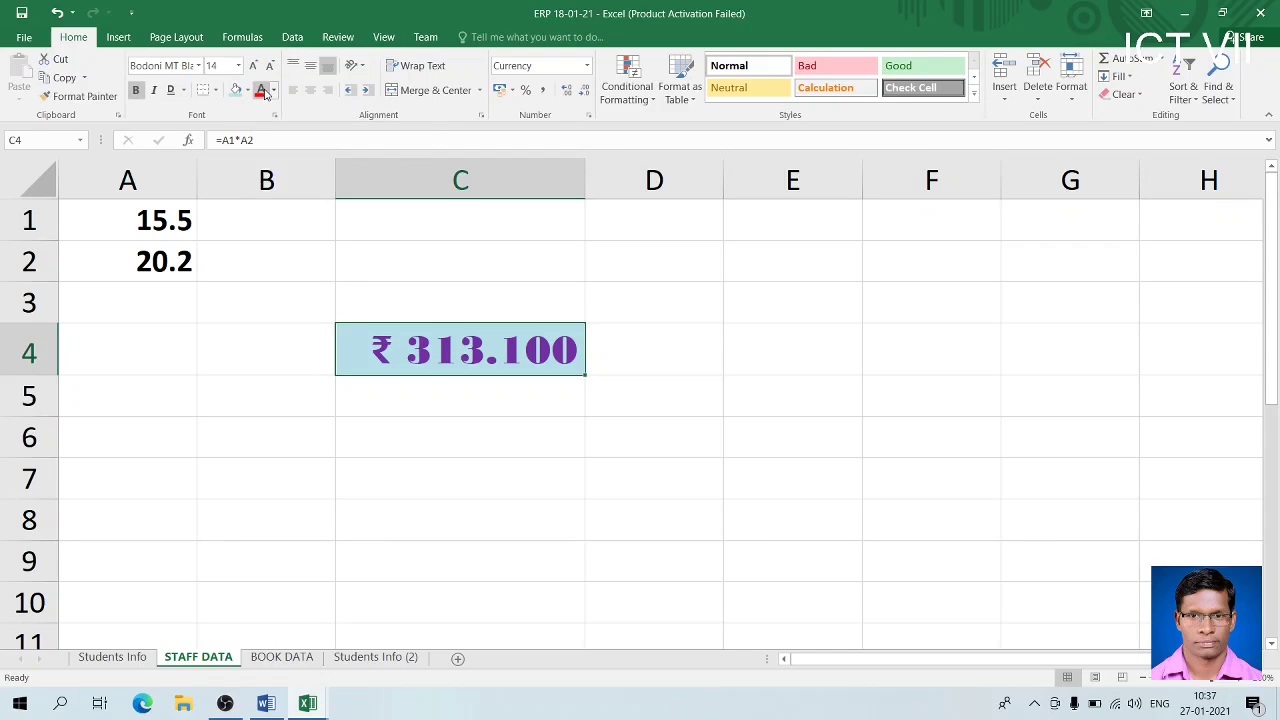
key(alt+Tab)
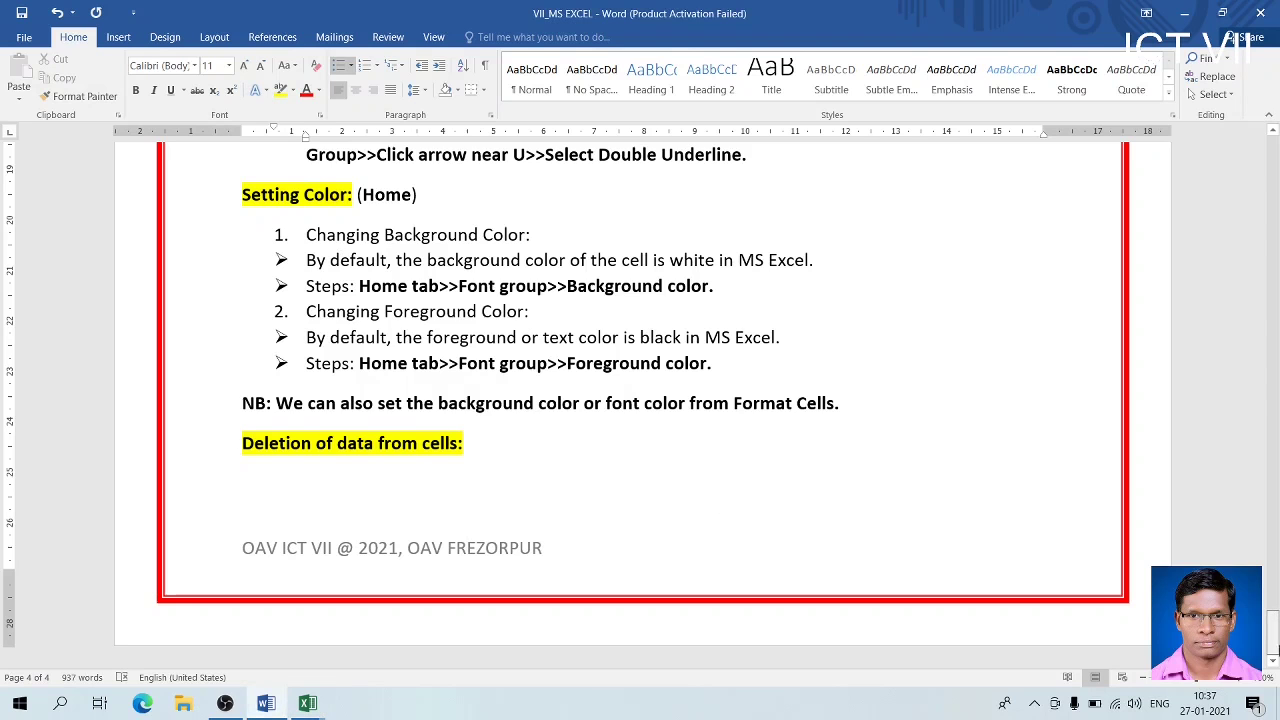
Scroll through the Word notes and look over the Excel workbook
scroll(1275, 648, up, 6)
scroll(1275, 648, down, 6)
scroll(1275, 640, up, 12)
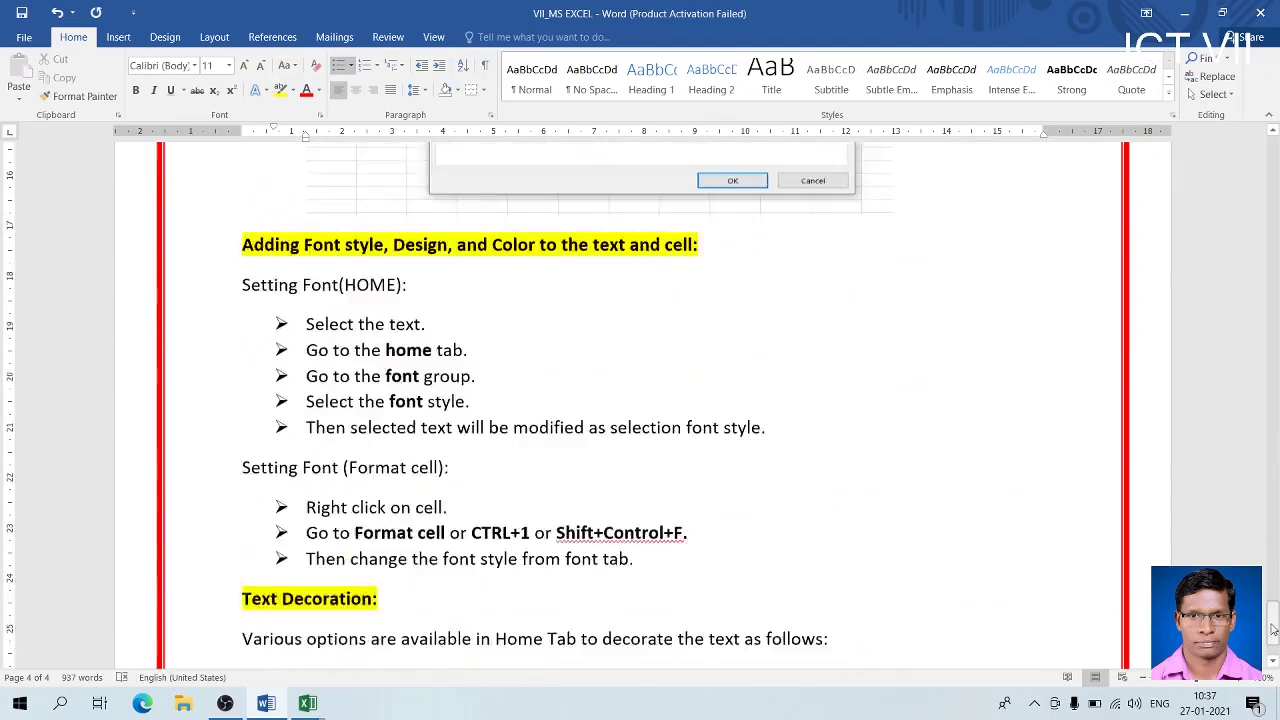
scroll(1274, 628, down, 12)
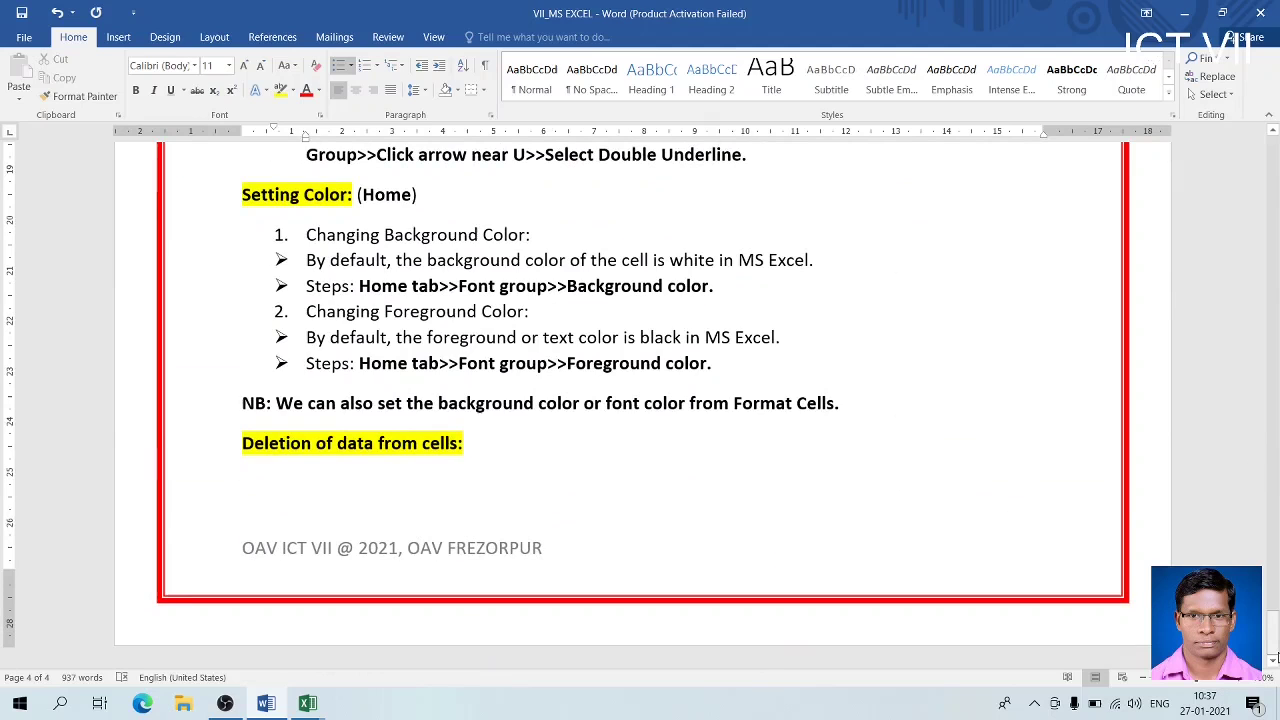
key(alt+Tab)
key(alt+Tab)
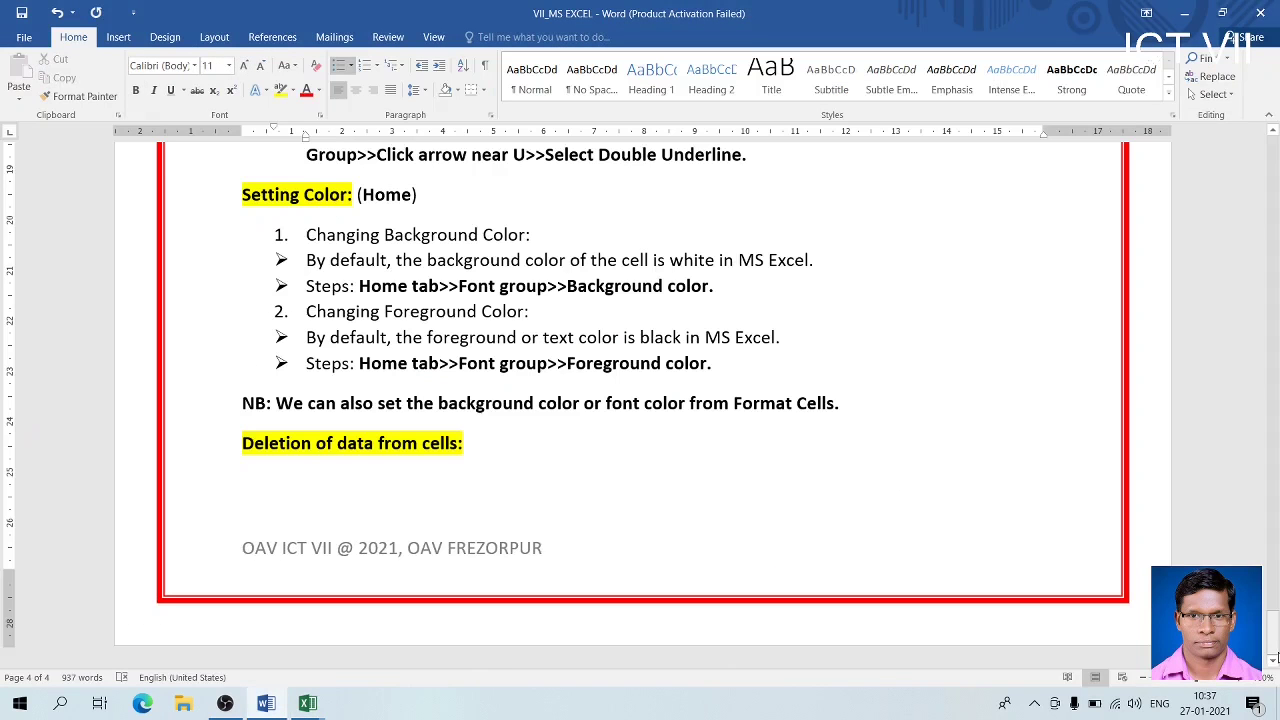
drag(1274, 627, 1274, 460)
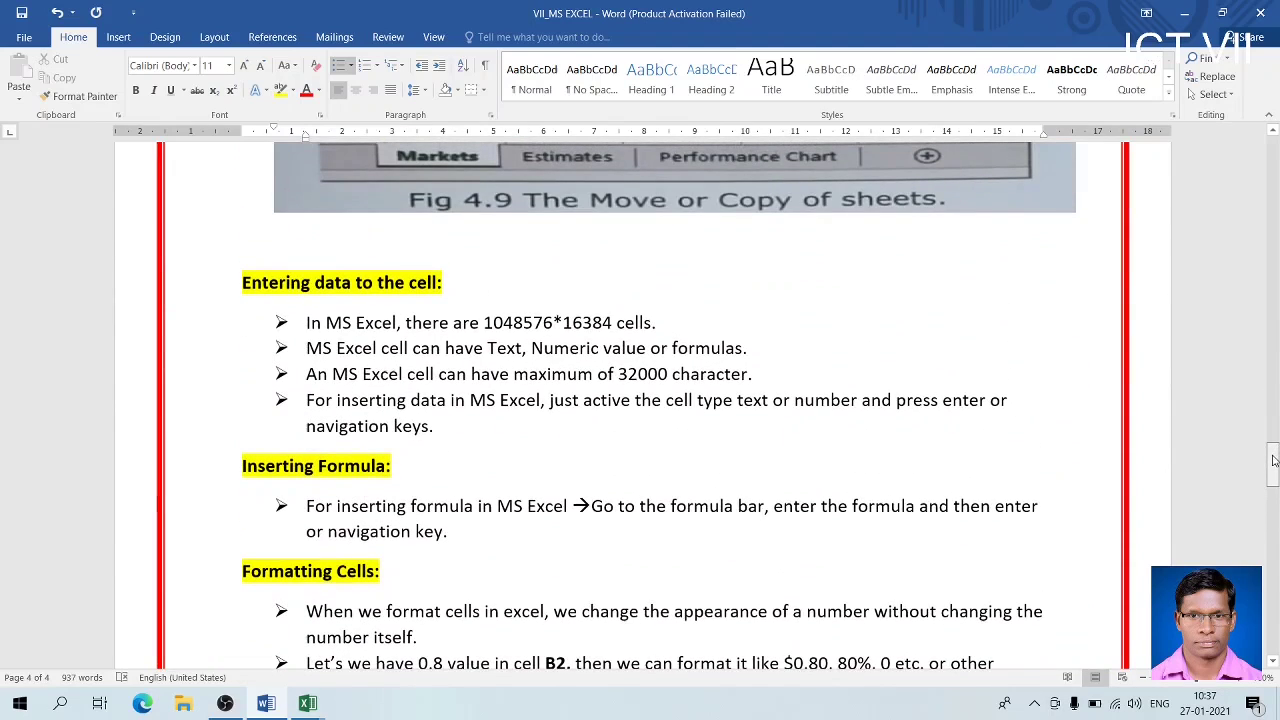
drag(1274, 460, 1274, 614)
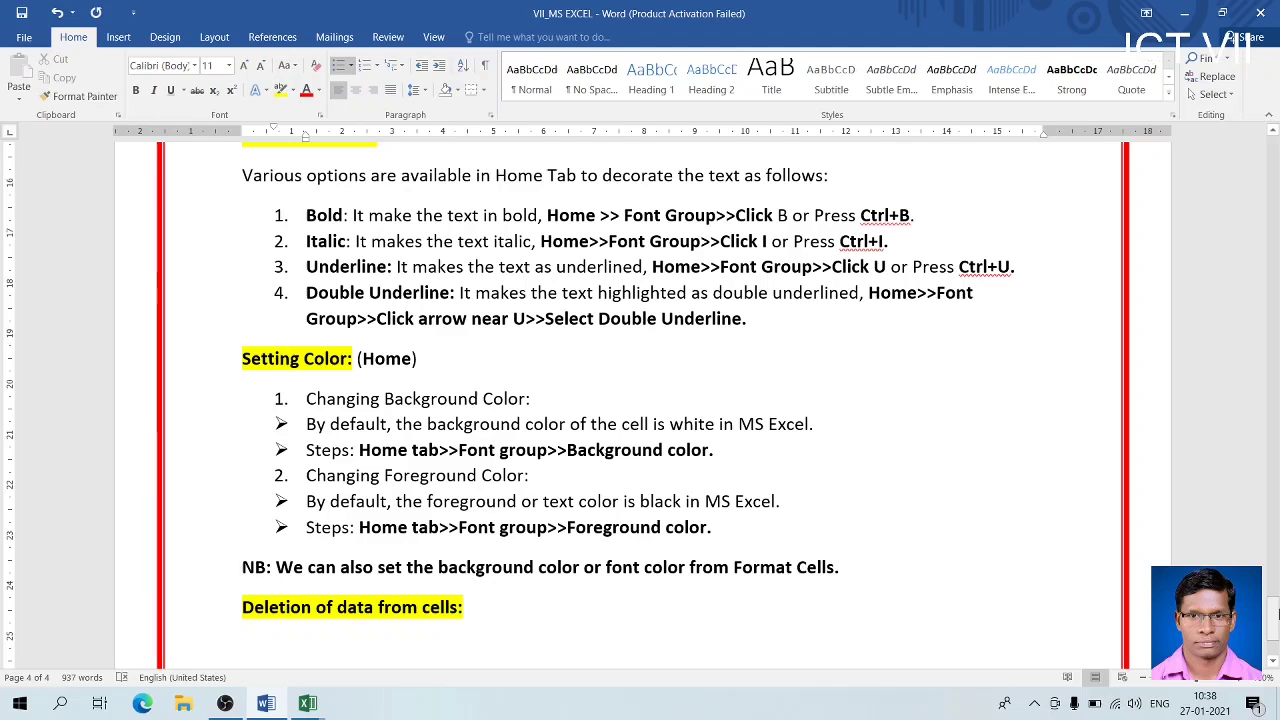
Save the notes, place the cursor after the Deletion heading, and bring OBS Studio forward
key(ctrl+s)
key(alt+Tab)
key(alt+Tab)
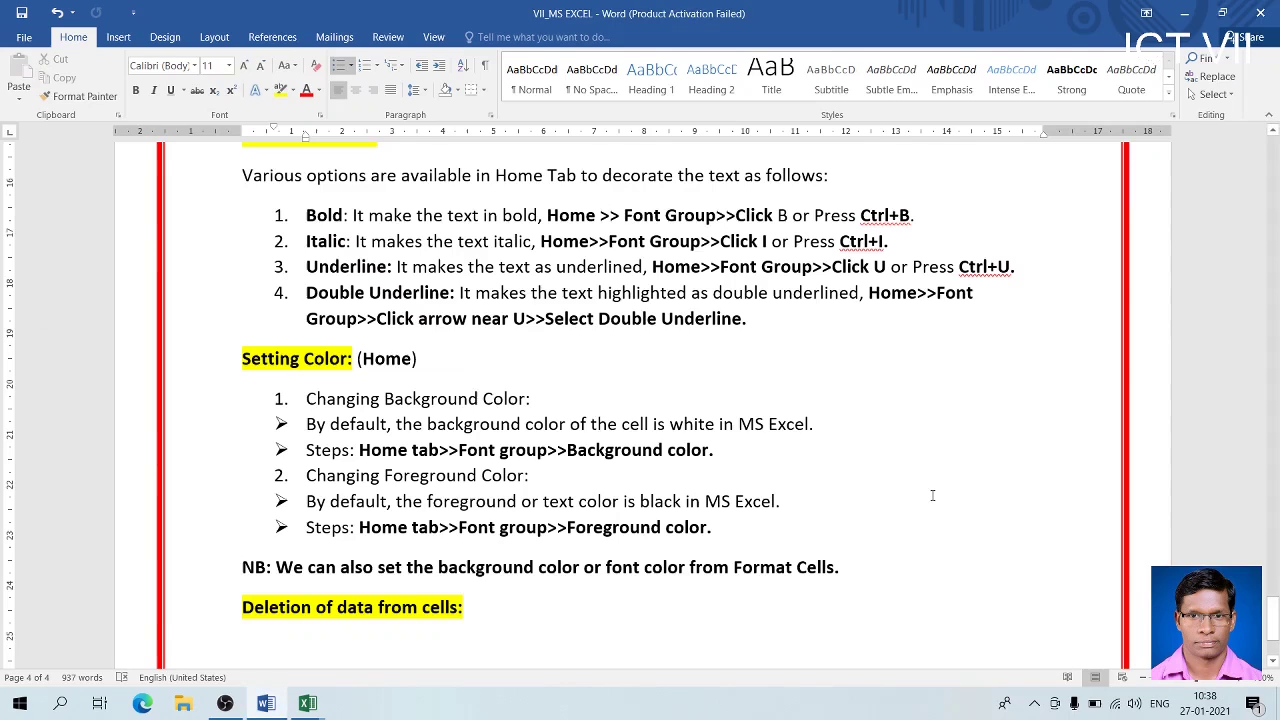
click(476, 605)
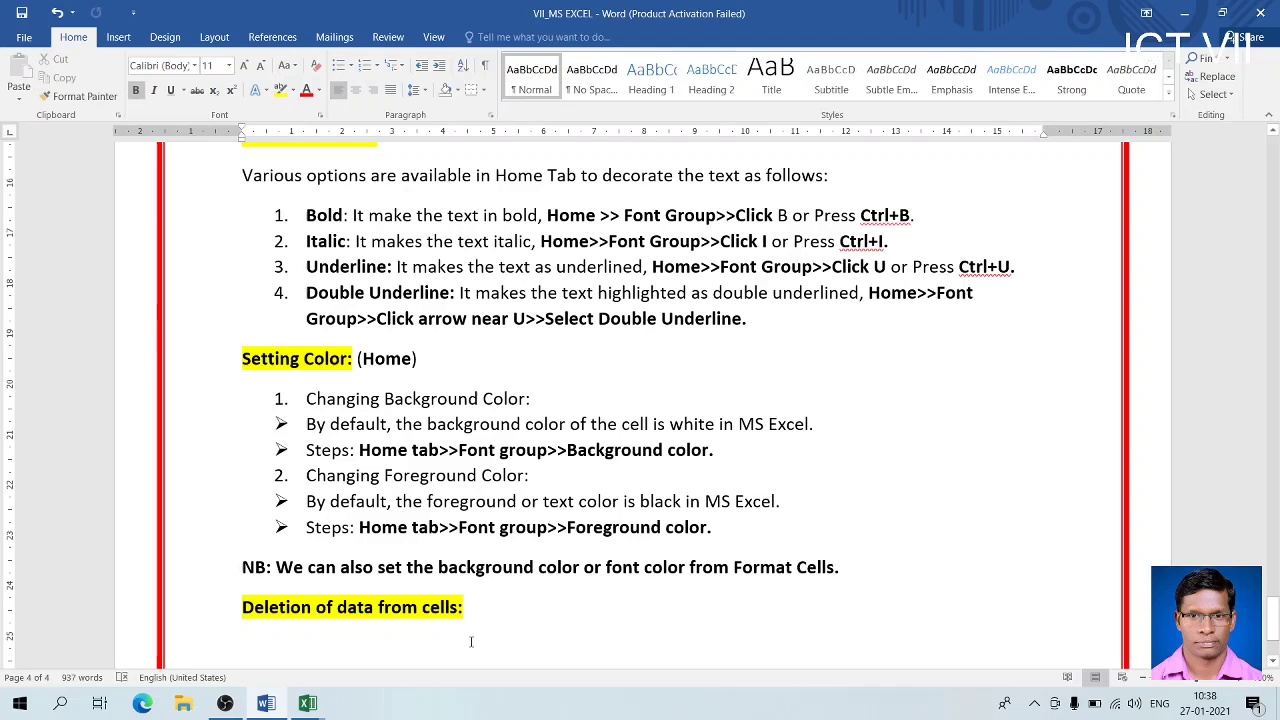
click(225, 703)
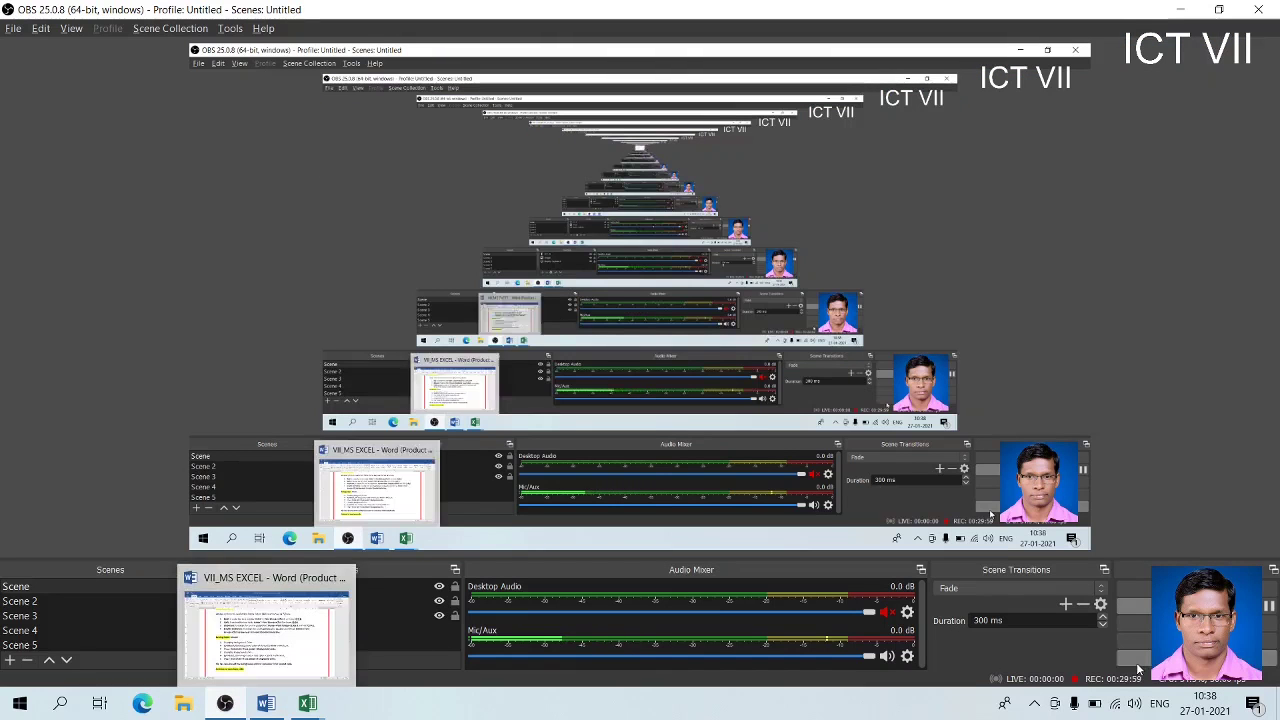